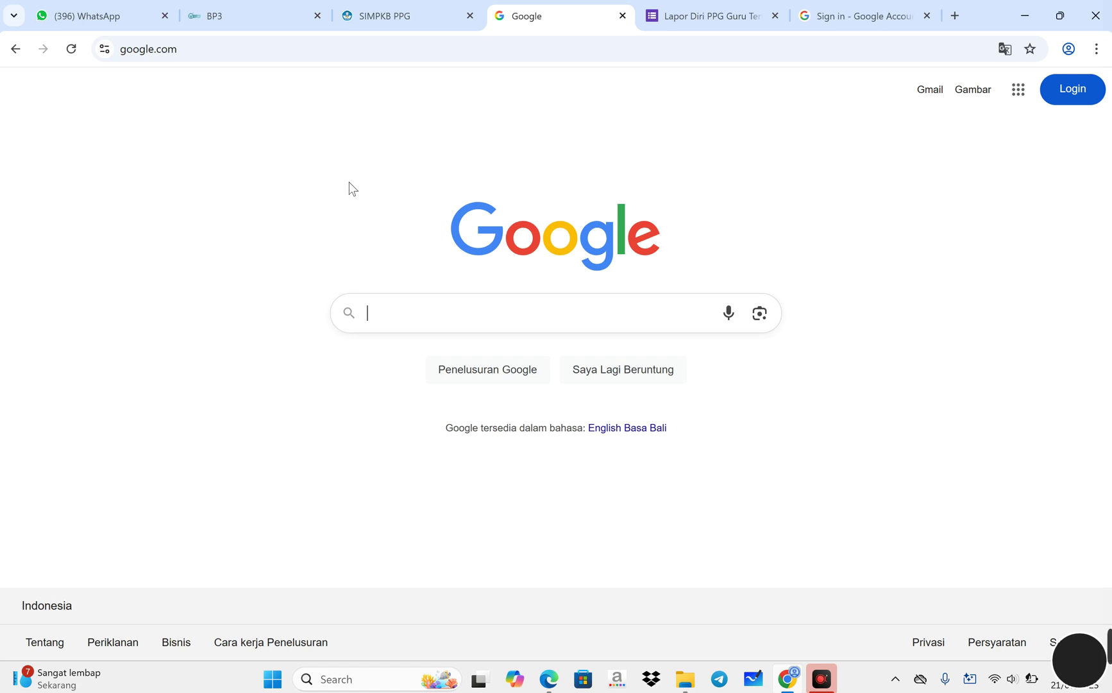
- Search Google for 'ppg fkip unib ac id'
{"action": "type", "text": "p"}
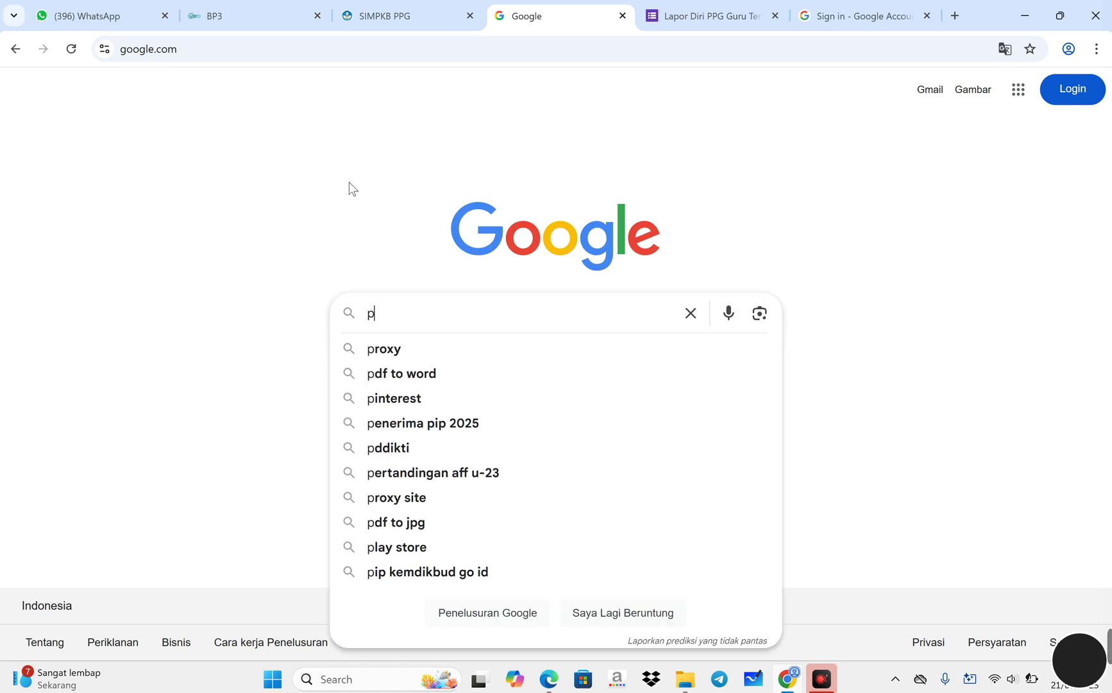
{"action": "type", "text": "pg fkip"}
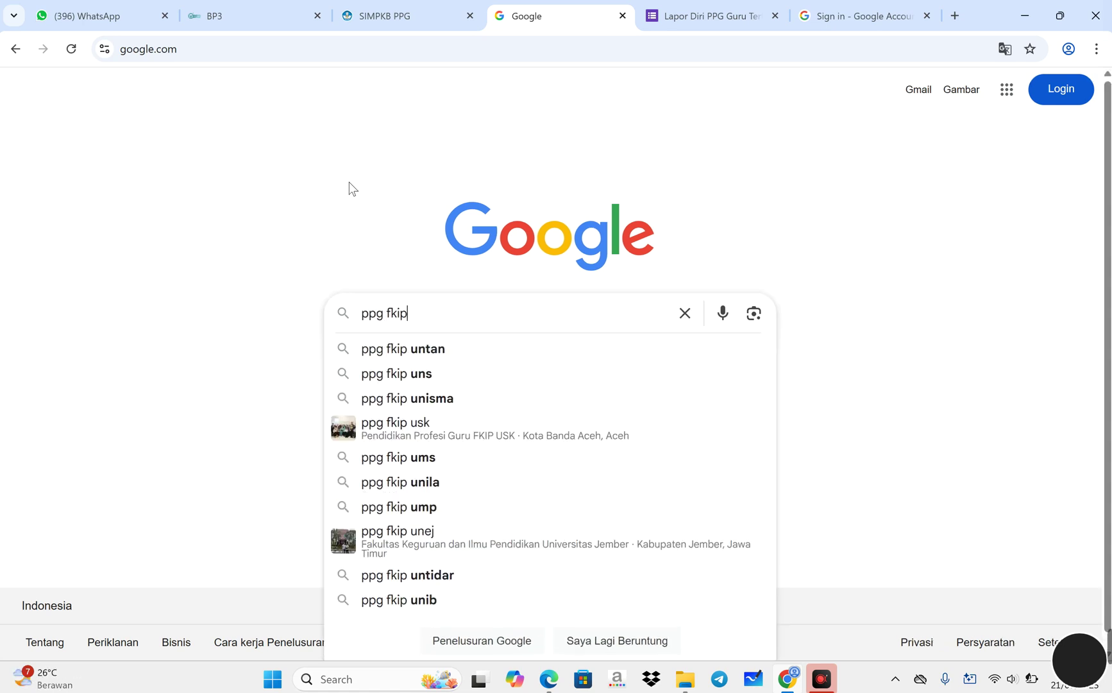
{"action": "type", "text": " unib a"}
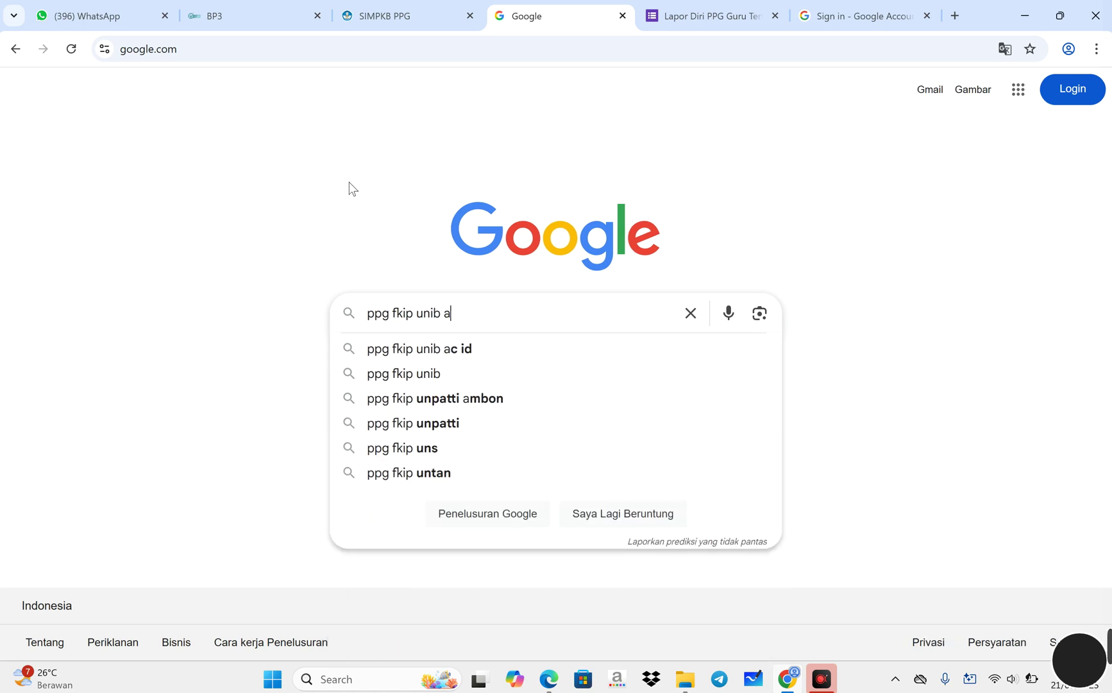
{"action": "type", "text": "c id"}
{"action": "key", "text": "Return"}
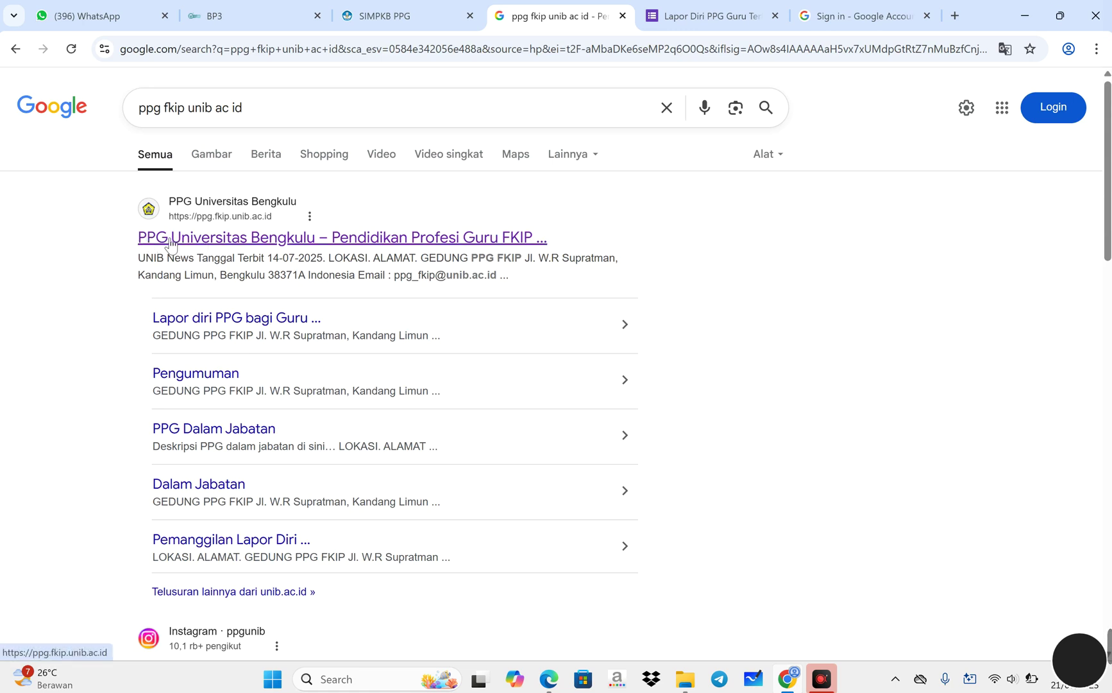
- Go to the PPG Universitas Bengkulu site's Pengumuman section and open the Tahap 2 2025 lapor diri article
{"action": "left_click", "coordinate": [248, 255]}
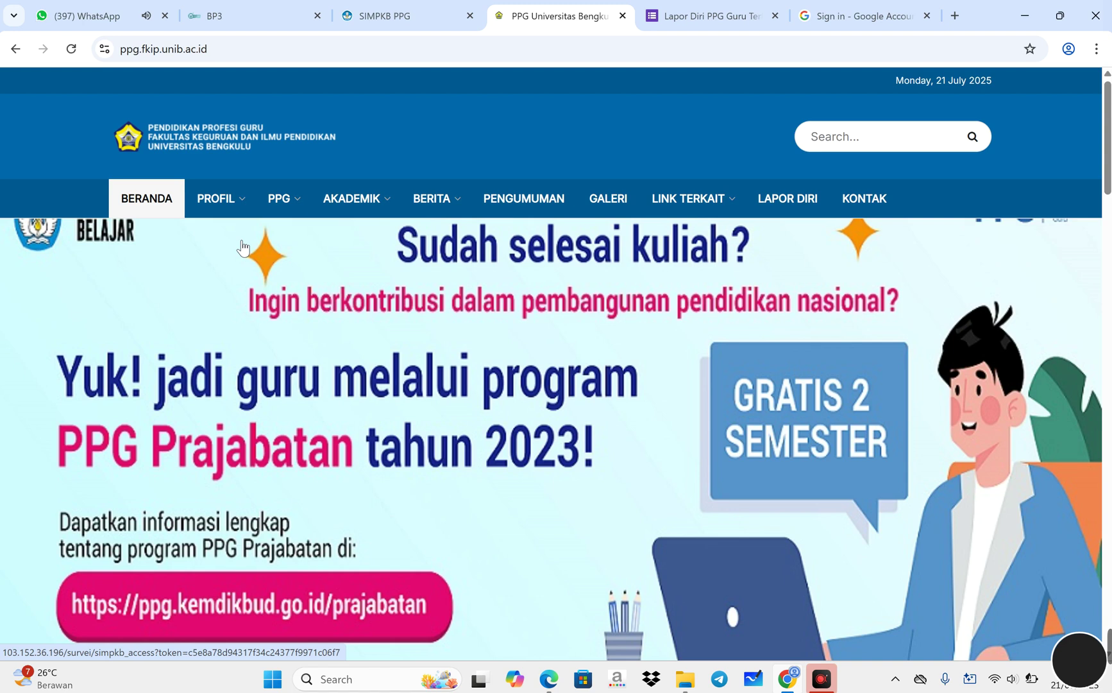
{"action": "mouse_move", "coordinate": [678, 210]}
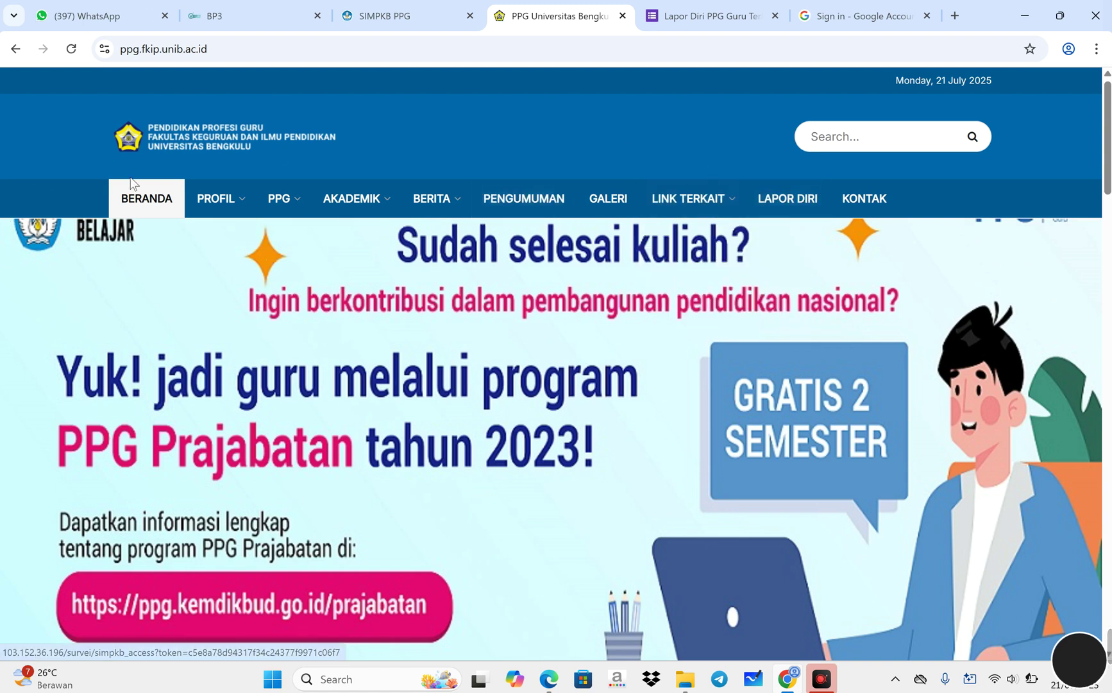
{"action": "left_click", "coordinate": [519, 205]}
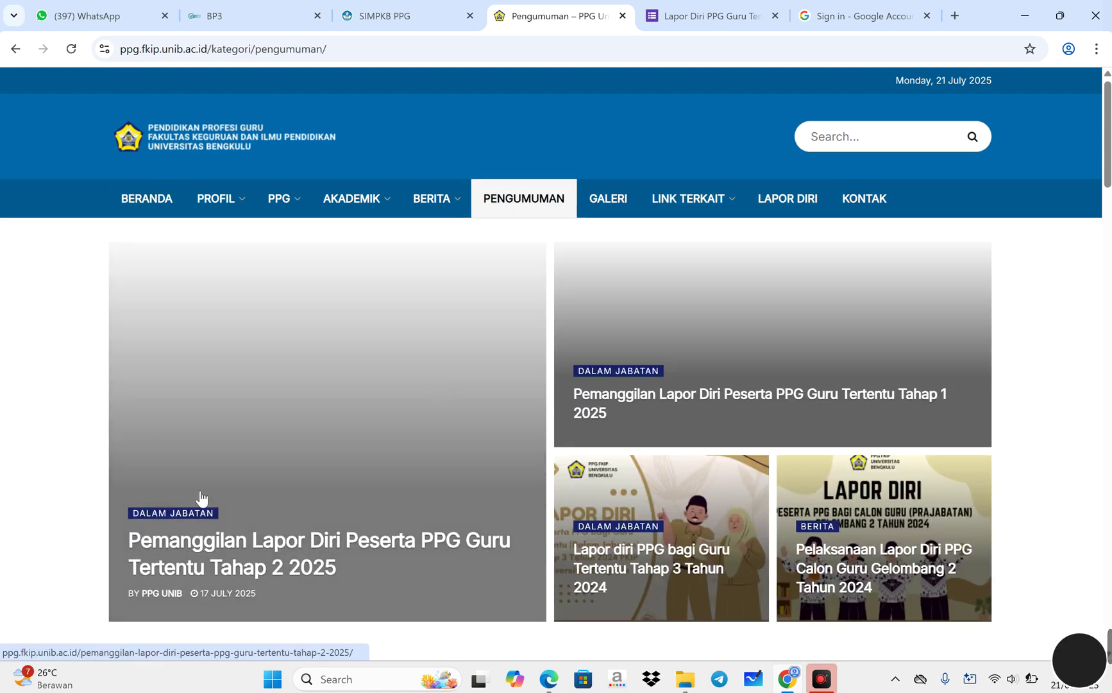
{"action": "scroll", "coordinate": [334, 494], "scroll_direction": "down", "scroll_amount": 2}
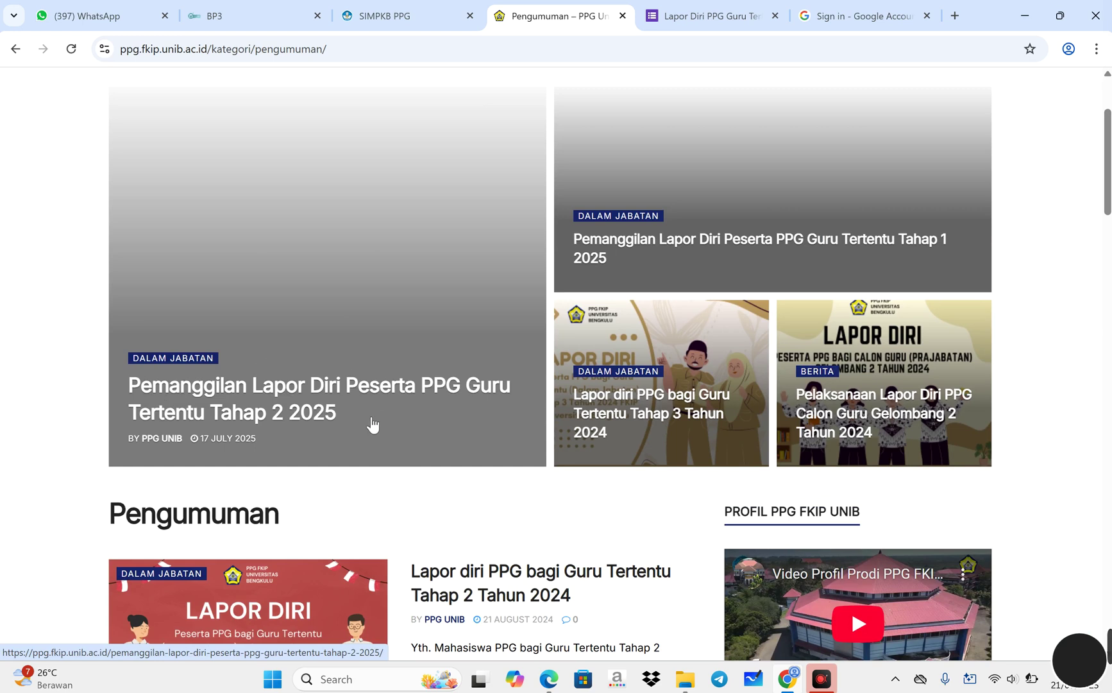
{"action": "scroll", "coordinate": [373, 425], "scroll_direction": "up", "scroll_amount": 2}
{"action": "left_click", "coordinate": [343, 390]}
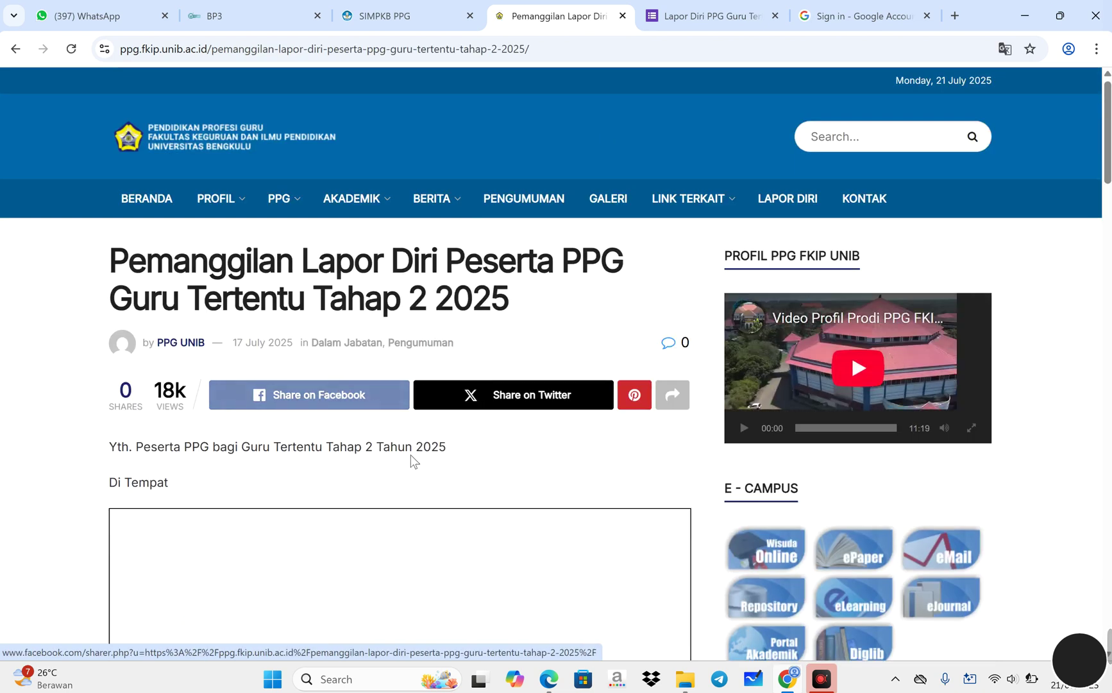
- Page through the embedded announcement letter to its third page
{"action": "scroll", "coordinate": [411, 460], "scroll_direction": "down", "scroll_amount": 1}
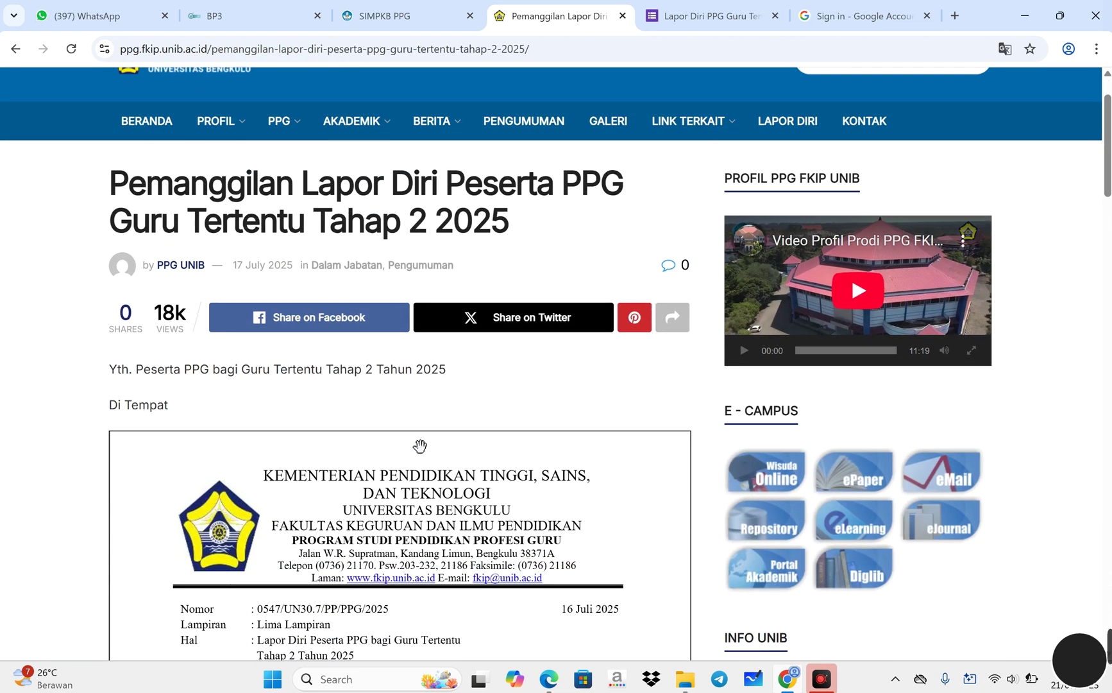
{"action": "scroll", "coordinate": [420, 462], "scroll_direction": "up", "scroll_amount": 1}
{"action": "scroll", "coordinate": [264, 475], "scroll_direction": "down", "scroll_amount": 12}
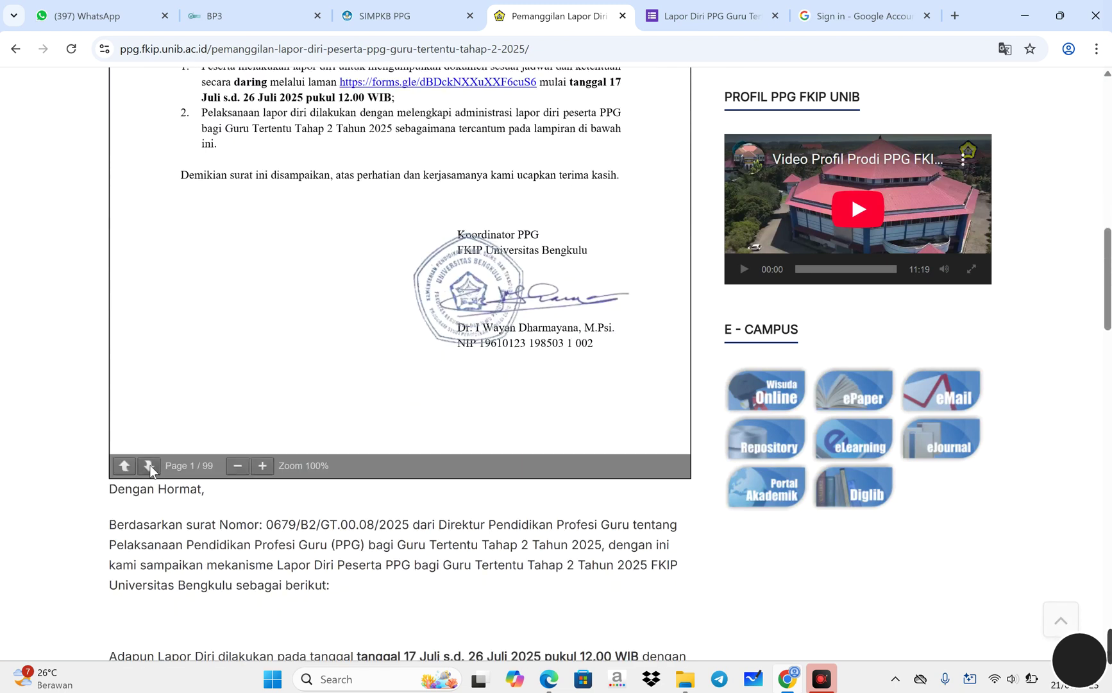
{"action": "left_click", "coordinate": [149, 466]}
{"action": "scroll", "coordinate": [397, 392], "scroll_direction": "up", "scroll_amount": 1}
{"action": "scroll", "coordinate": [398, 392], "scroll_direction": "up", "scroll_amount": 5}
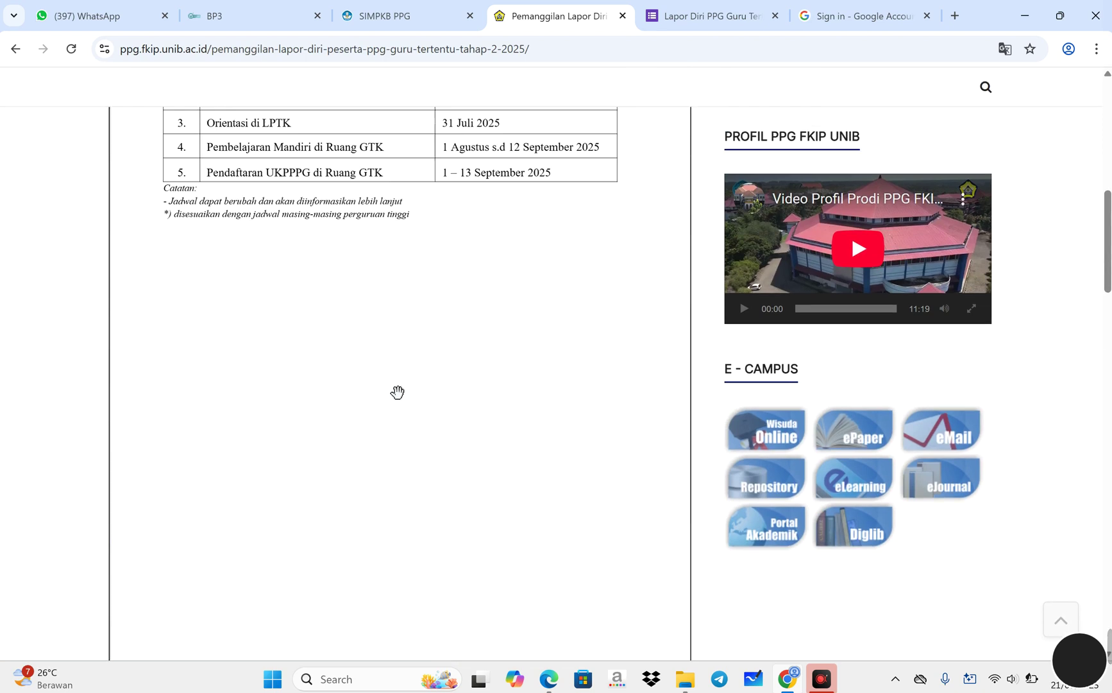
{"action": "scroll", "coordinate": [378, 408], "scroll_direction": "down", "scroll_amount": 3}
{"action": "scroll", "coordinate": [377, 408], "scroll_direction": "up", "scroll_amount": 2}
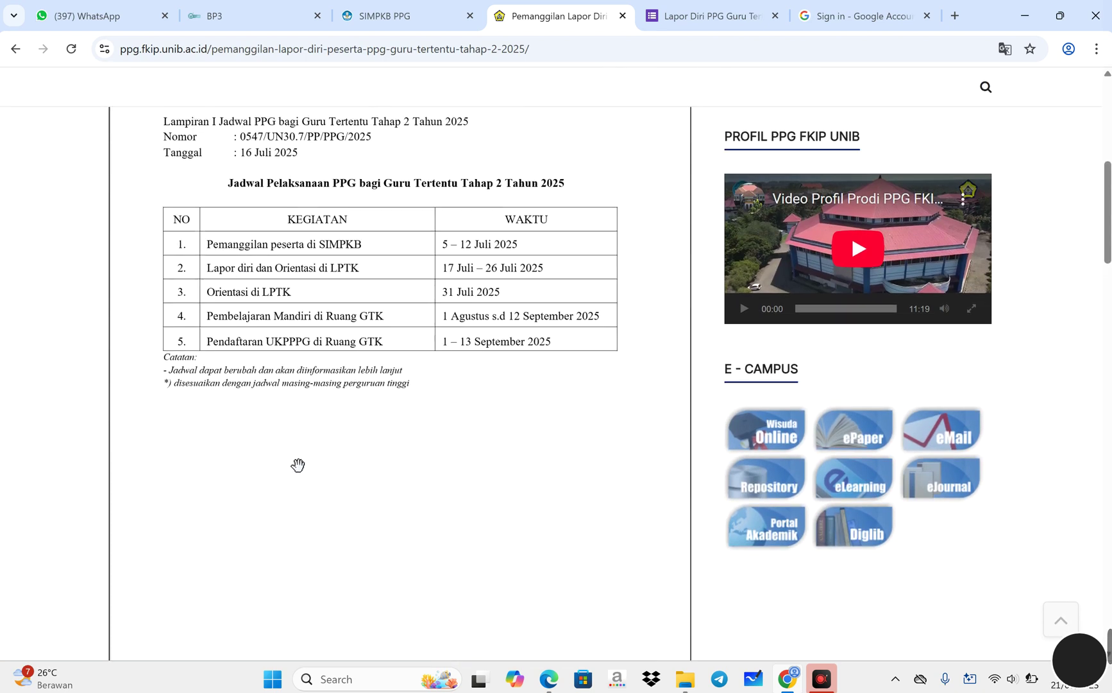
{"action": "scroll", "coordinate": [298, 465], "scroll_direction": "down", "scroll_amount": 1}
{"action": "left_click", "coordinate": [147, 466]}
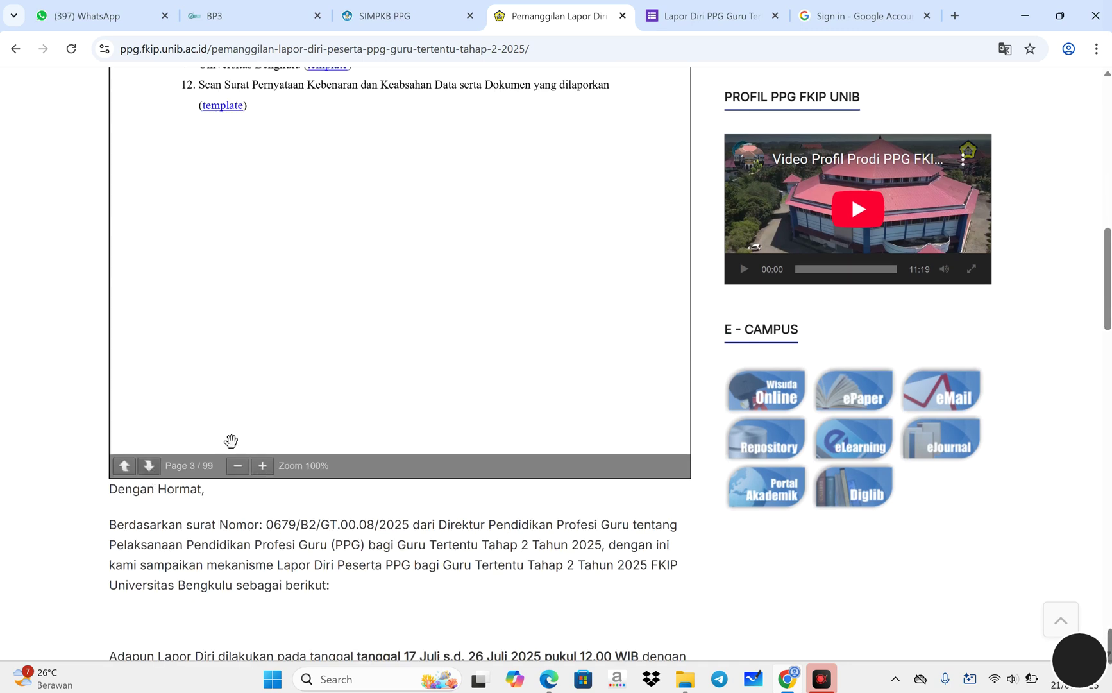
- Review the twelve lapor diri requirements and follow the 'klik disini' letter download link
{"action": "scroll", "coordinate": [306, 417], "scroll_direction": "up", "scroll_amount": 8}
{"action": "scroll", "coordinate": [306, 417], "scroll_direction": "down", "scroll_amount": 1}
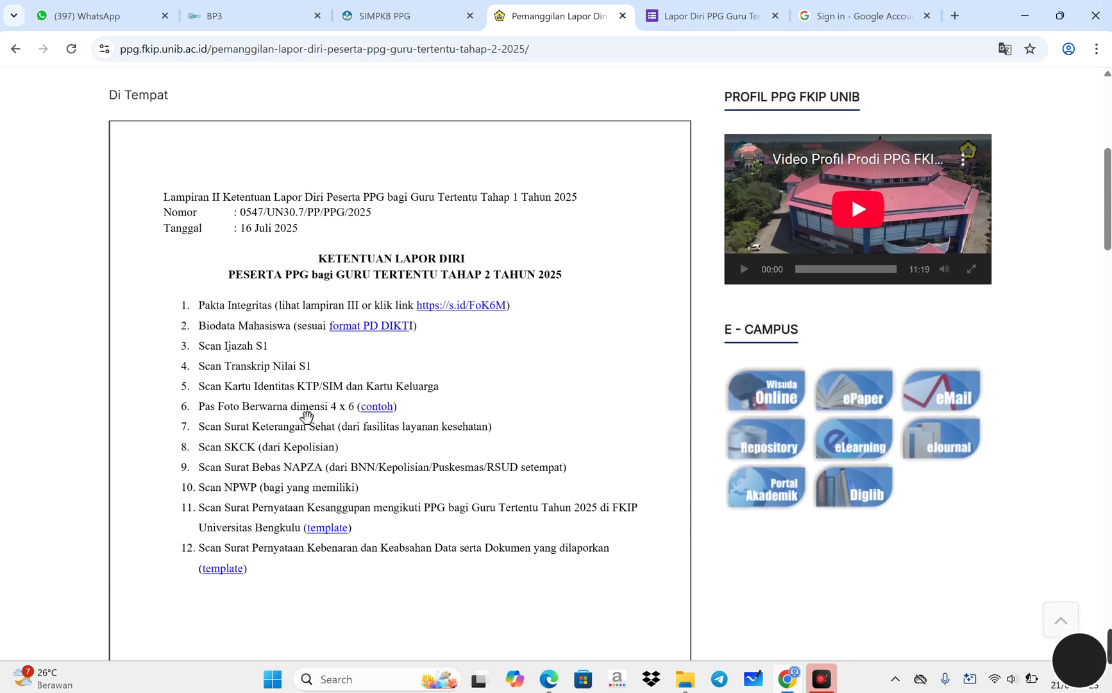
{"action": "scroll", "coordinate": [307, 418], "scroll_direction": "down", "scroll_amount": 1}
{"action": "scroll", "coordinate": [307, 418], "scroll_direction": "up", "scroll_amount": 1}
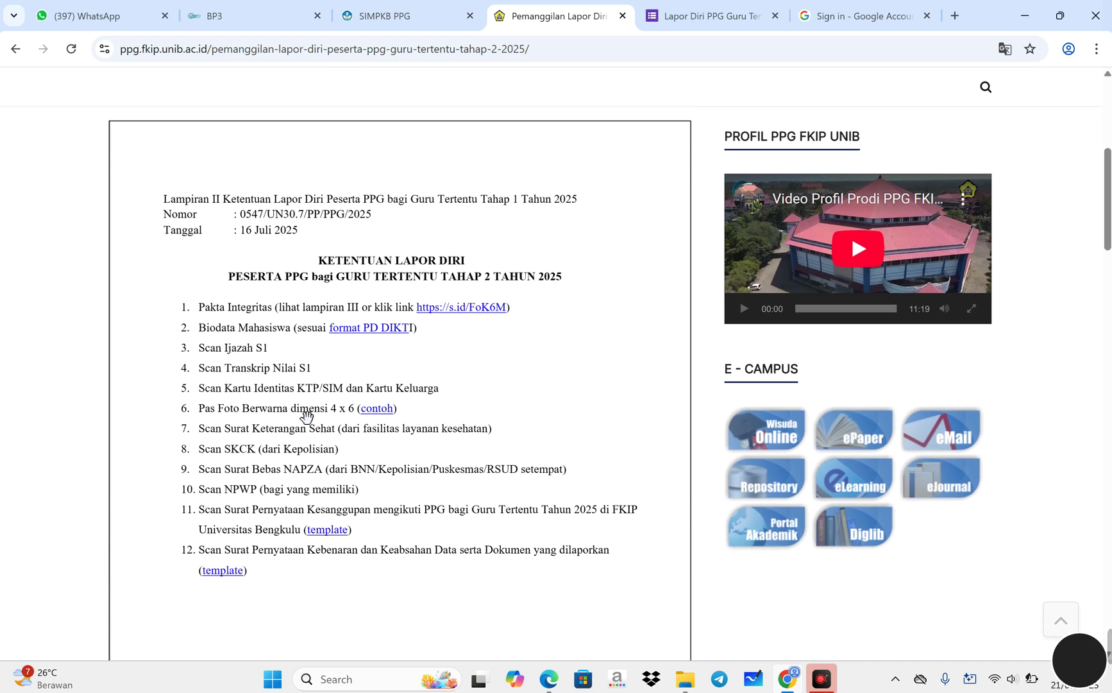
{"action": "scroll", "coordinate": [307, 416], "scroll_direction": "down", "scroll_amount": 1}
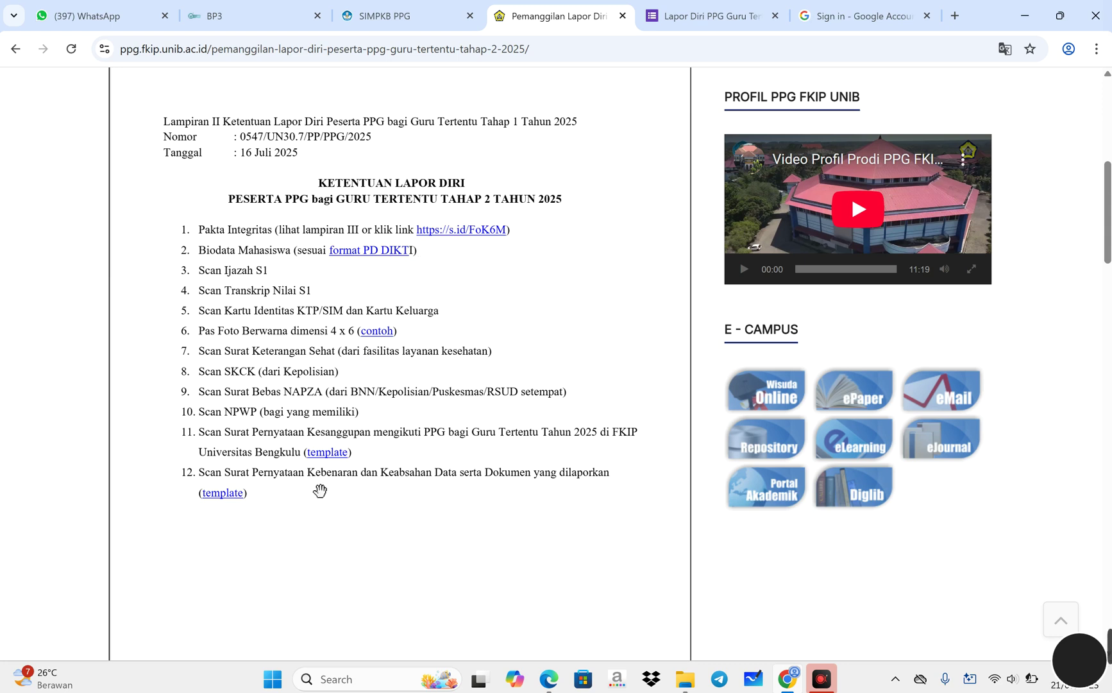
{"action": "scroll", "coordinate": [323, 476], "scroll_direction": "down", "scroll_amount": 15}
{"action": "scroll", "coordinate": [313, 489], "scroll_direction": "down", "scroll_amount": 10}
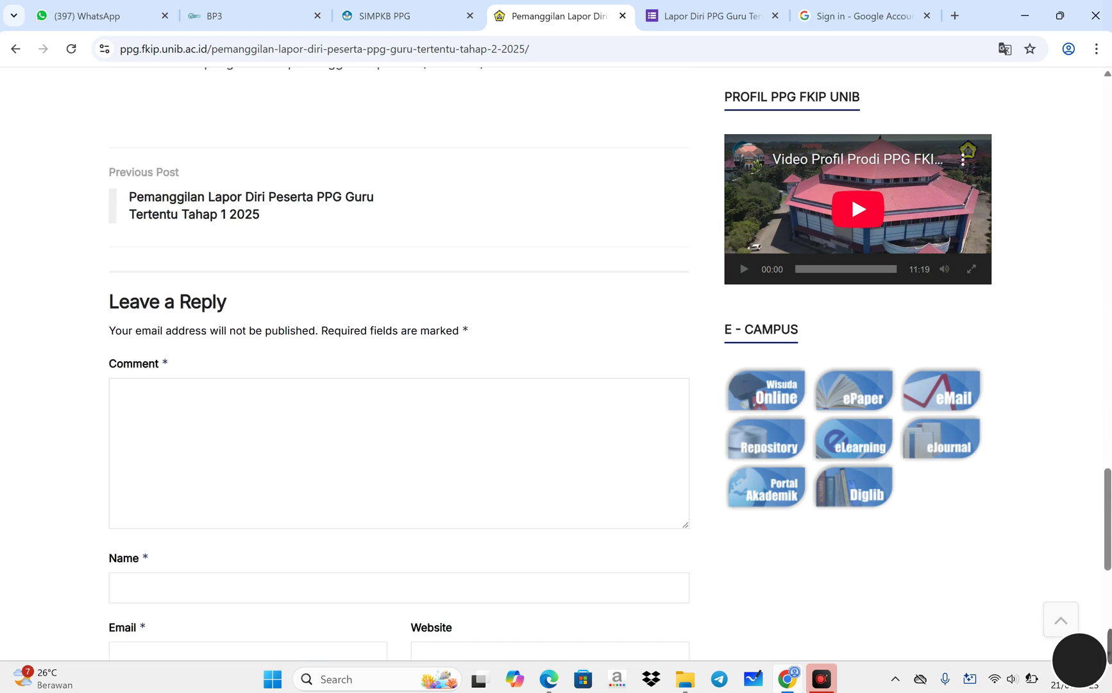
{"action": "scroll", "coordinate": [424, 355], "scroll_direction": "up", "scroll_amount": 3}
{"action": "scroll", "coordinate": [424, 355], "scroll_direction": "up", "scroll_amount": 10}
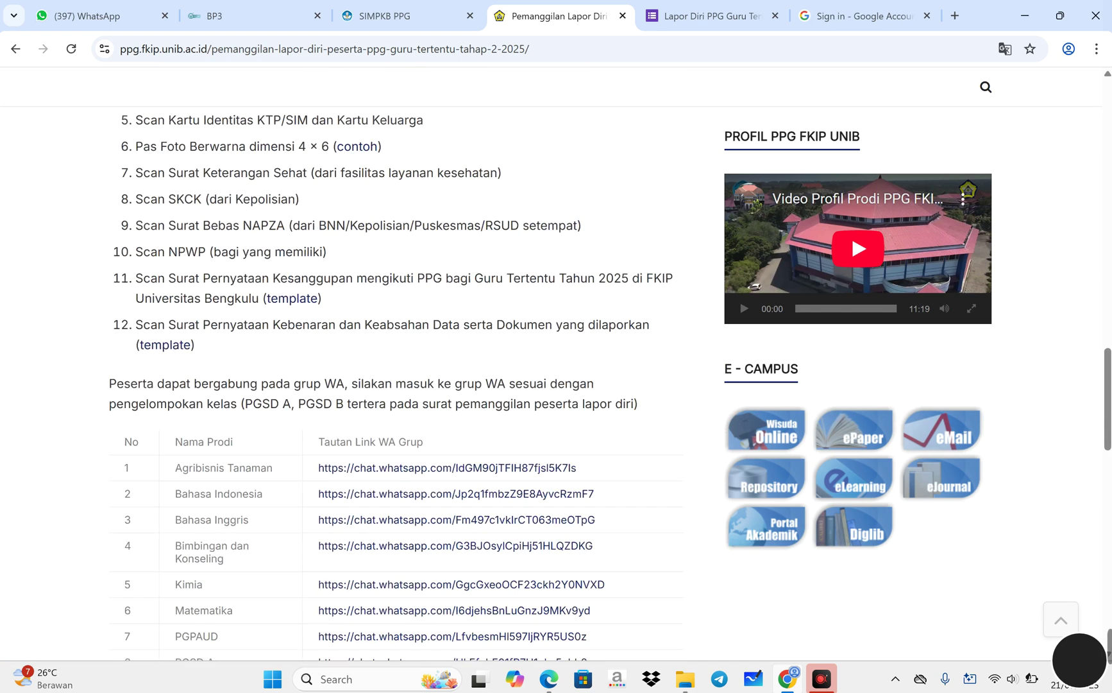
{"action": "scroll", "coordinate": [267, 433], "scroll_direction": "up", "scroll_amount": 3}
{"action": "scroll", "coordinate": [273, 457], "scroll_direction": "down", "scroll_amount": 12}
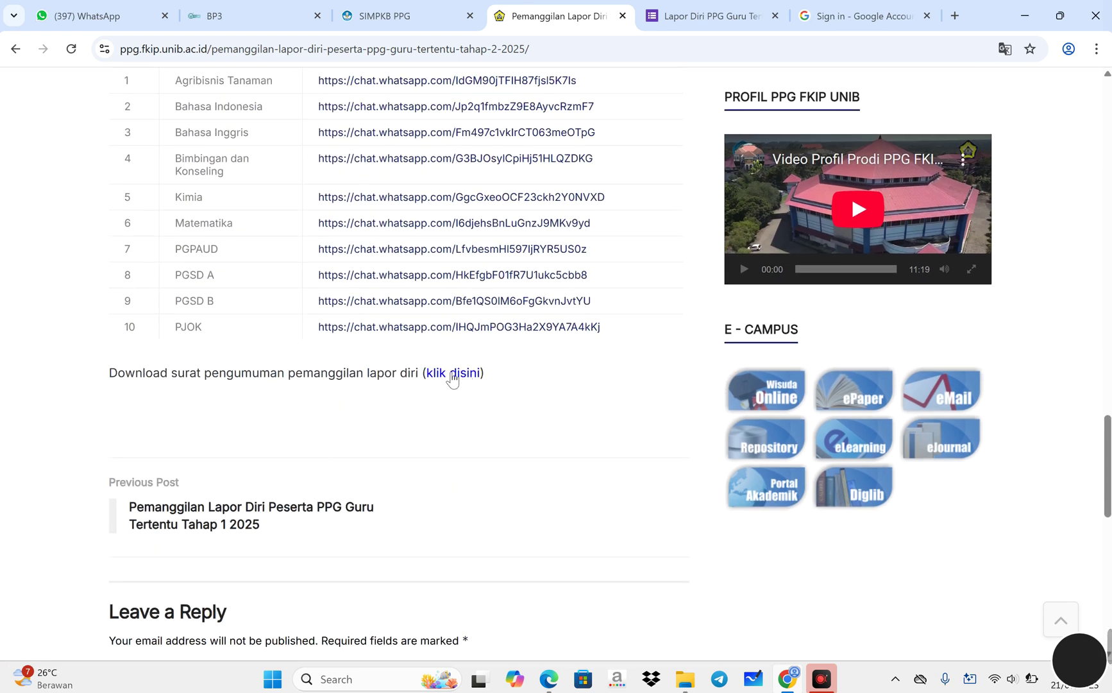
{"action": "left_click", "coordinate": [452, 377]}
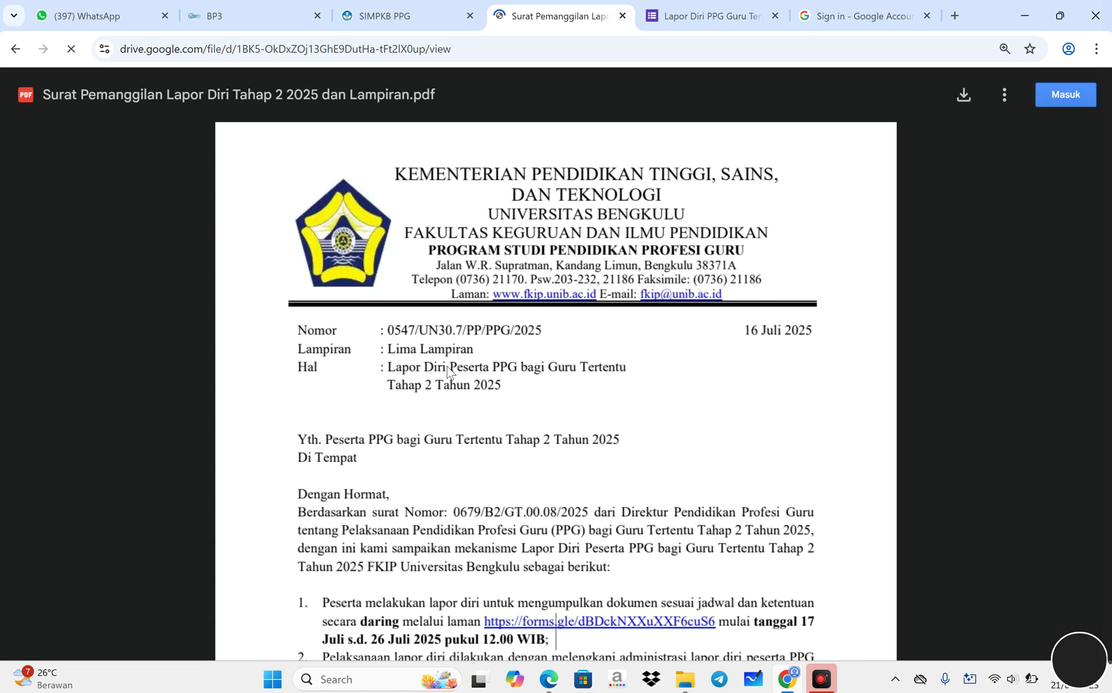
- Download the Surat Pemanggilan Lapor Diri Tahap 2 2025 dan Lampiran PDF and open it from Downloads
{"action": "scroll", "coordinate": [606, 327], "scroll_direction": "down", "scroll_amount": 7}
{"action": "scroll", "coordinate": [556, 385], "scroll_direction": "down", "scroll_amount": 18}
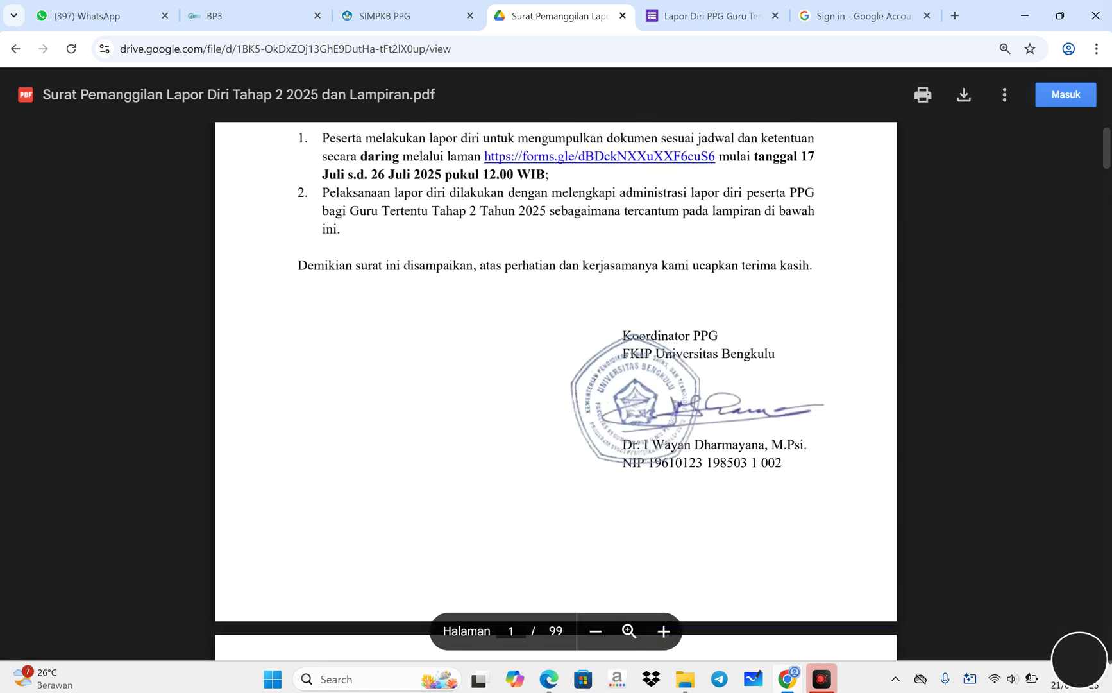
{"action": "scroll", "coordinate": [556, 385], "scroll_direction": "down", "scroll_amount": 5}
{"action": "scroll", "coordinate": [555, 385], "scroll_direction": "up", "scroll_amount": 5}
{"action": "left_click", "coordinate": [964, 96]}
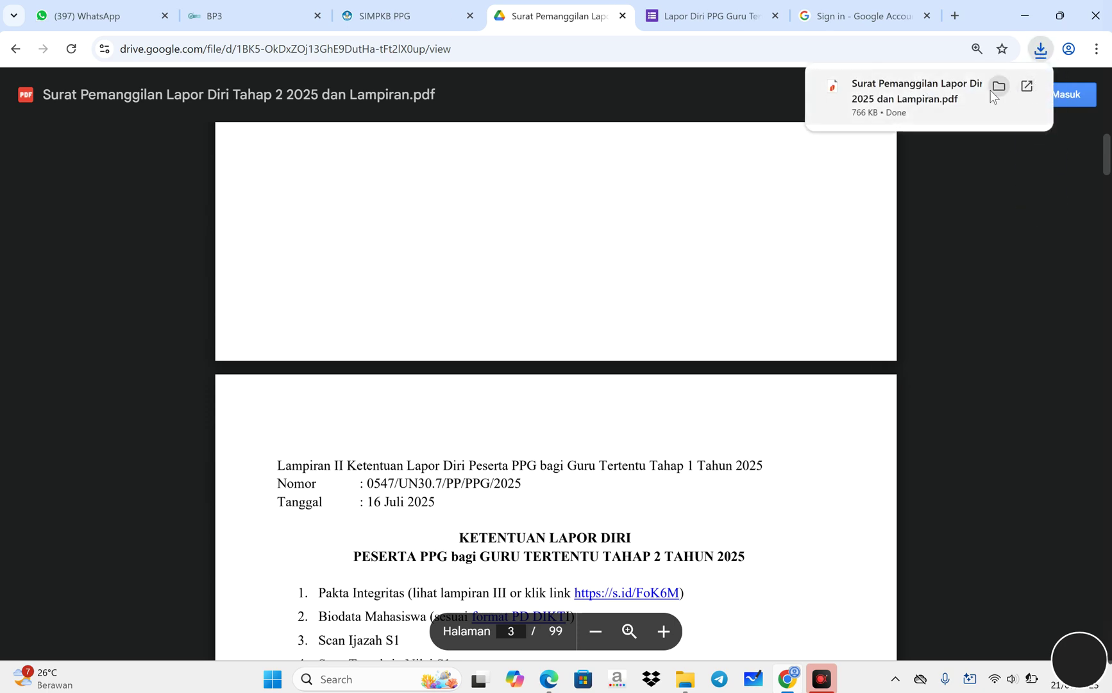
{"action": "left_click", "coordinate": [999, 96]}
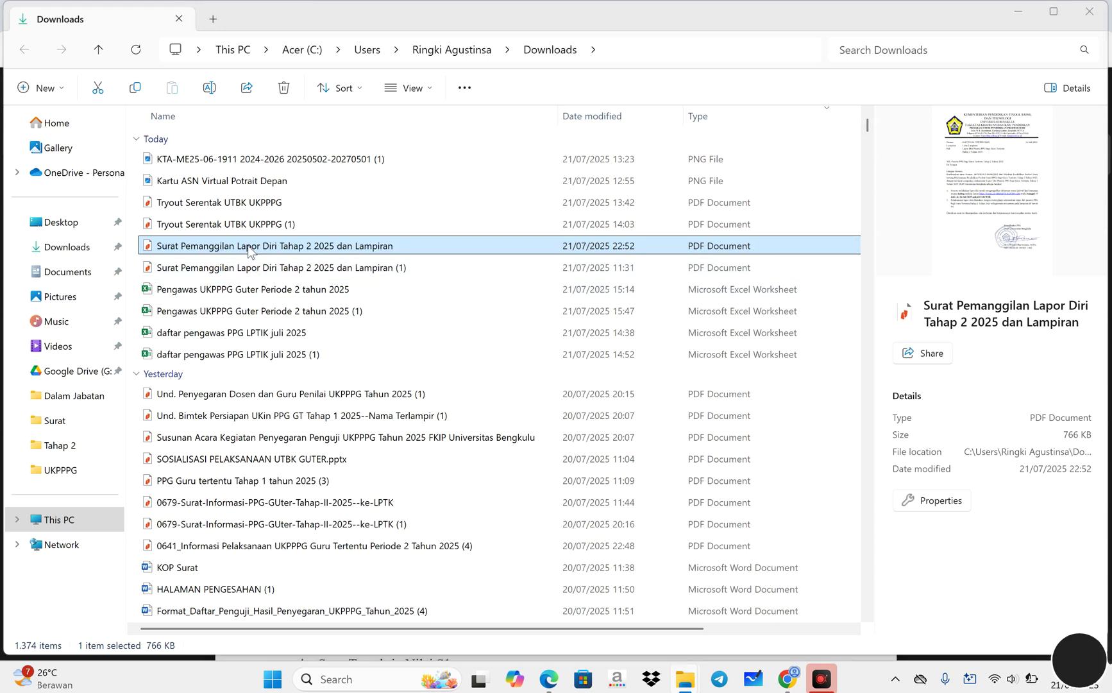
{"action": "double_click", "coordinate": [248, 251]}
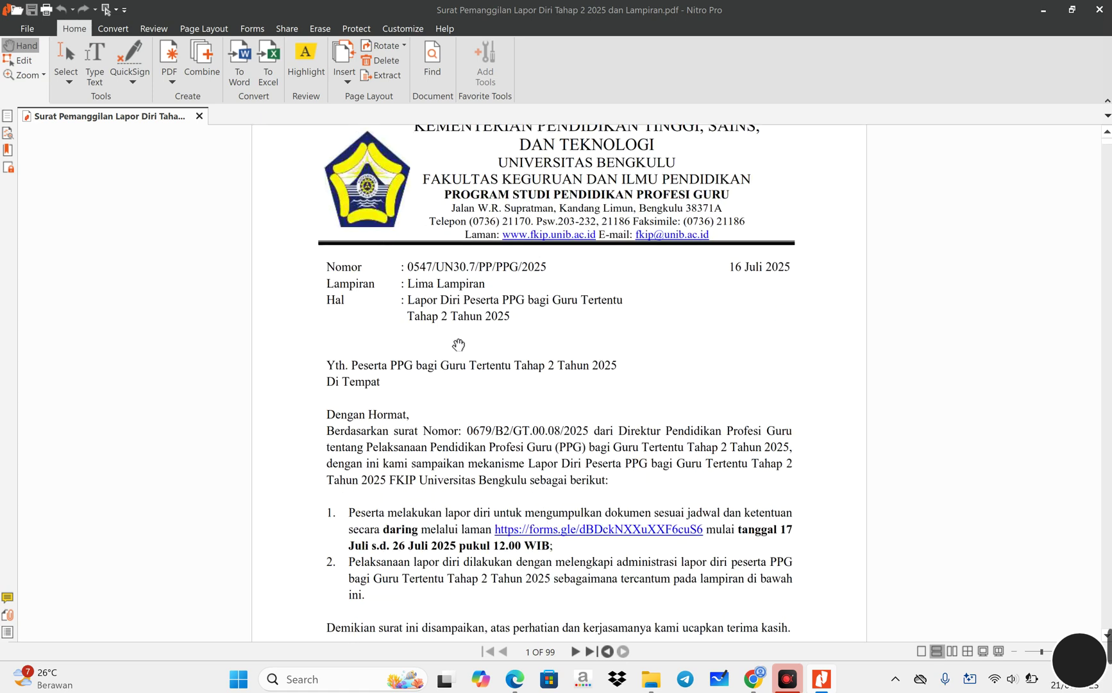
- Scroll the letter from the page 2 schedule table to the page 3 Ketentuan Lapor Diri list
{"action": "scroll", "coordinate": [458, 344], "scroll_direction": "up", "scroll_amount": 1}
{"action": "scroll", "coordinate": [492, 351], "scroll_direction": "down", "scroll_amount": 5}
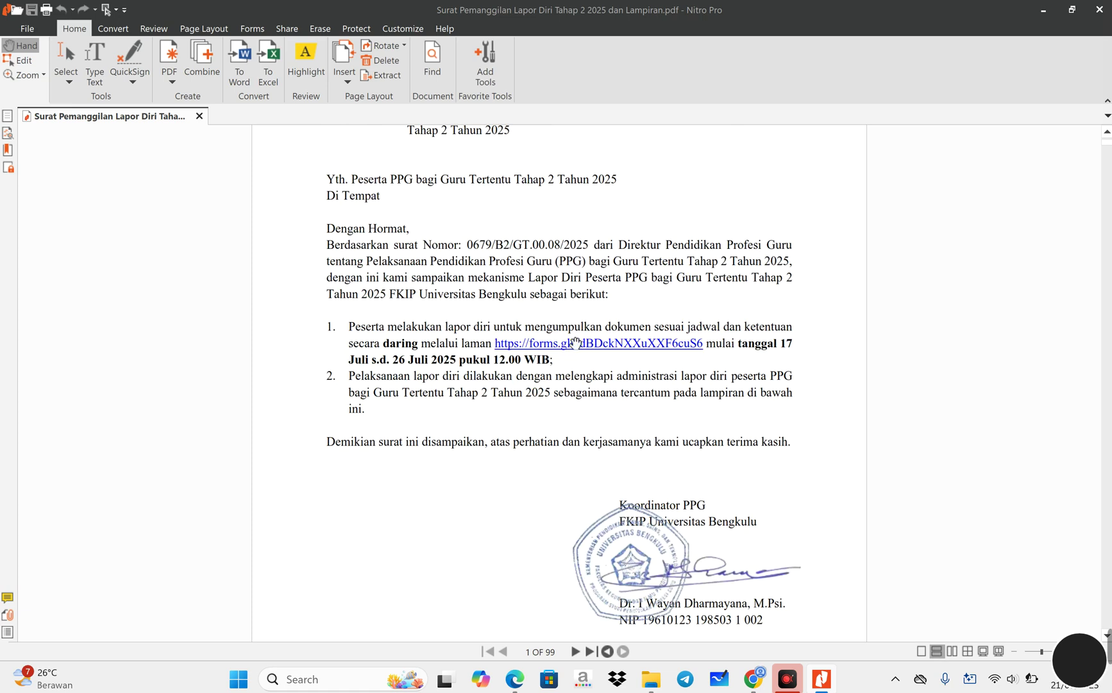
{"action": "scroll", "coordinate": [623, 343], "scroll_direction": "down", "scroll_amount": 8}
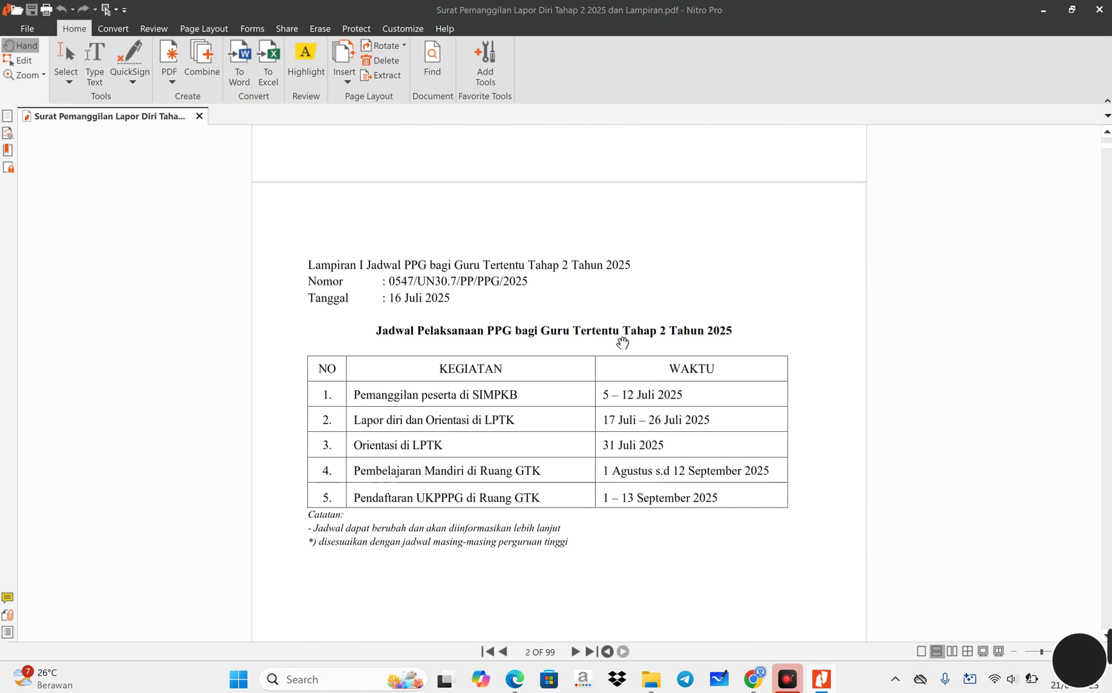
{"action": "scroll", "coordinate": [623, 342], "scroll_direction": "up", "scroll_amount": 6}
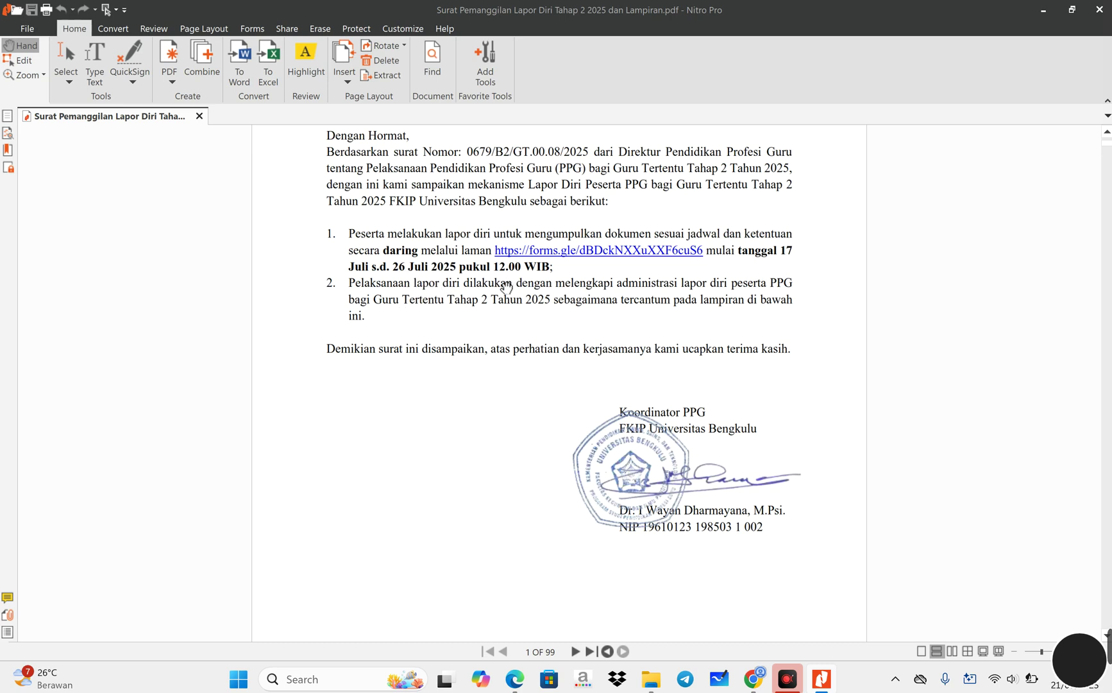
{"action": "scroll", "coordinate": [507, 312], "scroll_direction": "down", "scroll_amount": 5}
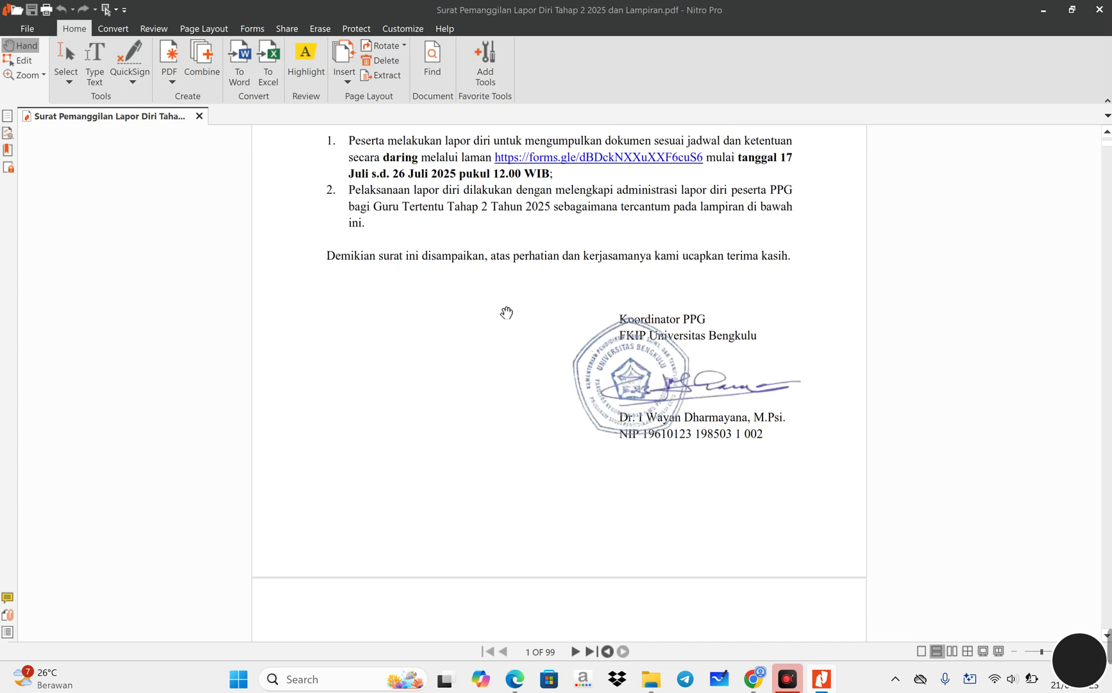
{"action": "scroll", "coordinate": [507, 312], "scroll_direction": "down", "scroll_amount": 5}
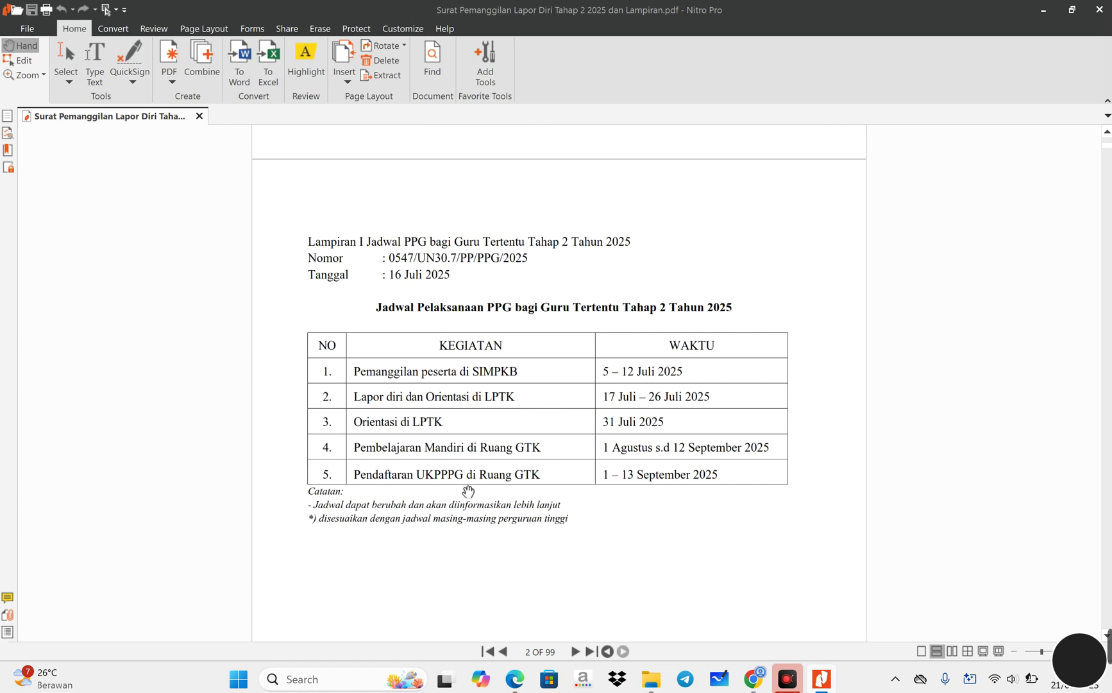
{"action": "scroll", "coordinate": [468, 492], "scroll_direction": "down", "scroll_amount": 1}
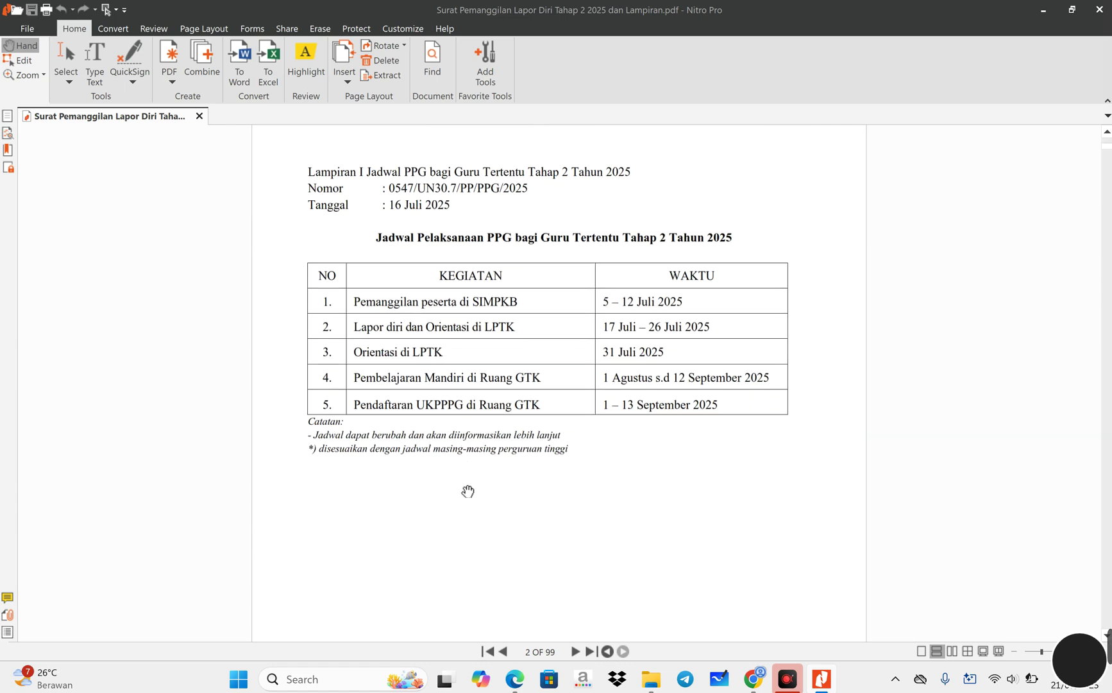
{"action": "scroll", "coordinate": [468, 491], "scroll_direction": "down", "scroll_amount": 10}
{"action": "scroll", "coordinate": [467, 481], "scroll_direction": "down", "scroll_amount": 1}
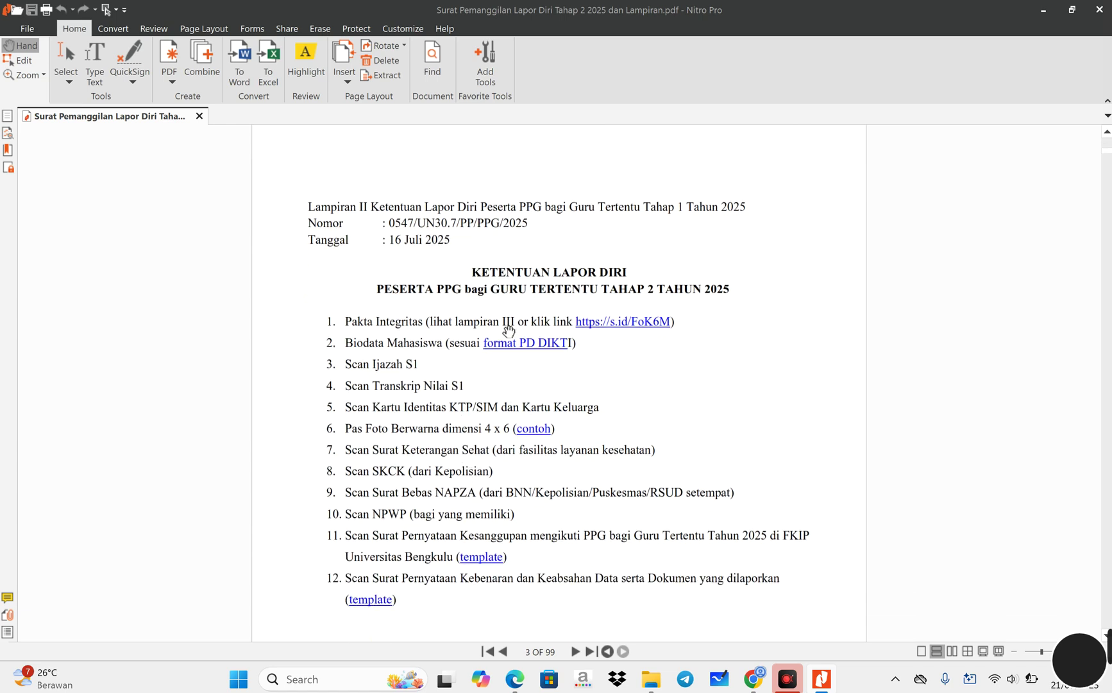
- Follow the s.id/FoK6M Pakta Integritas link through to the 'Template Pakta Integritas Guter 2025' document
{"action": "left_click", "coordinate": [602, 322]}
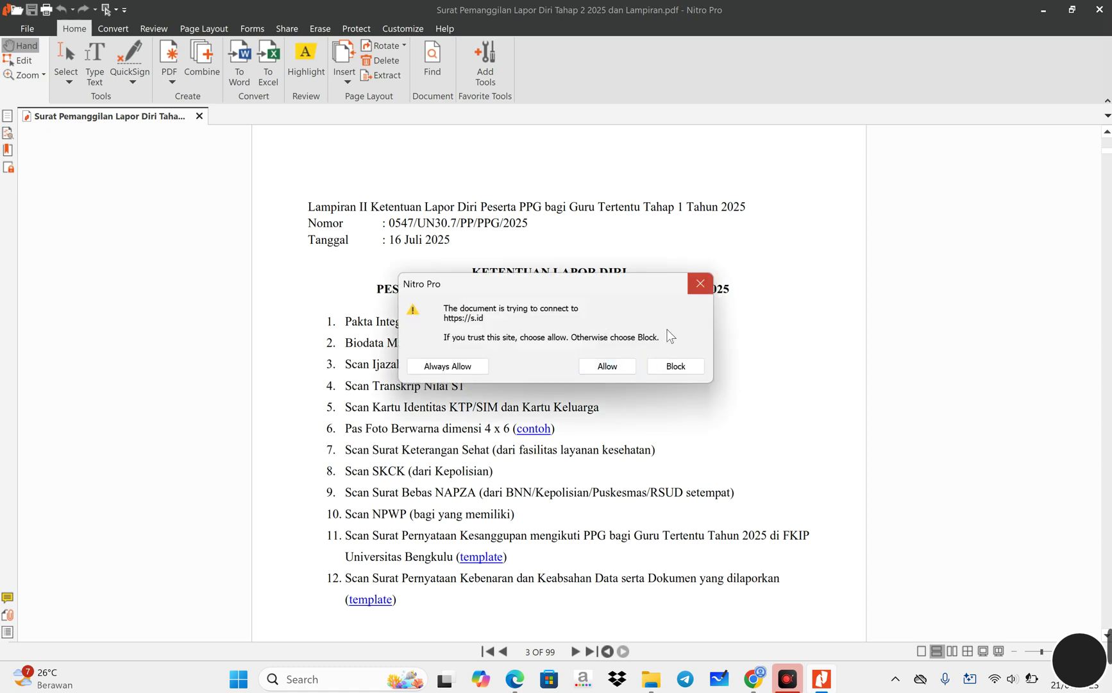
{"action": "left_click", "coordinate": [608, 373]}
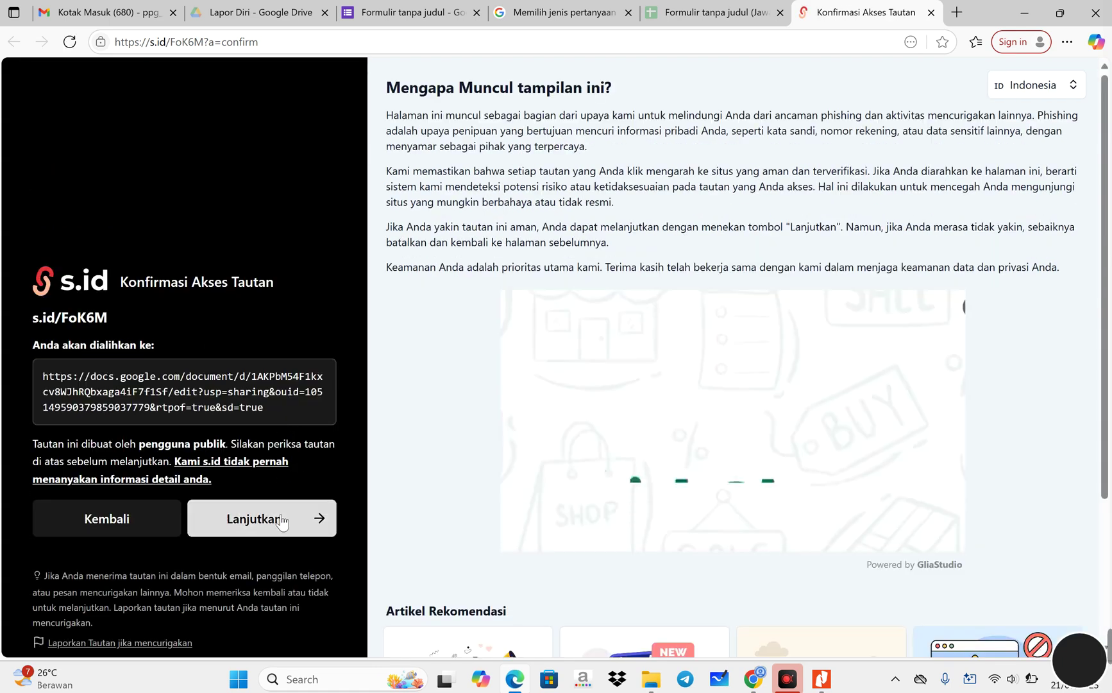
{"action": "left_click", "coordinate": [277, 525]}
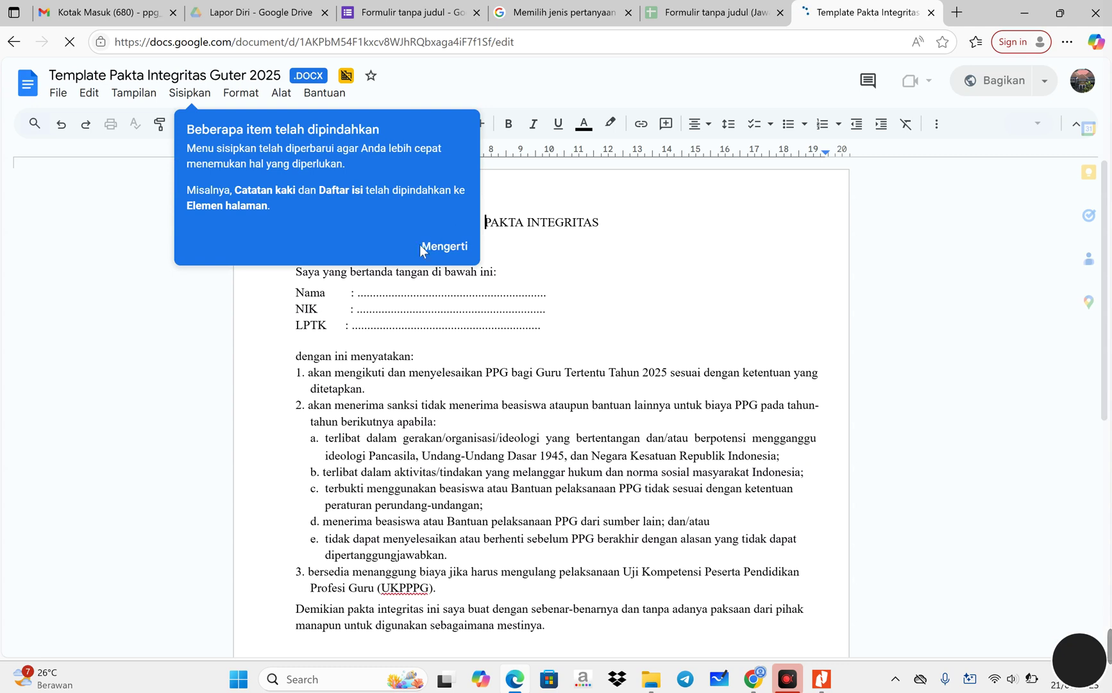
- Dismiss the moved-items tip and scroll through the Pakta Integritas template
{"action": "left_click", "coordinate": [467, 248]}
{"action": "scroll", "coordinate": [467, 251], "scroll_direction": "down", "scroll_amount": 7}
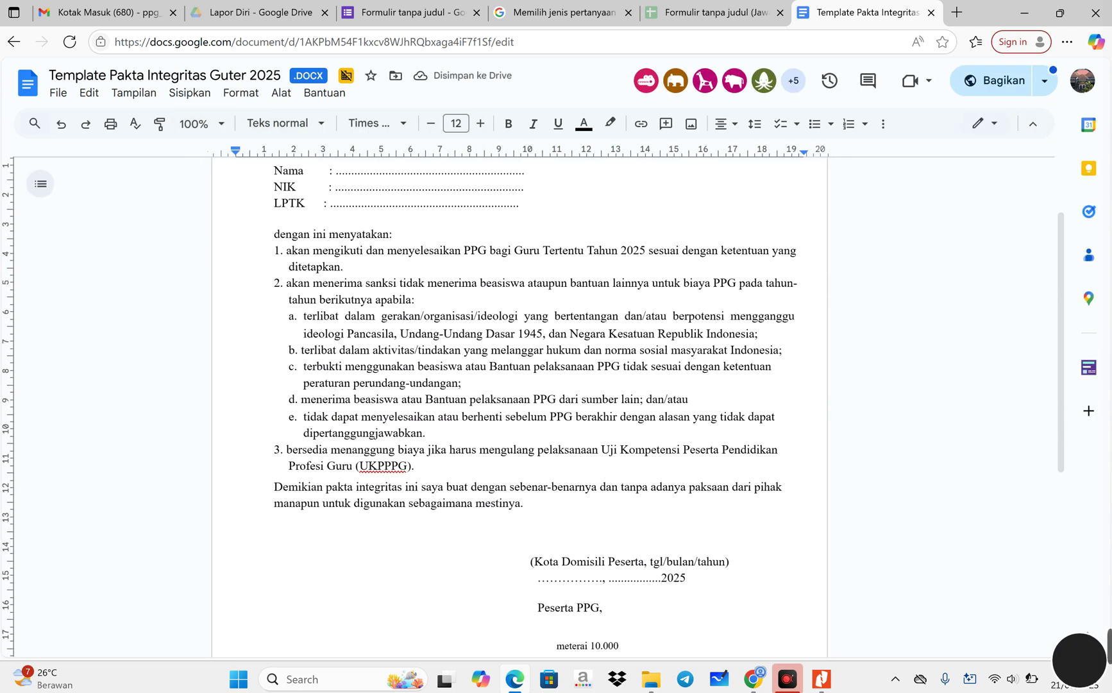
{"action": "scroll", "coordinate": [463, 222], "scroll_direction": "up", "scroll_amount": 7}
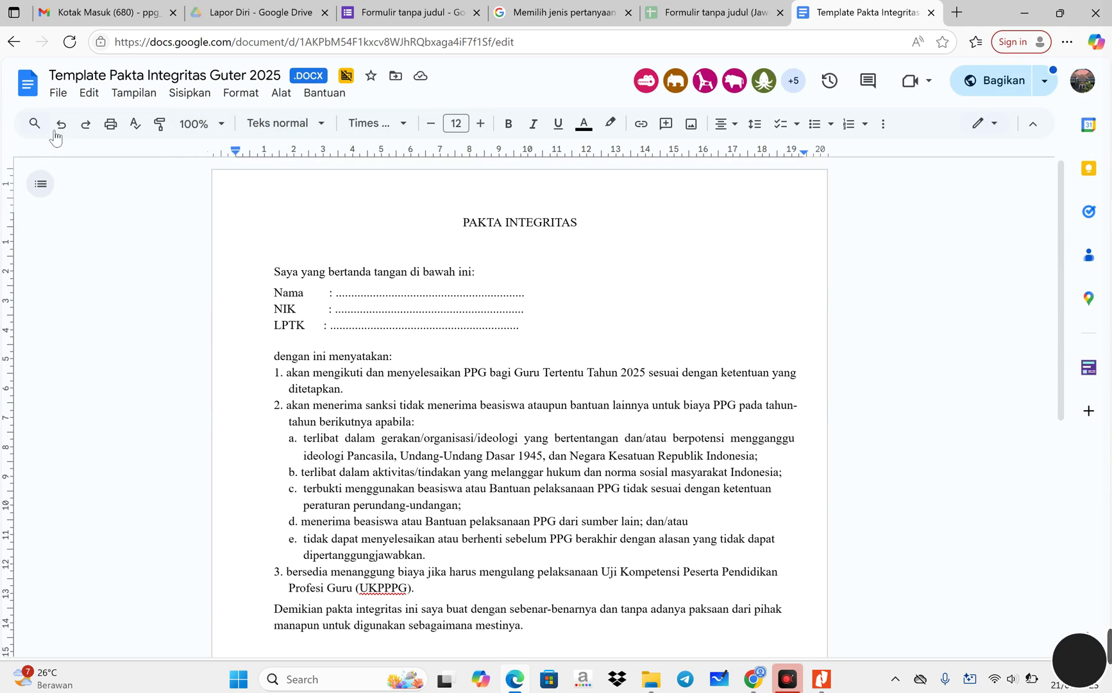
- Look over the File > Download options, then return to the requirements PDF in Nitro Pro
{"action": "left_click", "coordinate": [58, 93]}
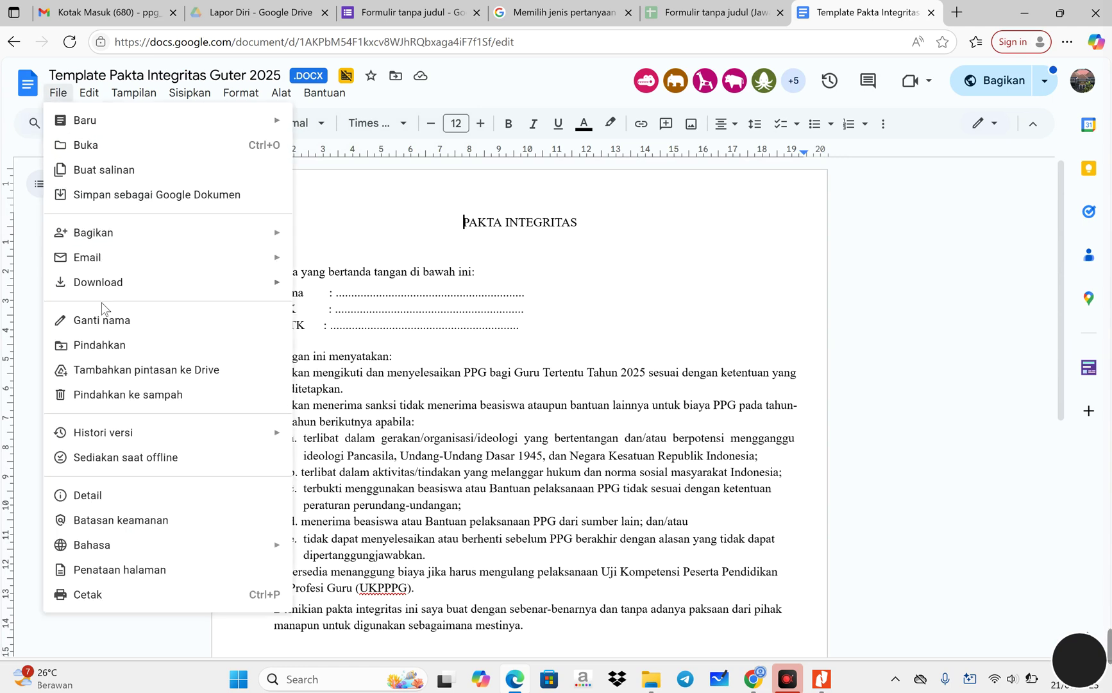
{"action": "mouse_move", "coordinate": [116, 292]}
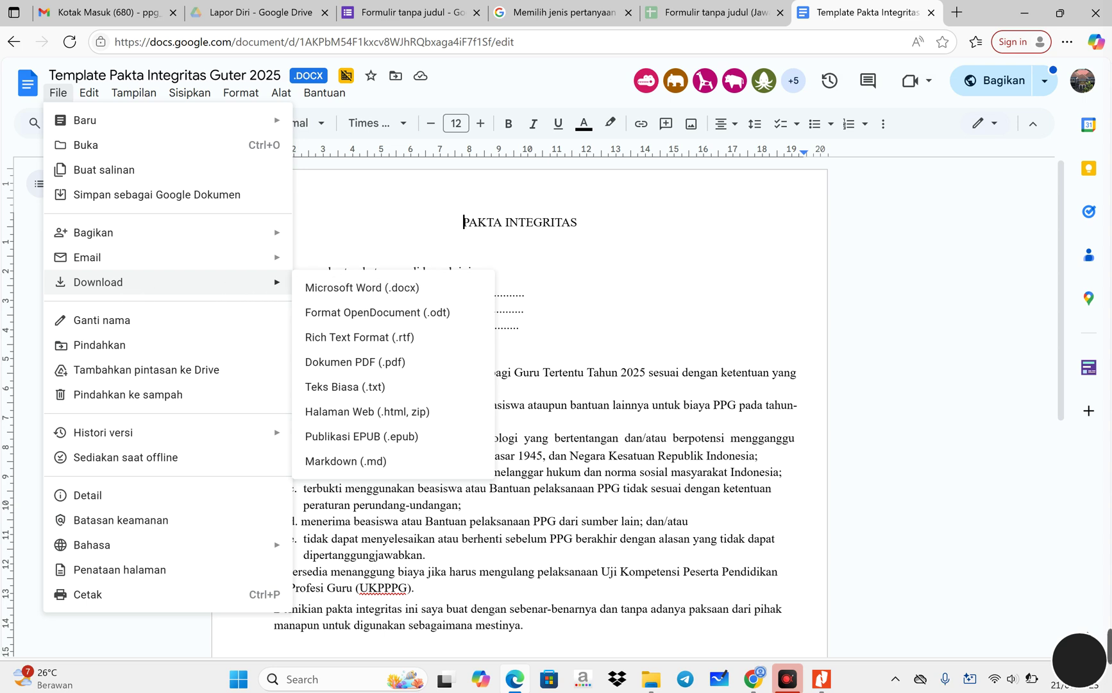
{"action": "left_click", "coordinate": [609, 241]}
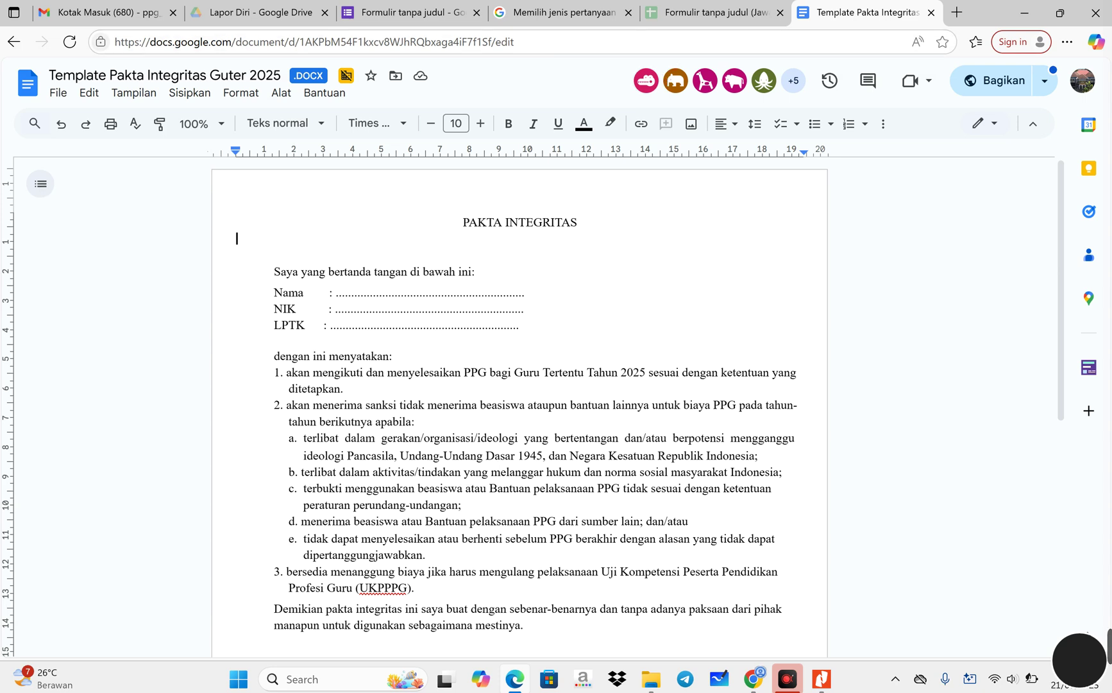
{"action": "left_click", "coordinate": [822, 679]}
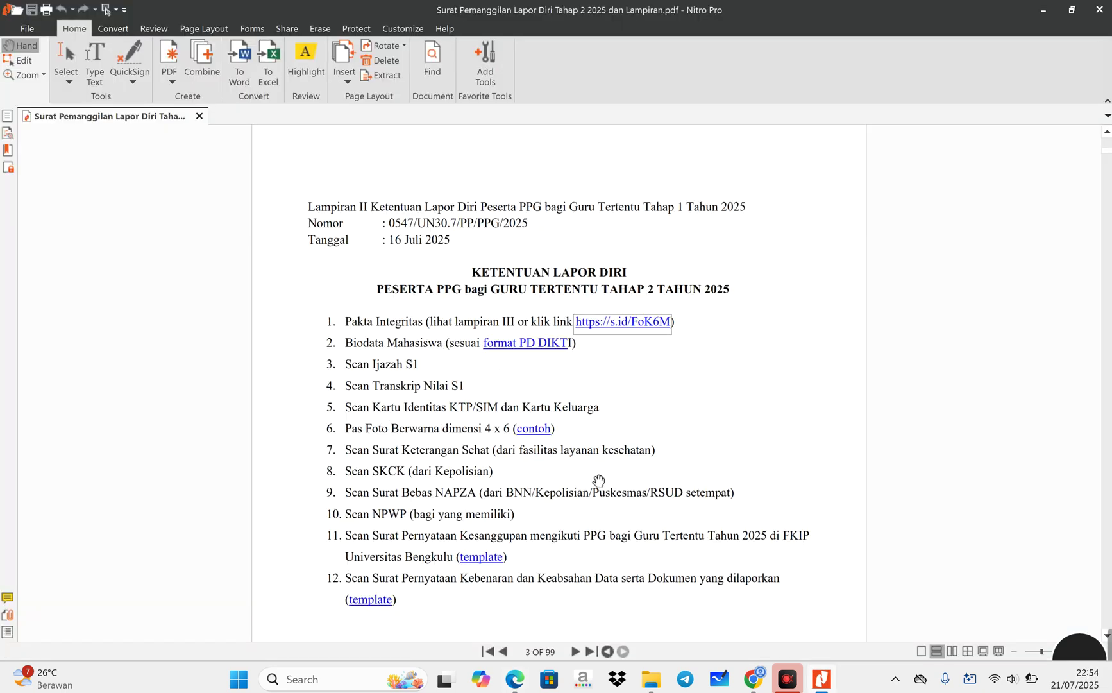
- Open Form BiodataPDDIKTI.pdf in Google Drive's viewer from the format PD DIKTI link
{"action": "left_click", "coordinate": [518, 346]}
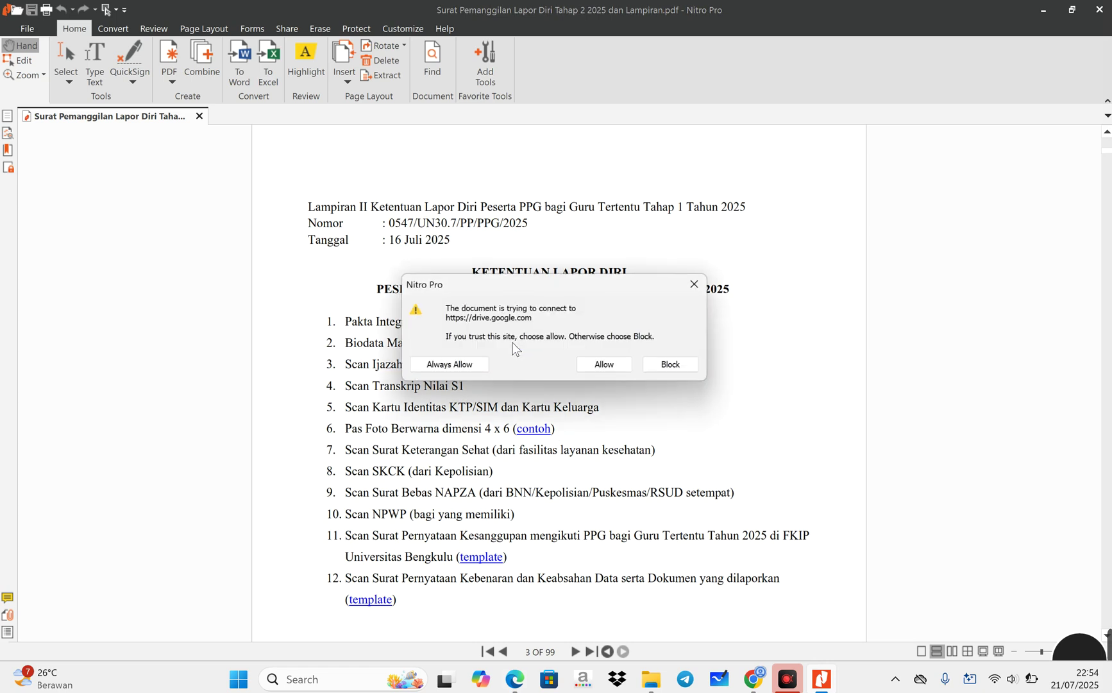
{"action": "left_click", "coordinate": [597, 369]}
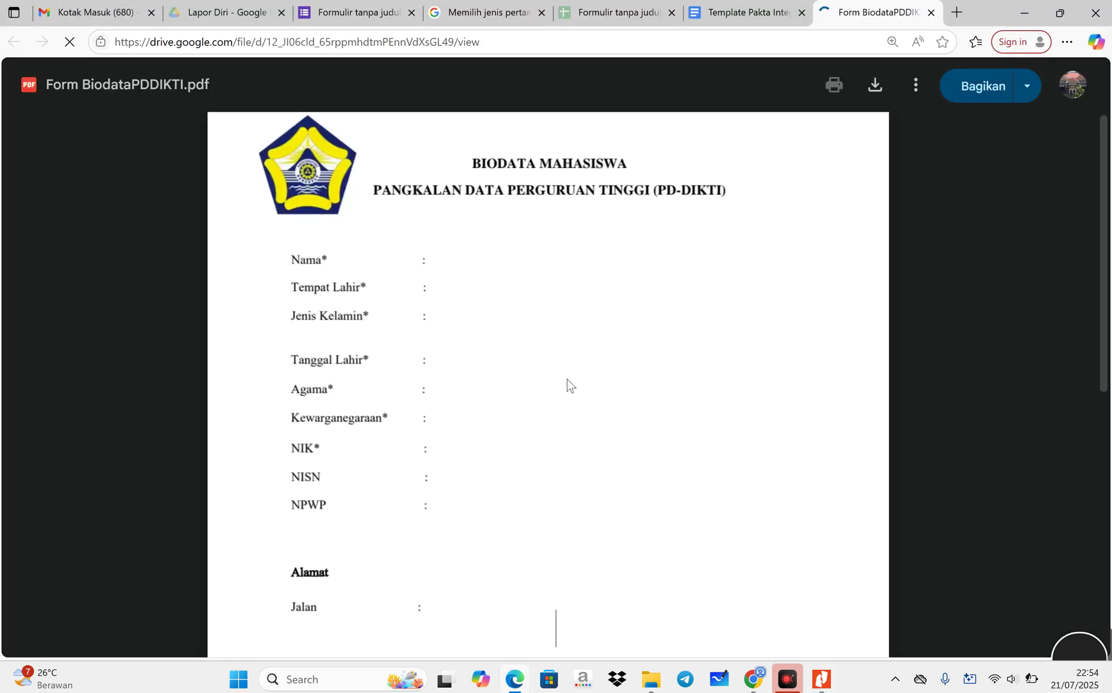
{"action": "scroll", "coordinate": [556, 385], "scroll_direction": "down", "scroll_amount": 5}
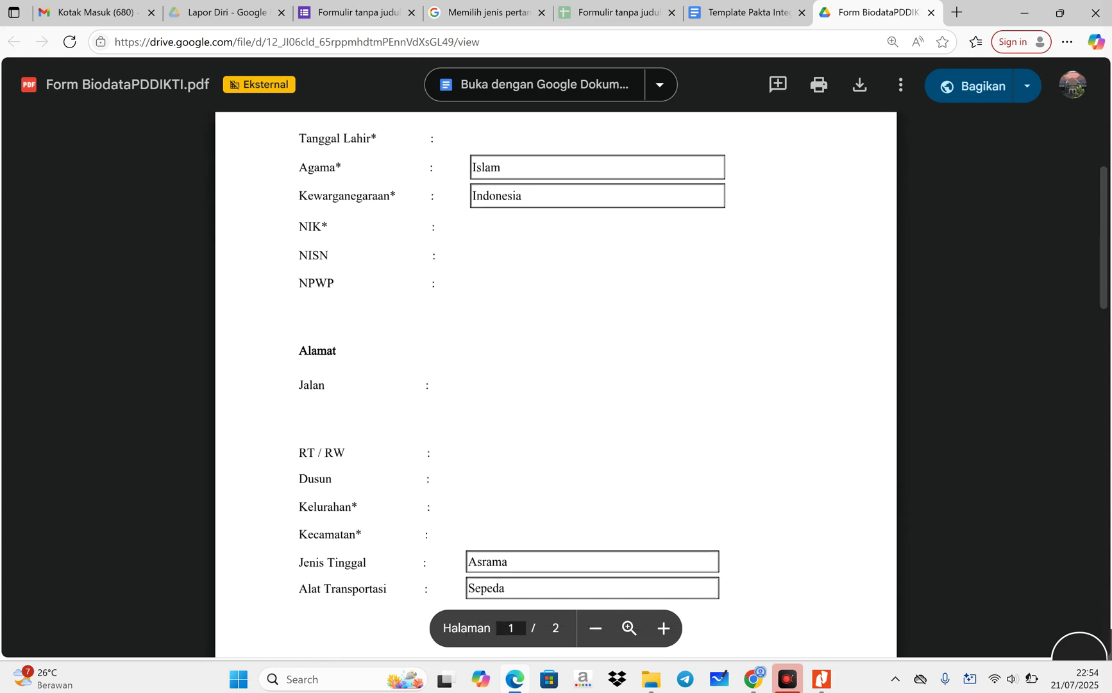
{"action": "scroll", "coordinate": [556, 385], "scroll_direction": "up", "scroll_amount": 4}
{"action": "scroll", "coordinate": [556, 384], "scroll_direction": "up", "scroll_amount": 1}
{"action": "scroll", "coordinate": [556, 385], "scroll_direction": "down", "scroll_amount": 10}
{"action": "scroll", "coordinate": [556, 385], "scroll_direction": "up", "scroll_amount": 10}
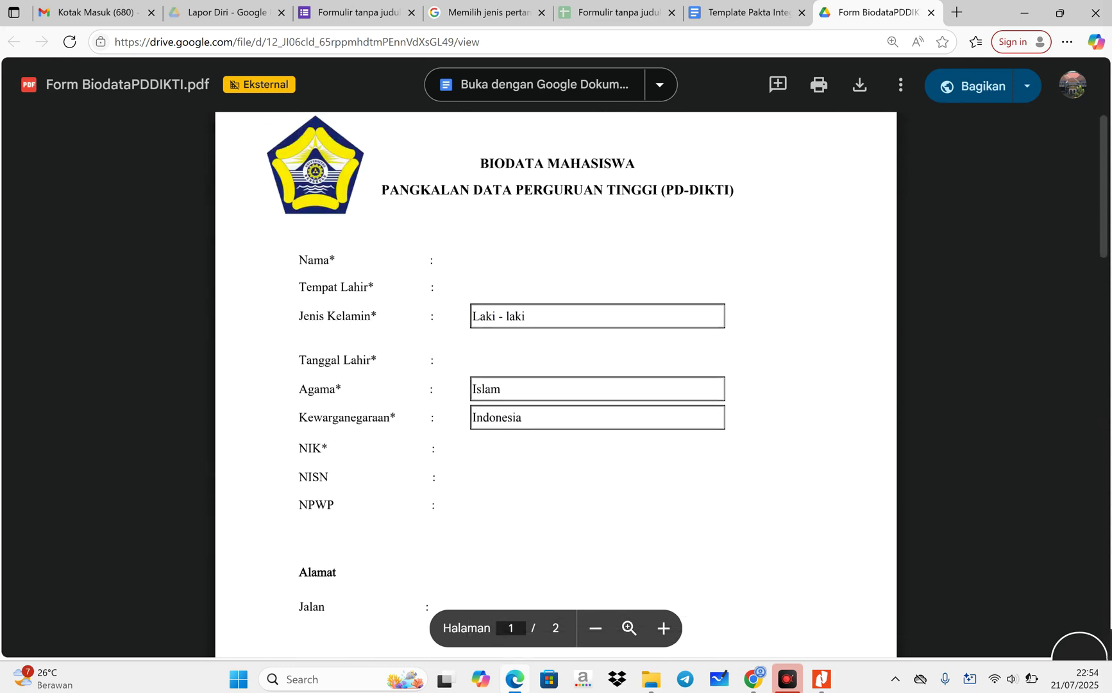
{"action": "scroll", "coordinate": [556, 385], "scroll_direction": "down", "scroll_amount": 2}
{"action": "scroll", "coordinate": [556, 385], "scroll_direction": "up", "scroll_amount": 2}
- Scroll through the two-page Biodata Mahasiswa PD-DIKTI form fields
{"action": "scroll", "coordinate": [556, 385], "scroll_direction": "down", "scroll_amount": 1}
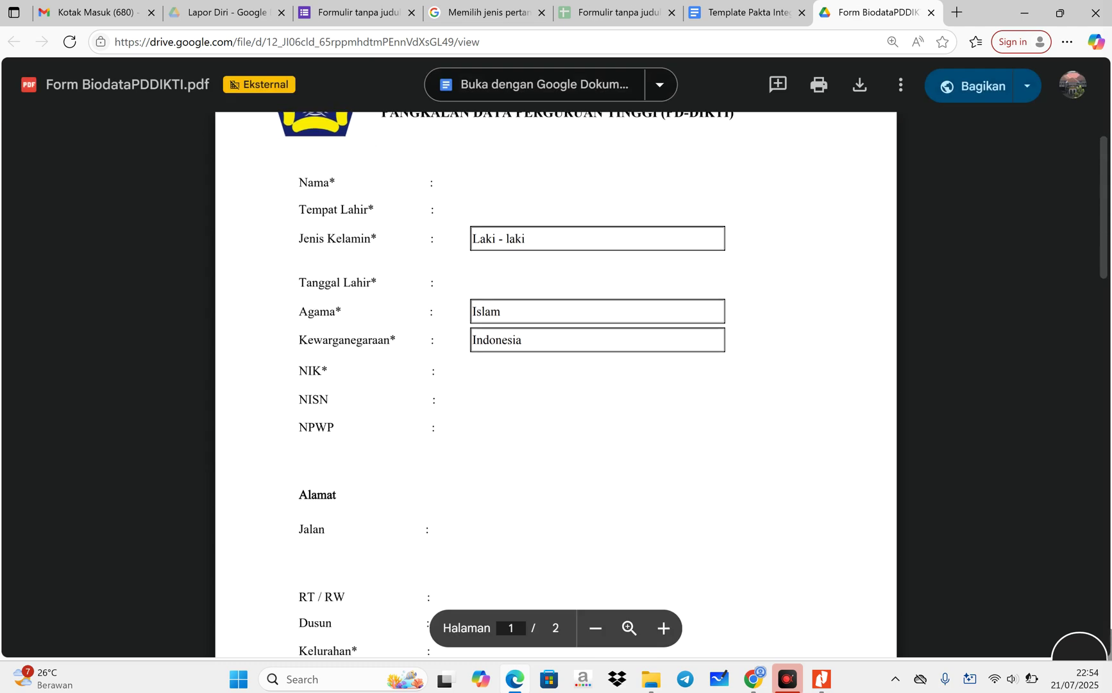
{"action": "scroll", "coordinate": [555, 385], "scroll_direction": "down", "scroll_amount": 2}
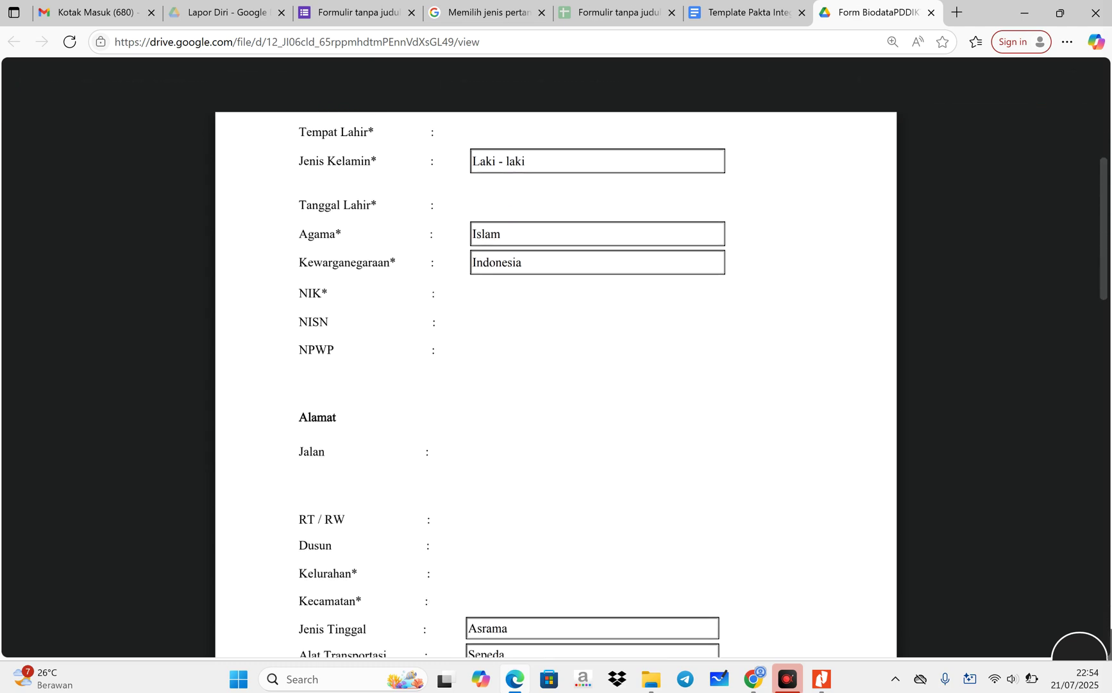
{"action": "scroll", "coordinate": [556, 385], "scroll_direction": "down", "scroll_amount": 3}
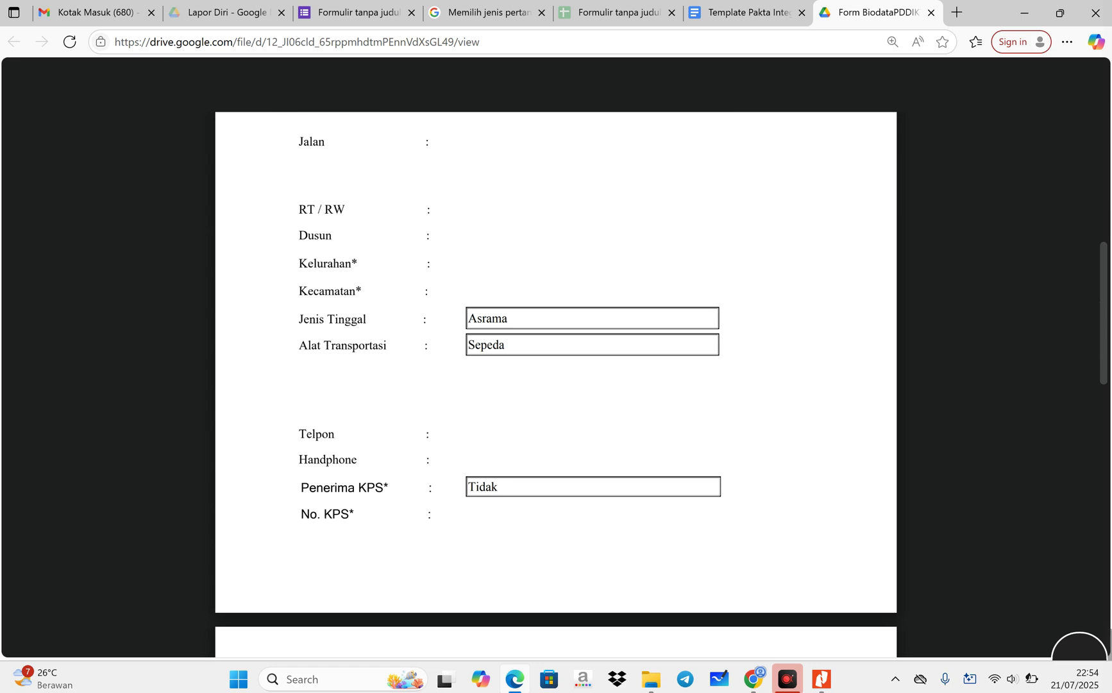
{"action": "scroll", "coordinate": [556, 385], "scroll_direction": "down", "scroll_amount": 2}
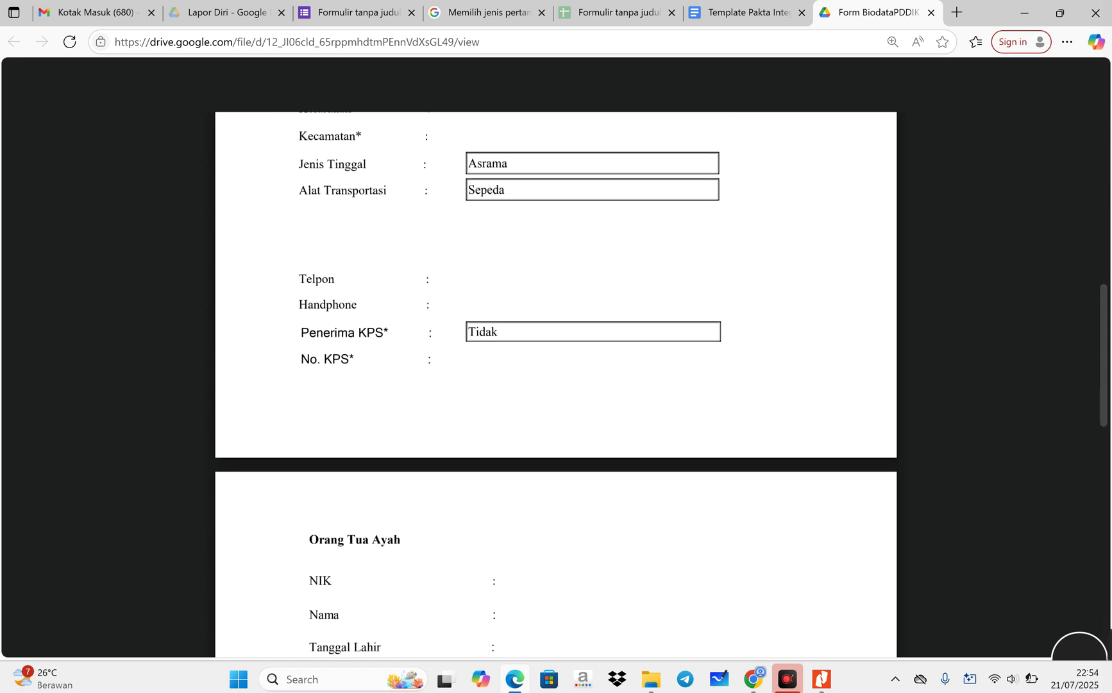
{"action": "scroll", "coordinate": [556, 385], "scroll_direction": "down", "scroll_amount": 1}
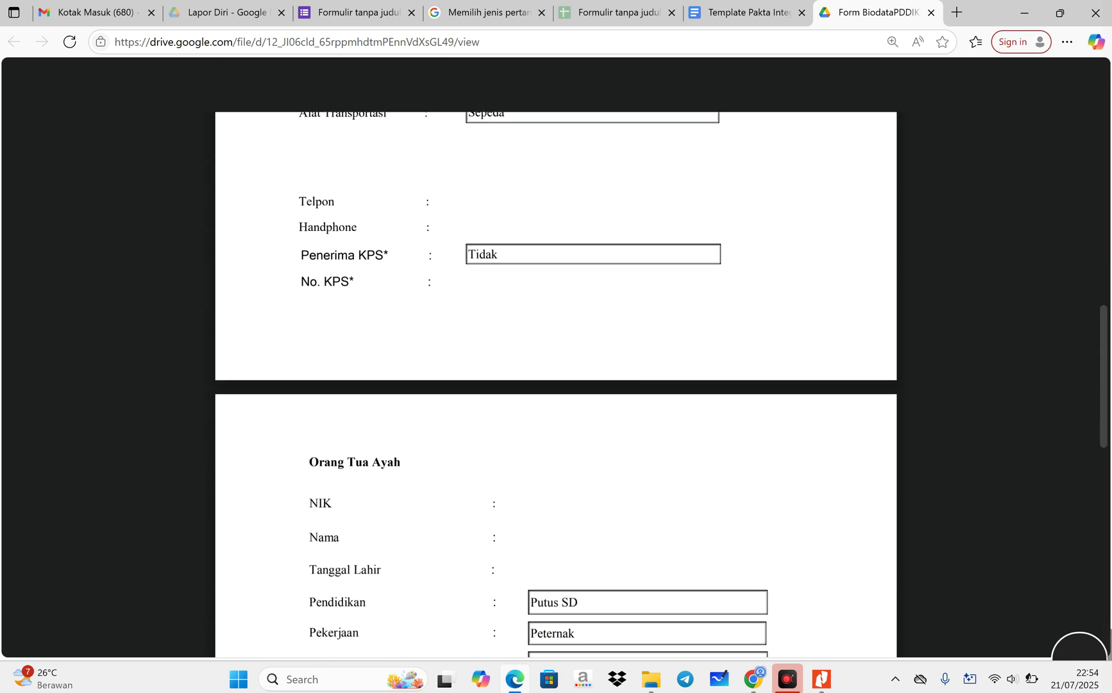
{"action": "scroll", "coordinate": [555, 385], "scroll_direction": "down", "scroll_amount": 3}
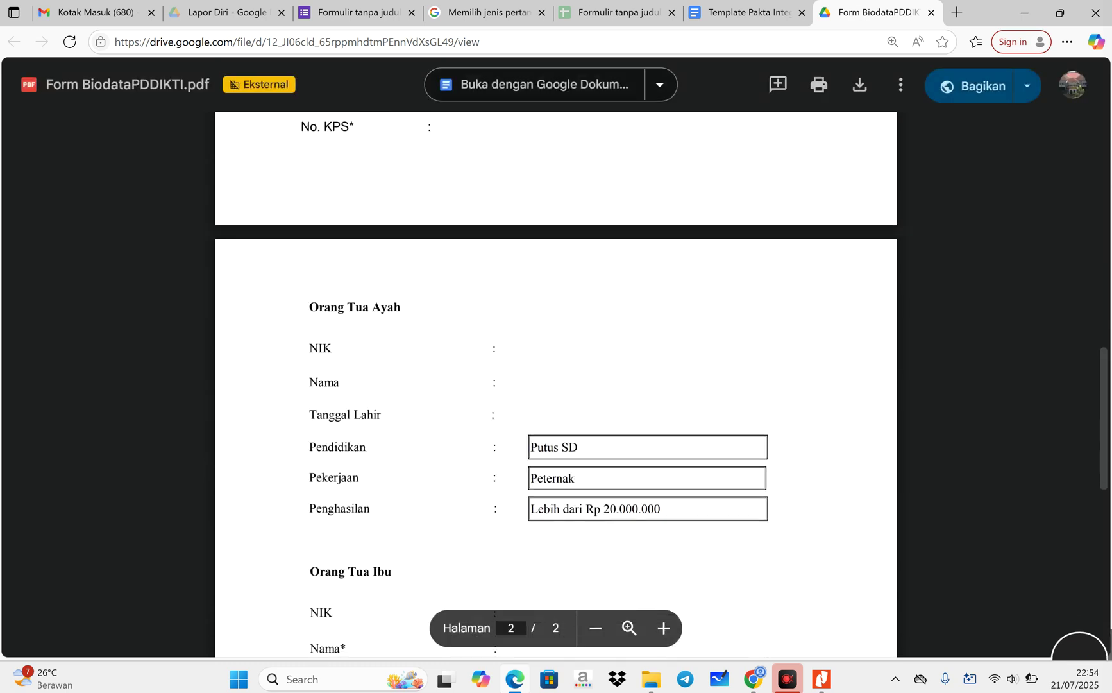
{"action": "scroll", "coordinate": [556, 385], "scroll_direction": "up", "scroll_amount": 20}
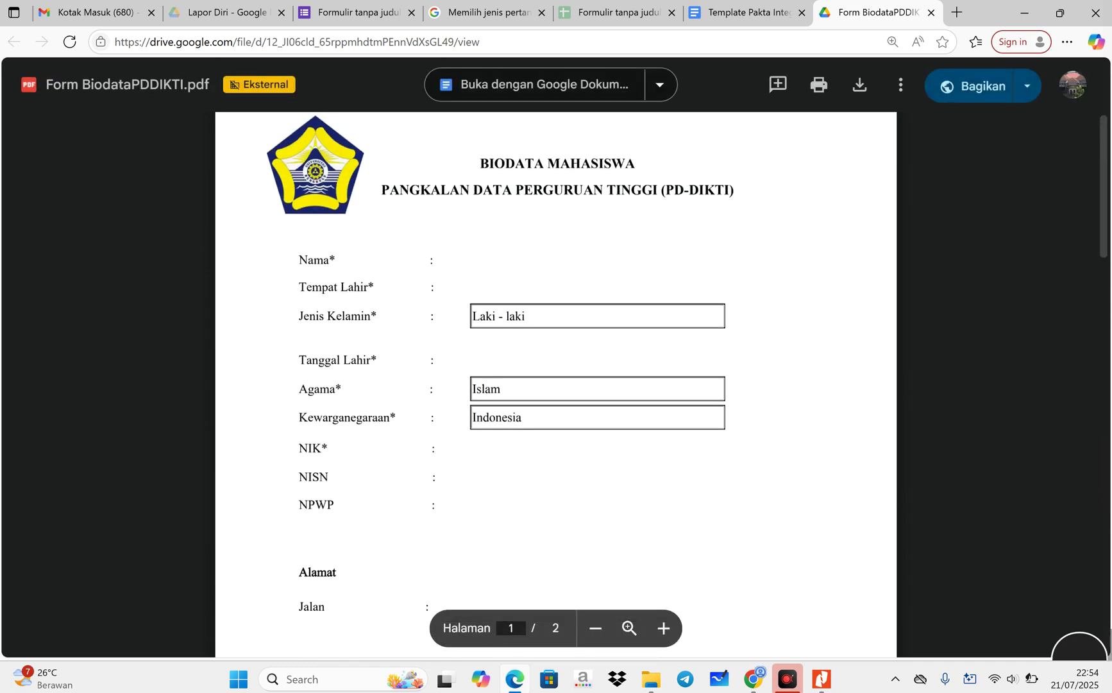
- Open the Master Suket Pernyataan template from requirement 11's link in the PDF
{"action": "left_click", "coordinate": [821, 610]}
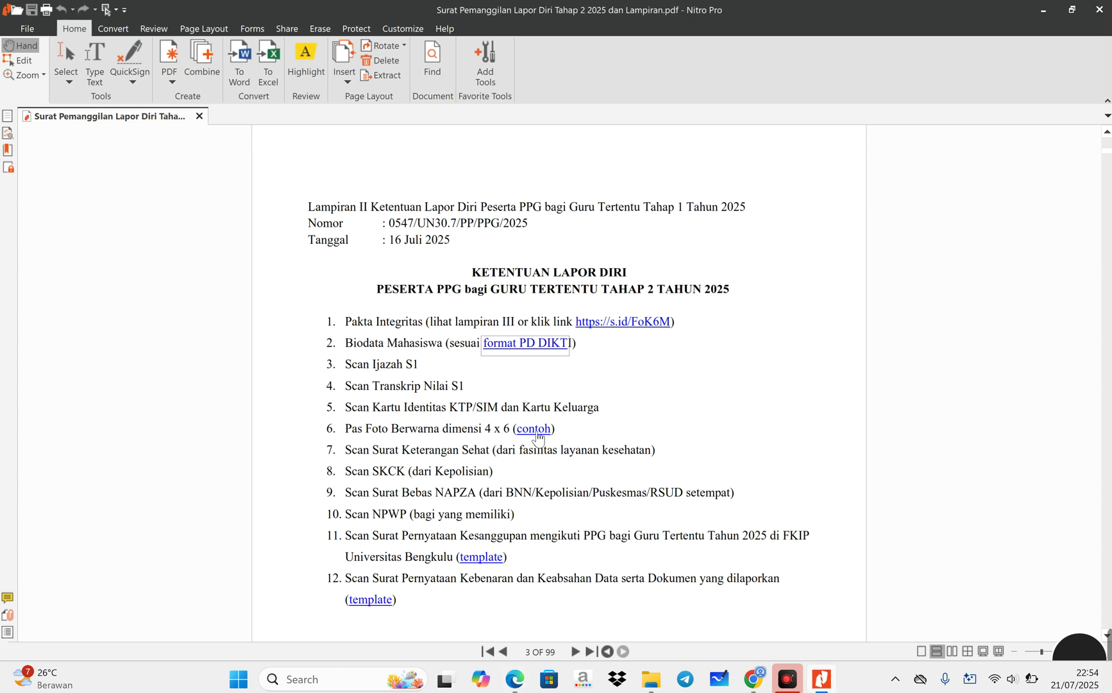
{"action": "scroll", "coordinate": [608, 491], "scroll_direction": "down", "scroll_amount": 1}
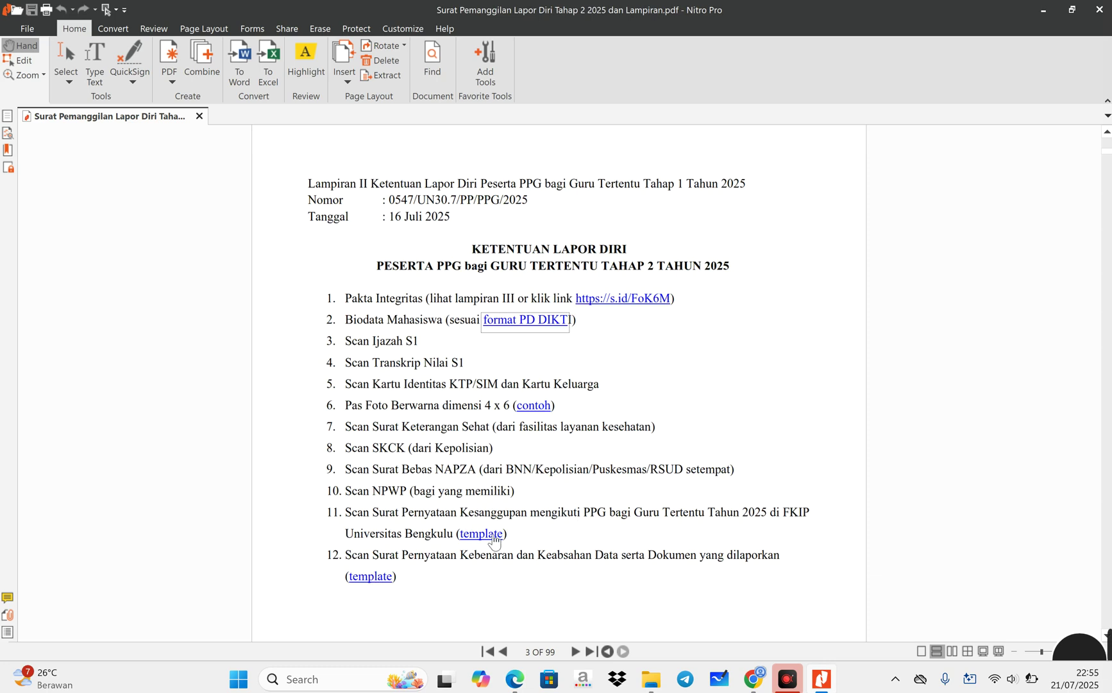
{"action": "left_click", "coordinate": [491, 538]}
{"action": "left_click", "coordinate": [603, 366]}
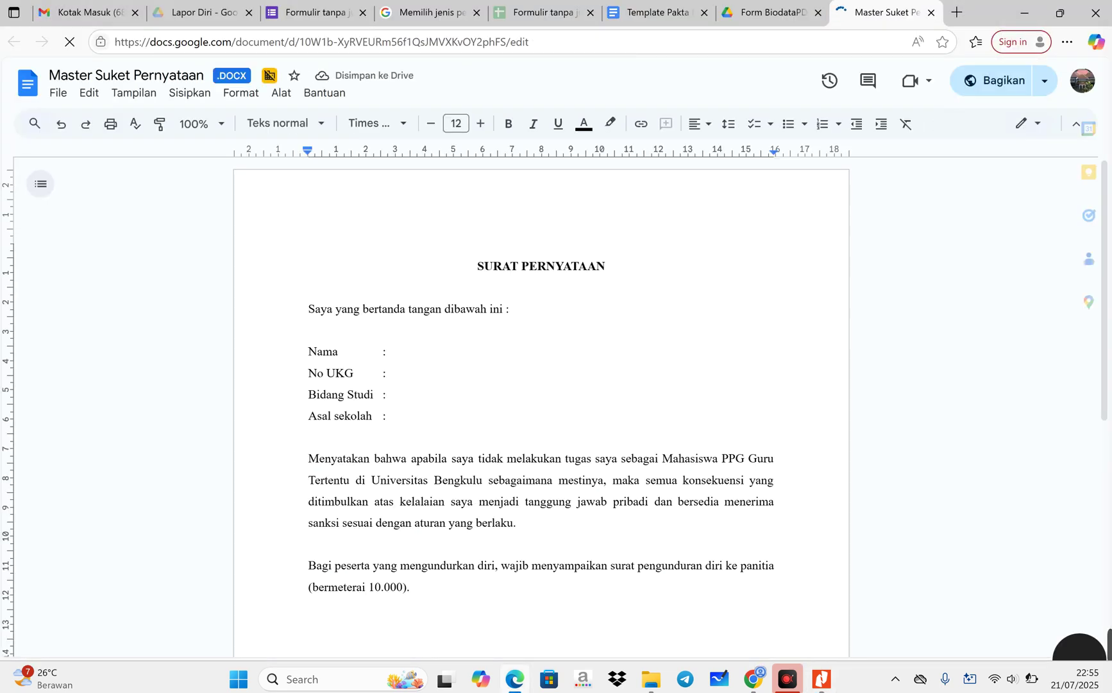
- Check the Nama, No UKG and Asal sekolah lines and select the date-line placeholders
{"action": "left_click", "coordinate": [370, 351]}
{"action": "left_click", "coordinate": [366, 373]}
{"action": "left_click", "coordinate": [370, 416]}
{"action": "scroll", "coordinate": [530, 411], "scroll_direction": "down", "scroll_amount": 1}
{"action": "scroll", "coordinate": [519, 404], "scroll_direction": "down", "scroll_amount": 6}
{"action": "scroll", "coordinate": [520, 404], "scroll_direction": "up", "scroll_amount": 2}
{"action": "left_click_drag", "start_coordinate": [635, 380], "coordinate": [556, 381]}
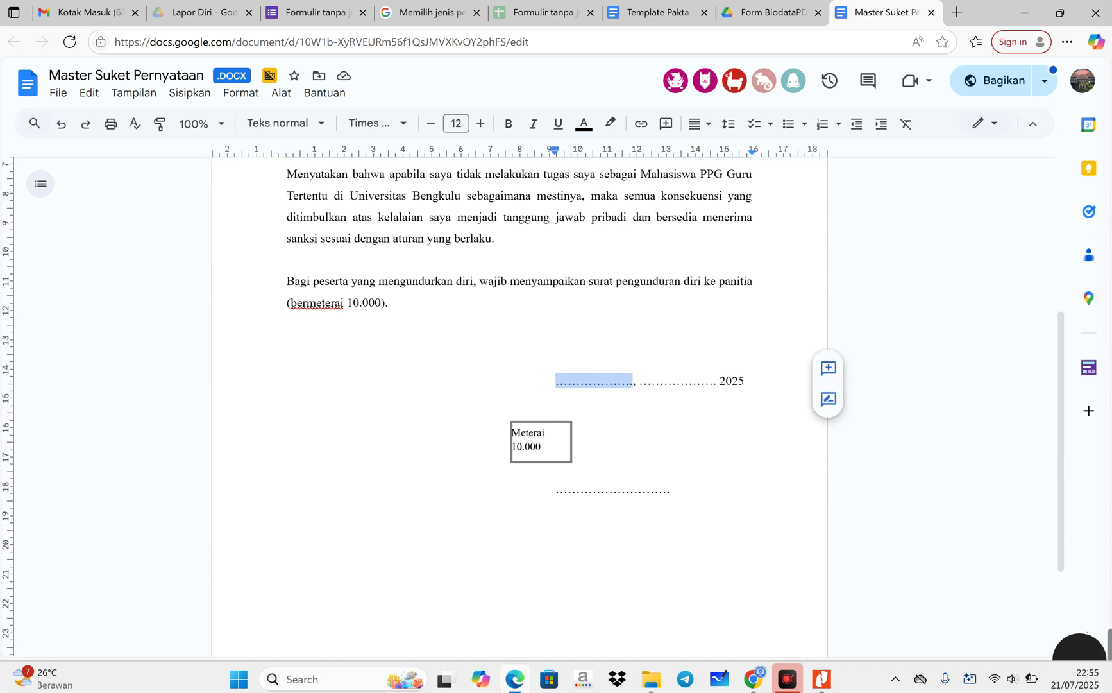
{"action": "left_click_drag", "start_coordinate": [640, 381], "coordinate": [719, 380]}
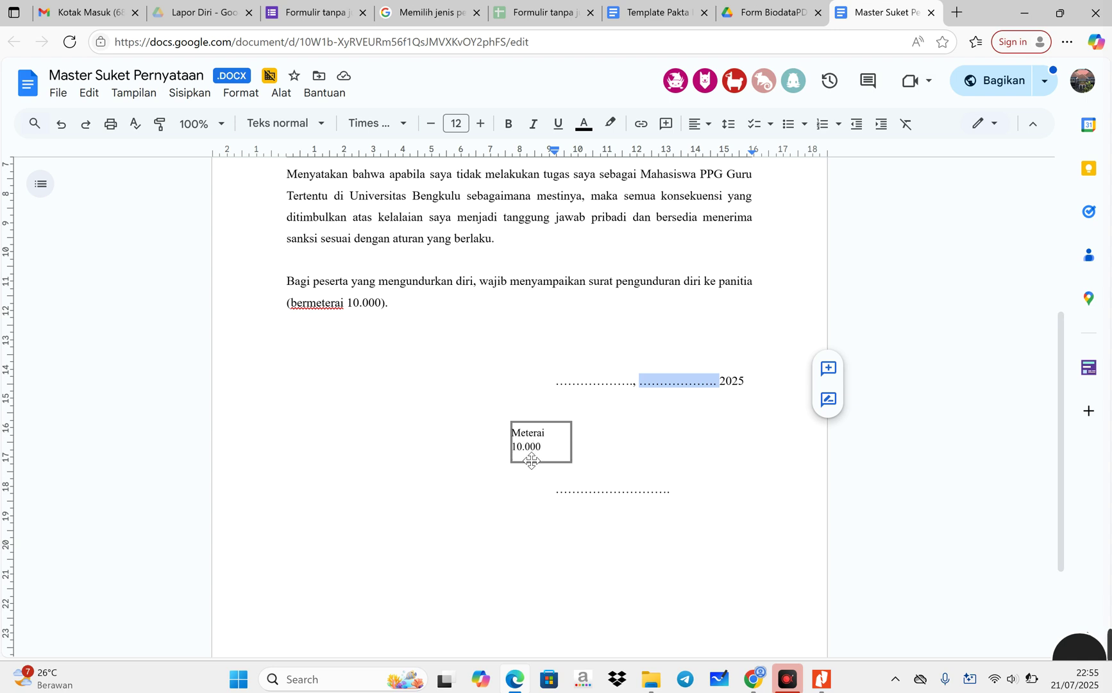
{"action": "scroll", "coordinate": [591, 430], "scroll_direction": "up", "scroll_amount": 5}
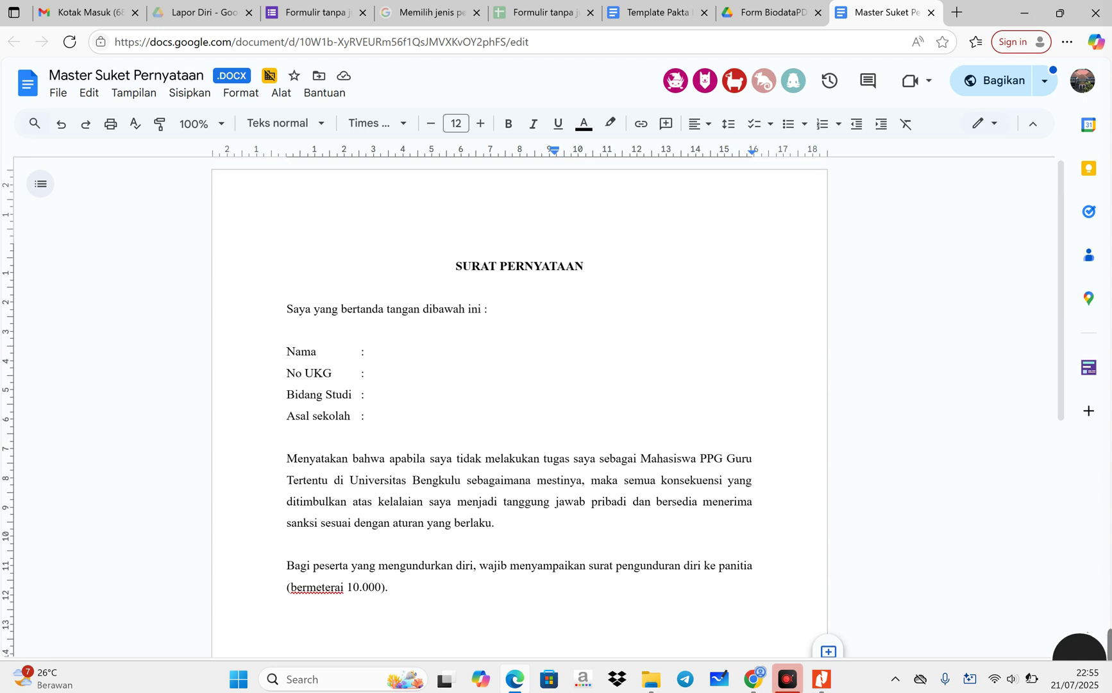
{"action": "scroll", "coordinate": [519, 410], "scroll_direction": "down", "scroll_amount": 3}
{"action": "scroll", "coordinate": [520, 410], "scroll_direction": "up", "scroll_amount": 1}
{"action": "scroll", "coordinate": [519, 411], "scroll_direction": "up", "scroll_amount": 1}
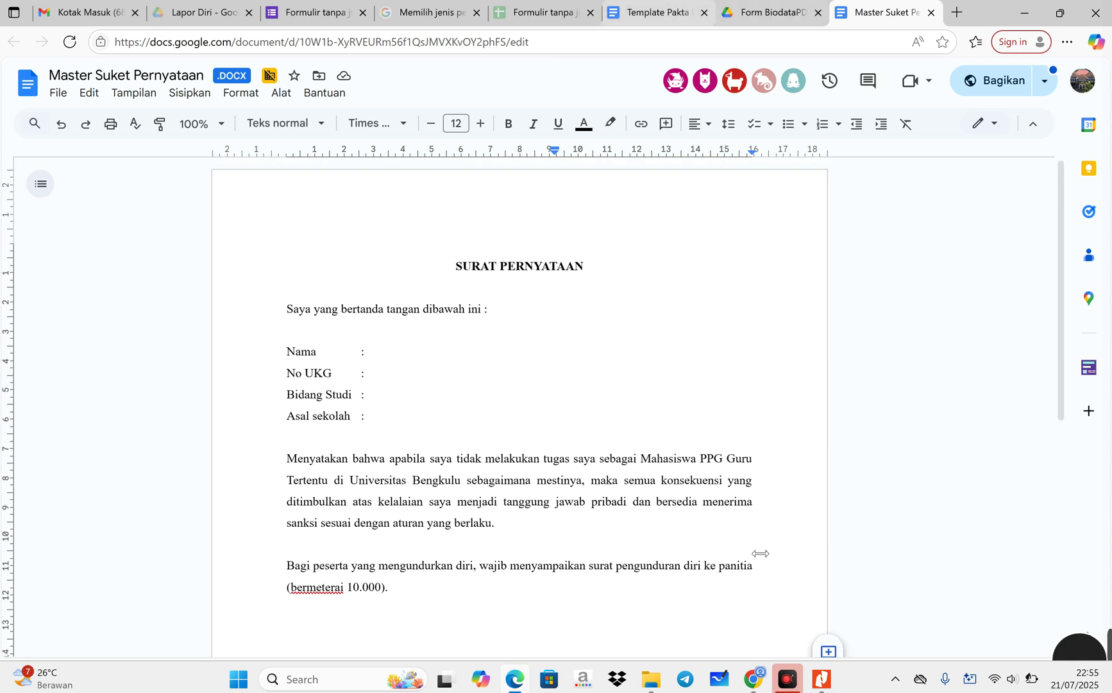
- Reopen requirement 11's commitment statement template in Google Docs
{"action": "left_click", "coordinate": [821, 679]}
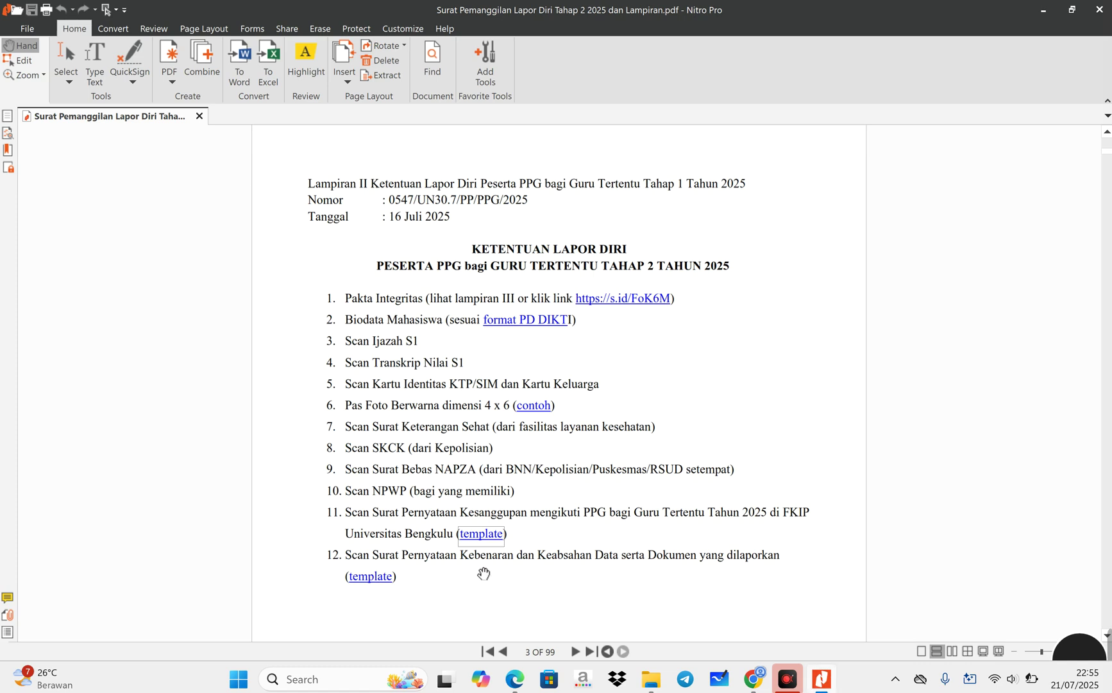
{"action": "left_click", "coordinate": [492, 536]}
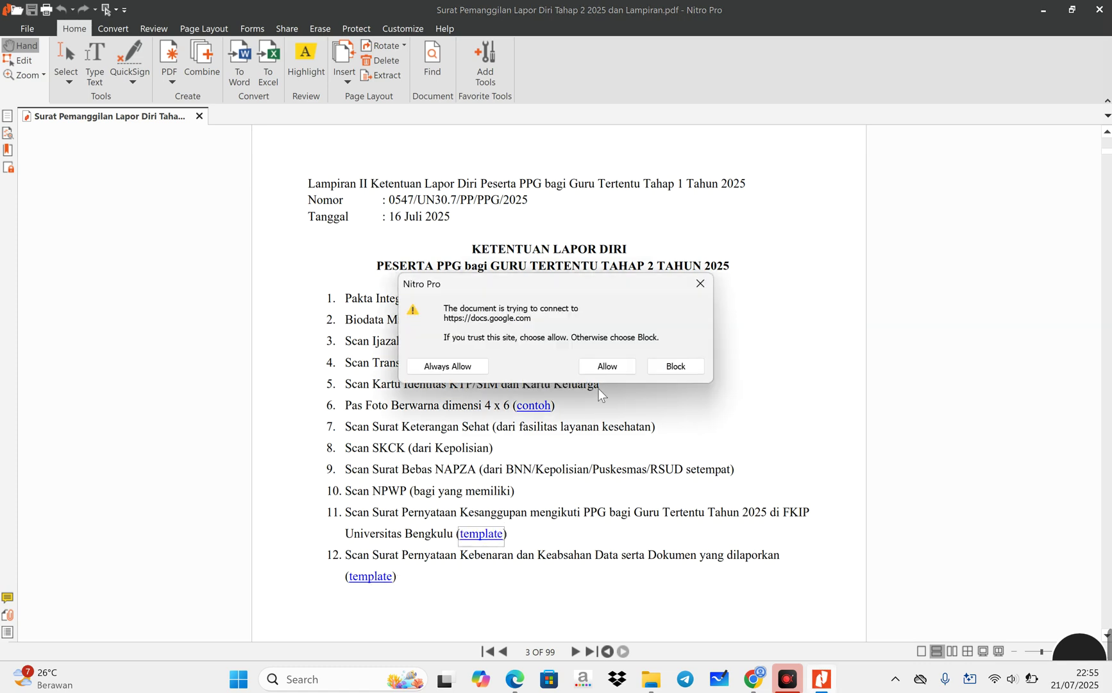
{"action": "left_click", "coordinate": [604, 369]}
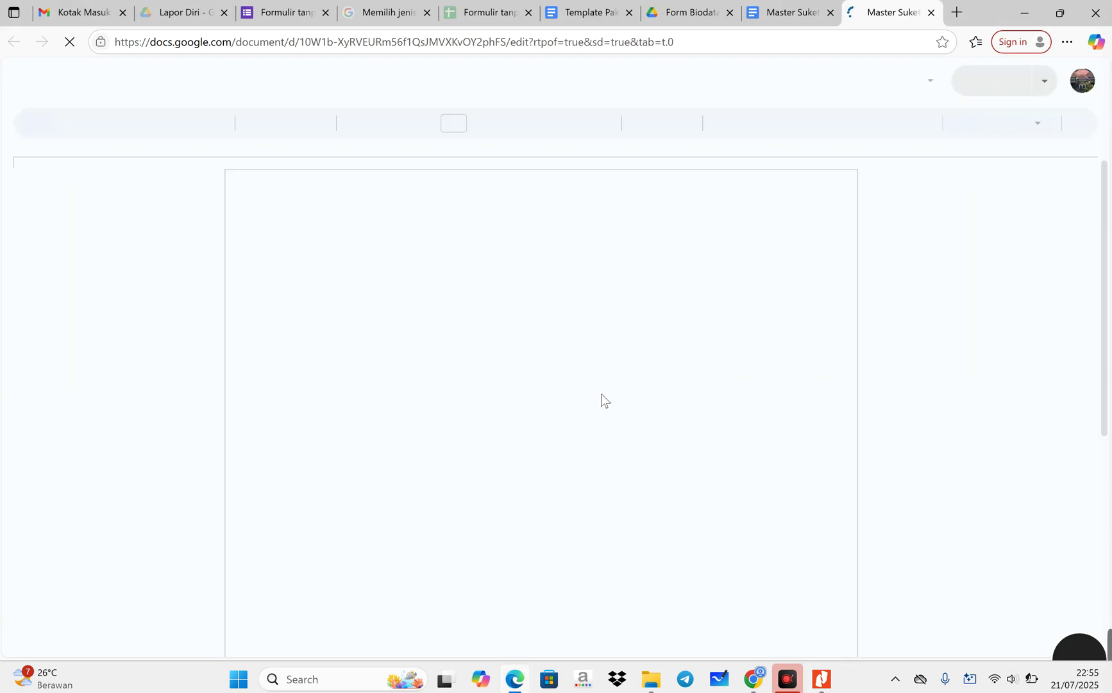
{"action": "scroll", "coordinate": [603, 411], "scroll_direction": "down", "scroll_amount": 6}
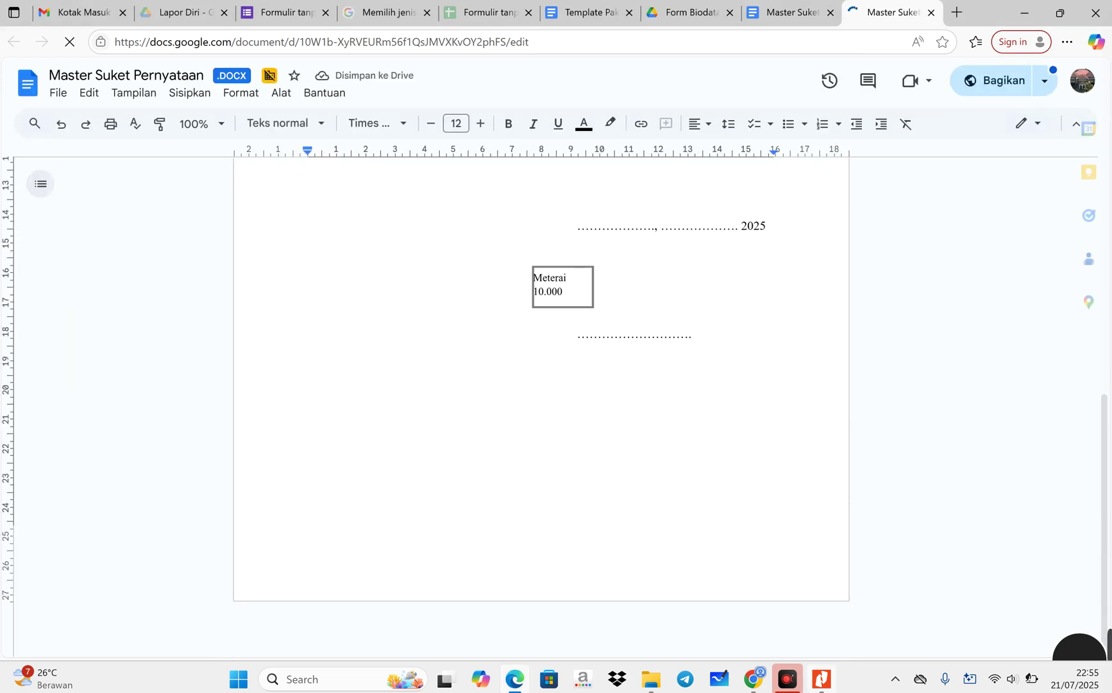
- Open requirement 12's 'Master Surat Pernyataan Kebenaran Data' template and review its biodata blanks
{"action": "left_click", "coordinate": [819, 685]}
{"action": "left_click", "coordinate": [371, 576]}
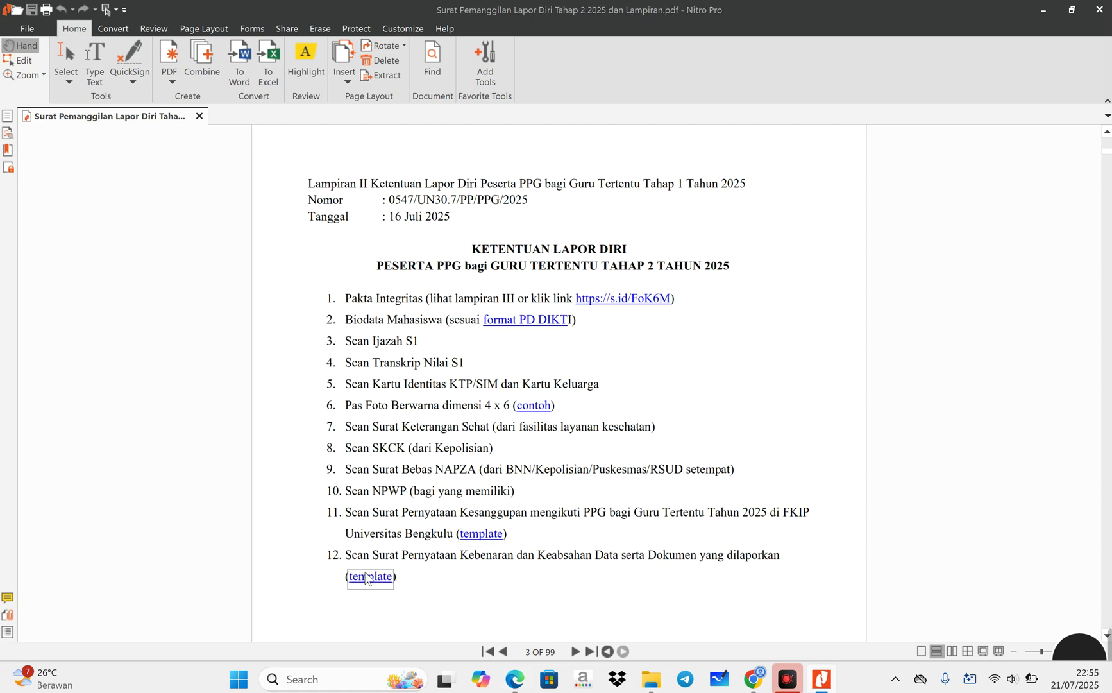
{"action": "left_click", "coordinate": [594, 371]}
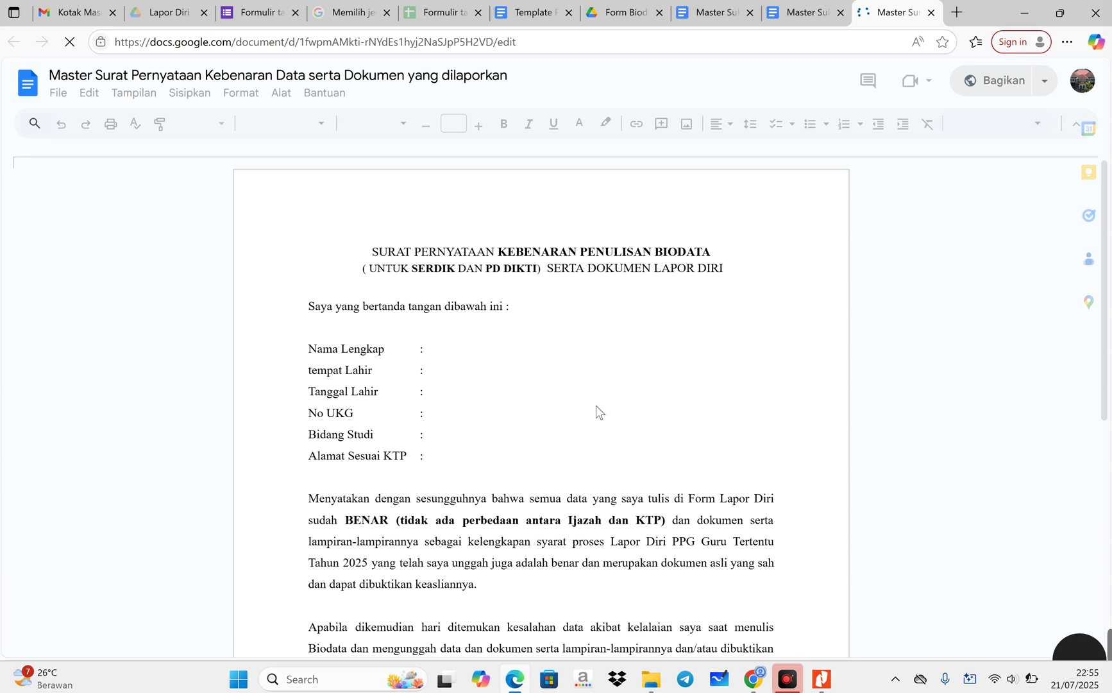
{"action": "scroll", "coordinate": [596, 406], "scroll_direction": "down", "scroll_amount": 4}
{"action": "scroll", "coordinate": [596, 413], "scroll_direction": "down", "scroll_amount": 5}
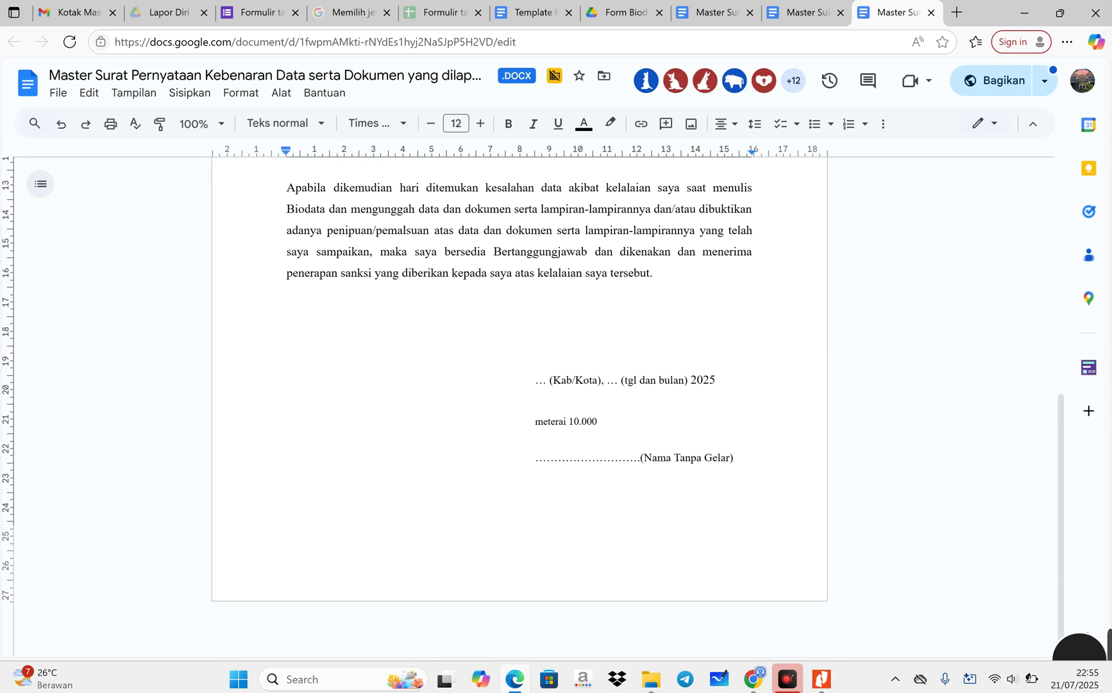
{"action": "scroll", "coordinate": [534, 407], "scroll_direction": "up", "scroll_amount": 6}
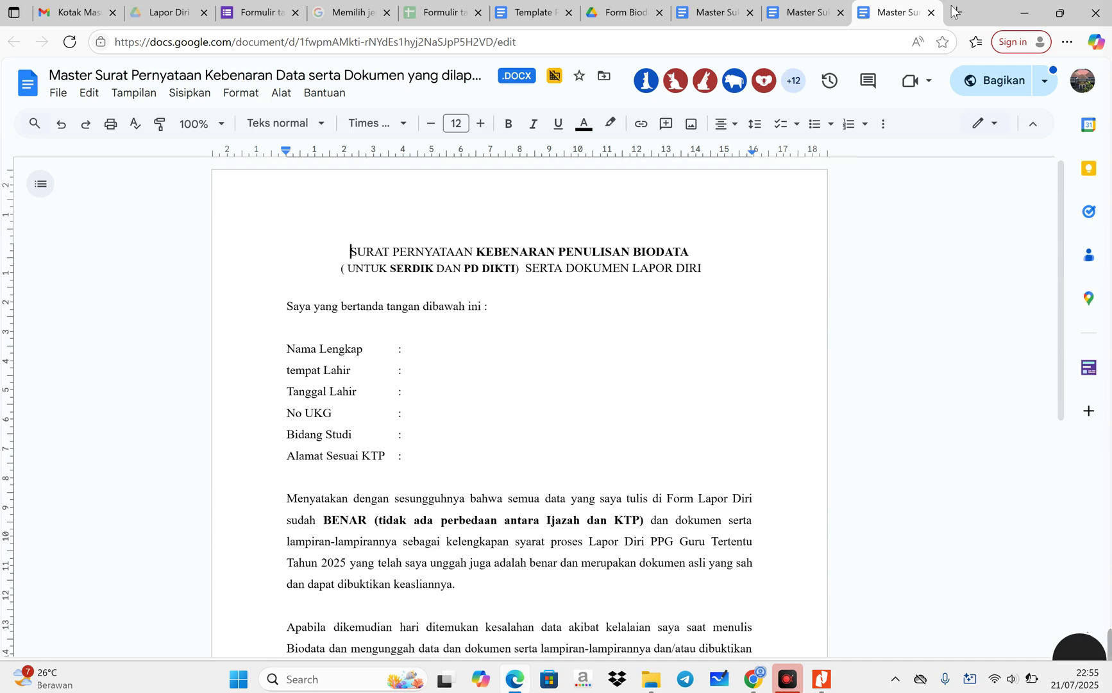
{"action": "left_click", "coordinate": [63, 94]}
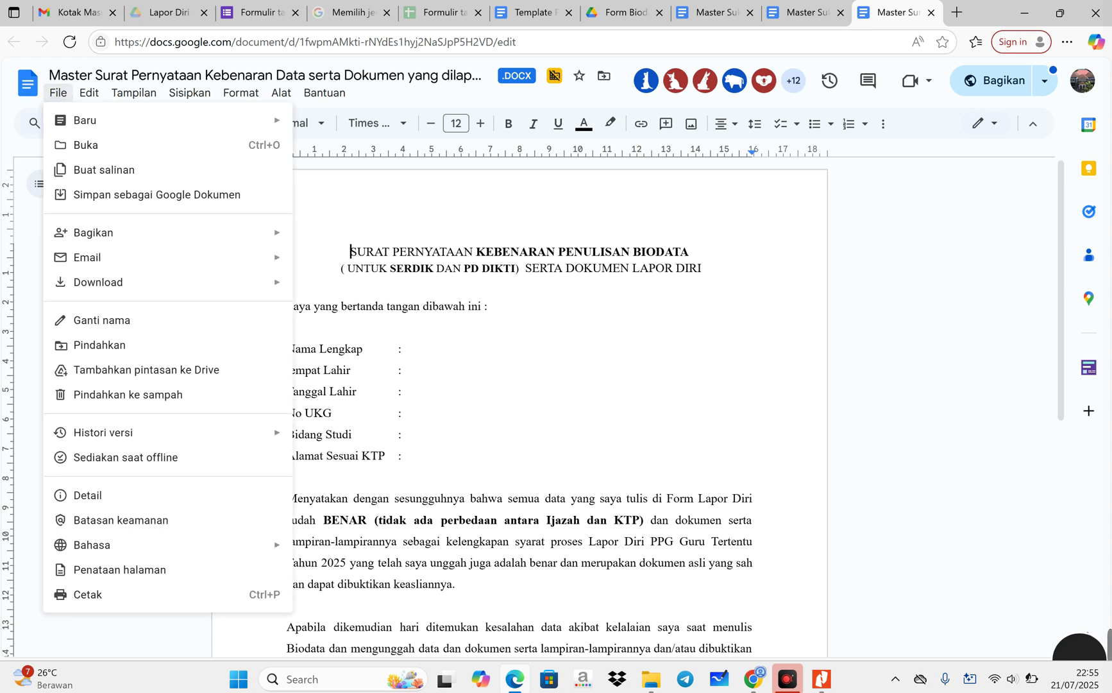
{"action": "left_click", "coordinate": [403, 435]}
{"action": "scroll", "coordinate": [520, 410], "scroll_direction": "down", "scroll_amount": 7}
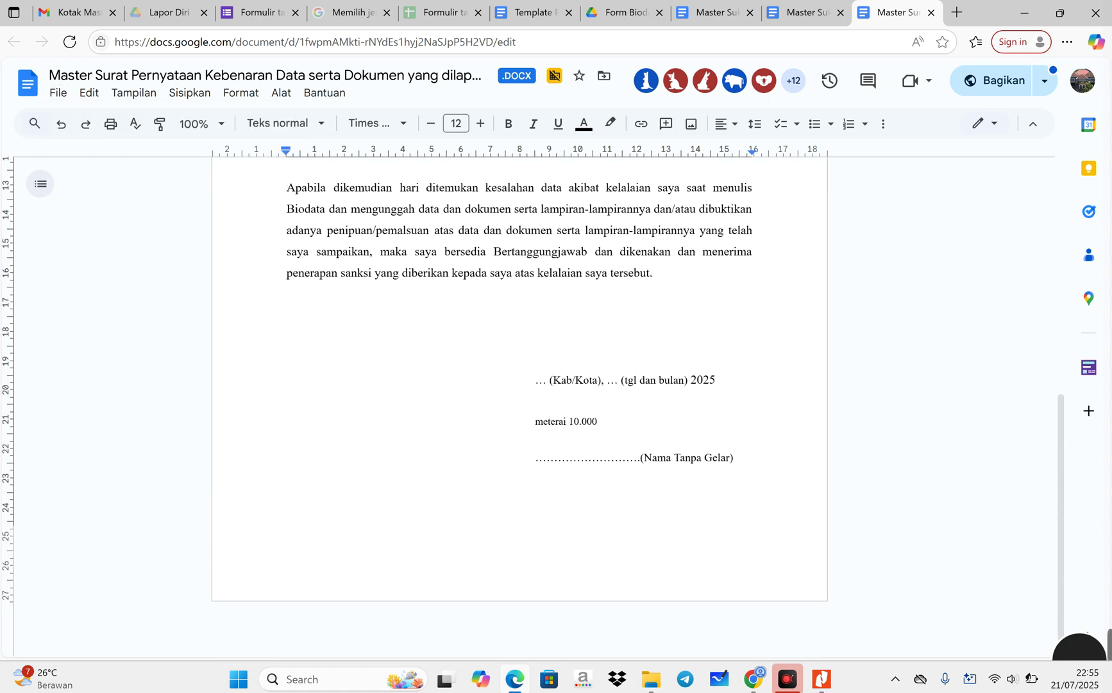
{"action": "scroll", "coordinate": [520, 411], "scroll_direction": "up", "scroll_amount": 7}
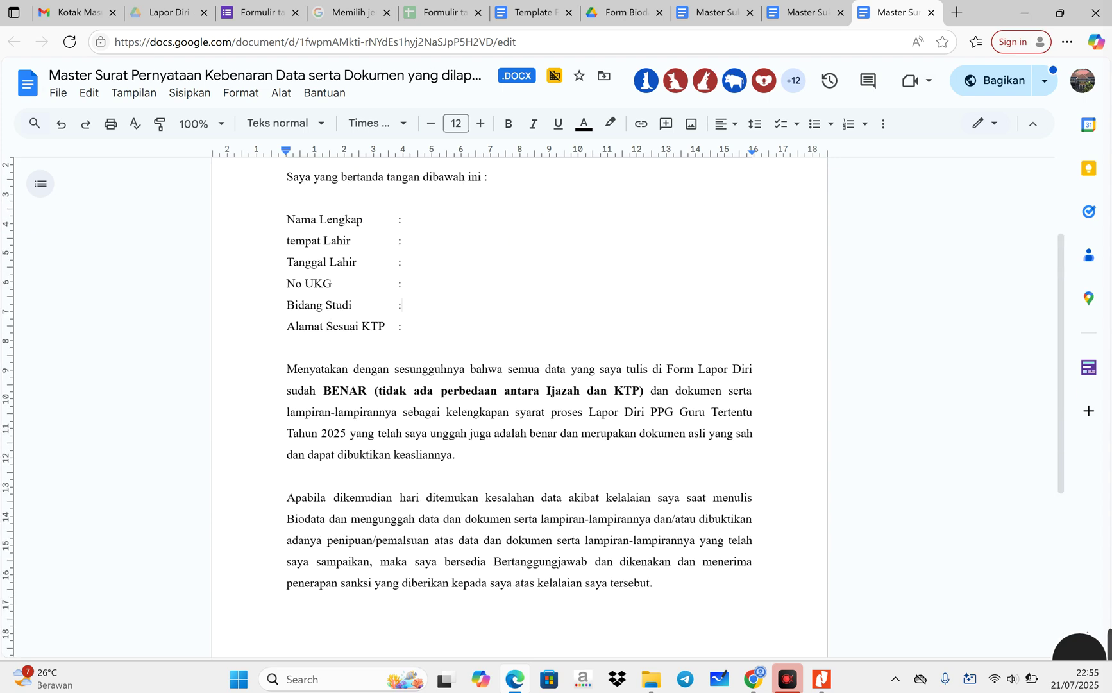
- In File Explorer, browse via This PC to Data (D:) and open the Berkas Lapor diriku folder
{"action": "mouse_move", "coordinate": [821, 682]}
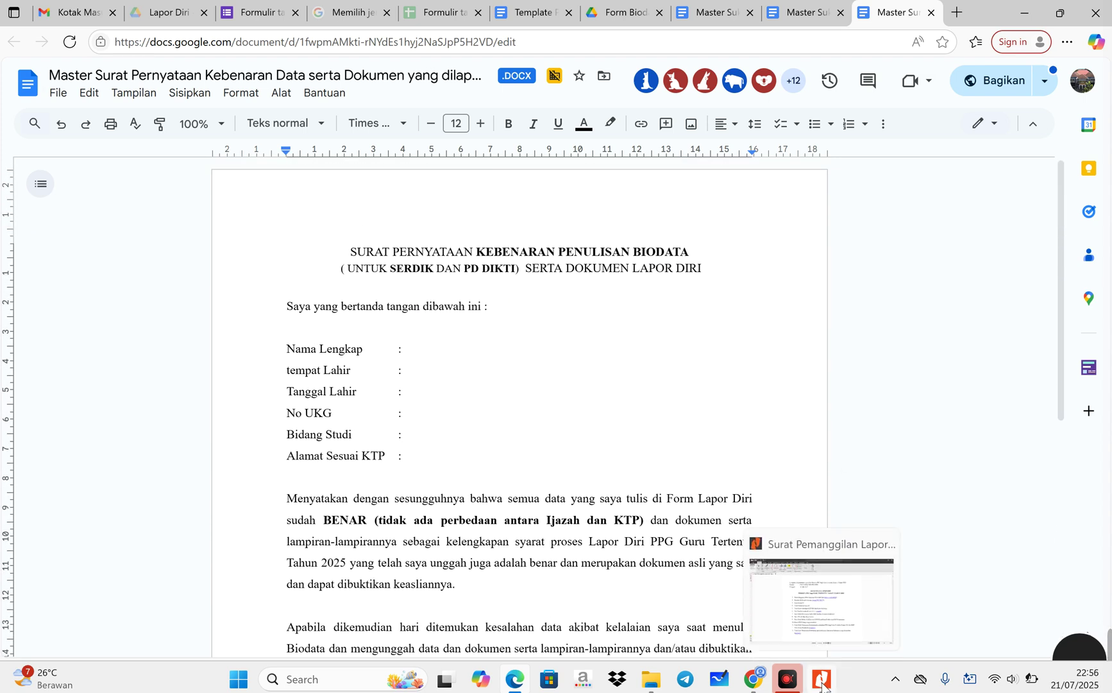
{"action": "mouse_move", "coordinate": [655, 686]}
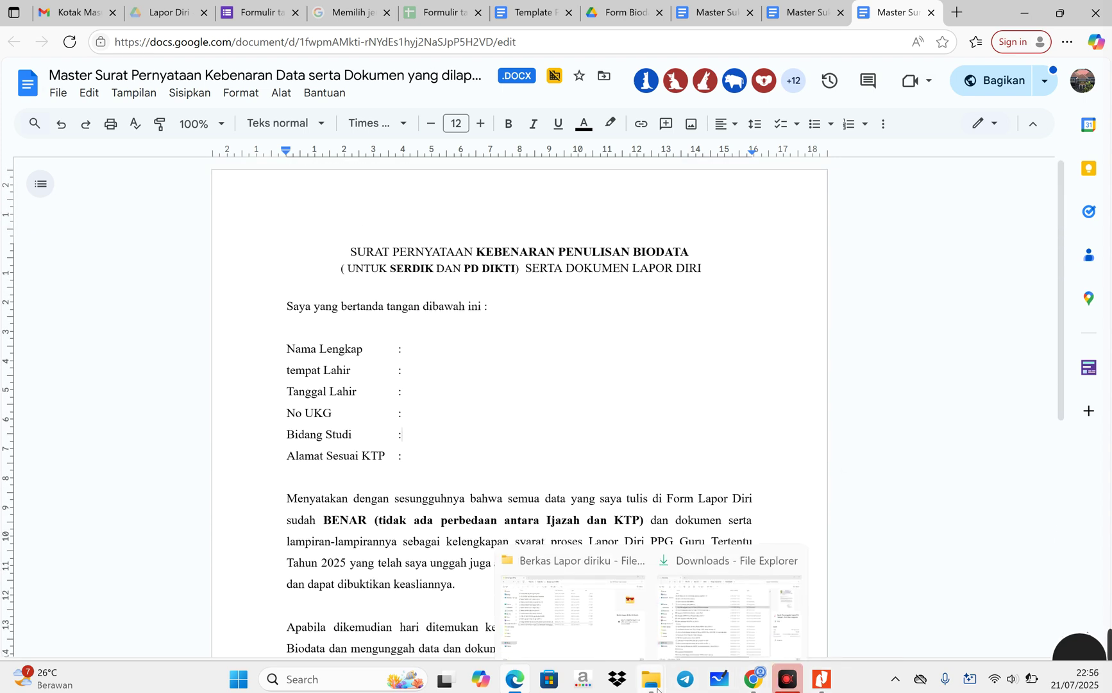
{"action": "left_click", "coordinate": [626, 641]}
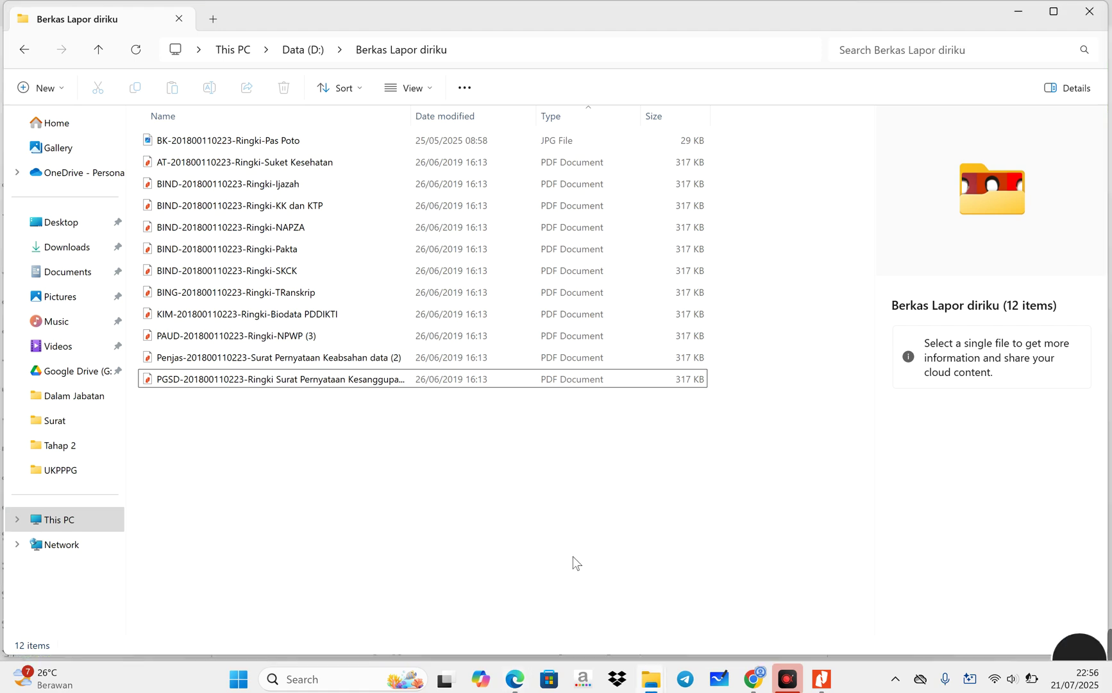
{"action": "left_click", "coordinate": [299, 52]}
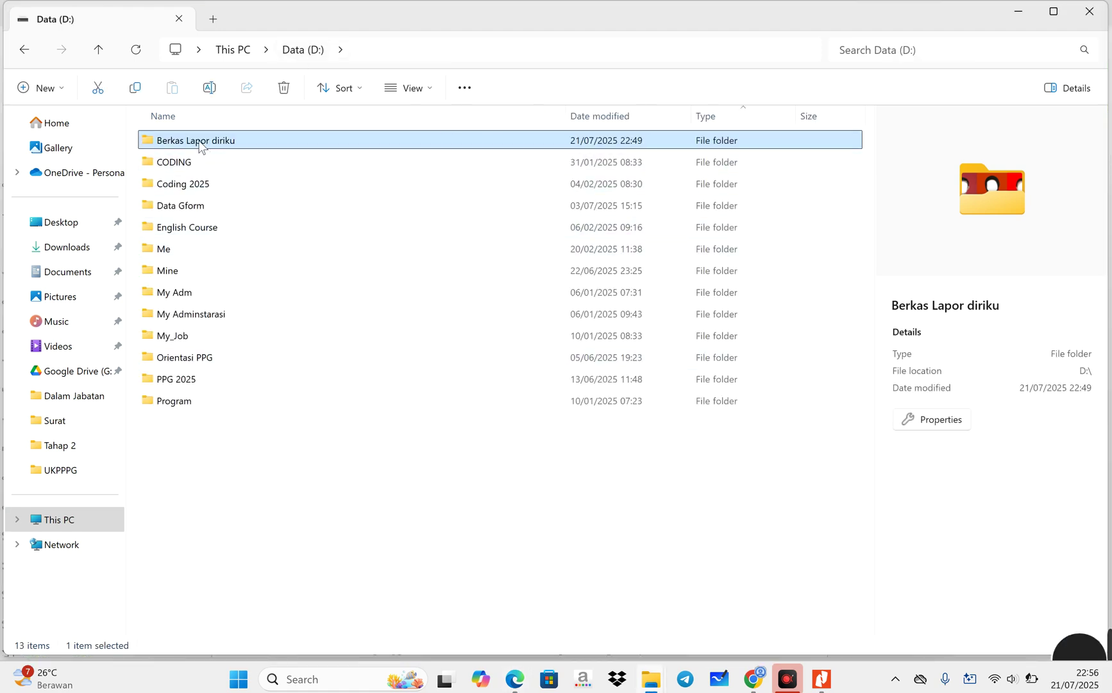
{"action": "left_click", "coordinate": [67, 523]}
{"action": "left_click", "coordinate": [79, 521]}
{"action": "double_click", "coordinate": [412, 155]}
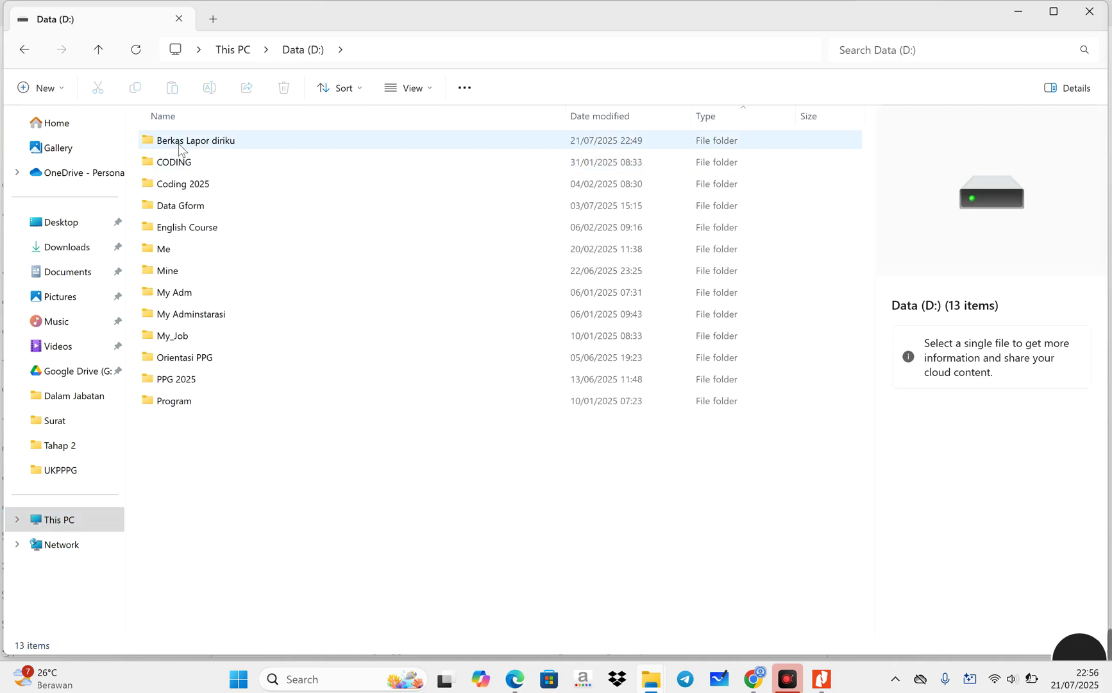
{"action": "double_click", "coordinate": [180, 144]}
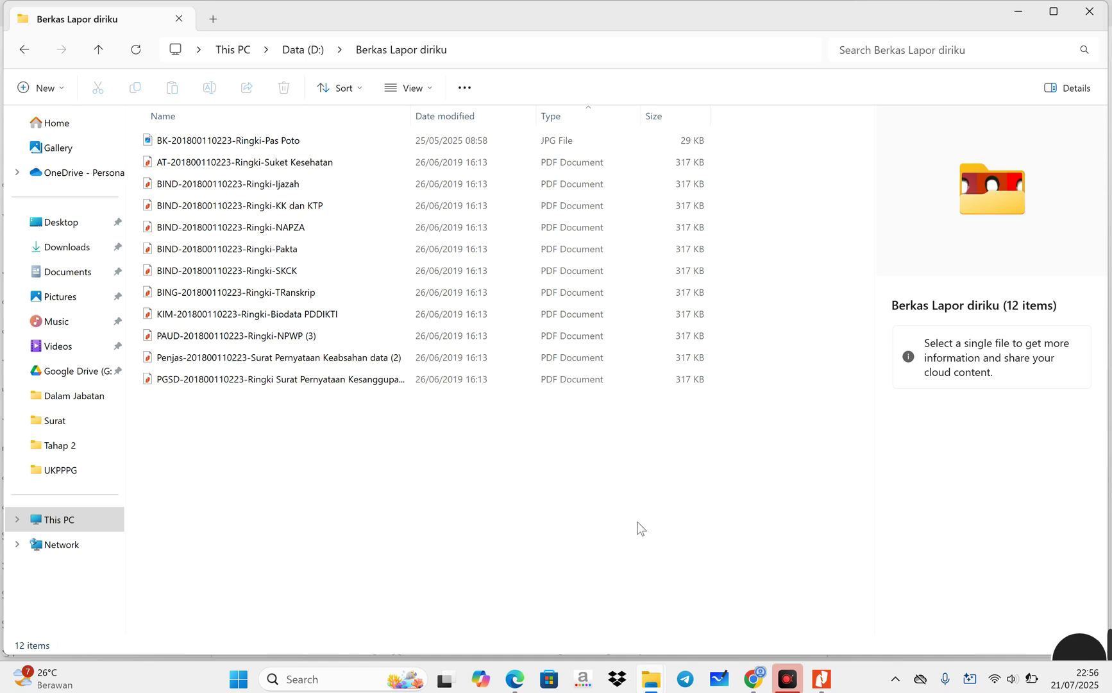
- Return Chrome from the Drive PDF to the PPG UNIB announcement page
{"action": "left_click", "coordinate": [754, 678]}
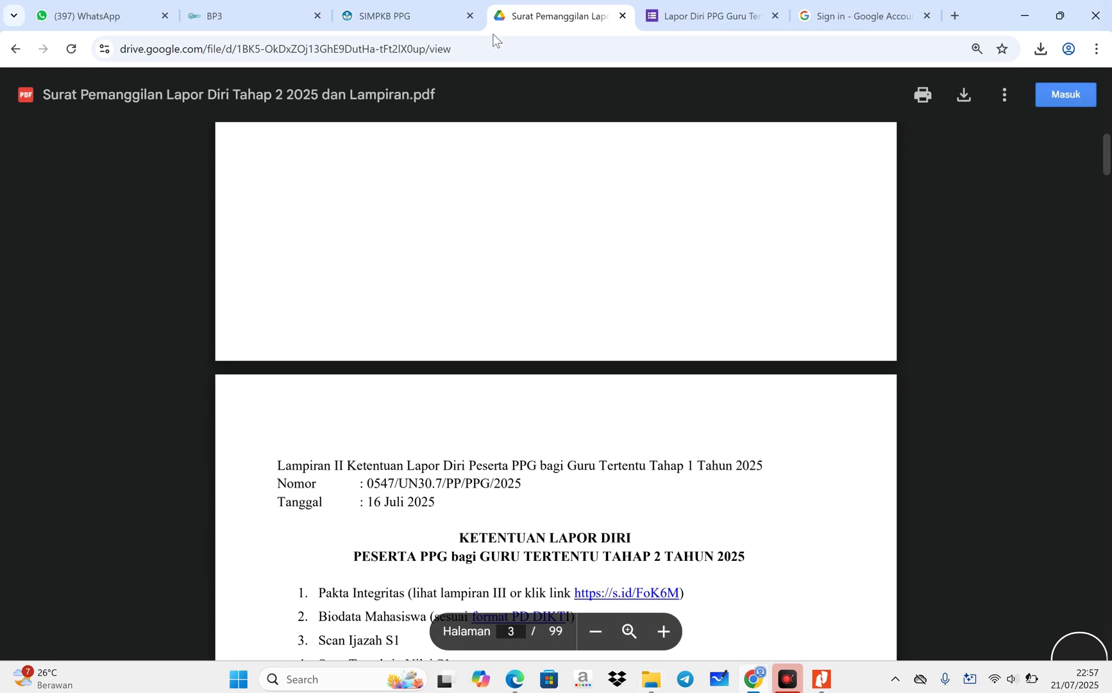
{"action": "left_click", "coordinate": [15, 49]}
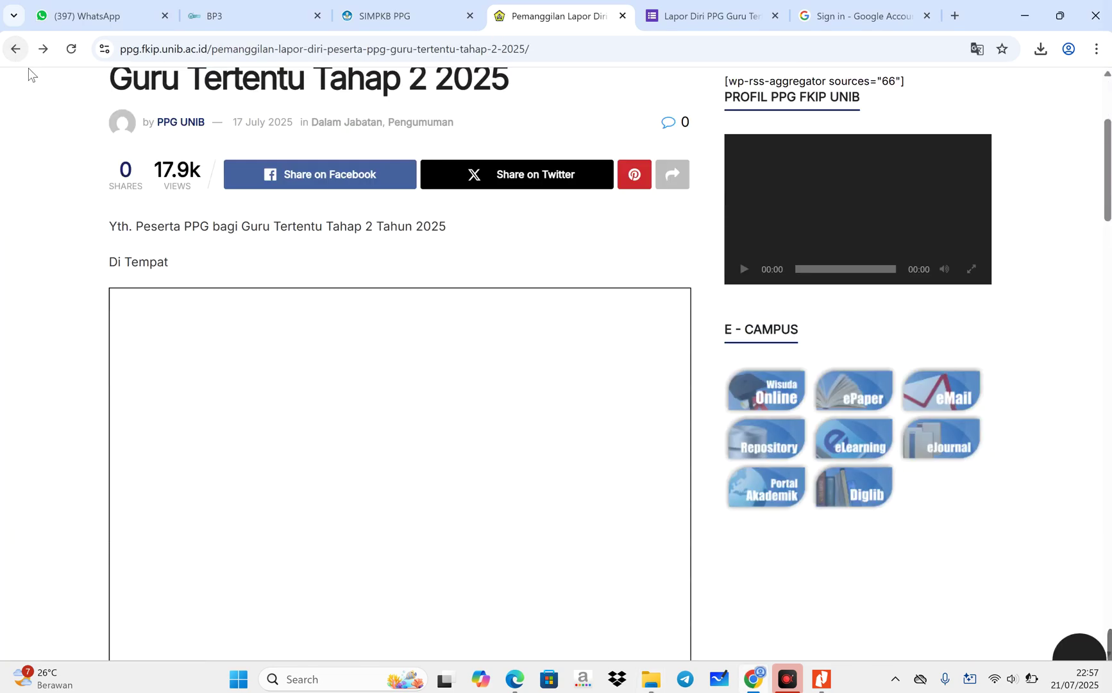
{"action": "scroll", "coordinate": [591, 382], "scroll_direction": "up", "scroll_amount": 7}
{"action": "scroll", "coordinate": [1106, 355], "scroll_direction": "up", "scroll_amount": 13}
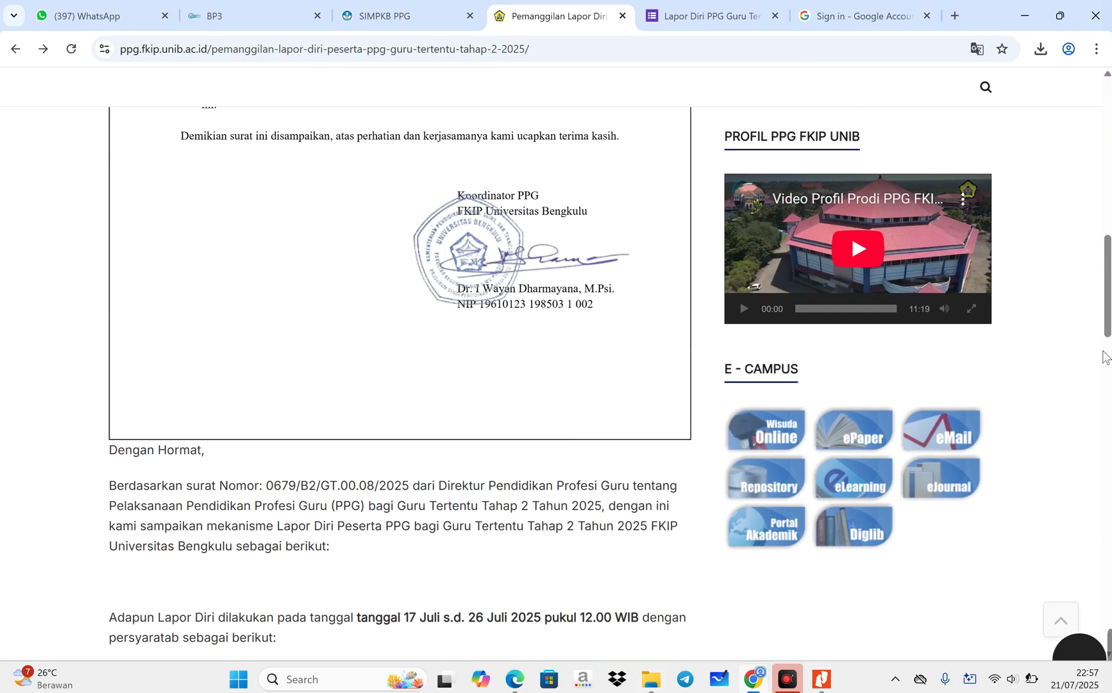
{"action": "scroll", "coordinate": [1107, 360], "scroll_direction": "up", "scroll_amount": 5}
{"action": "scroll", "coordinate": [618, 549], "scroll_direction": "down", "scroll_amount": 1}
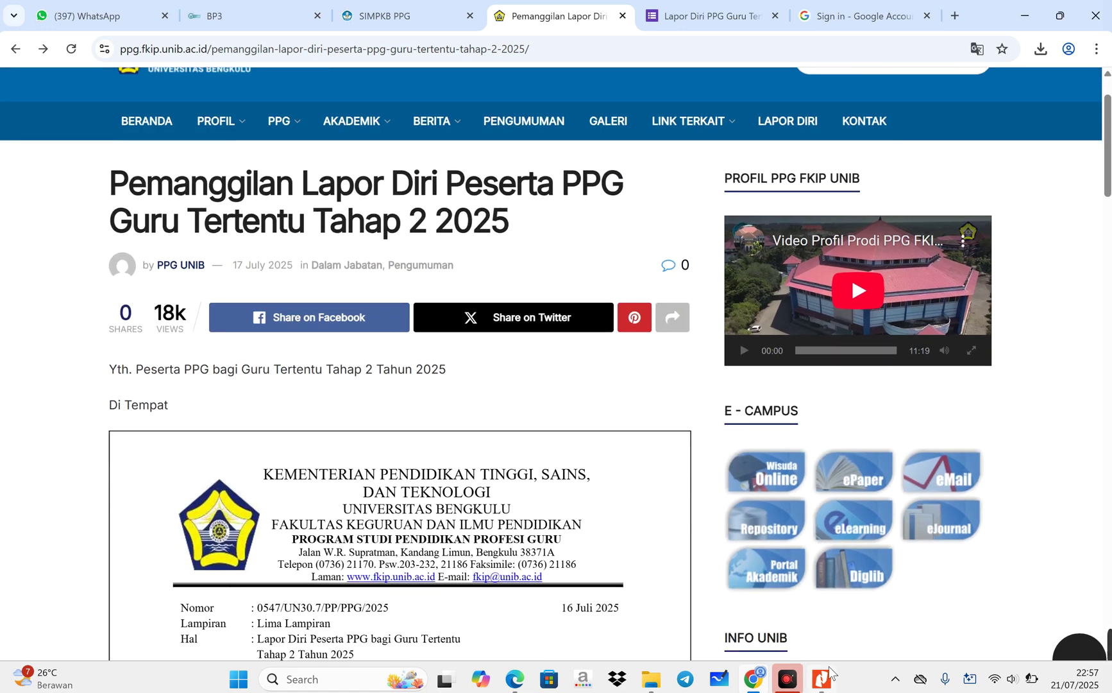
- In Nitro Pro, follow the forms.gle self-report link on page 1 of the letter, allowing it
{"action": "left_click", "coordinate": [822, 679]}
{"action": "scroll", "coordinate": [672, 323], "scroll_direction": "up", "scroll_amount": 5}
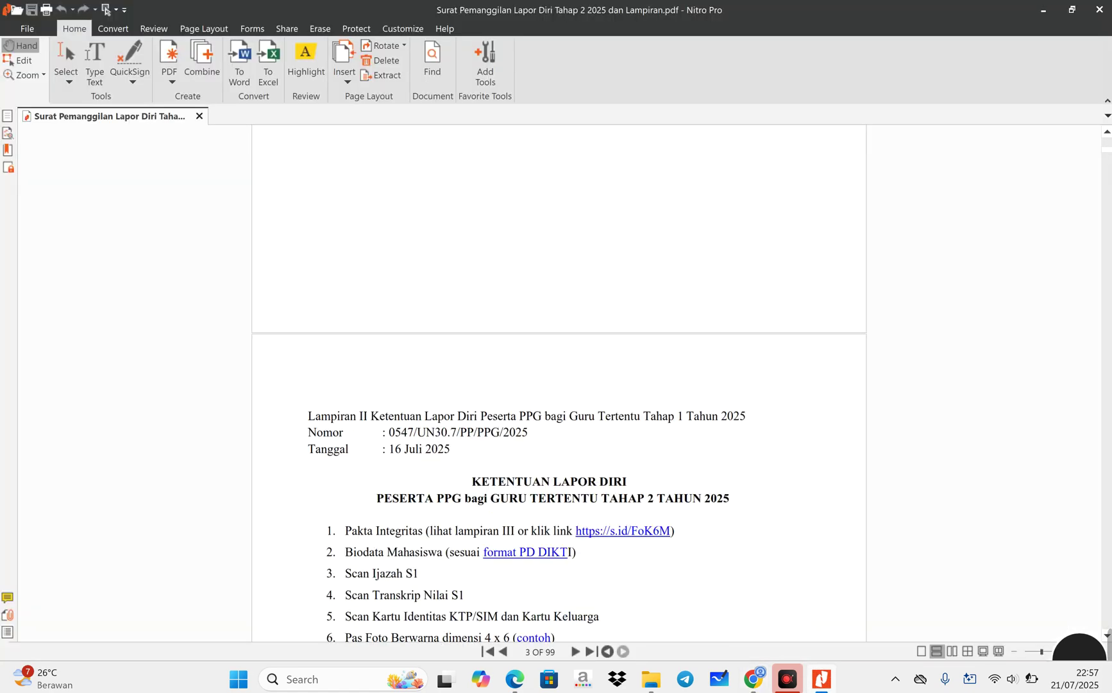
{"action": "scroll", "coordinate": [673, 323], "scroll_direction": "up", "scroll_amount": 10}
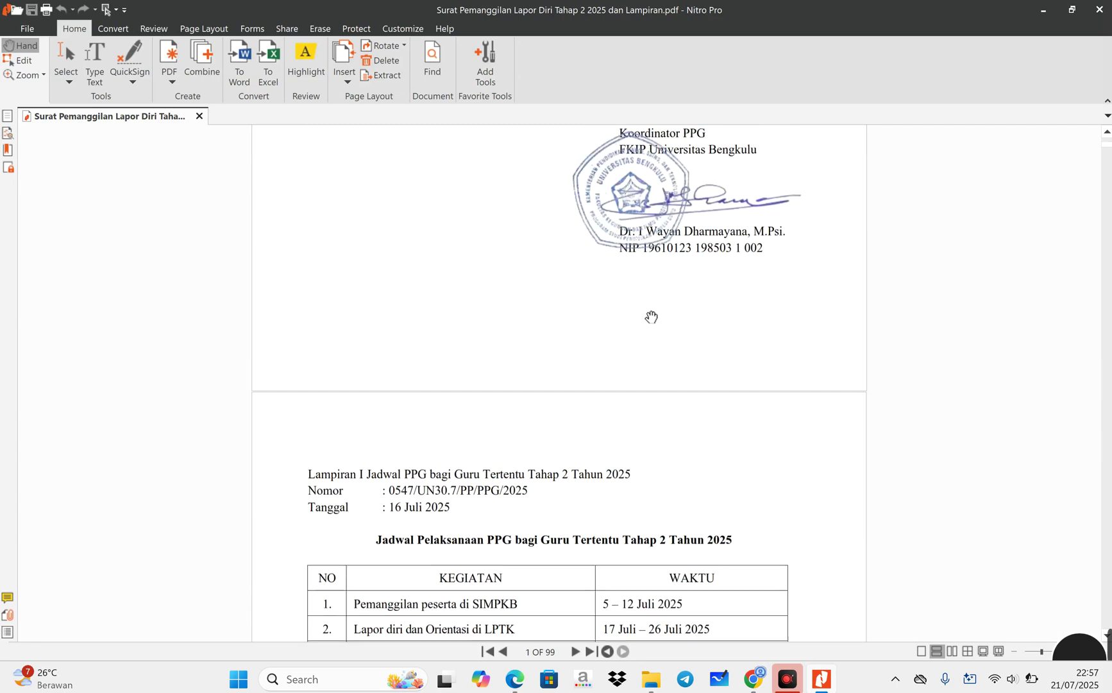
{"action": "scroll", "coordinate": [651, 317], "scroll_direction": "up", "scroll_amount": 3}
{"action": "left_click", "coordinate": [605, 367]}
{"action": "left_click", "coordinate": [599, 367]}
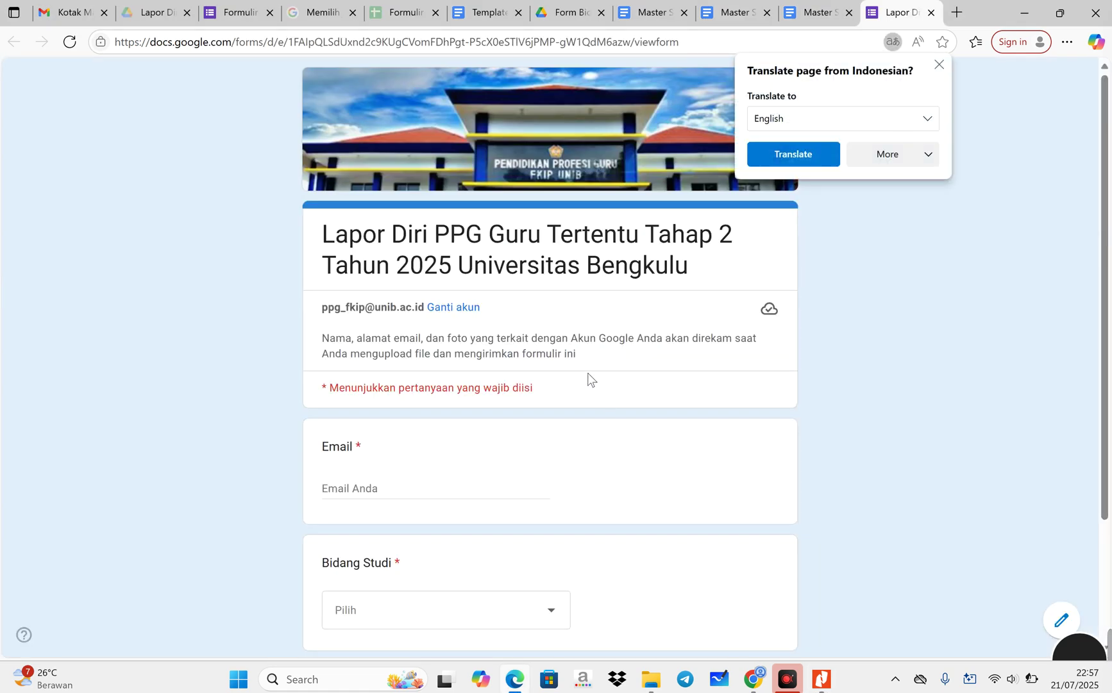
- Follow the LAPOR DIRI menu link at the top of the PPG UNIB page in Chrome
{"action": "scroll", "coordinate": [443, 441], "scroll_direction": "down", "scroll_amount": 1}
{"action": "scroll", "coordinate": [442, 442], "scroll_direction": "up", "scroll_amount": 1}
{"action": "left_click", "coordinate": [530, 691]}
{"action": "left_click", "coordinate": [528, 691]}
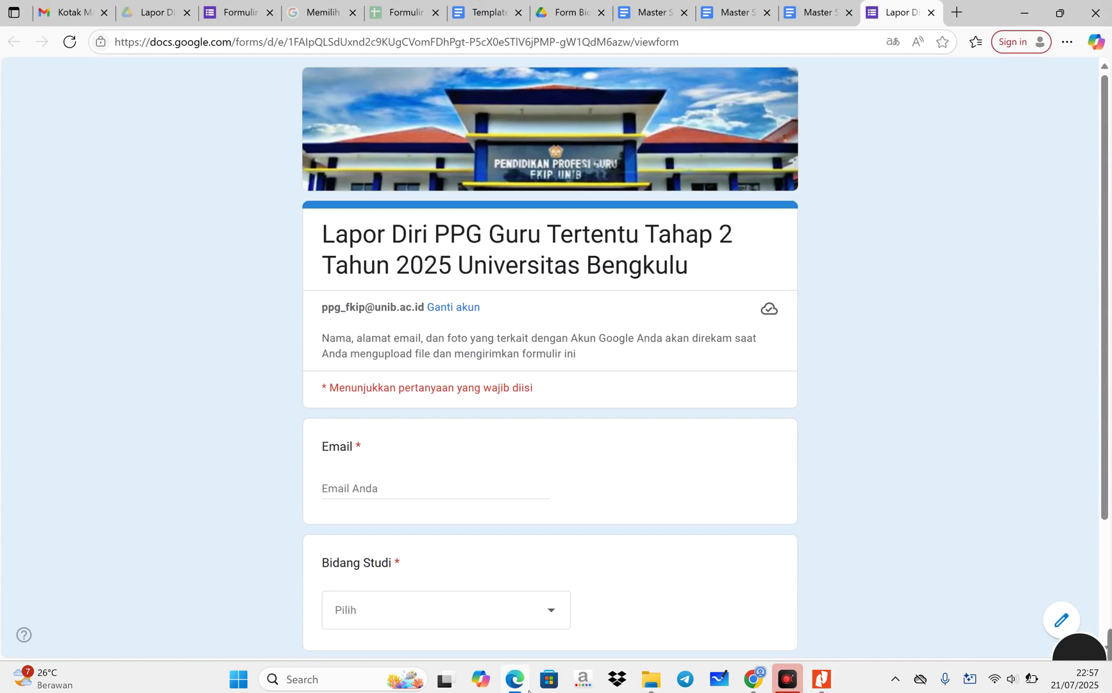
{"action": "left_click", "coordinate": [528, 691]}
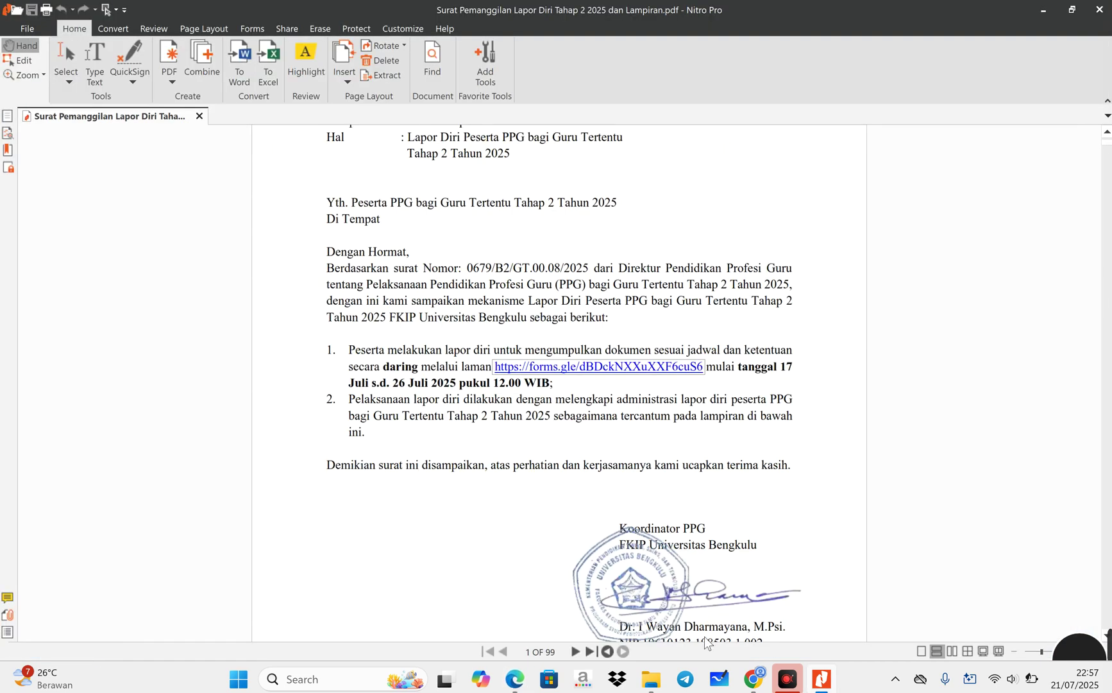
{"action": "left_click", "coordinate": [752, 688]}
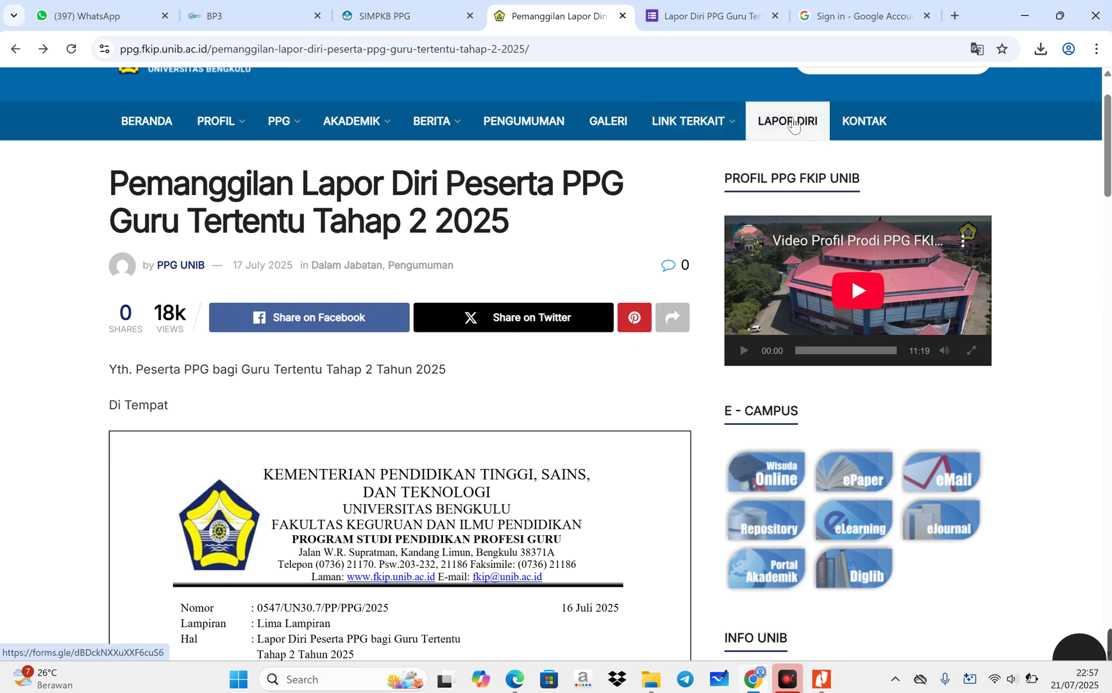
{"action": "scroll", "coordinate": [117, 156], "scroll_direction": "up", "scroll_amount": 2}
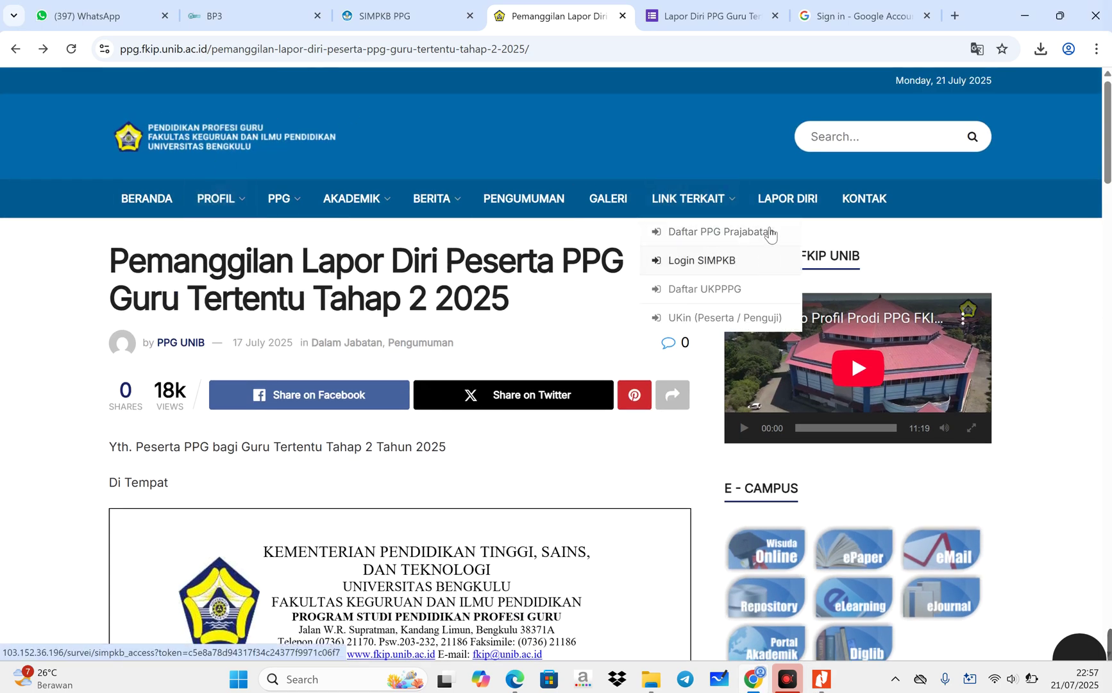
{"action": "left_click", "coordinate": [778, 204]}
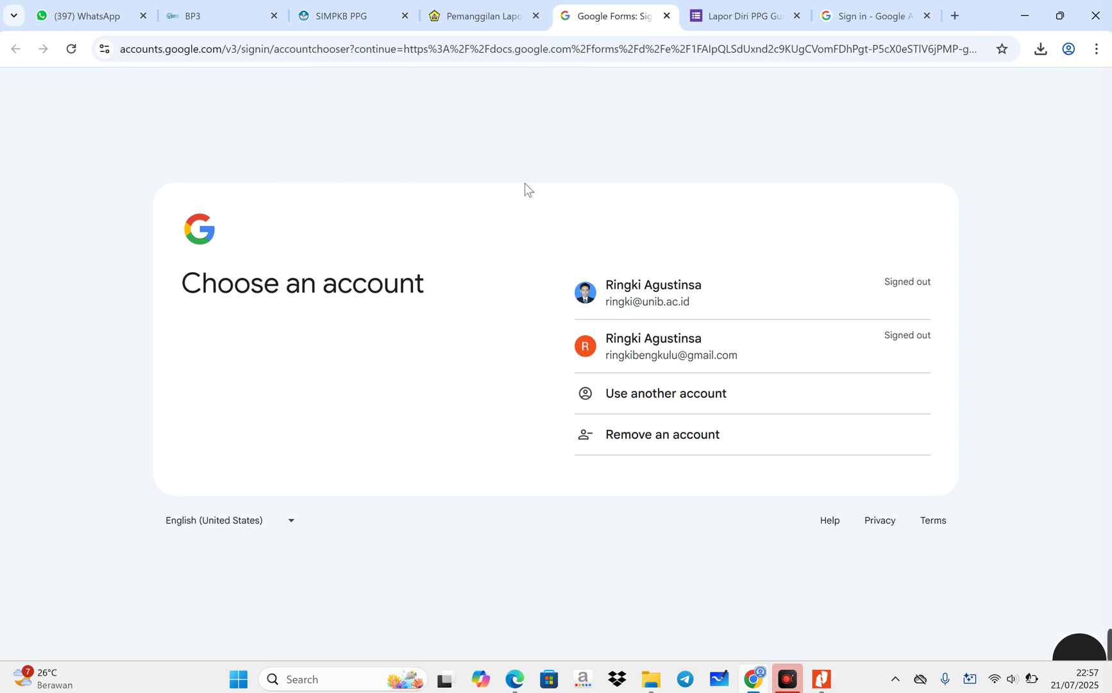
- Choose another account and sign in with the saved unib.ac.id university email and its password
{"action": "left_click", "coordinate": [647, 399]}
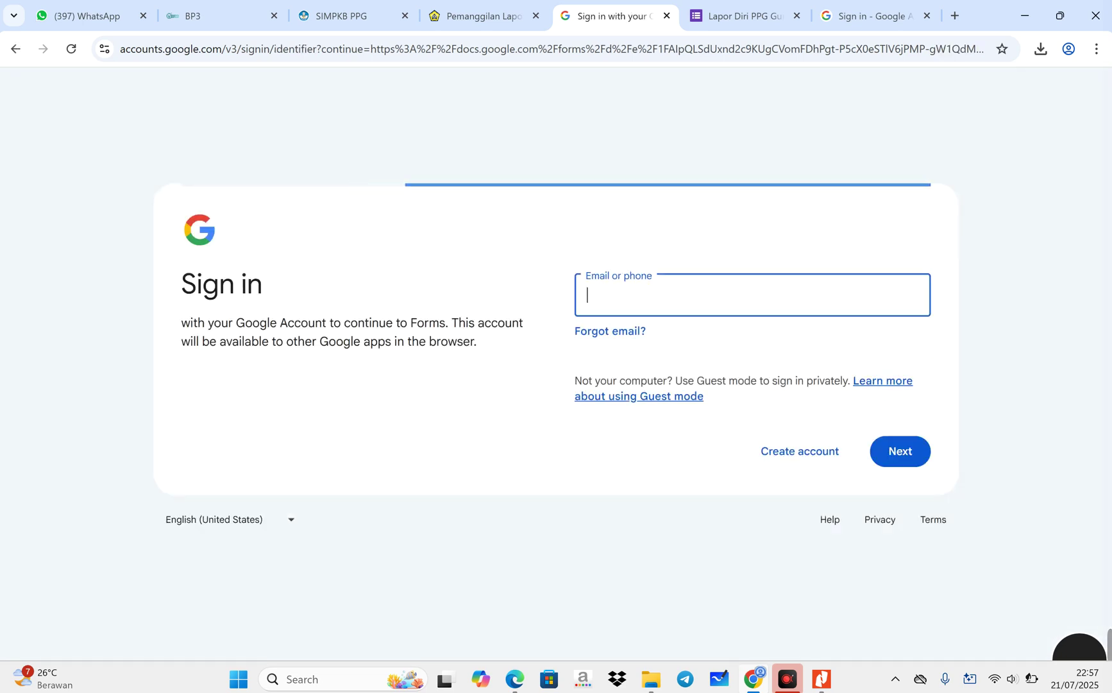
{"action": "type", "text": "ri"}
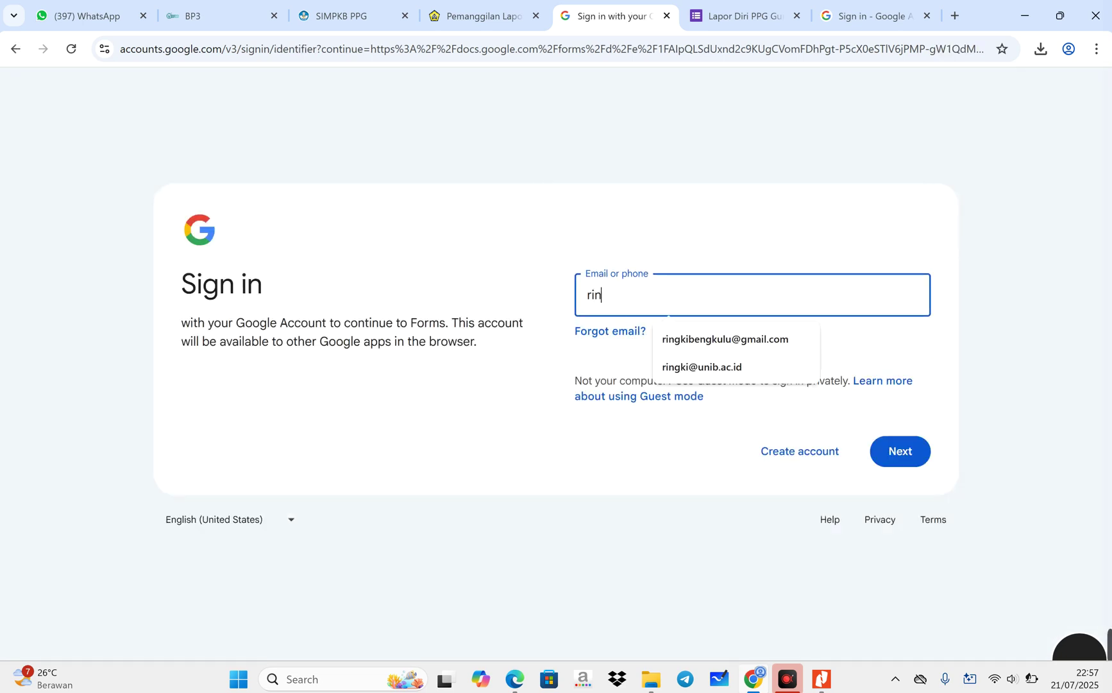
{"action": "type", "text": "nib.ac.id"}
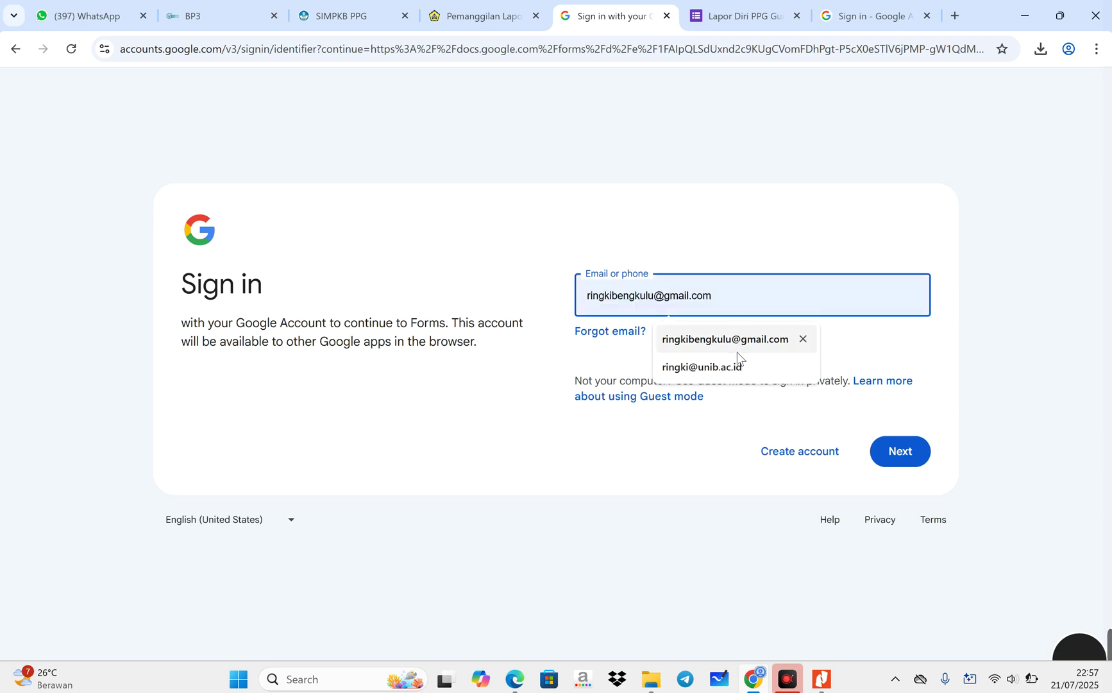
{"action": "left_click", "coordinate": [738, 367]}
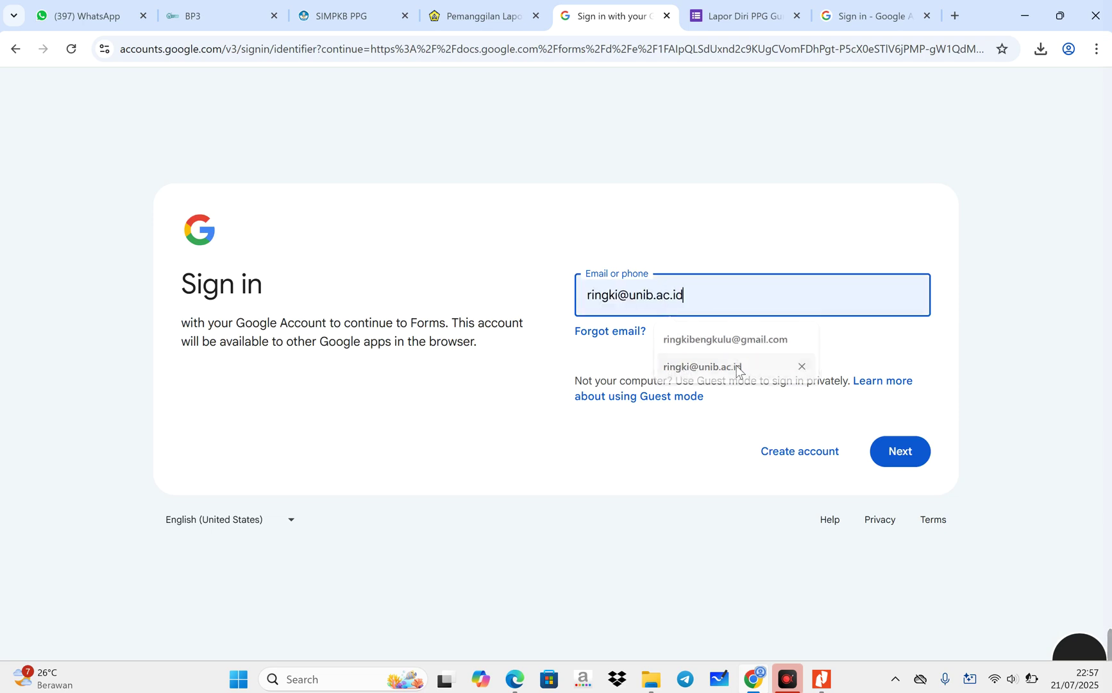
{"action": "left_click", "coordinate": [905, 465]}
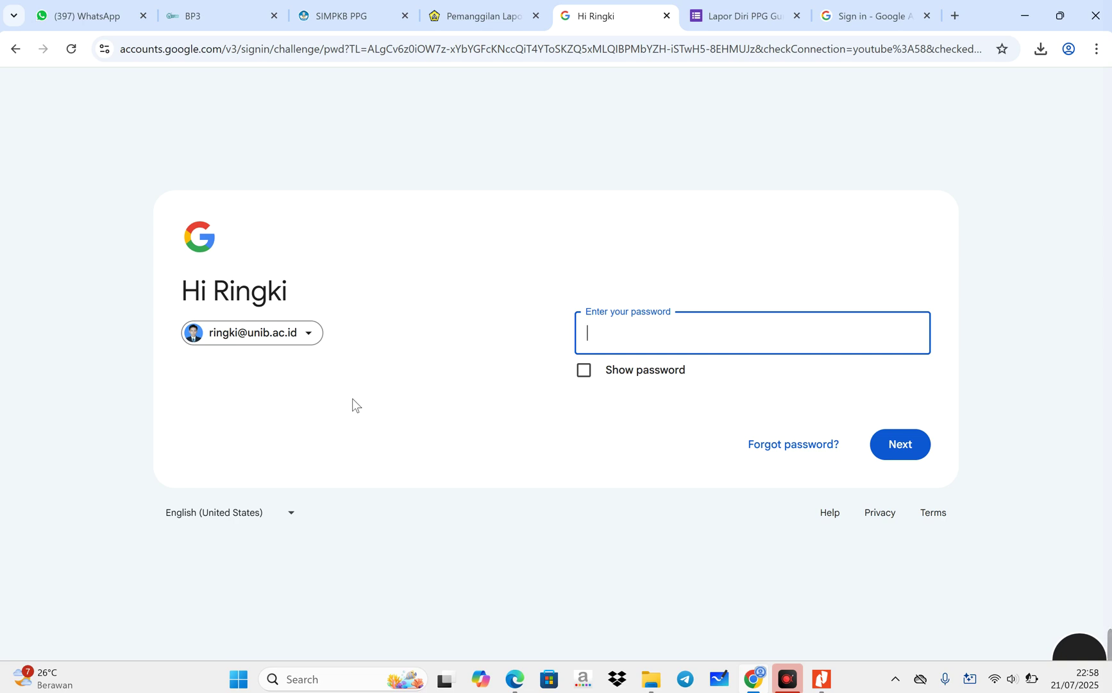
{"action": "type", "text": "••••"}
{"action": "key", "text": "Return"}
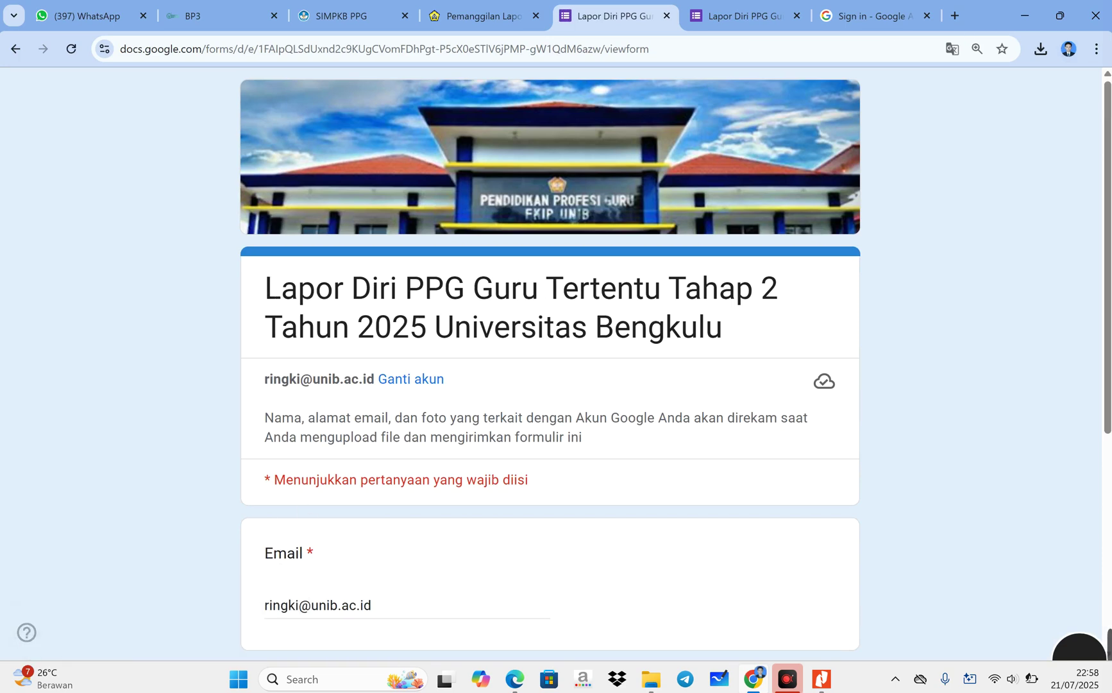
- Glance at the Lapor Diri announcement tab, then return to the form
{"action": "scroll", "coordinate": [506, 272], "scroll_direction": "down", "scroll_amount": 1}
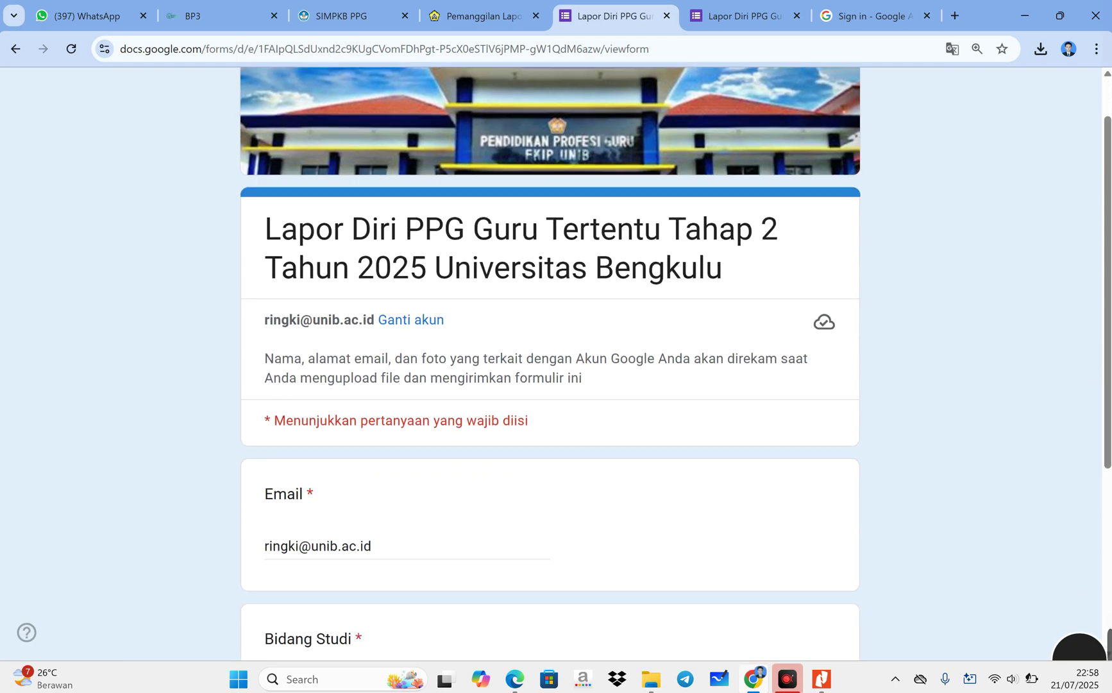
{"action": "scroll", "coordinate": [507, 273], "scroll_direction": "up", "scroll_amount": 1}
{"action": "scroll", "coordinate": [550, 363], "scroll_direction": "down", "scroll_amount": 2}
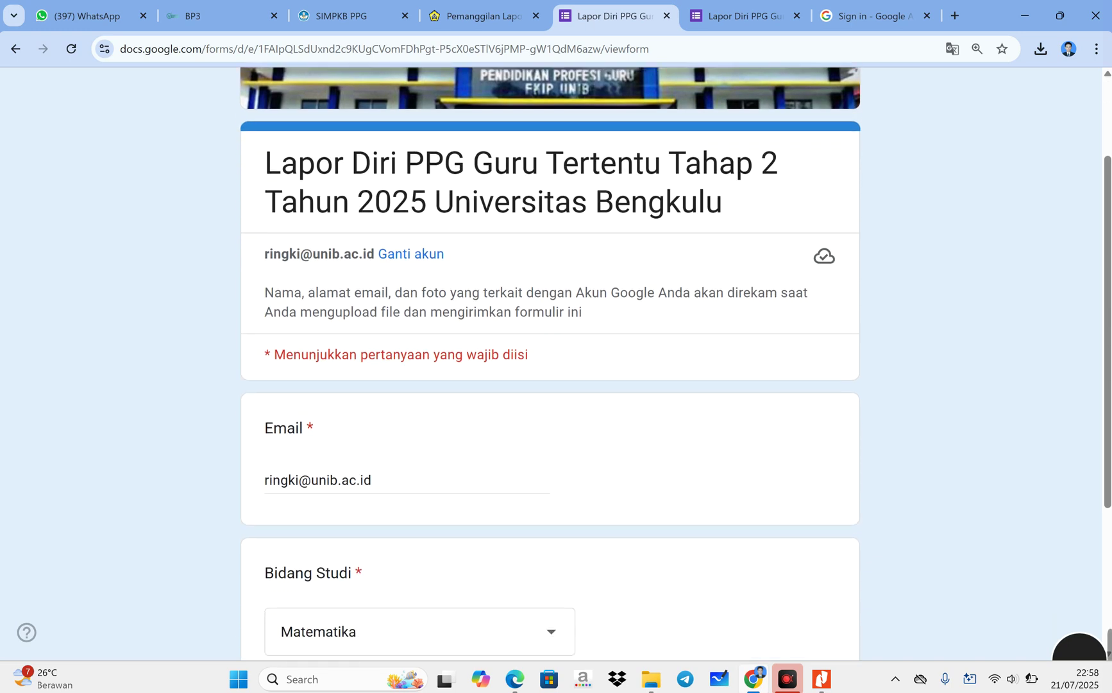
{"action": "scroll", "coordinate": [550, 363], "scroll_direction": "up", "scroll_amount": 1}
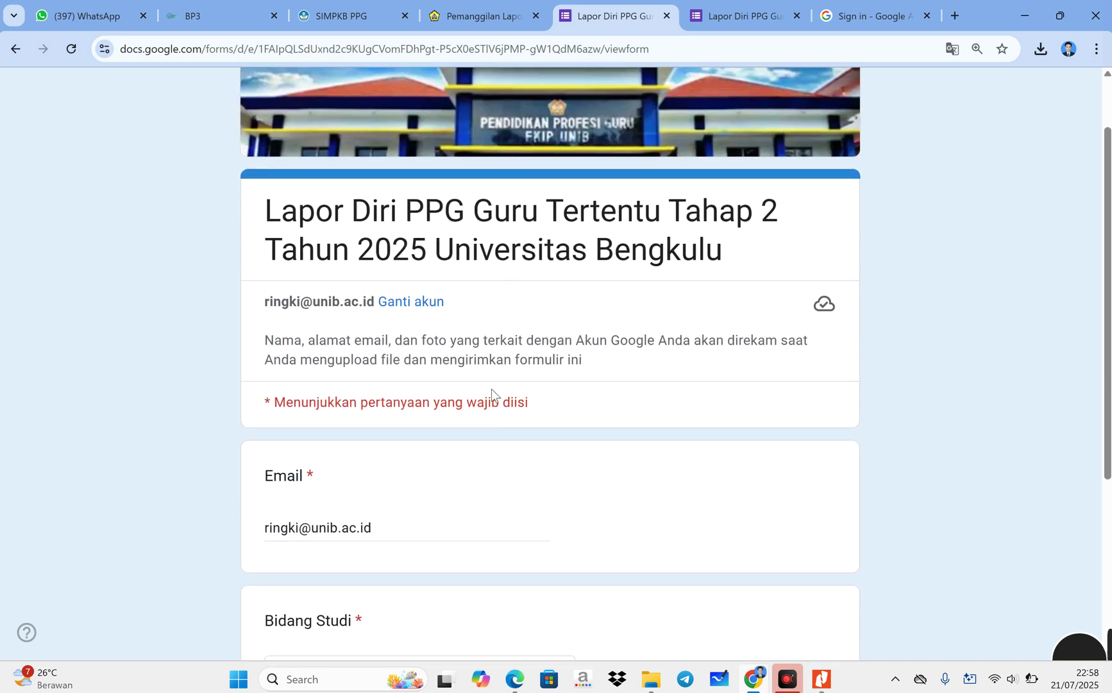
{"action": "left_click", "coordinate": [477, 11]}
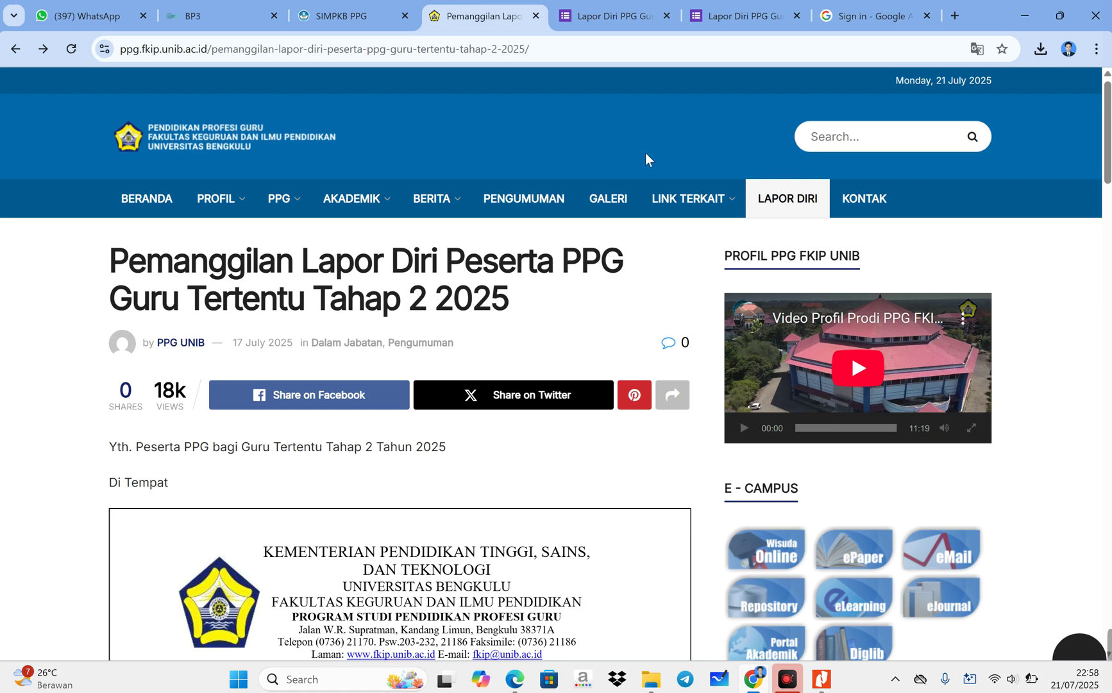
{"action": "left_click", "coordinate": [625, 8]}
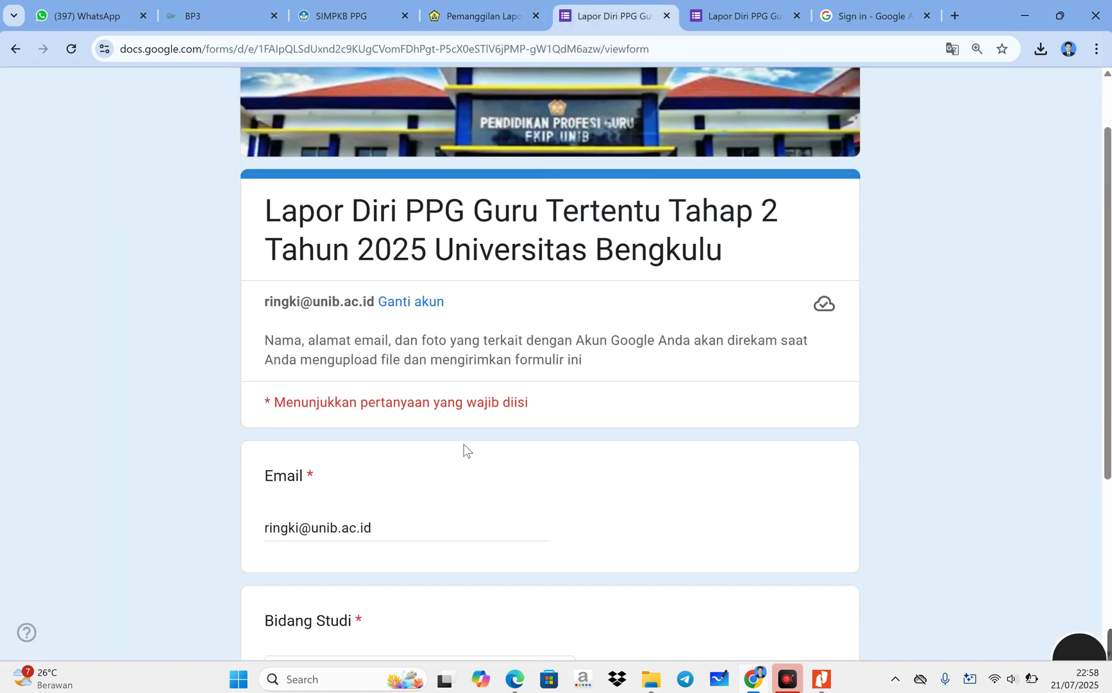
- Check the prefilled Email answer by selecting its text
{"action": "scroll", "coordinate": [462, 452], "scroll_direction": "down", "scroll_amount": 2}
{"action": "left_click", "coordinate": [399, 373]}
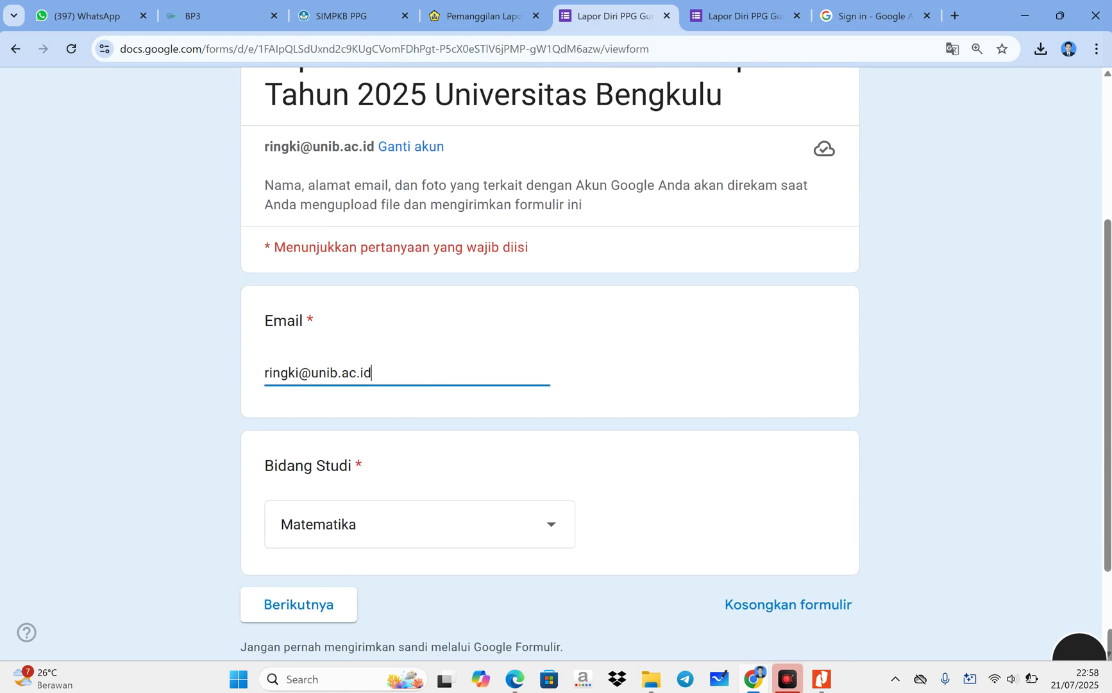
{"action": "left_click_drag", "start_coordinate": [372, 374], "coordinate": [201, 377]}
{"action": "left_click", "coordinate": [375, 373]}
{"action": "left_click_drag", "start_coordinate": [375, 374], "coordinate": [168, 374]}
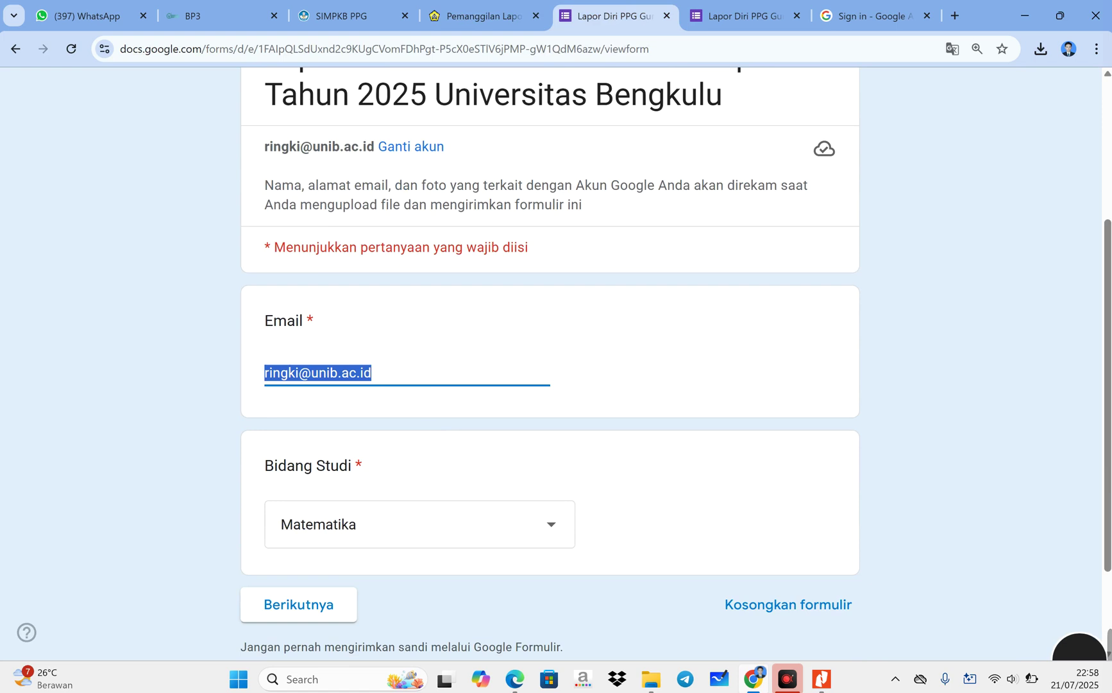
{"action": "left_click", "coordinate": [373, 373]}
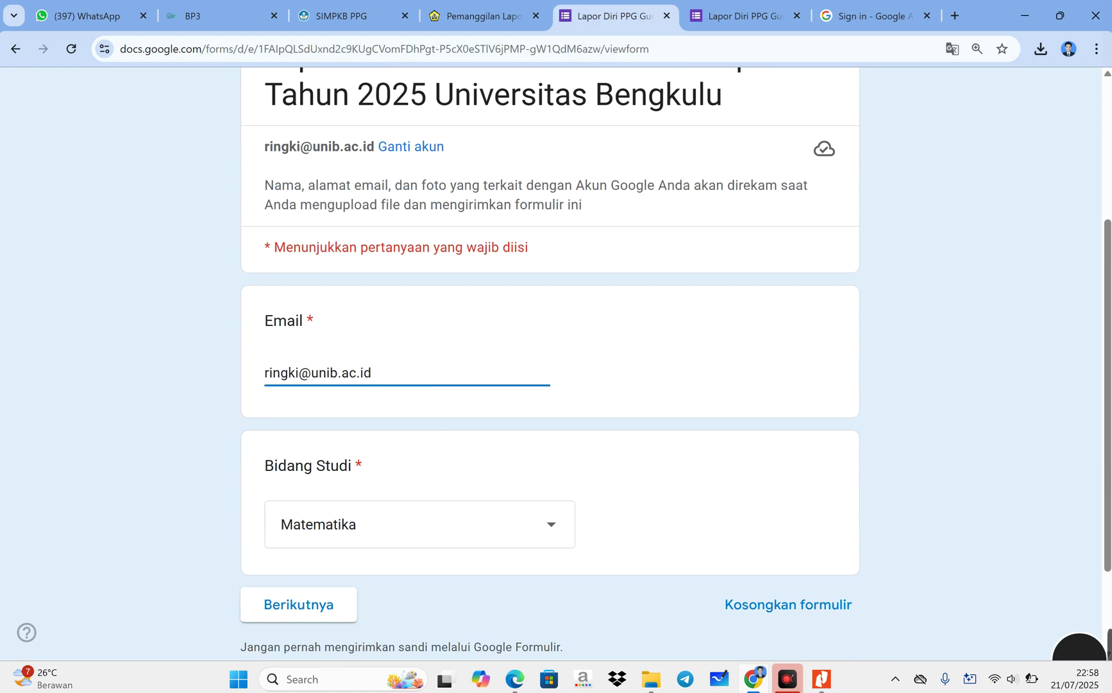
- Keep Matematika as the Bidang Studi and continue to the next section
{"action": "left_click", "coordinate": [407, 529]}
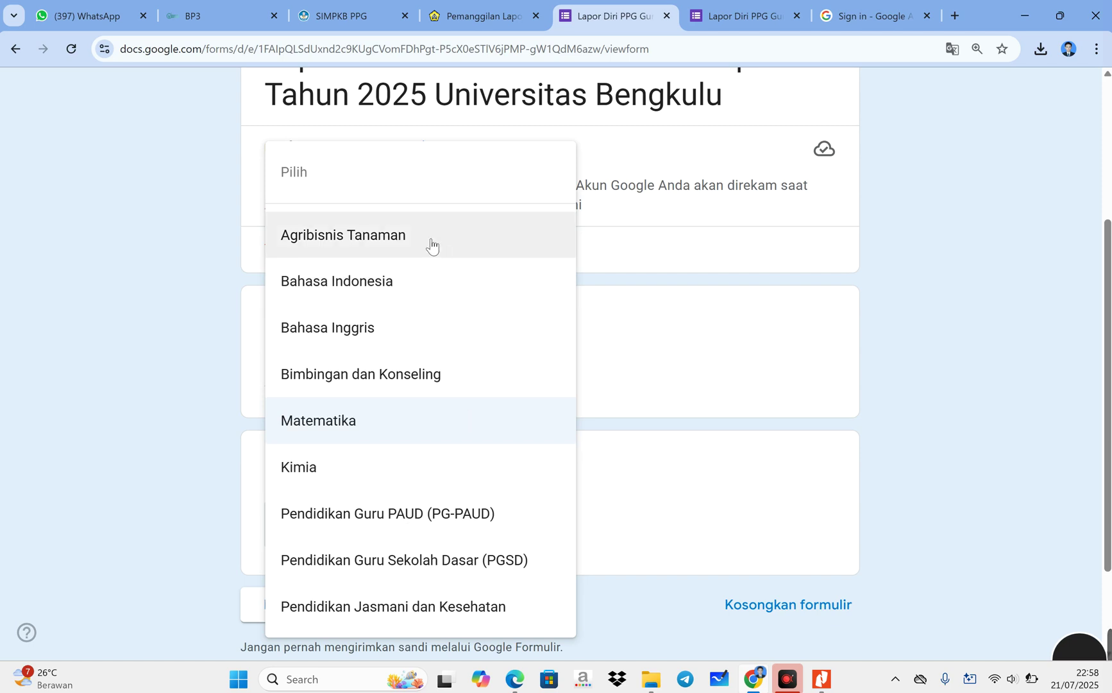
{"action": "left_click", "coordinate": [372, 425]}
{"action": "left_click", "coordinate": [279, 606]}
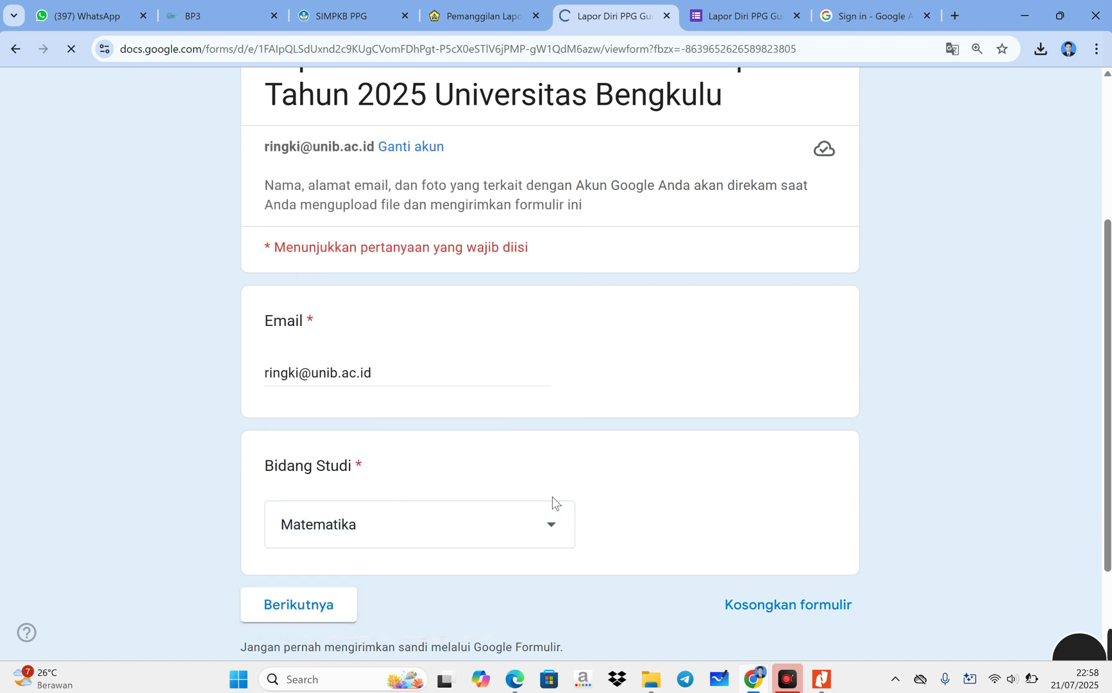
- Review the upload requirements, noting the 1 MB maximum file size
{"action": "scroll", "coordinate": [521, 532], "scroll_direction": "down", "scroll_amount": 4}
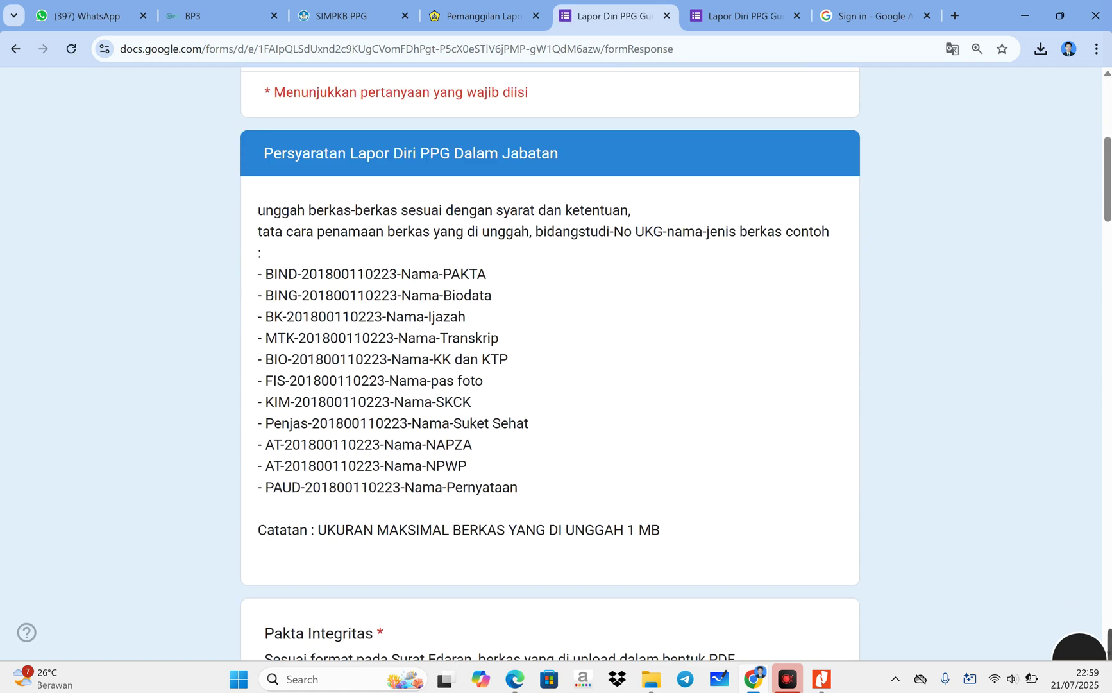
{"action": "scroll", "coordinate": [601, 327], "scroll_direction": "down", "scroll_amount": 3}
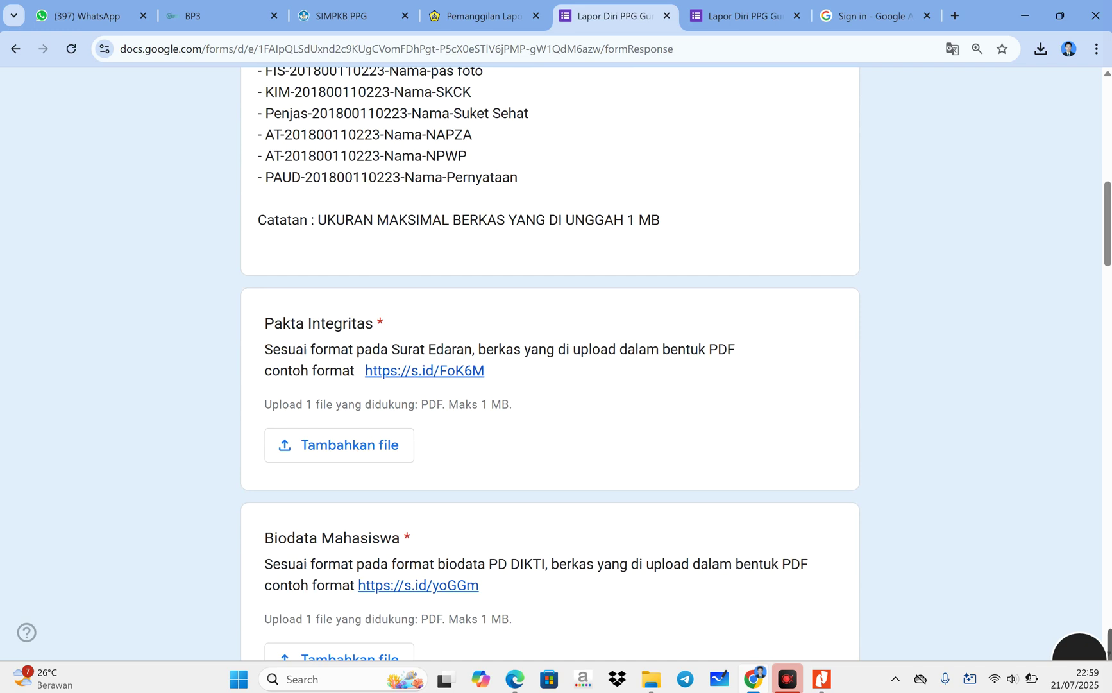
{"action": "left_click_drag", "start_coordinate": [627, 298], "coordinate": [676, 300]}
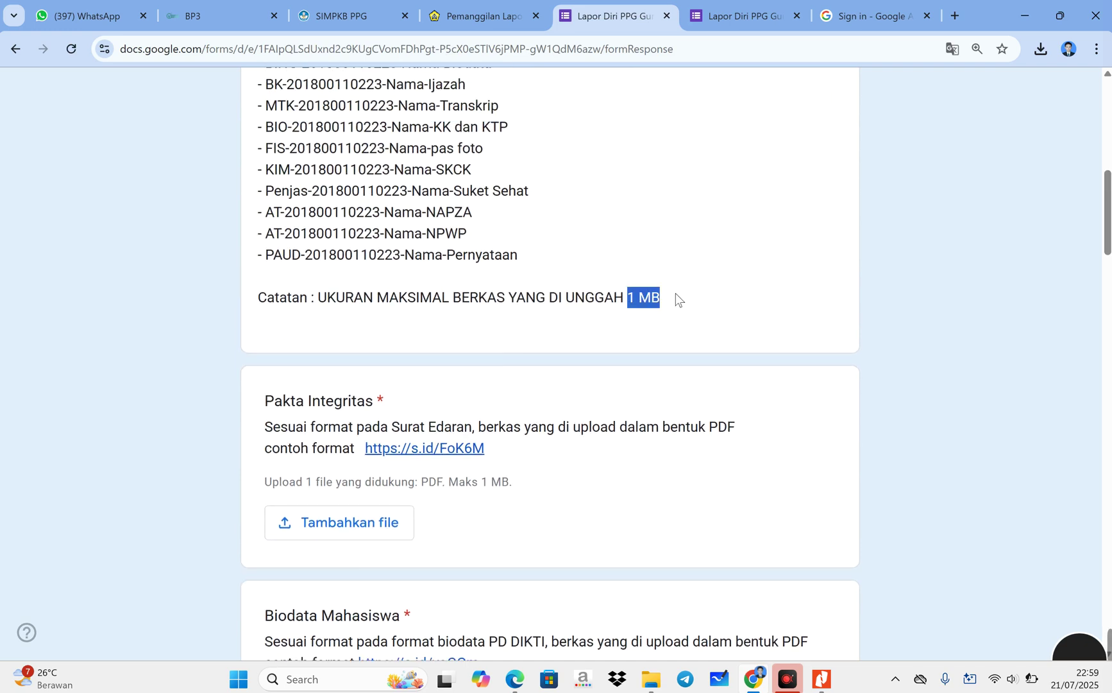
{"action": "left_click", "coordinate": [681, 323]}
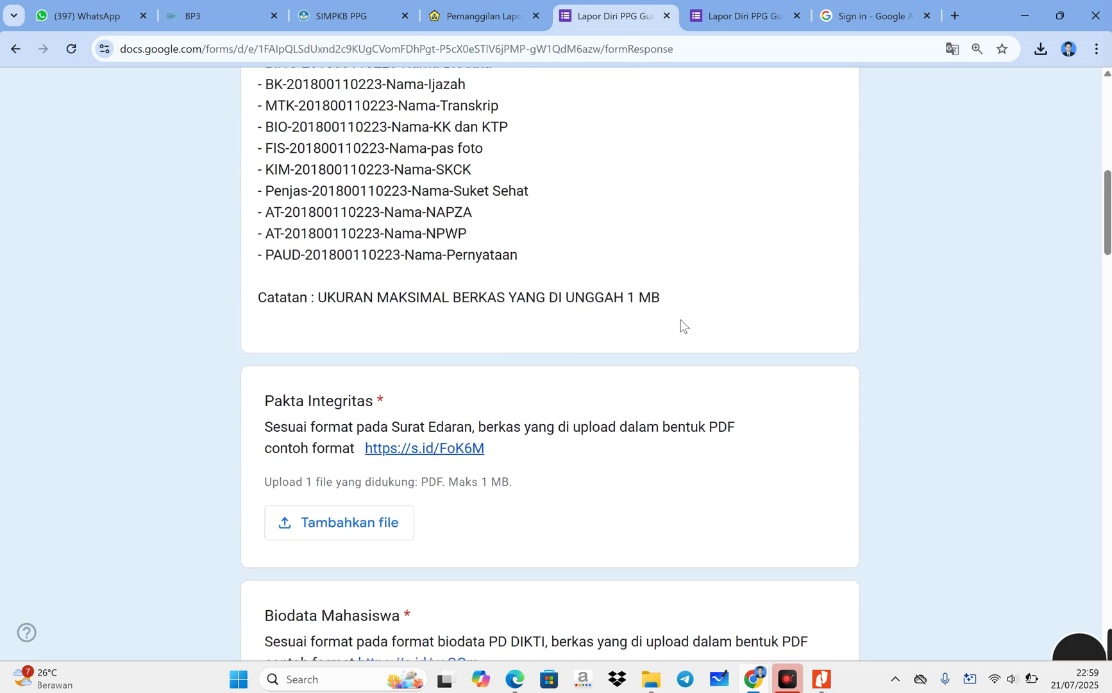
{"action": "scroll", "coordinate": [681, 326], "scroll_direction": "up", "scroll_amount": 3}
{"action": "scroll", "coordinate": [681, 326], "scroll_direction": "down", "scroll_amount": 2}
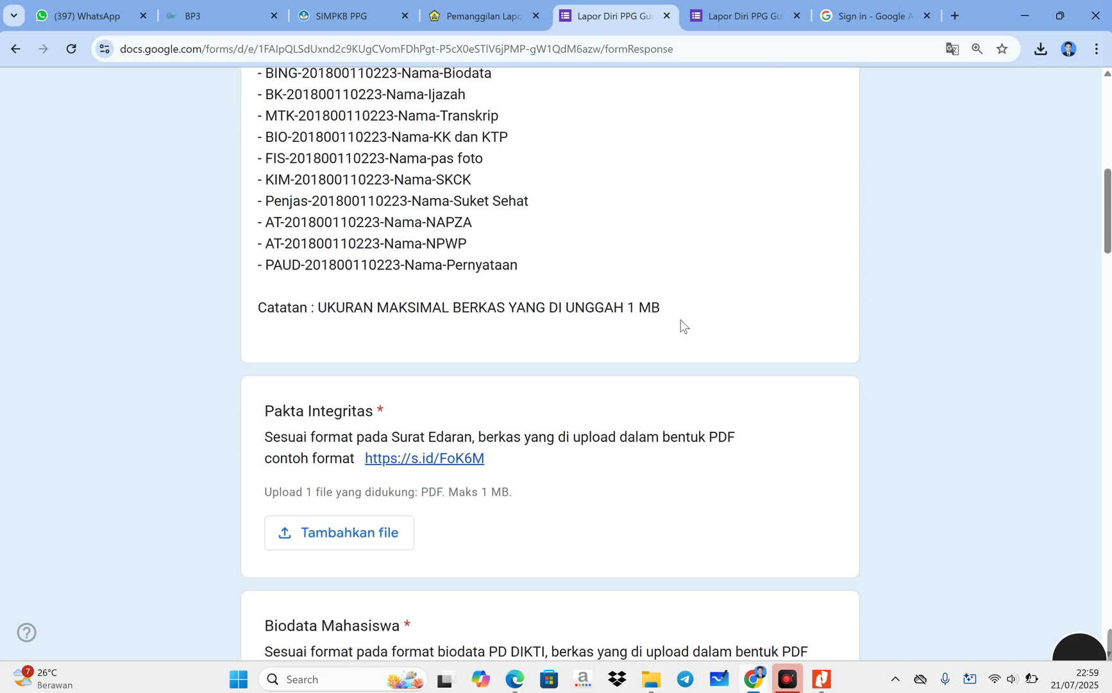
{"action": "scroll", "coordinate": [681, 325], "scroll_direction": "down", "scroll_amount": 1}
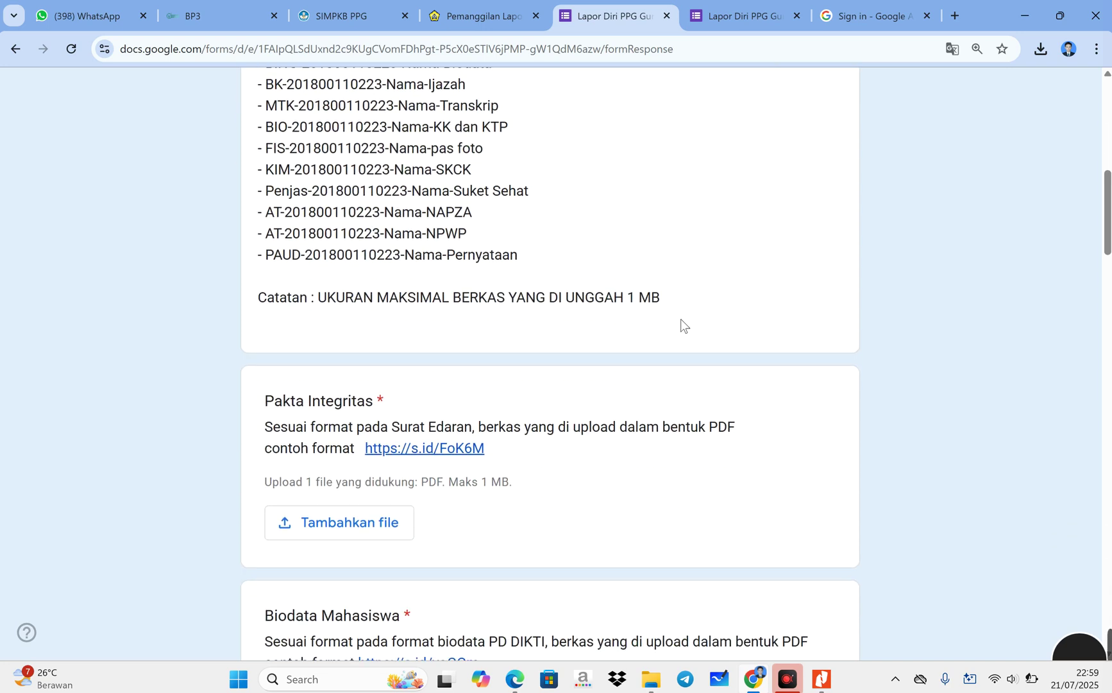
{"action": "scroll", "coordinate": [681, 318], "scroll_direction": "up", "scroll_amount": 2}
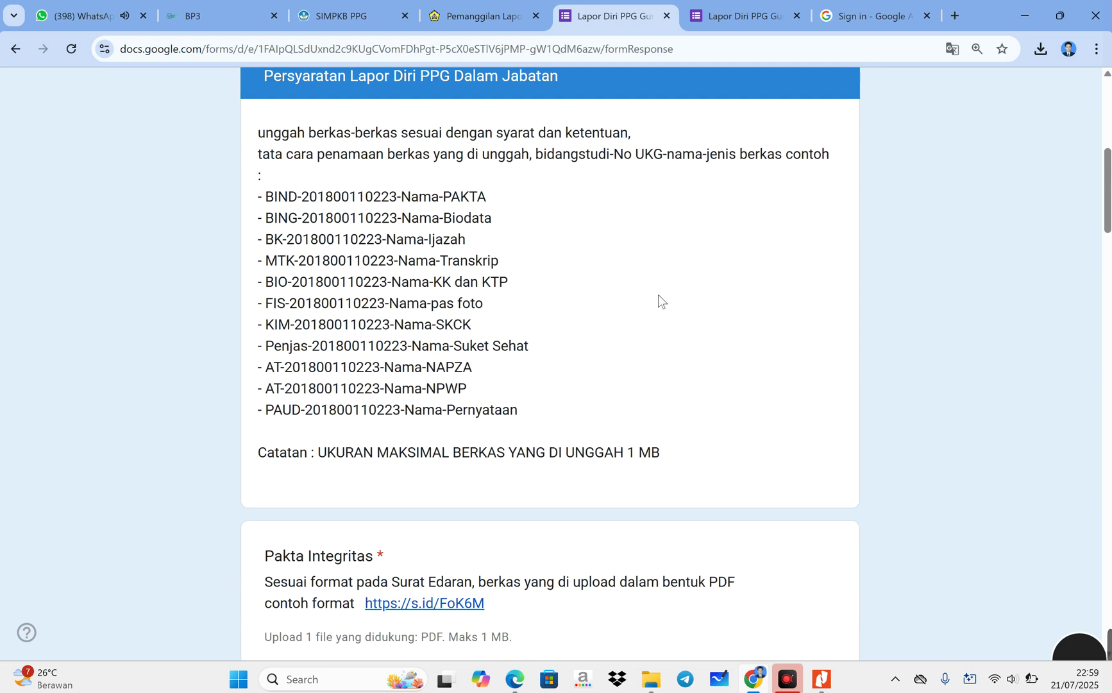
{"action": "scroll", "coordinate": [623, 263], "scroll_direction": "down", "scroll_amount": 2}
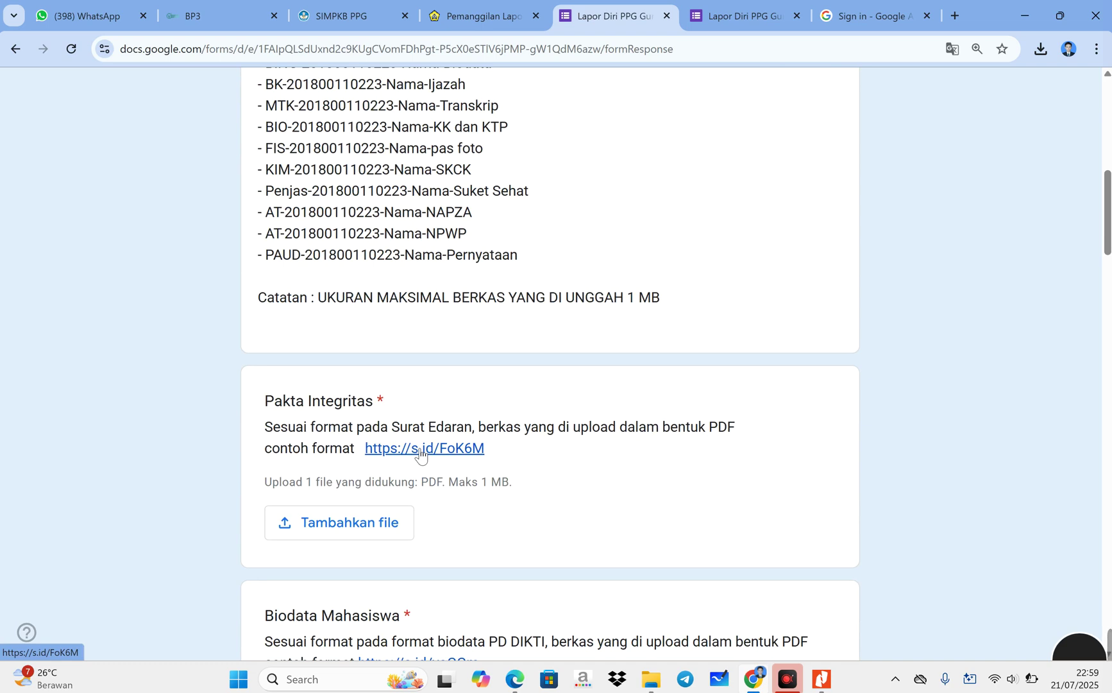
- Open the s.id/FoK6M Pakta Integritas sample template, then return to the form tab
{"action": "left_click", "coordinate": [420, 449]}
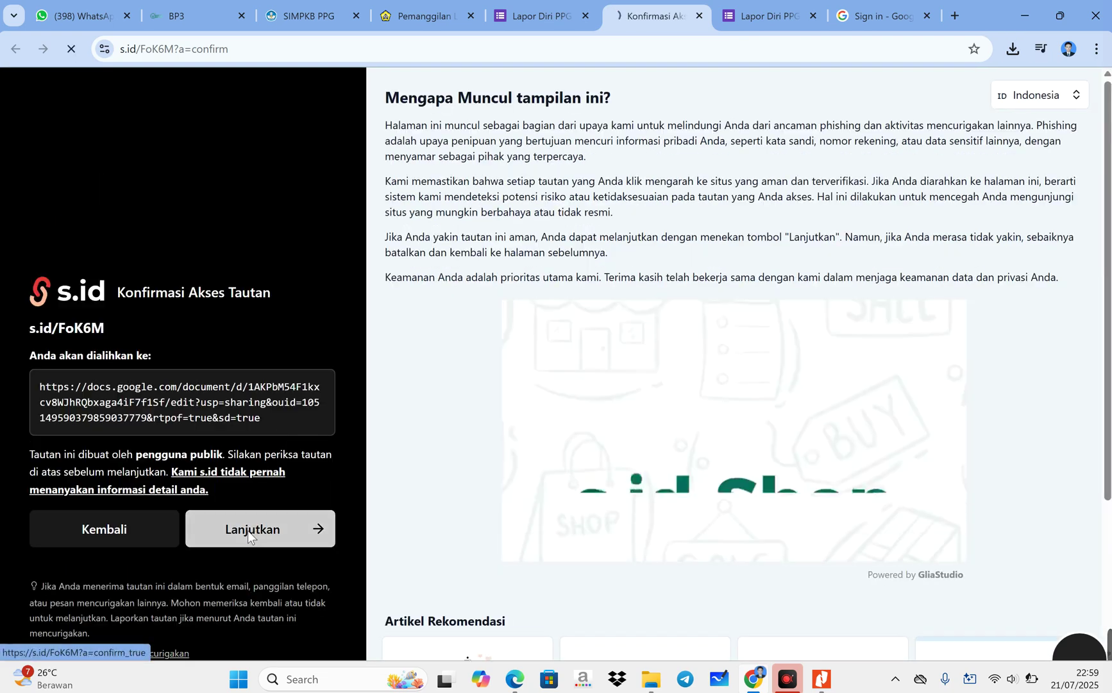
{"action": "left_click", "coordinate": [249, 530]}
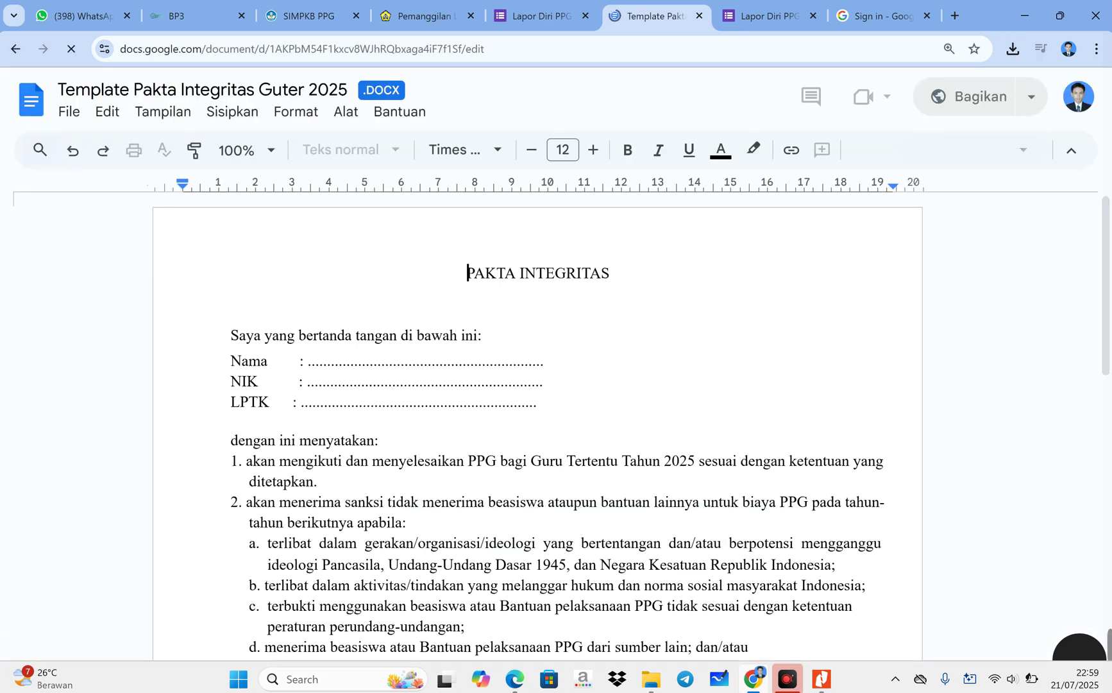
{"action": "left_click", "coordinate": [558, 20]}
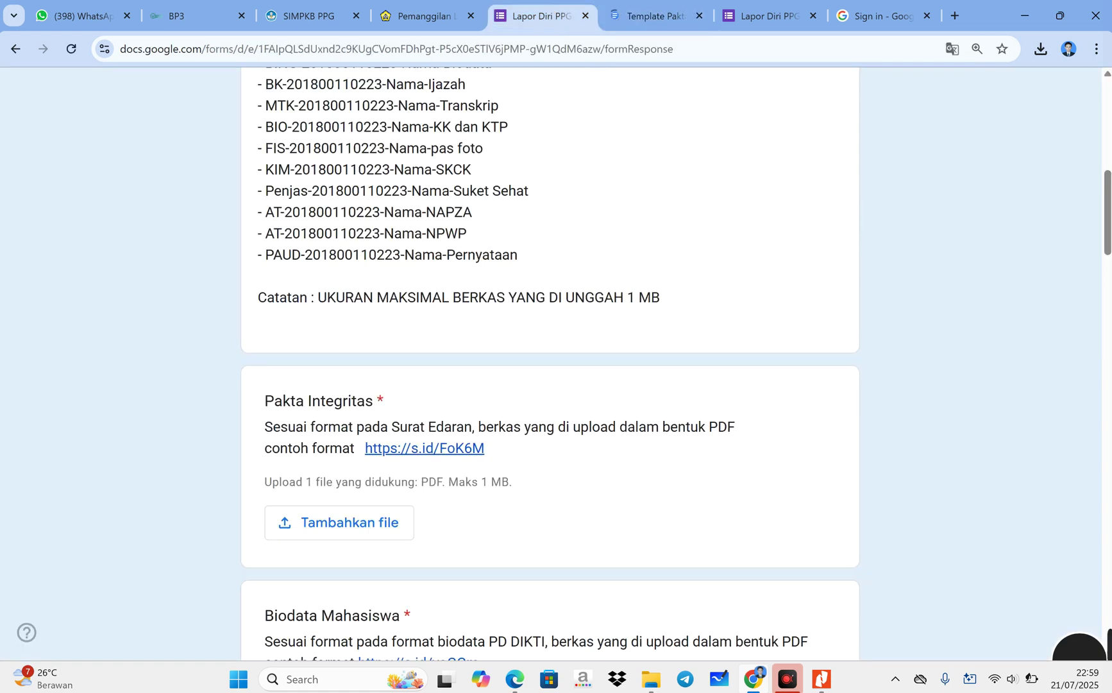
- Upload the Pakta PDF from Data (D:) > Berkas Lapor diriku to the Pakta Integritas question
{"action": "left_click", "coordinate": [352, 524]}
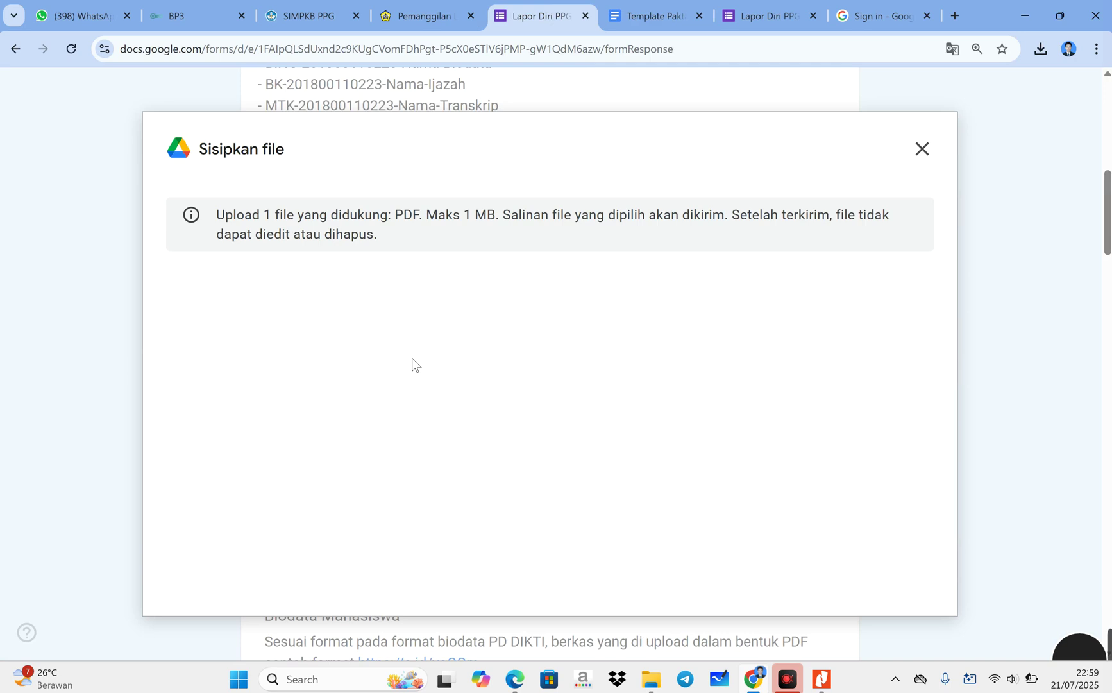
{"action": "left_click", "coordinate": [537, 531]}
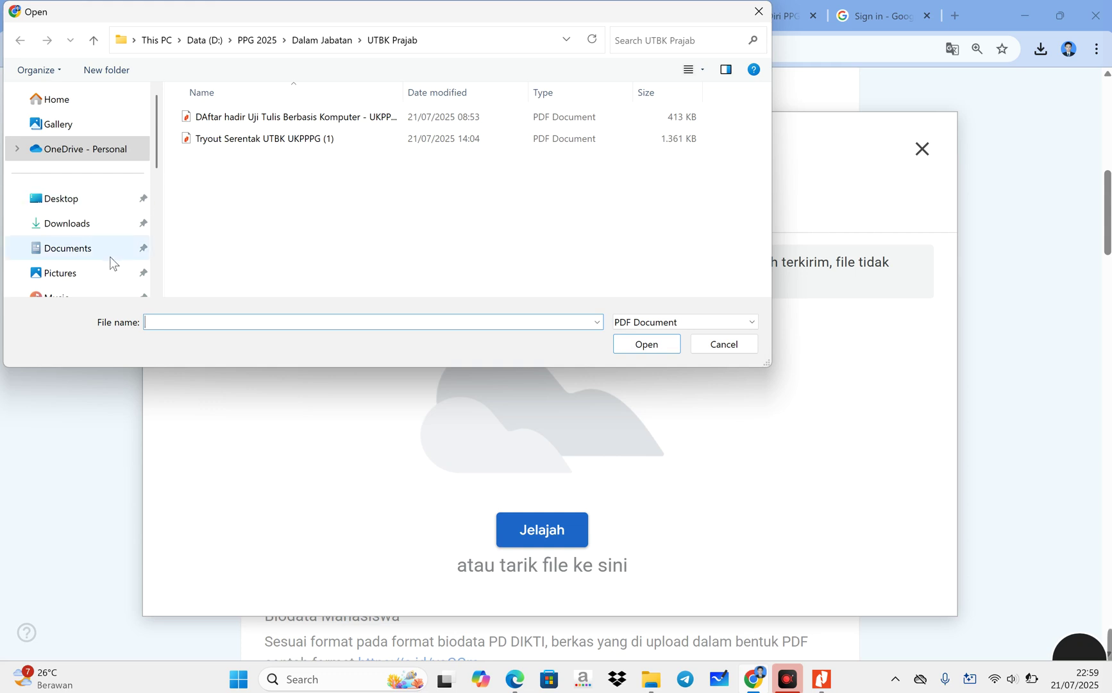
{"action": "scroll", "coordinate": [111, 257], "scroll_direction": "down", "scroll_amount": 3}
{"action": "left_click", "coordinate": [94, 267]}
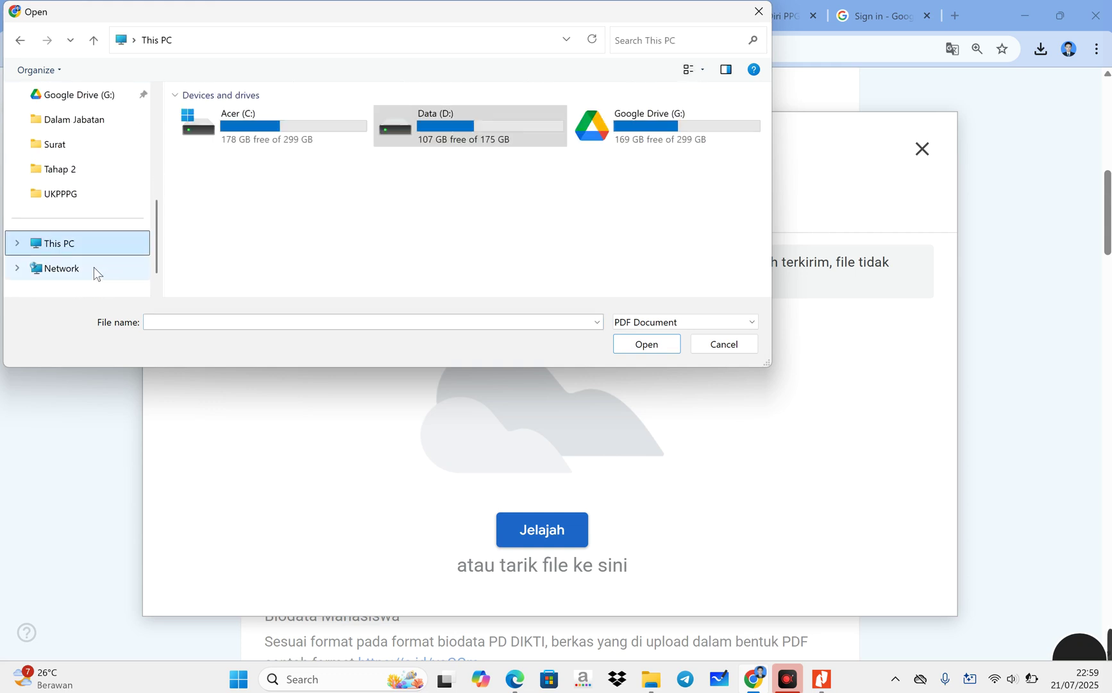
{"action": "double_click", "coordinate": [476, 124]}
{"action": "double_click", "coordinate": [288, 122]}
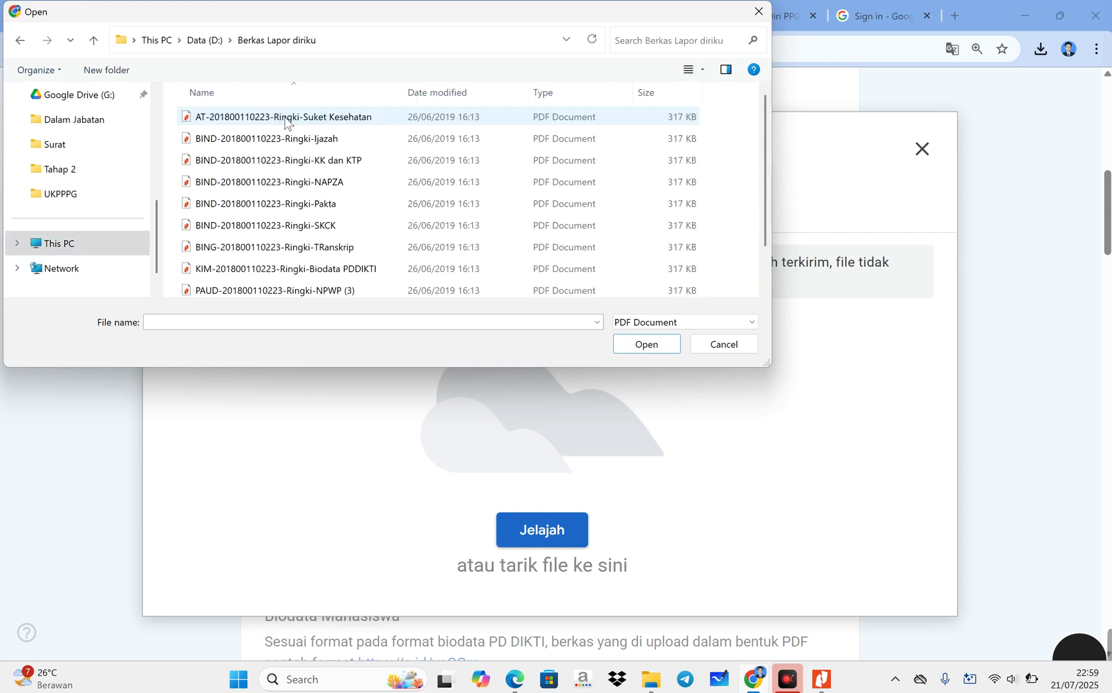
{"action": "scroll", "coordinate": [367, 246], "scroll_direction": "down", "scroll_amount": 1}
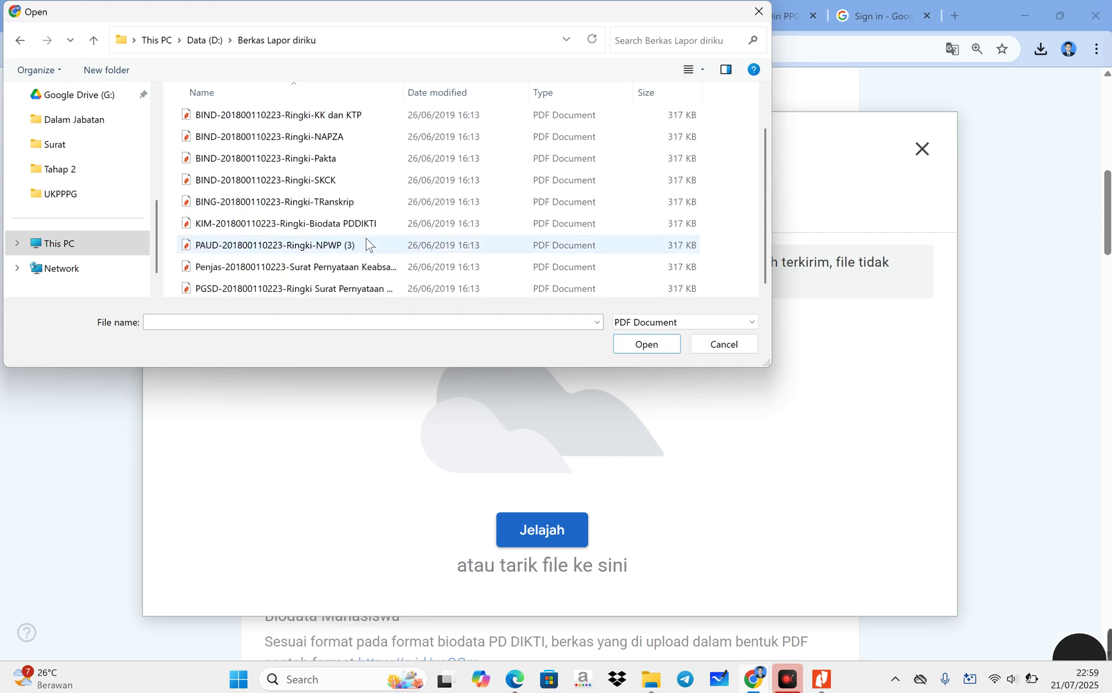
{"action": "left_click", "coordinate": [350, 163]}
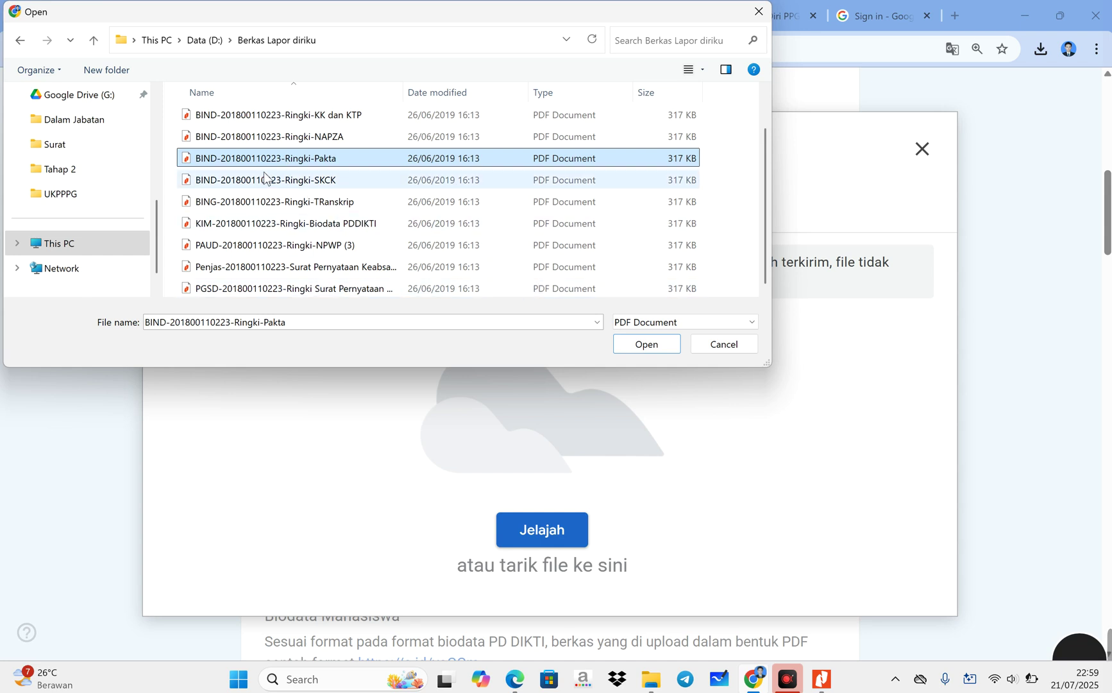
{"action": "left_click", "coordinate": [647, 345]}
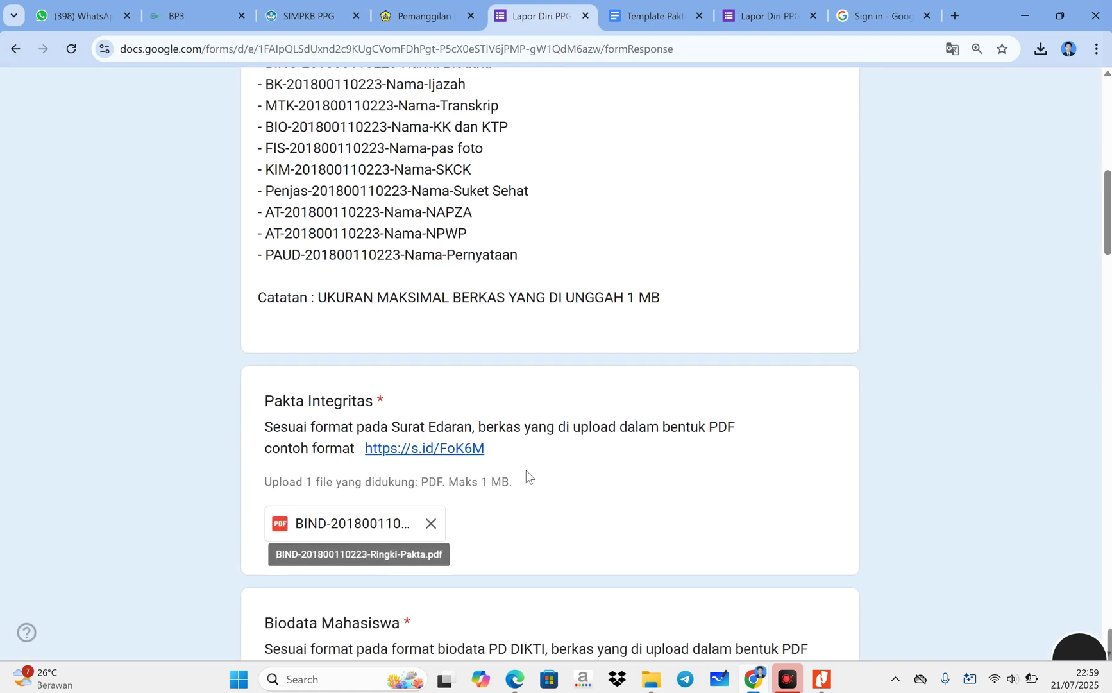
{"action": "scroll", "coordinate": [527, 470], "scroll_direction": "down", "scroll_amount": 1}
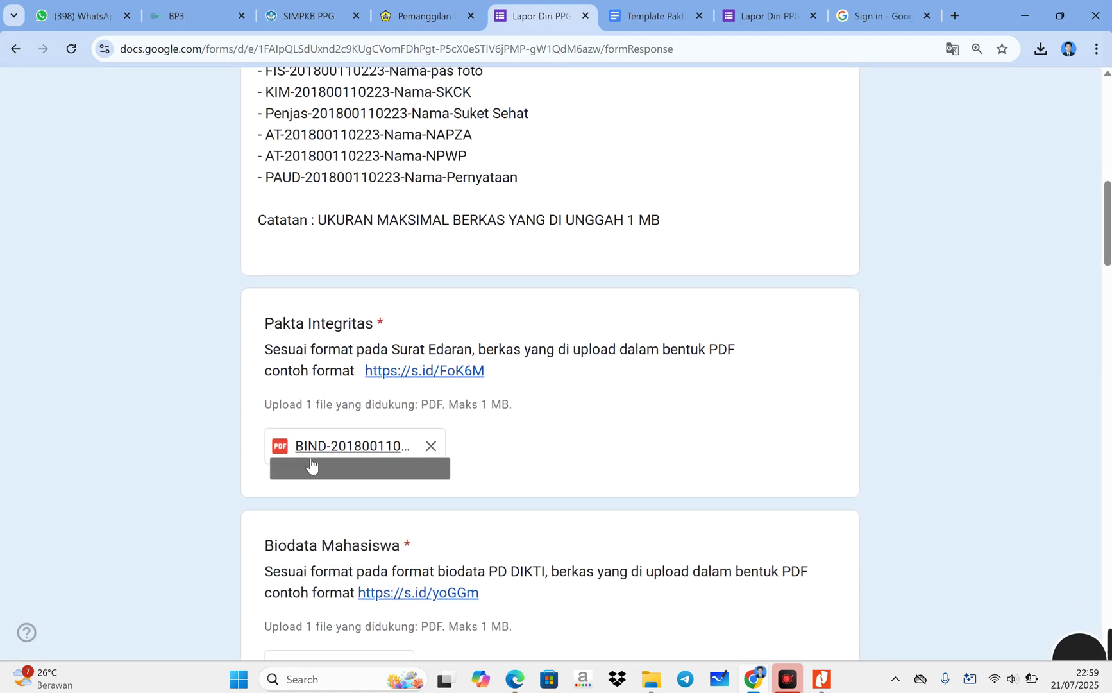
{"action": "scroll", "coordinate": [308, 447], "scroll_direction": "down", "scroll_amount": 4}
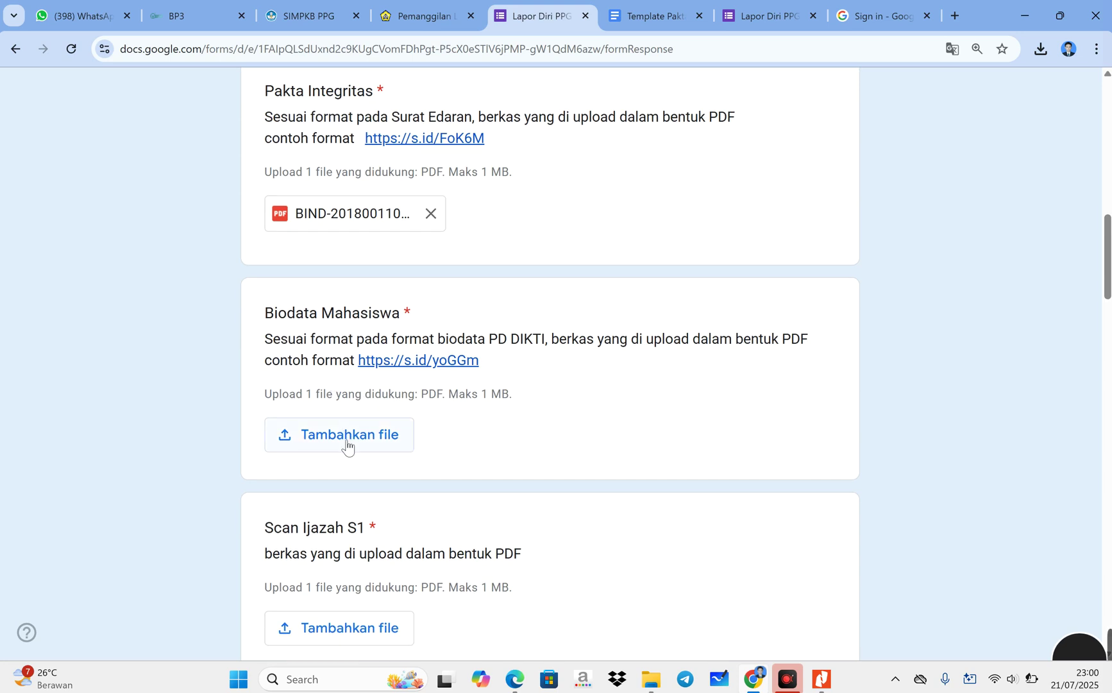
- Upload the Biodata PDDIKTI PDF to Biodata Mahasiswa and open the Scan Ijazah S1 file picker
{"action": "left_click", "coordinate": [347, 444]}
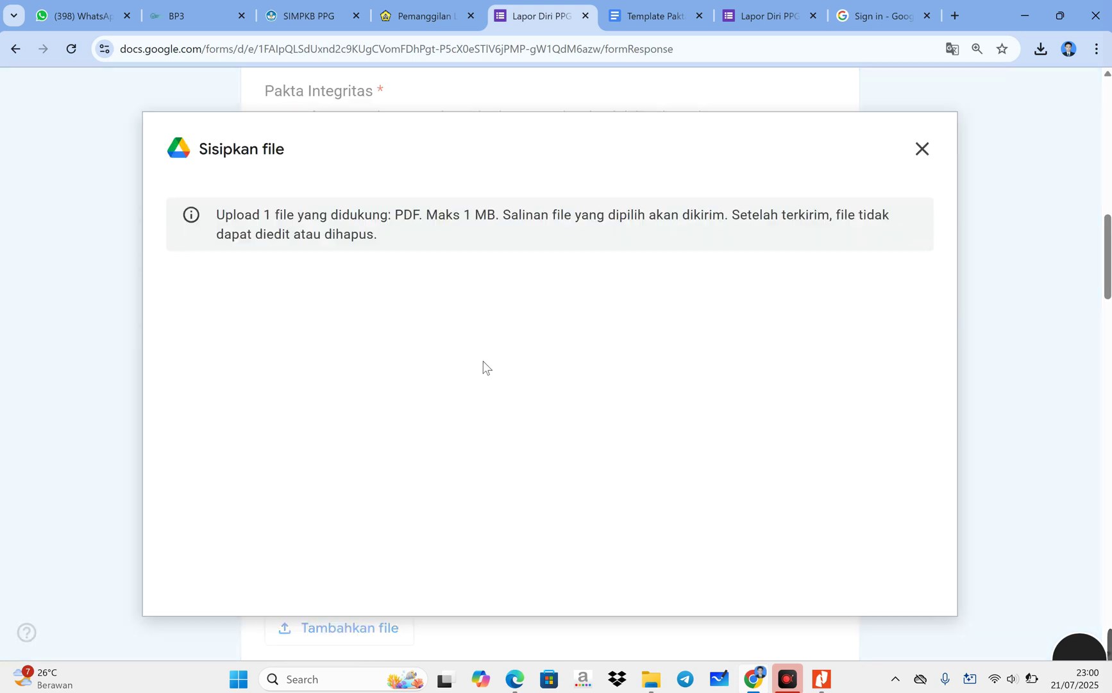
{"action": "left_click", "coordinate": [552, 533]}
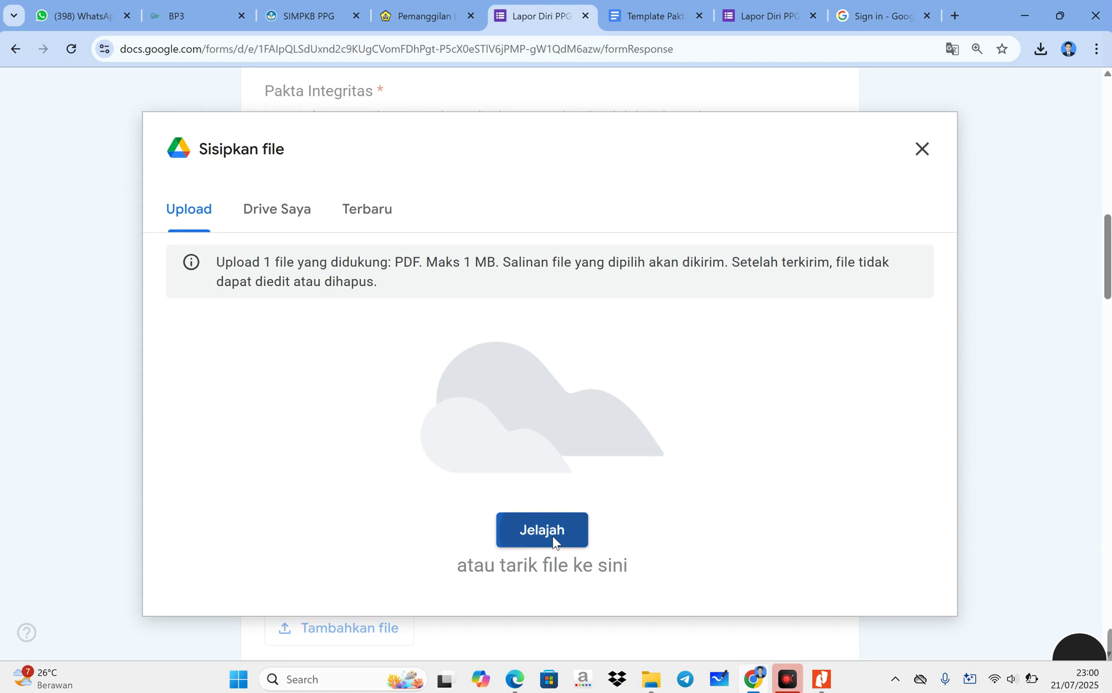
{"action": "scroll", "coordinate": [337, 283], "scroll_direction": "down", "scroll_amount": 1}
{"action": "scroll", "coordinate": [372, 263], "scroll_direction": "up", "scroll_amount": 1}
{"action": "scroll", "coordinate": [434, 228], "scroll_direction": "down", "scroll_amount": 1}
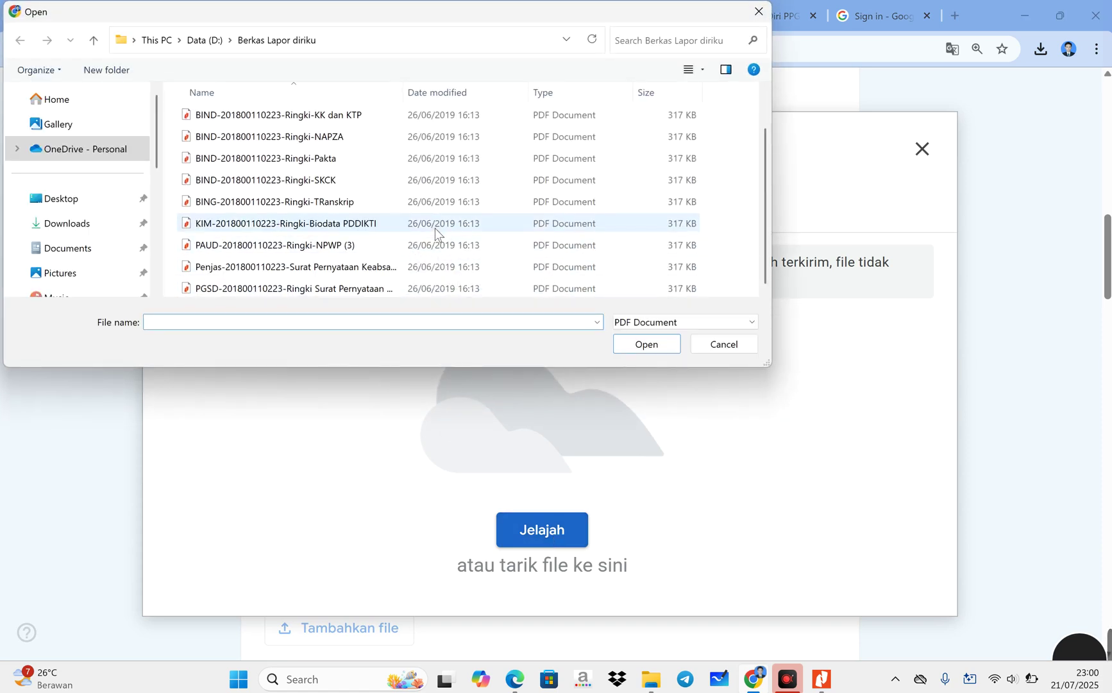
{"action": "left_click", "coordinate": [361, 228]}
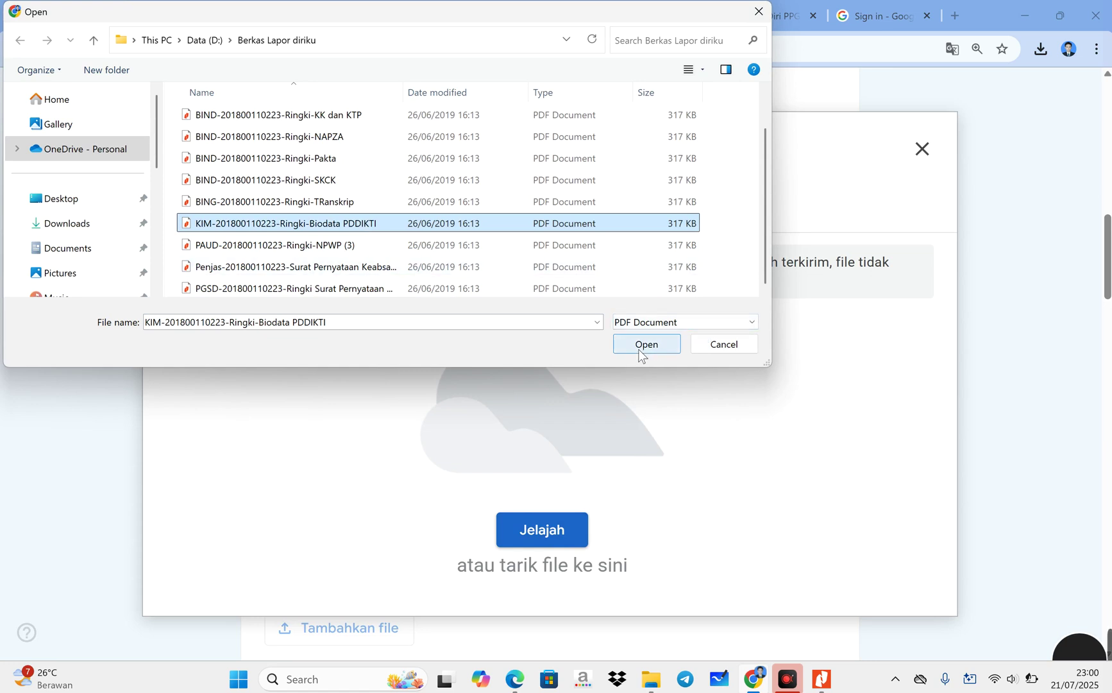
{"action": "left_click", "coordinate": [637, 350]}
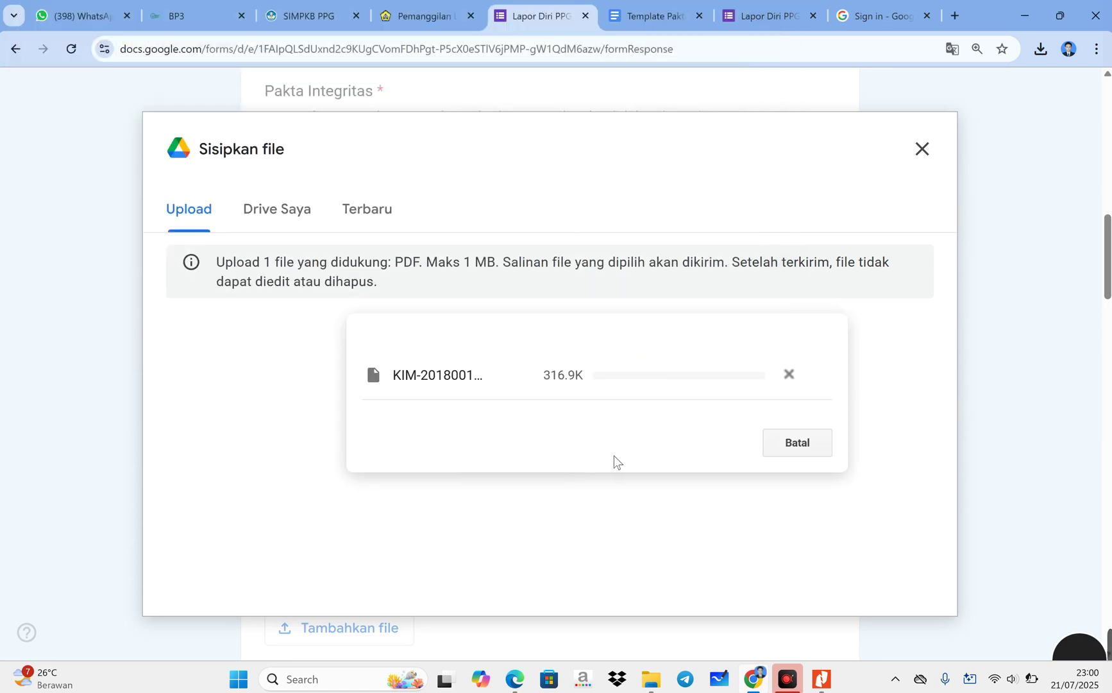
{"action": "scroll", "coordinate": [578, 452], "scroll_direction": "down", "scroll_amount": 3}
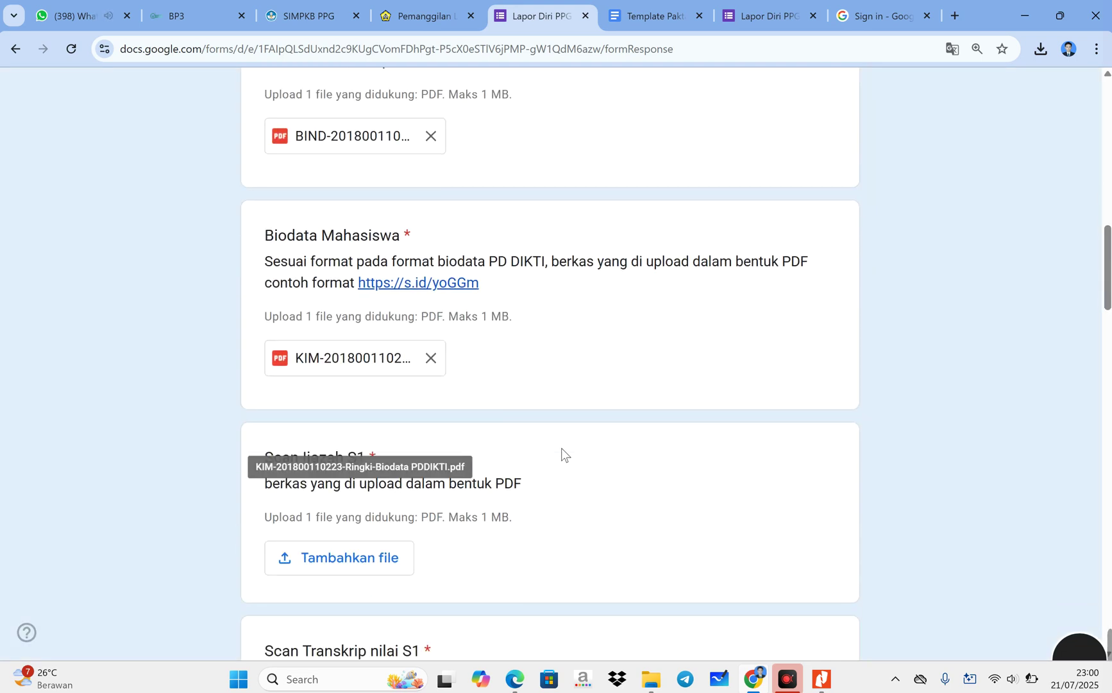
{"action": "left_click", "coordinate": [359, 412]}
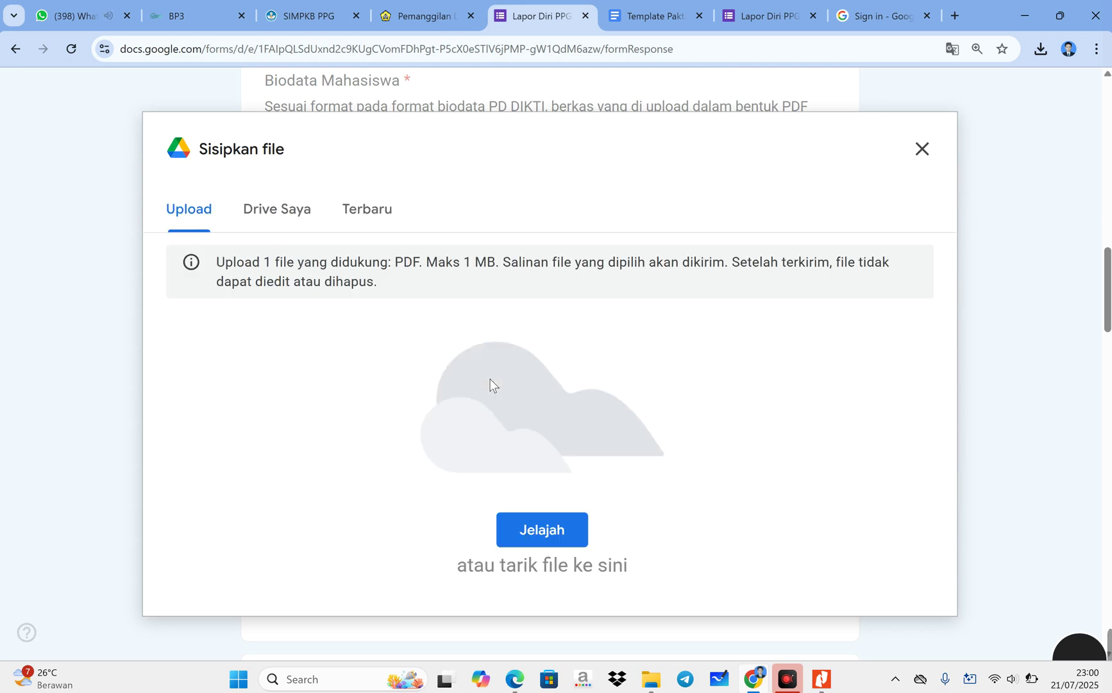
{"action": "left_click", "coordinate": [549, 530]}
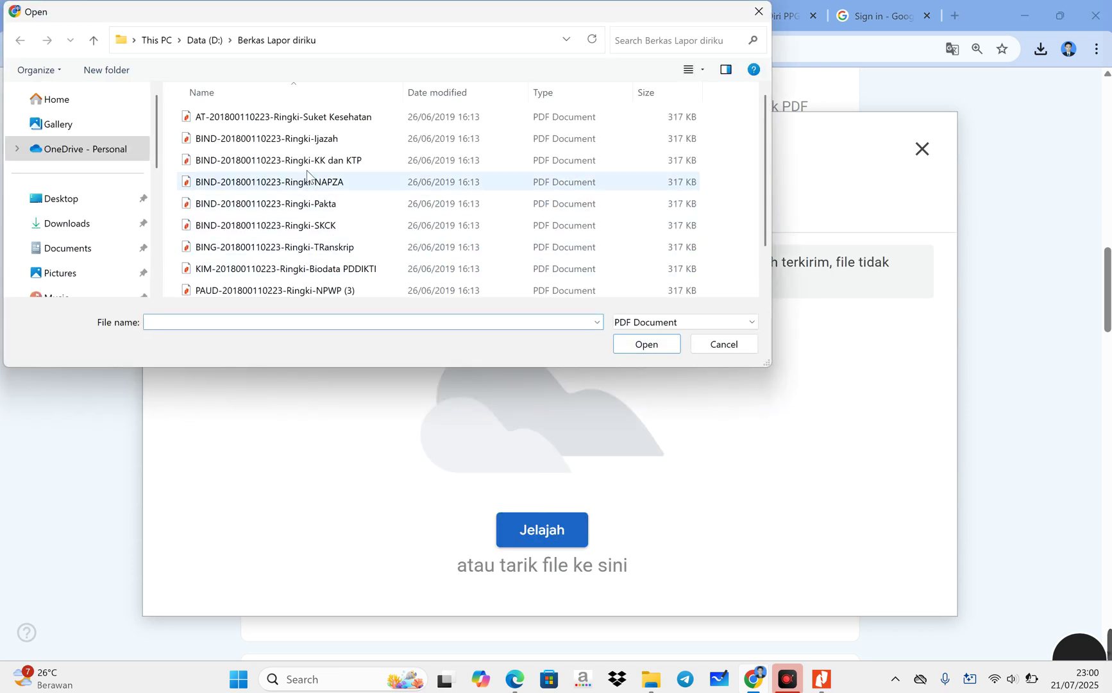
- Upload the Ijazah PDF to Scan Ijazah S1 and the TRanskrip PDF to Scan Transkrip nilai S1
{"action": "left_click", "coordinate": [307, 140]}
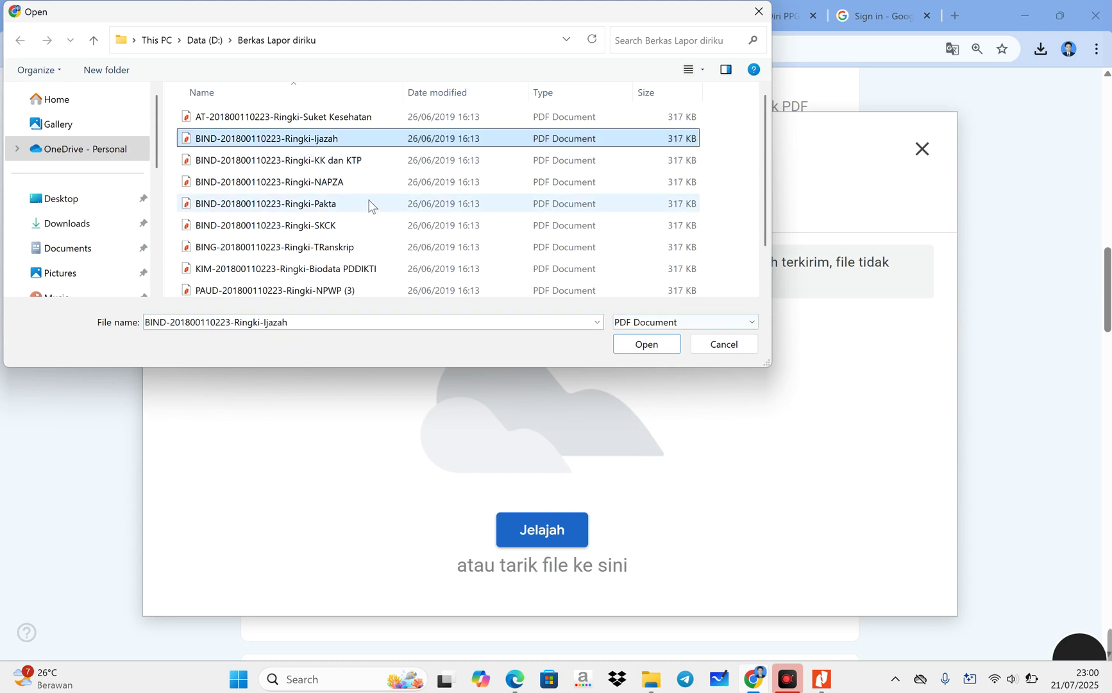
{"action": "left_click", "coordinate": [648, 345]}
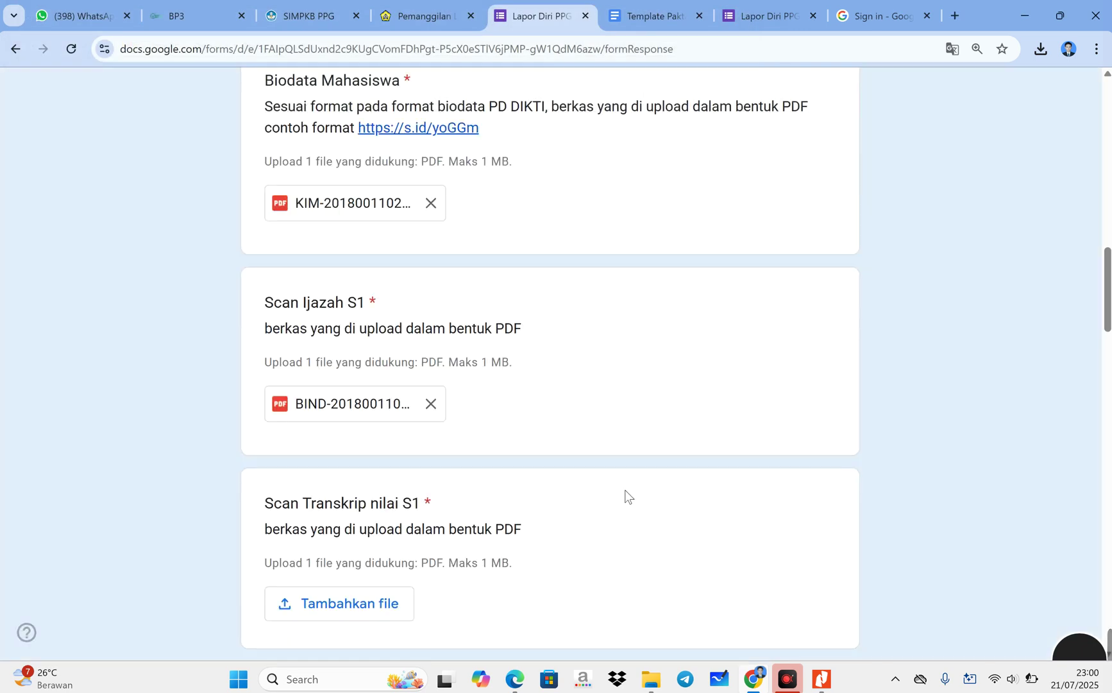
{"action": "scroll", "coordinate": [513, 487], "scroll_direction": "down", "scroll_amount": 4}
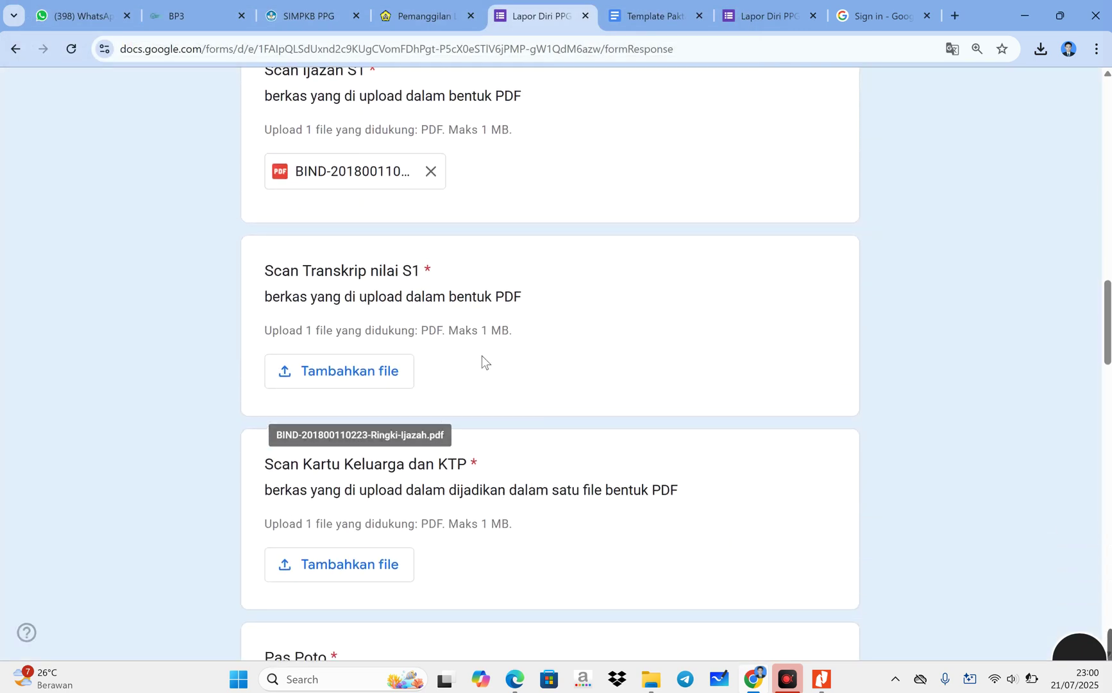
{"action": "left_click", "coordinate": [352, 378]}
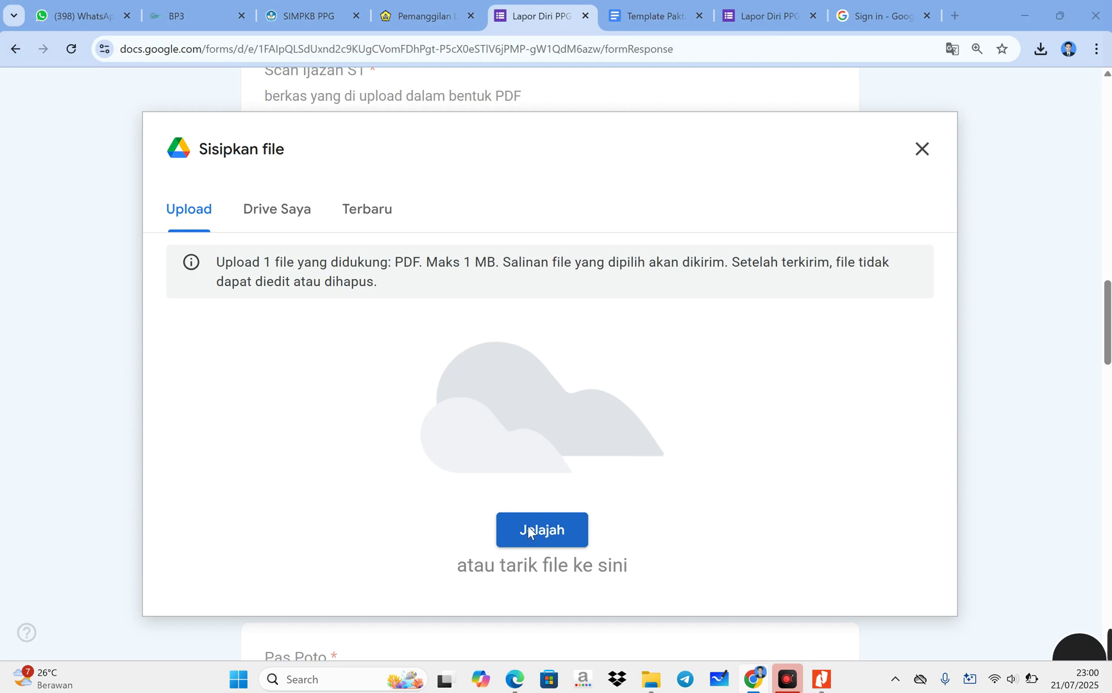
{"action": "left_click", "coordinate": [528, 531]}
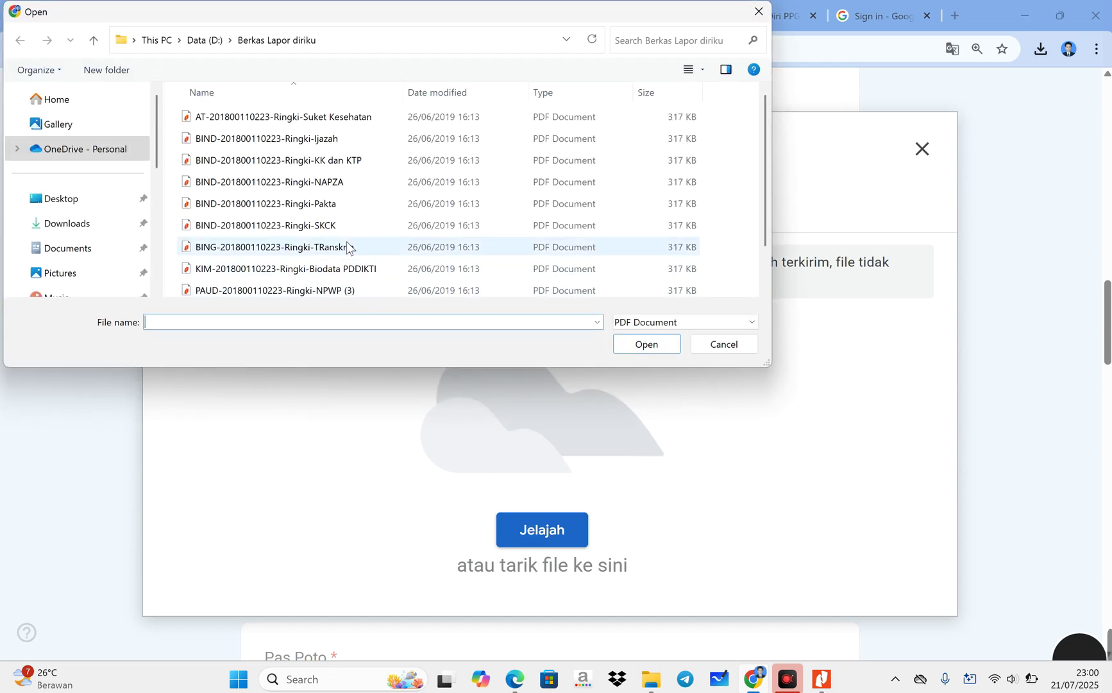
{"action": "left_click", "coordinate": [346, 248]}
{"action": "left_click", "coordinate": [624, 344]}
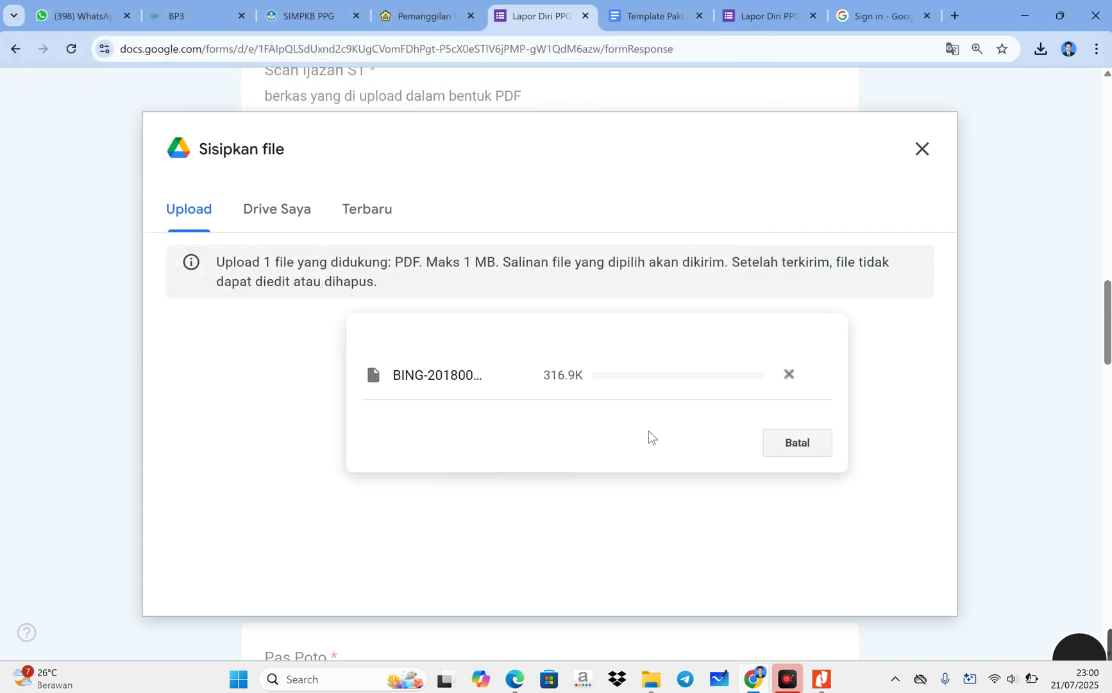
- Upload the KK dan KTP PDF to Scan Kartu Keluarga dan KTP
{"action": "scroll", "coordinate": [570, 462], "scroll_direction": "down", "scroll_amount": 3}
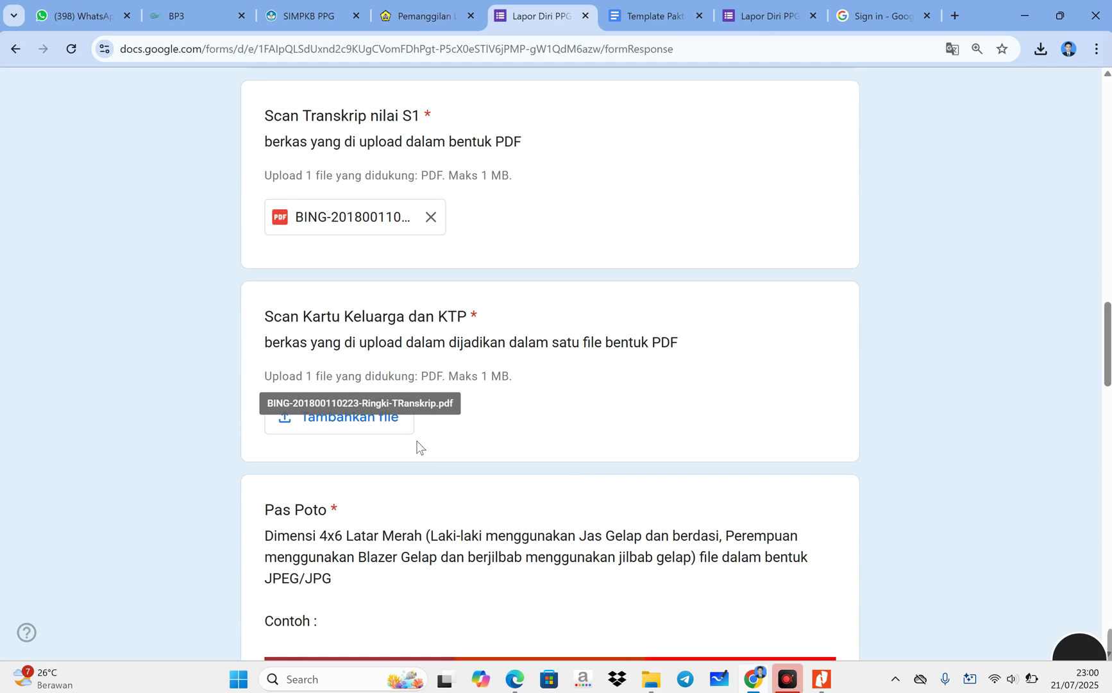
{"action": "left_click", "coordinate": [387, 422]}
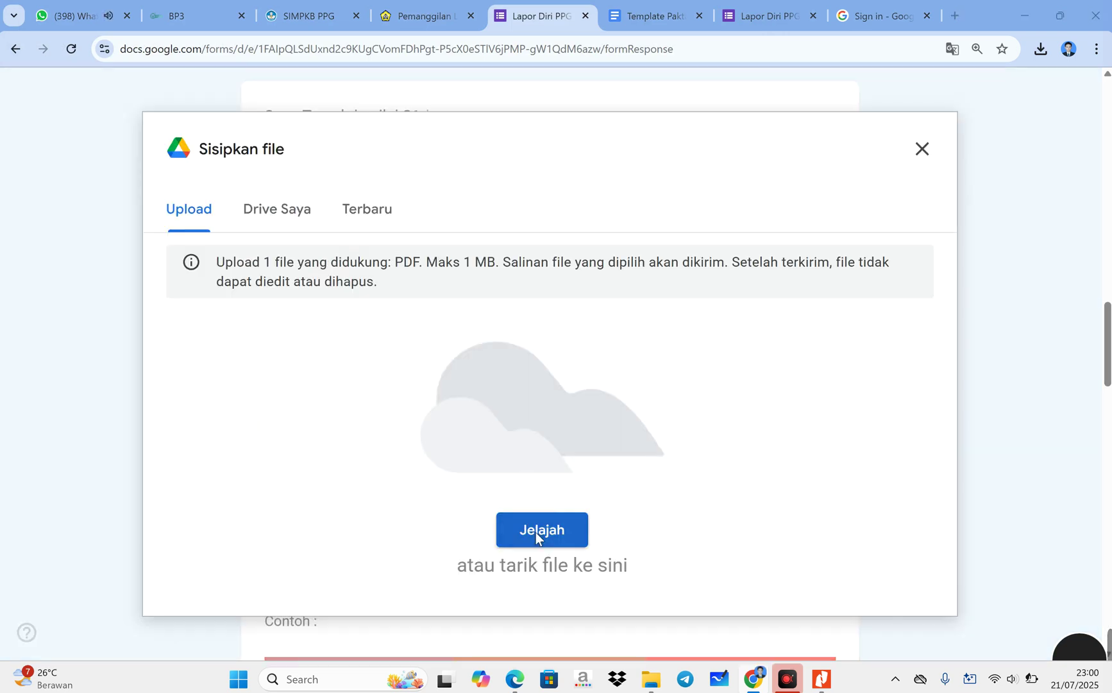
{"action": "left_click", "coordinate": [535, 532]}
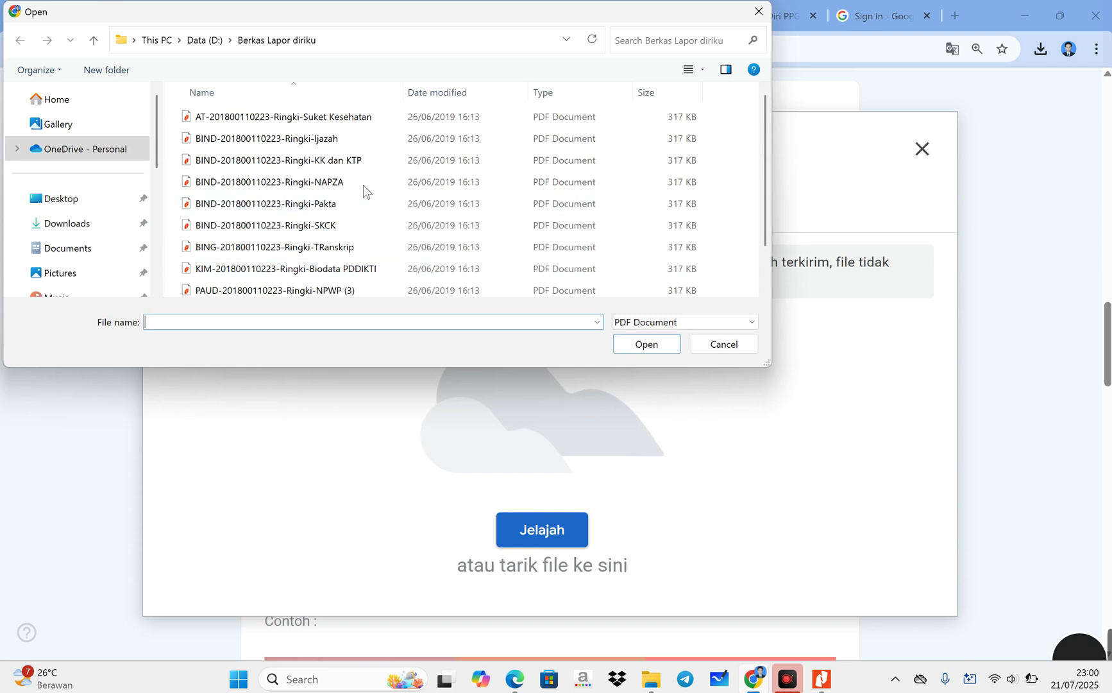
{"action": "left_click", "coordinate": [360, 161]}
{"action": "left_click", "coordinate": [638, 341]}
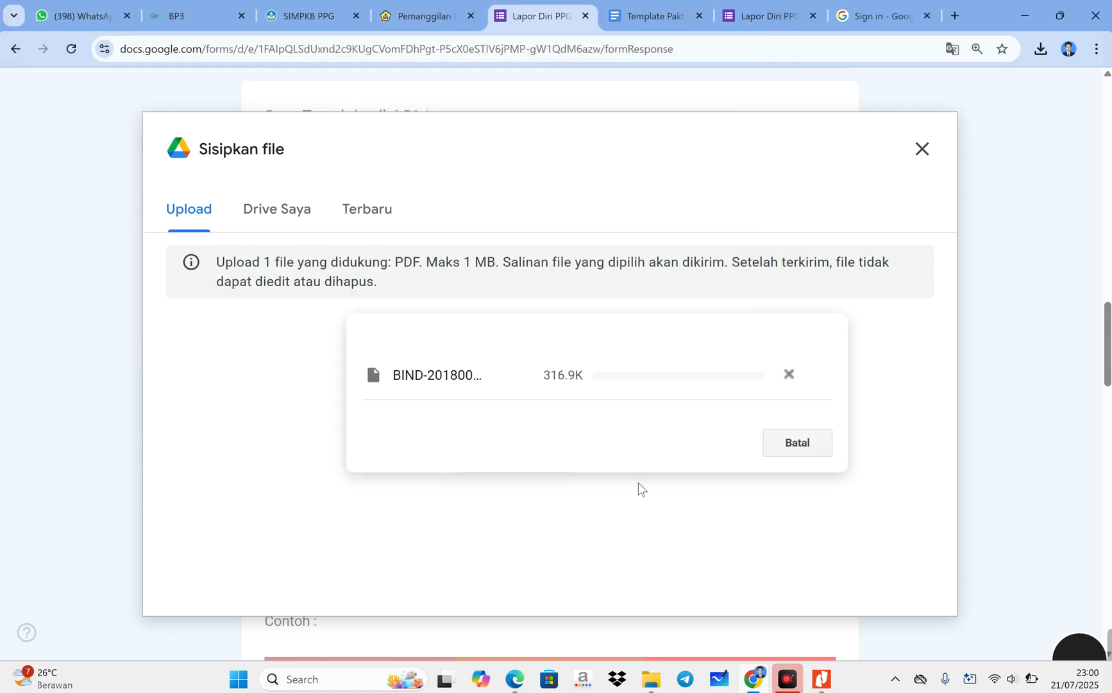
{"action": "scroll", "coordinate": [638, 483], "scroll_direction": "down", "scroll_amount": 4}
{"action": "scroll", "coordinate": [637, 486], "scroll_direction": "down", "scroll_amount": 1}
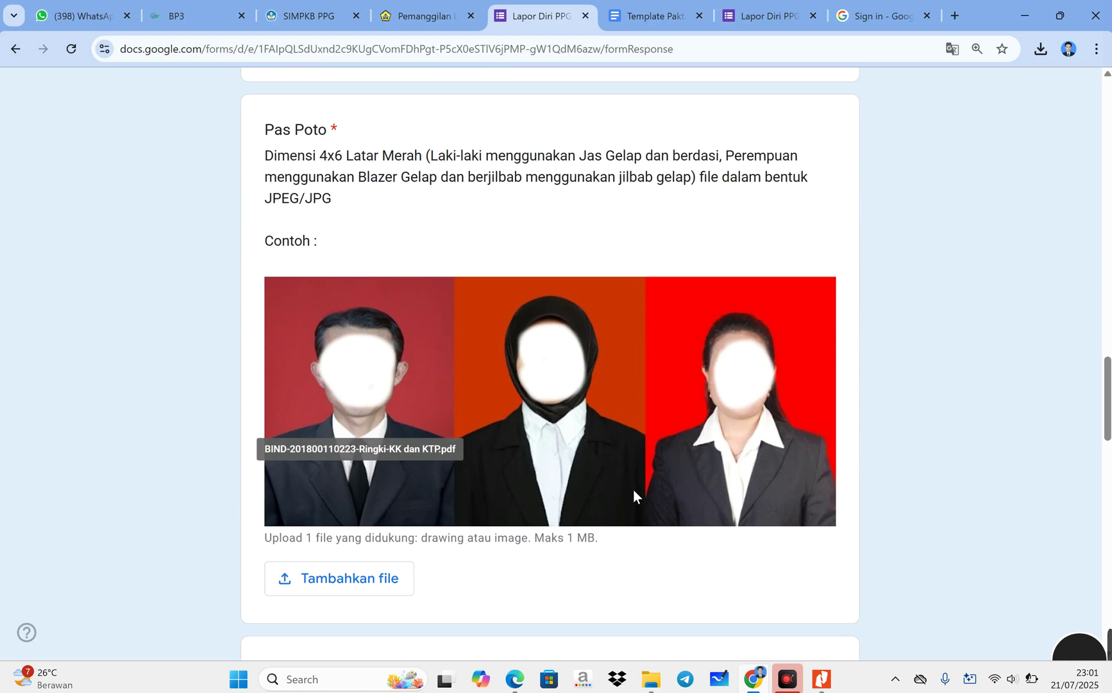
- Upload the Pas Poto JPG to the Pas Poto question, checking the JPEG/JPG format requirement
{"action": "left_click", "coordinate": [369, 579]}
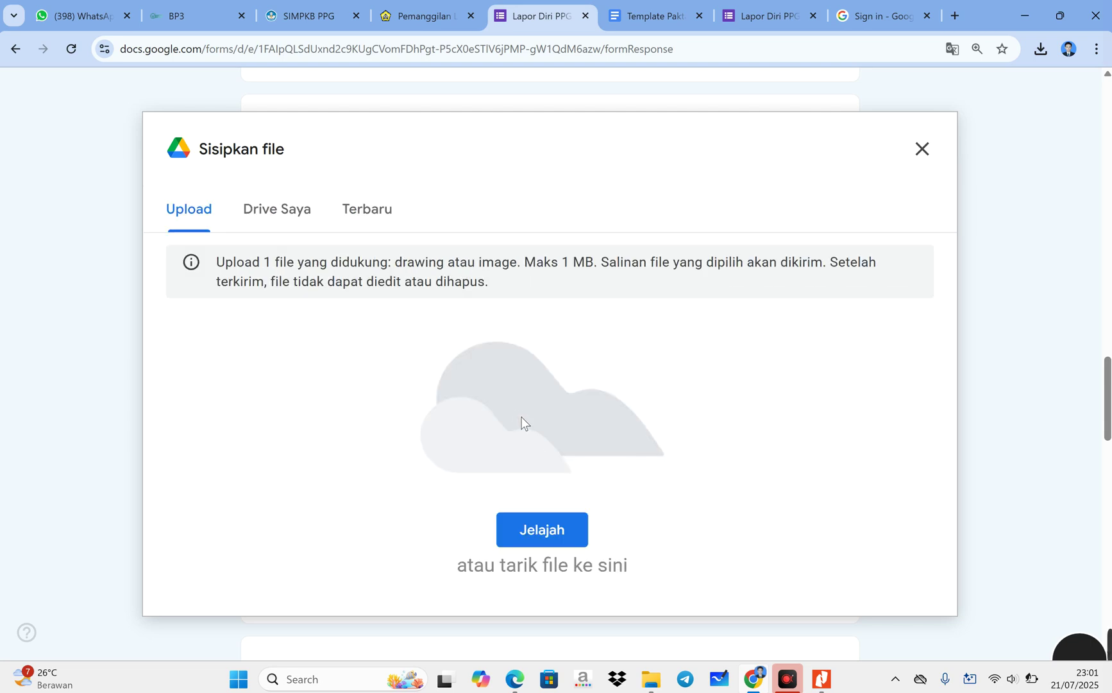
{"action": "left_click", "coordinate": [537, 532]}
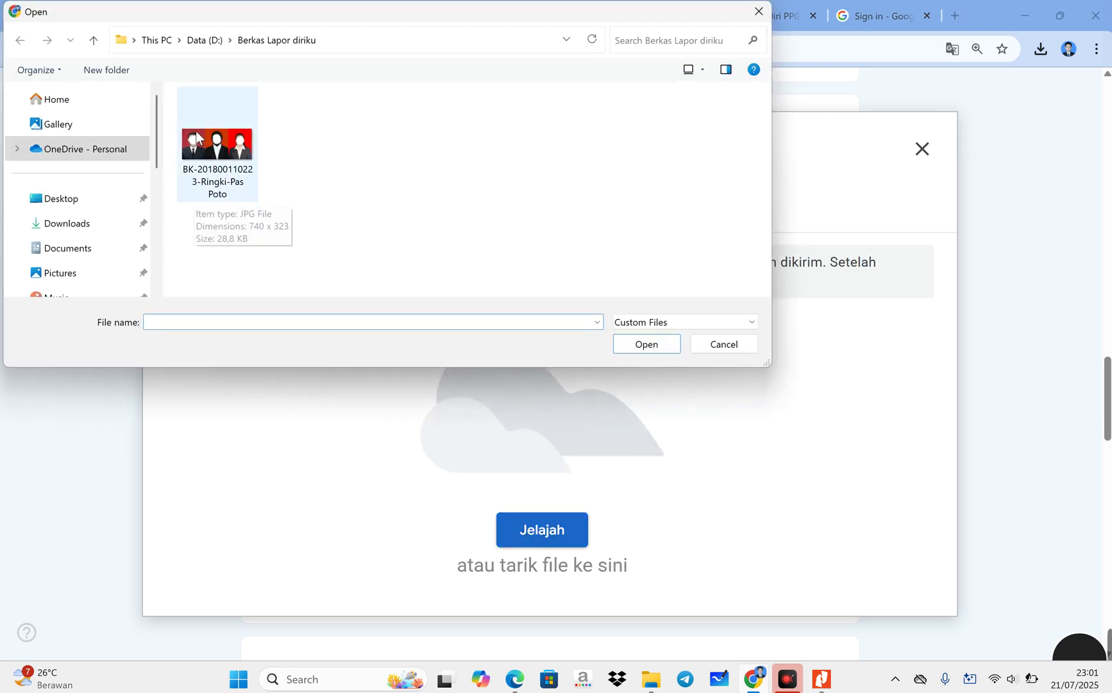
{"action": "left_click", "coordinate": [216, 174]}
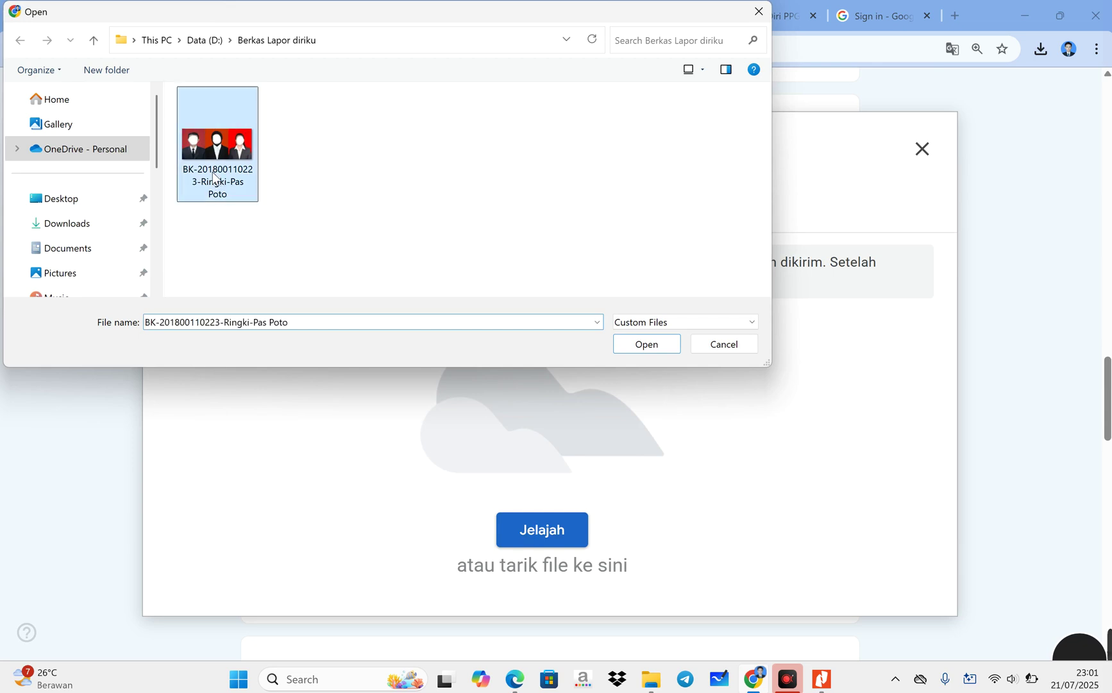
{"action": "left_click", "coordinate": [637, 346]}
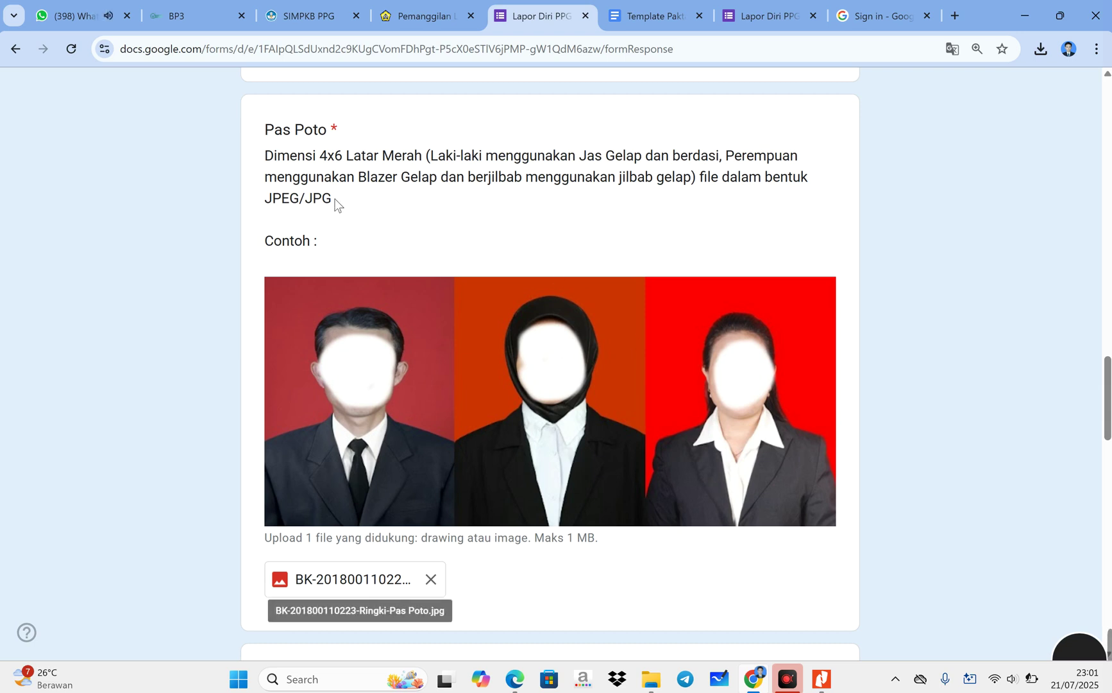
{"action": "left_click_drag", "start_coordinate": [335, 204], "coordinate": [251, 203]}
{"action": "left_click", "coordinate": [401, 220]}
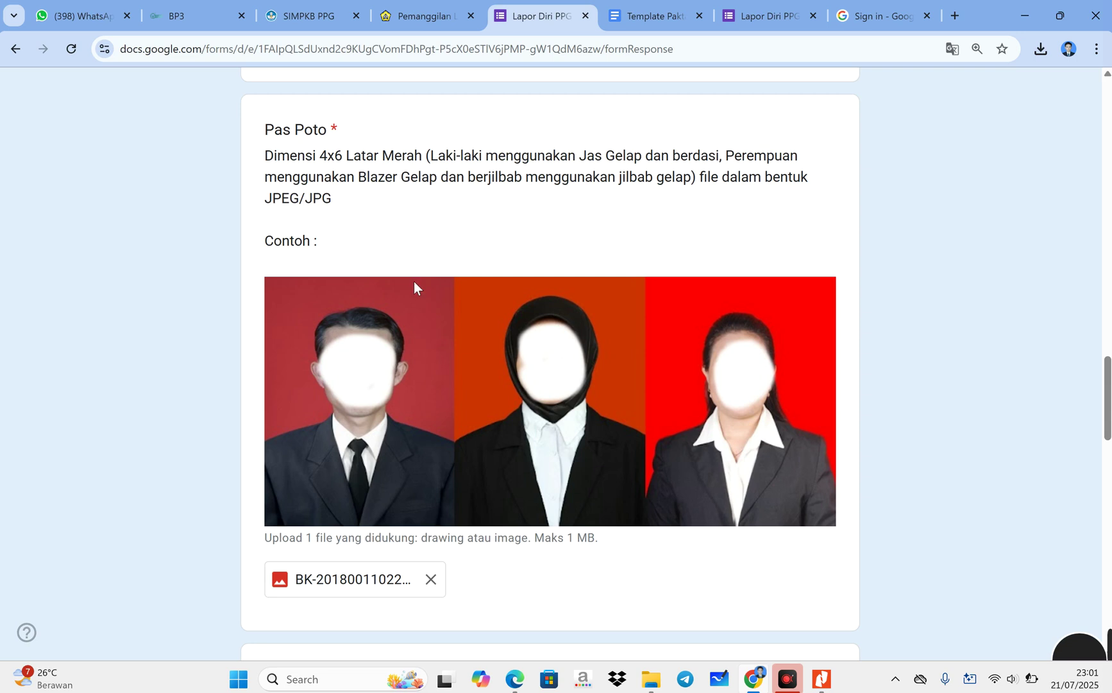
{"action": "scroll", "coordinate": [414, 281], "scroll_direction": "down", "scroll_amount": 7}
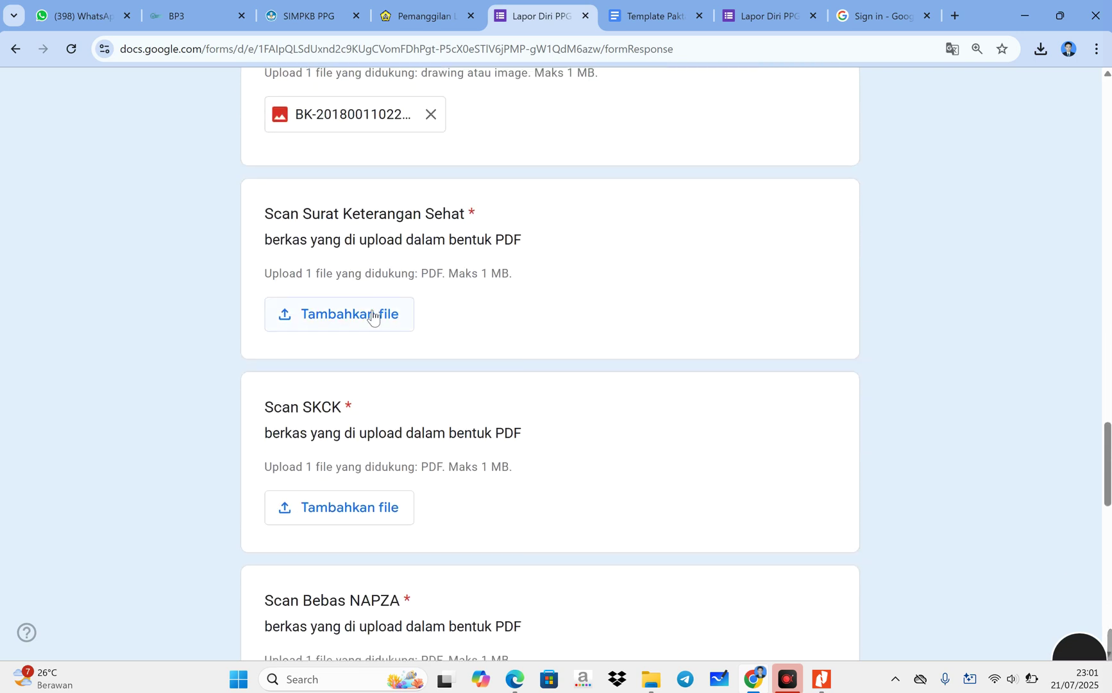
- Upload the Suket Kesehatan PDF to the Scan Surat Keterangan Sehat question
{"action": "left_click", "coordinate": [372, 316]}
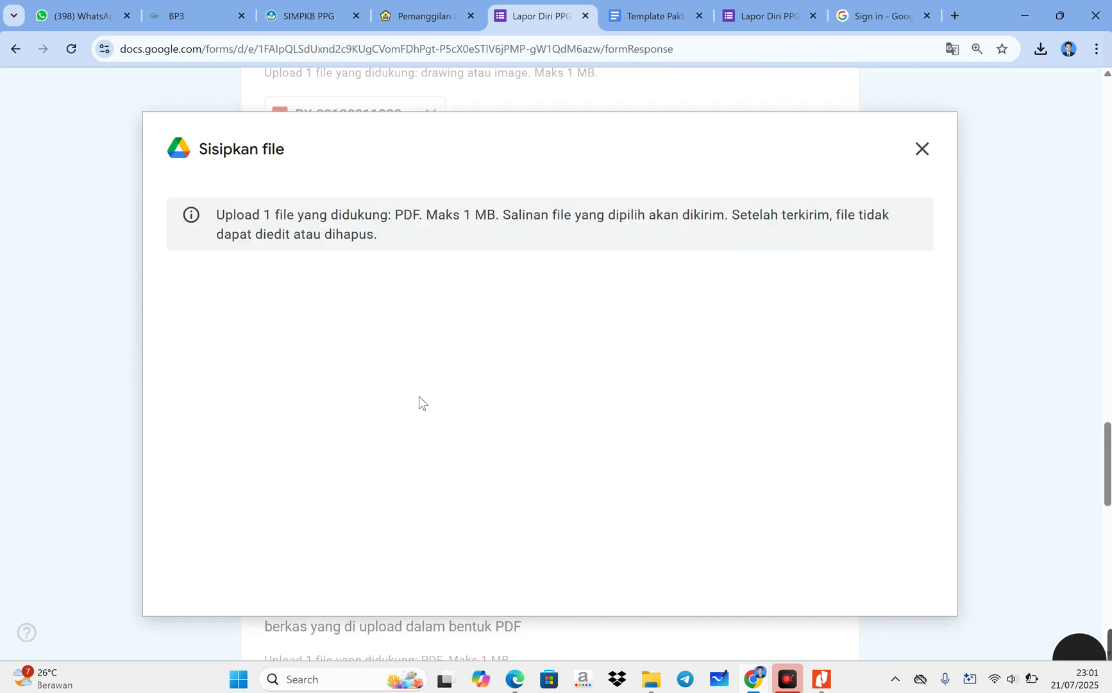
{"action": "left_click", "coordinate": [551, 529]}
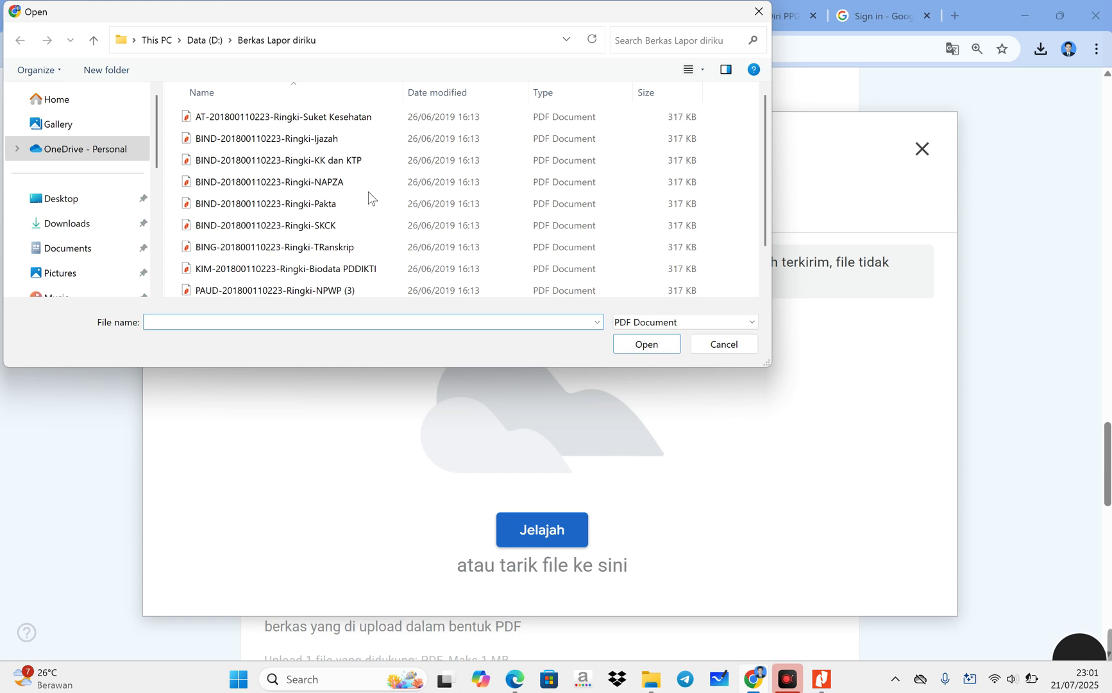
{"action": "left_click", "coordinate": [350, 118]}
{"action": "left_click", "coordinate": [645, 343]}
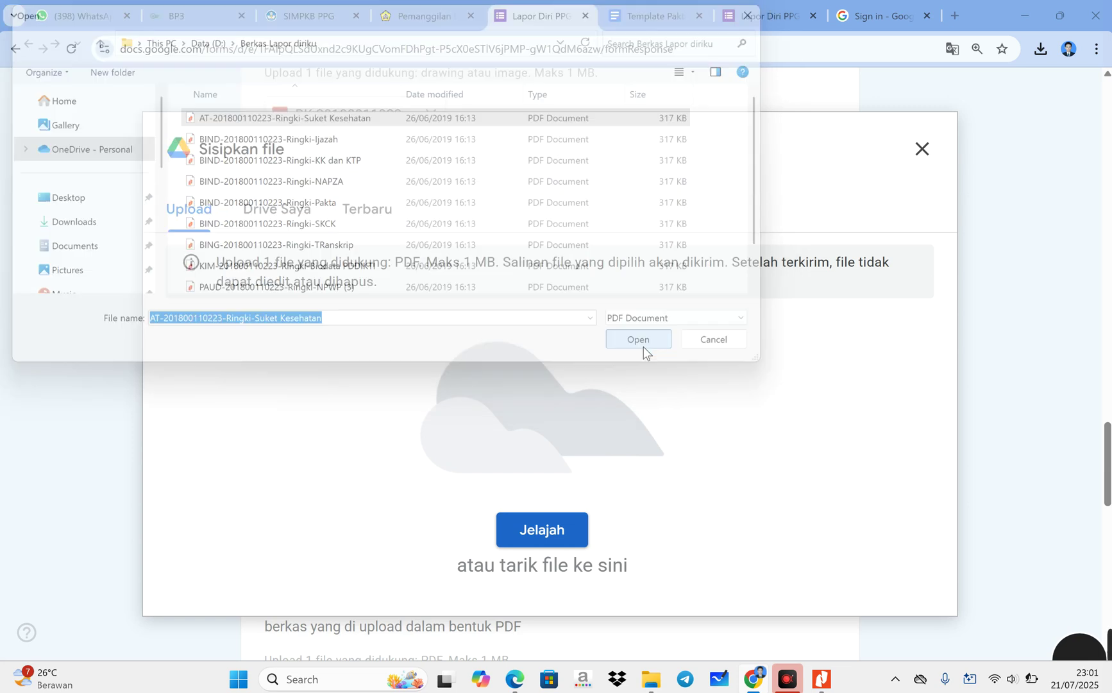
- Upload the NAPZA PDF to the Scan Bebas NAPZA question
{"action": "scroll", "coordinate": [644, 351], "scroll_direction": "down", "scroll_amount": 2}
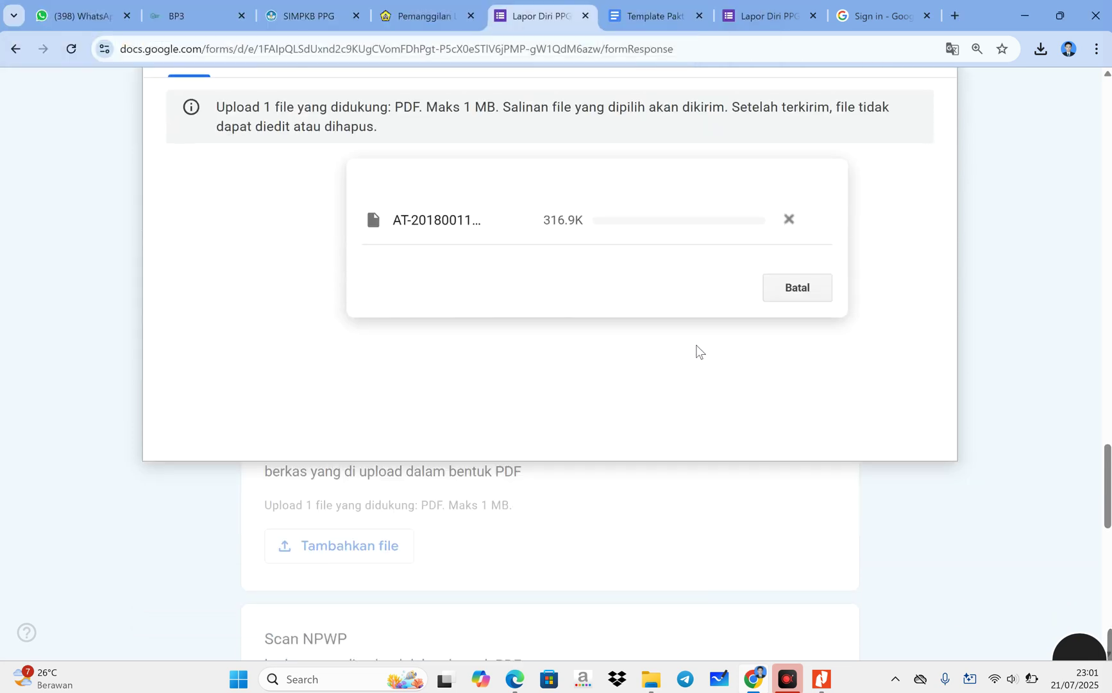
{"action": "scroll", "coordinate": [541, 412], "scroll_direction": "down", "scroll_amount": 2}
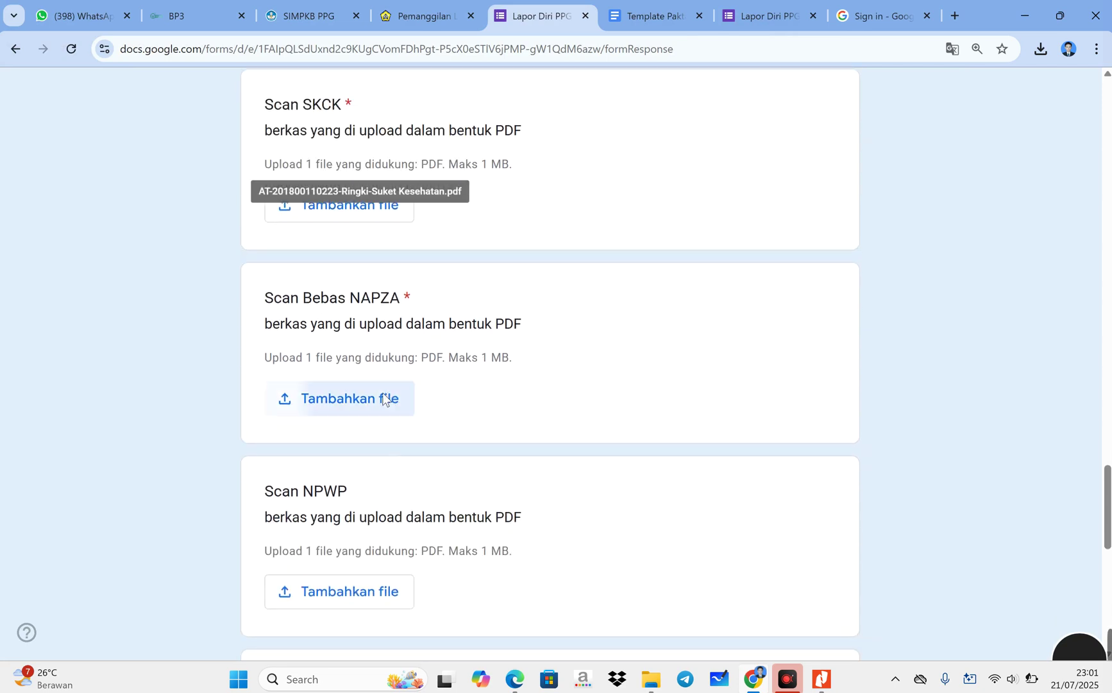
{"action": "left_click", "coordinate": [388, 399]}
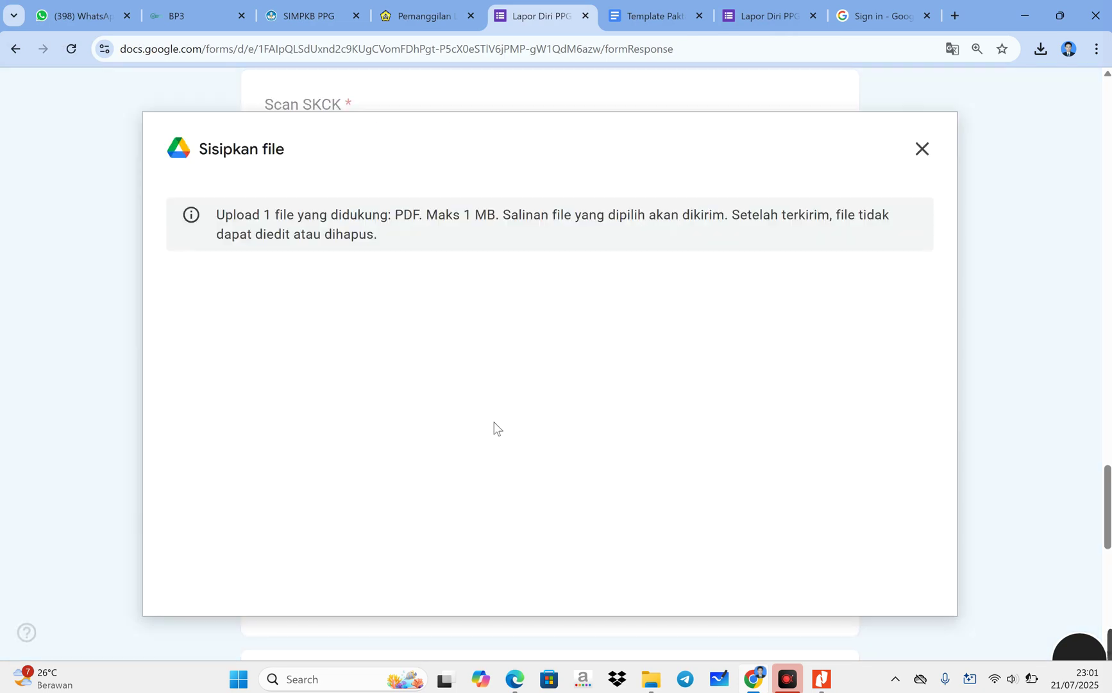
{"action": "left_click", "coordinate": [543, 527]}
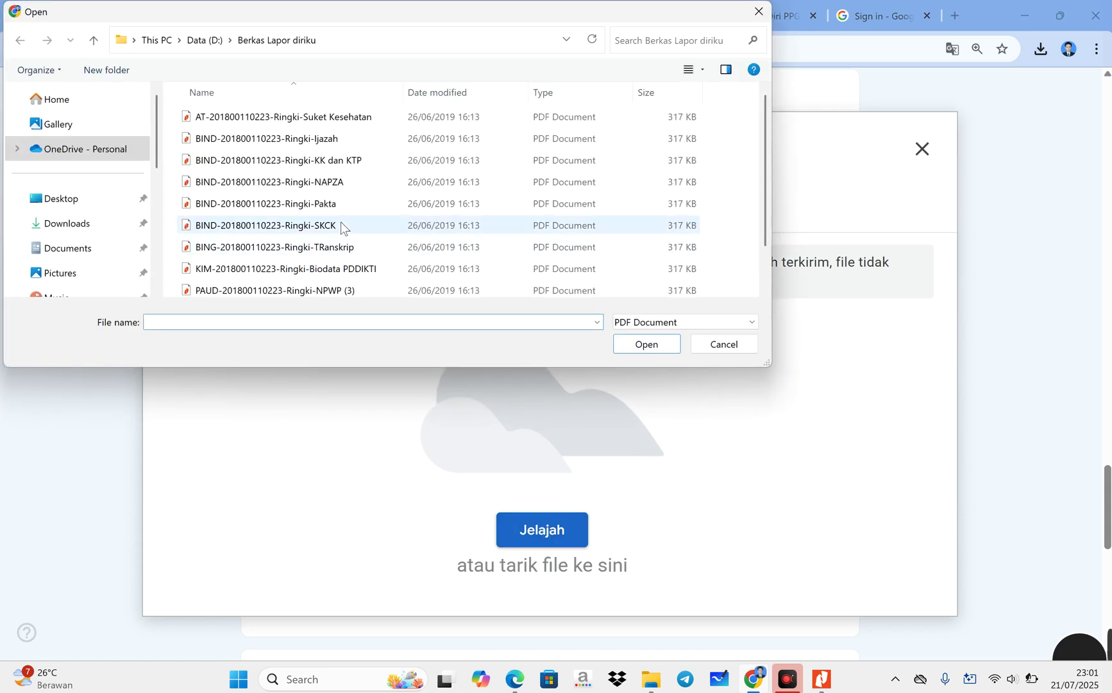
{"action": "left_click", "coordinate": [299, 185]}
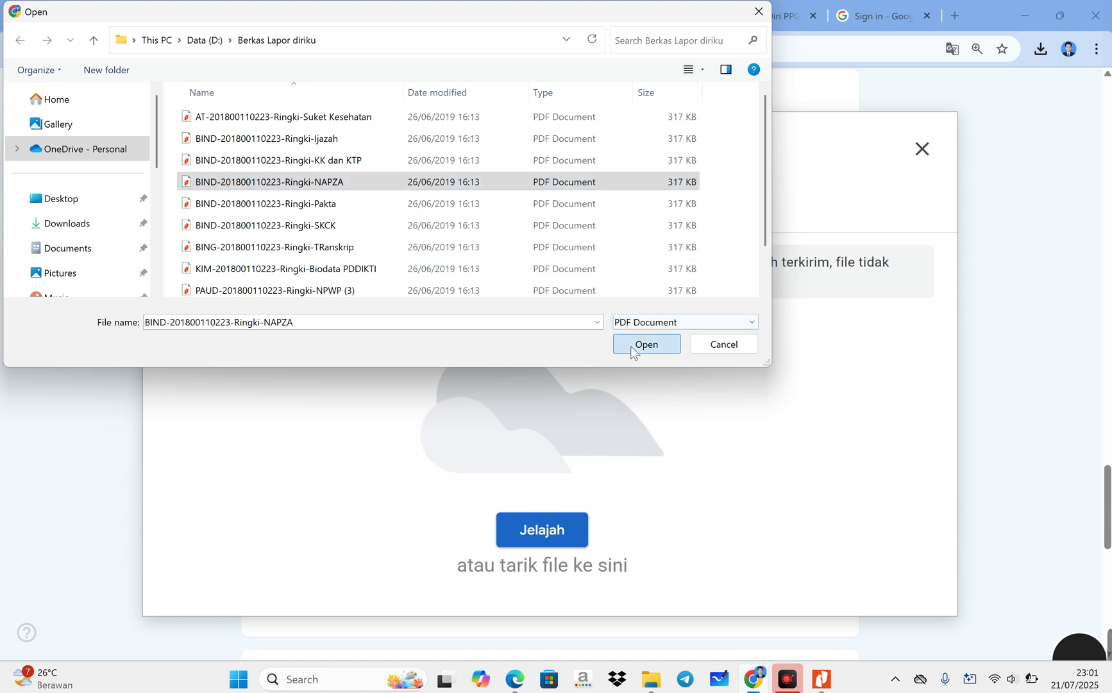
{"action": "left_click", "coordinate": [645, 345]}
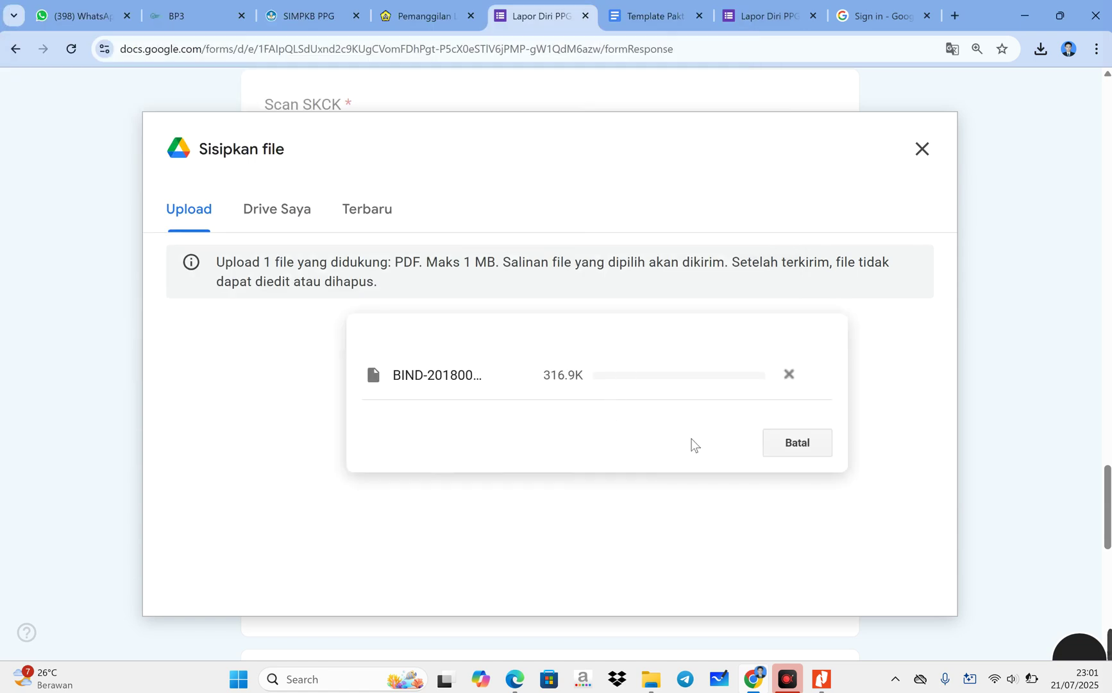
{"action": "scroll", "coordinate": [667, 444], "scroll_direction": "down", "scroll_amount": 3}
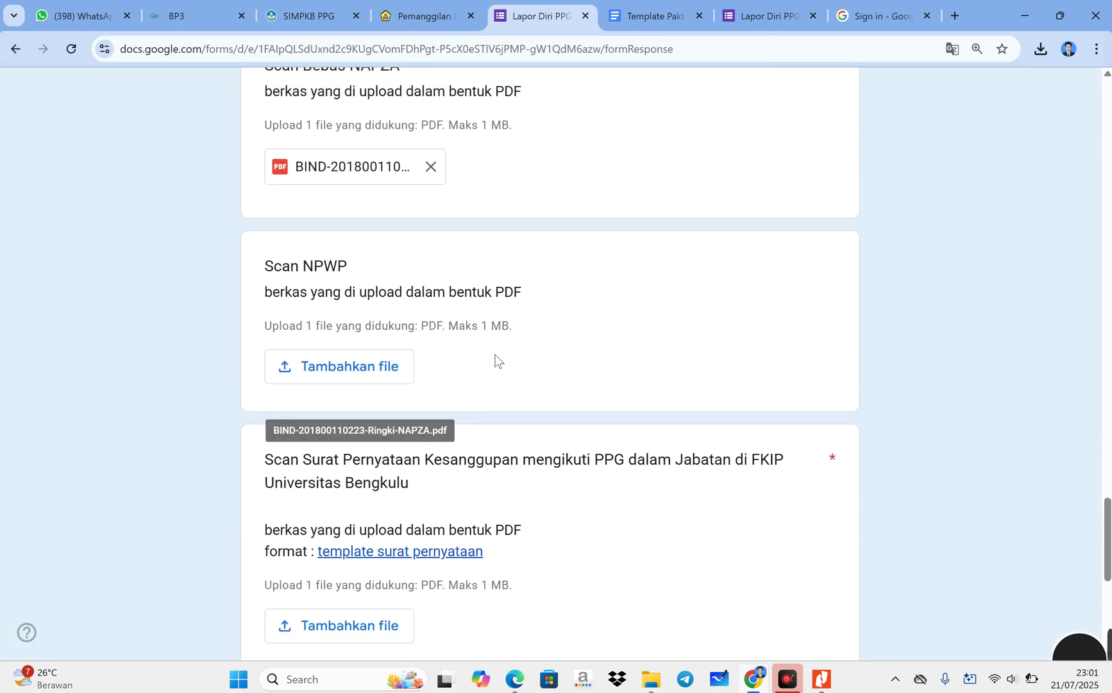
{"action": "scroll", "coordinate": [493, 371], "scroll_direction": "down", "scroll_amount": 1}
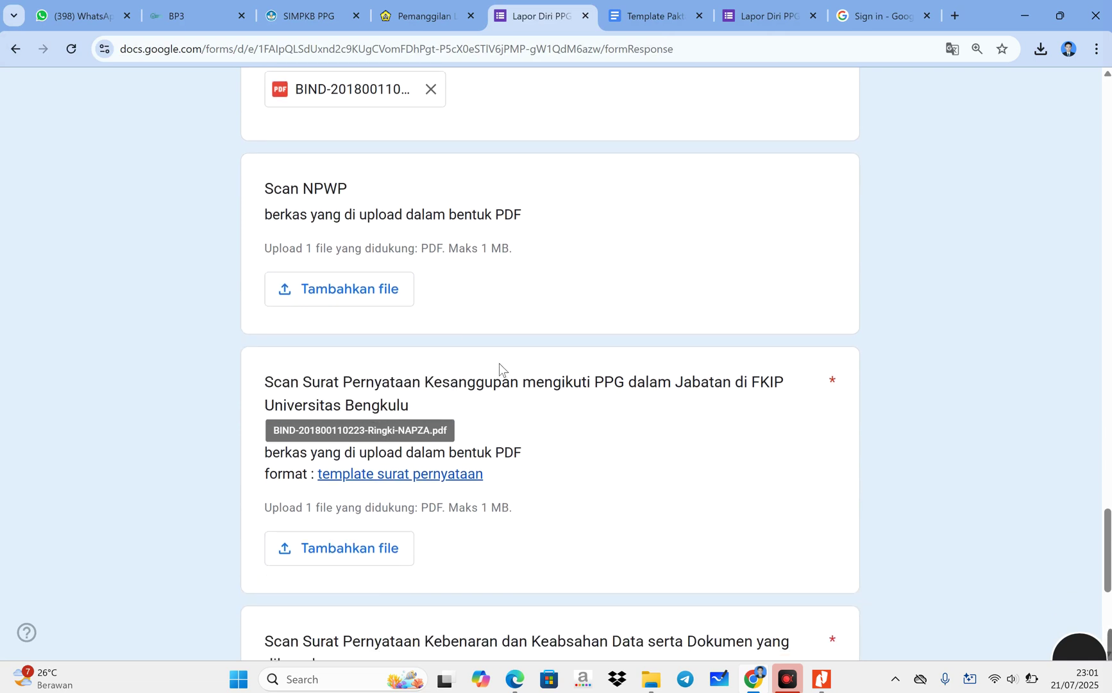
{"action": "scroll", "coordinate": [500, 363], "scroll_direction": "up", "scroll_amount": 1}
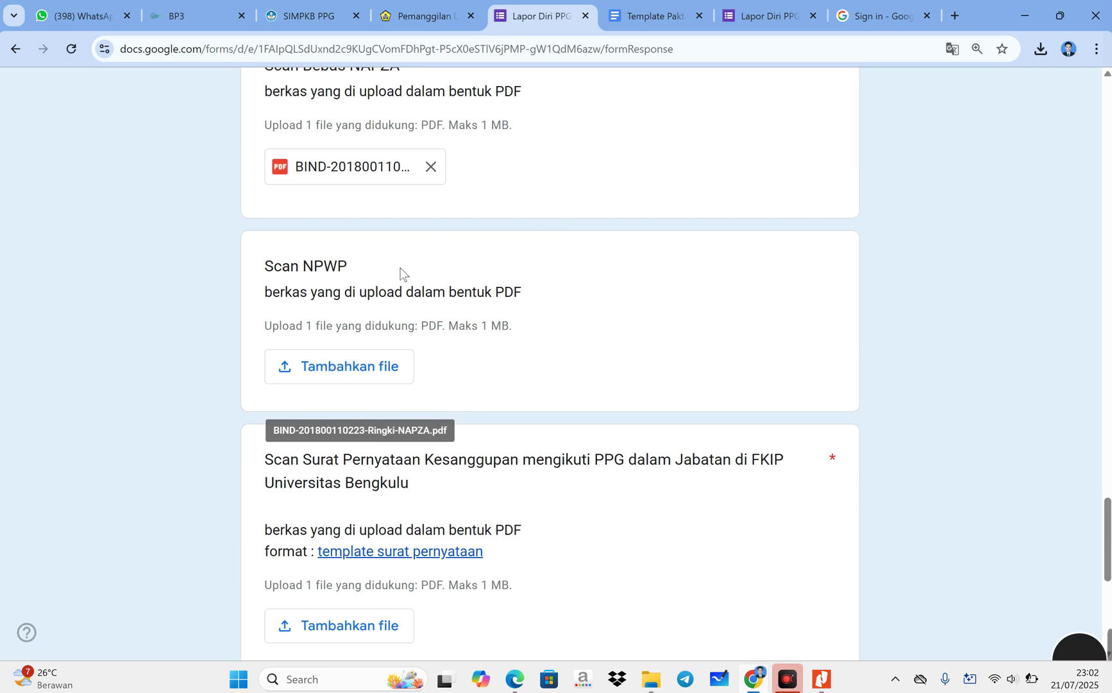
{"action": "scroll", "coordinate": [401, 273], "scroll_direction": "down", "scroll_amount": 3}
- Upload the KK dan KTP PDF to the Scan NPWP question
{"action": "scroll", "coordinate": [434, 305], "scroll_direction": "up", "scroll_amount": 2}
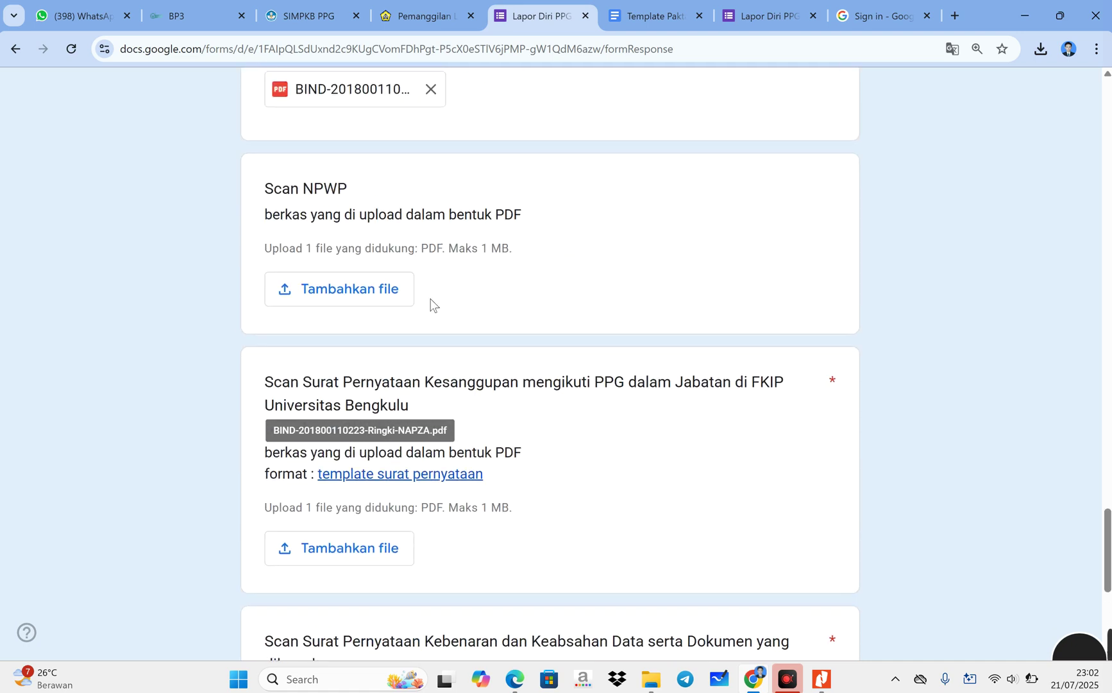
{"action": "left_click", "coordinate": [374, 301]}
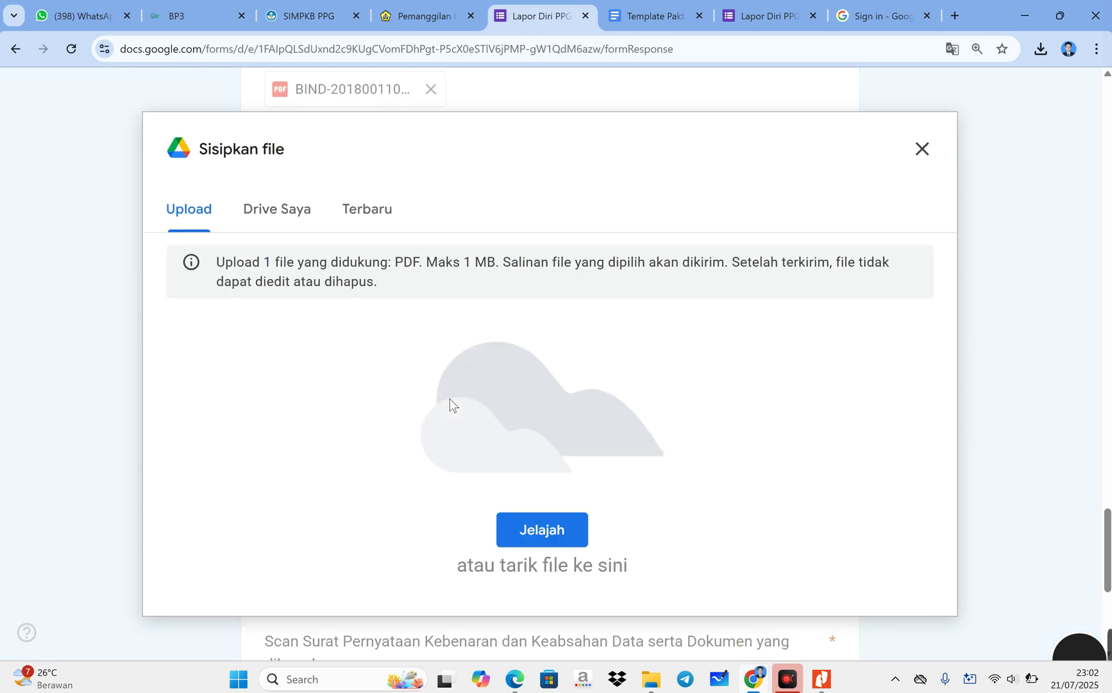
{"action": "left_click", "coordinate": [544, 529]}
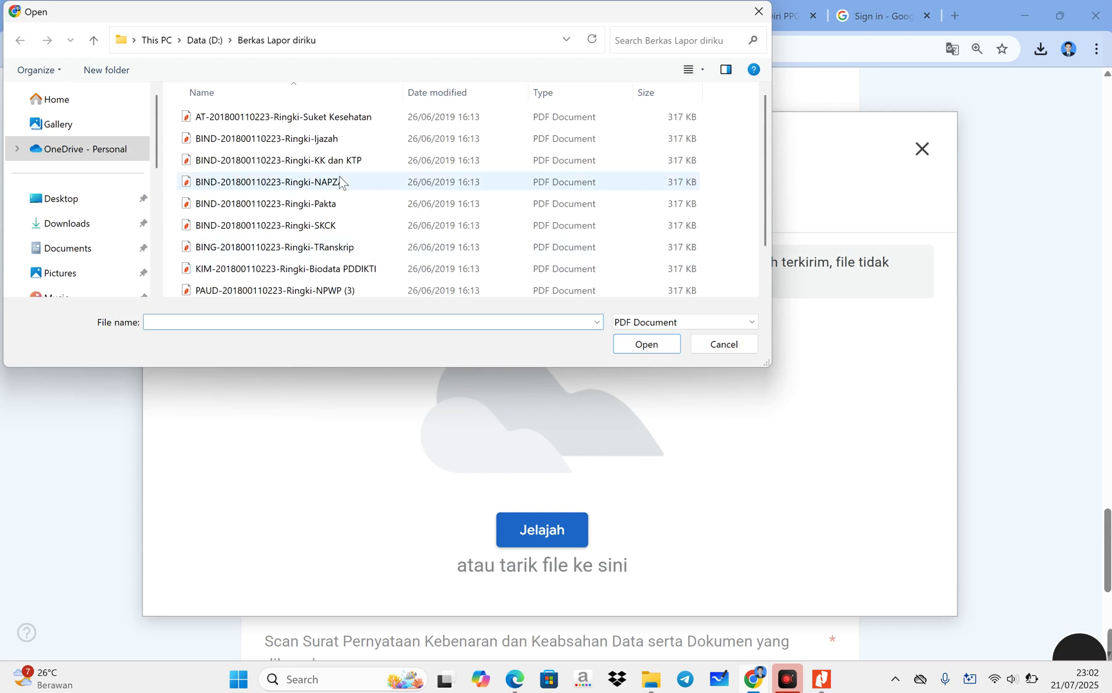
{"action": "left_click", "coordinate": [321, 160]}
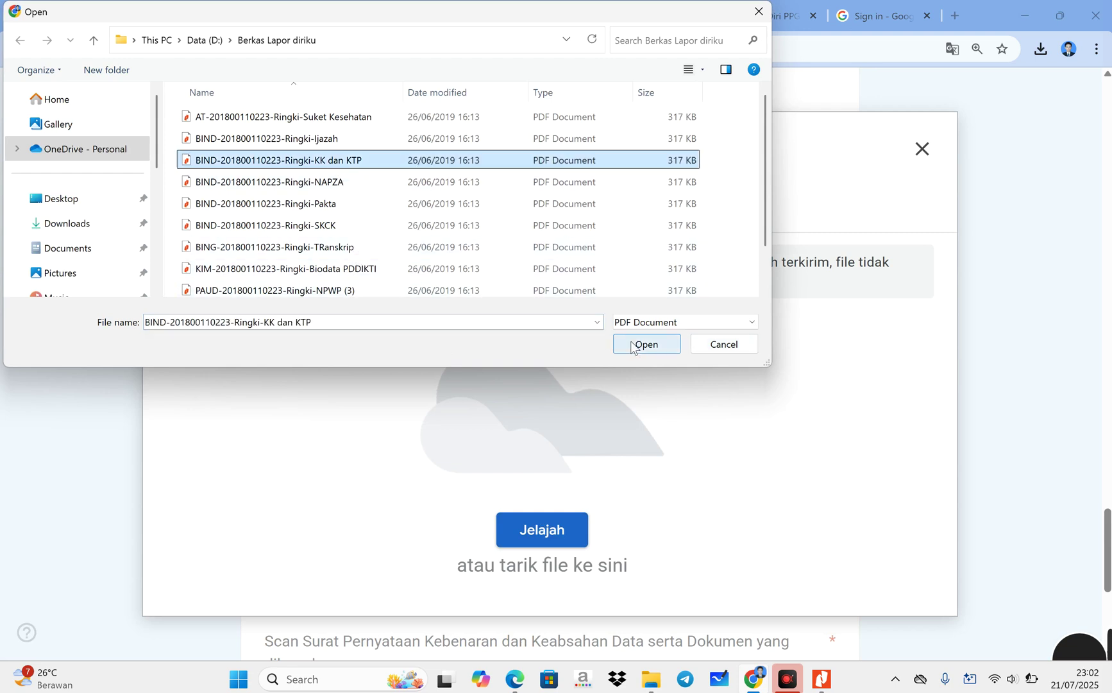
{"action": "left_click", "coordinate": [632, 342]}
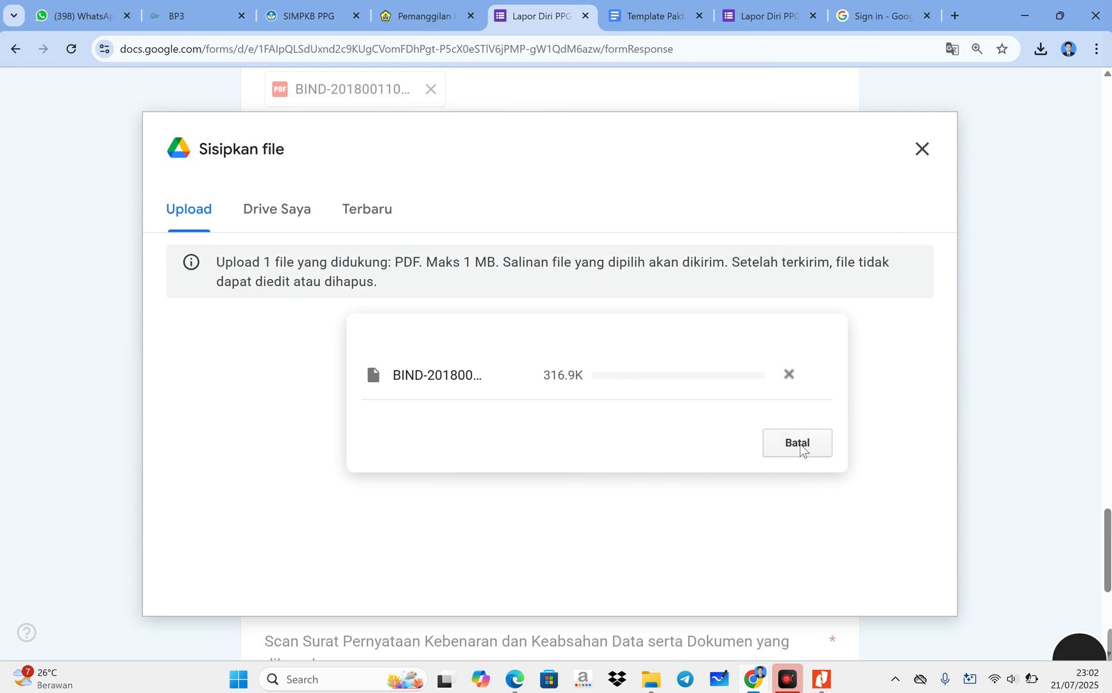
- Attach the PGSD Surat Pernyataan Kesanggupan PDF to the Kesanggupan statement question
{"action": "scroll", "coordinate": [524, 430], "scroll_direction": "down", "scroll_amount": 2}
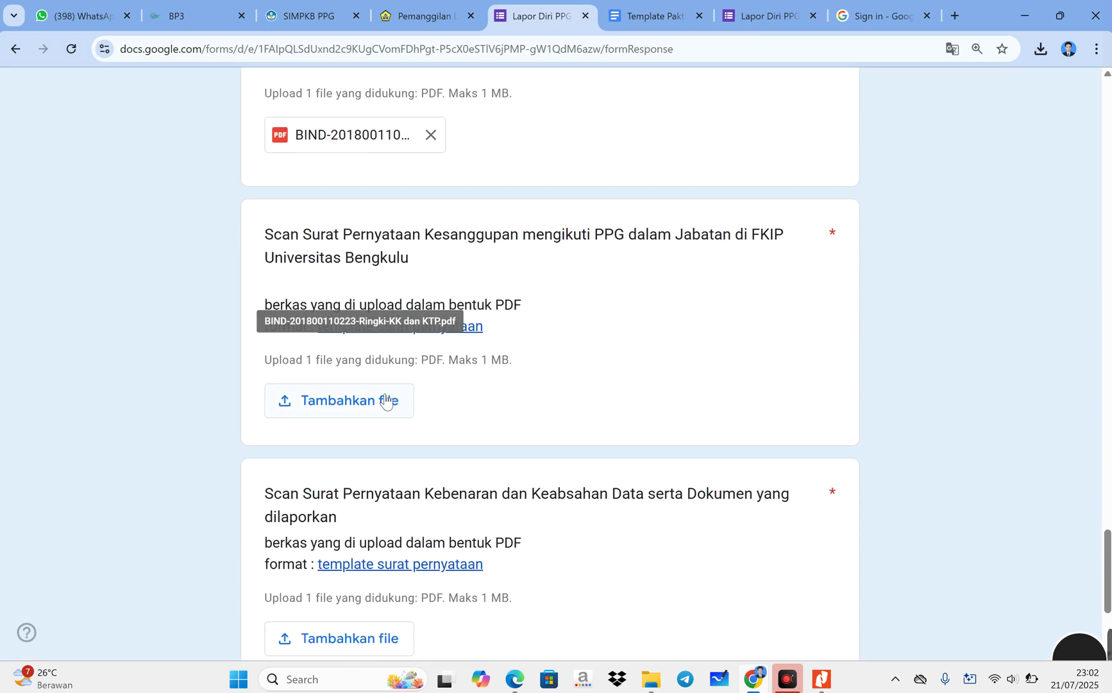
{"action": "left_click", "coordinate": [381, 396]}
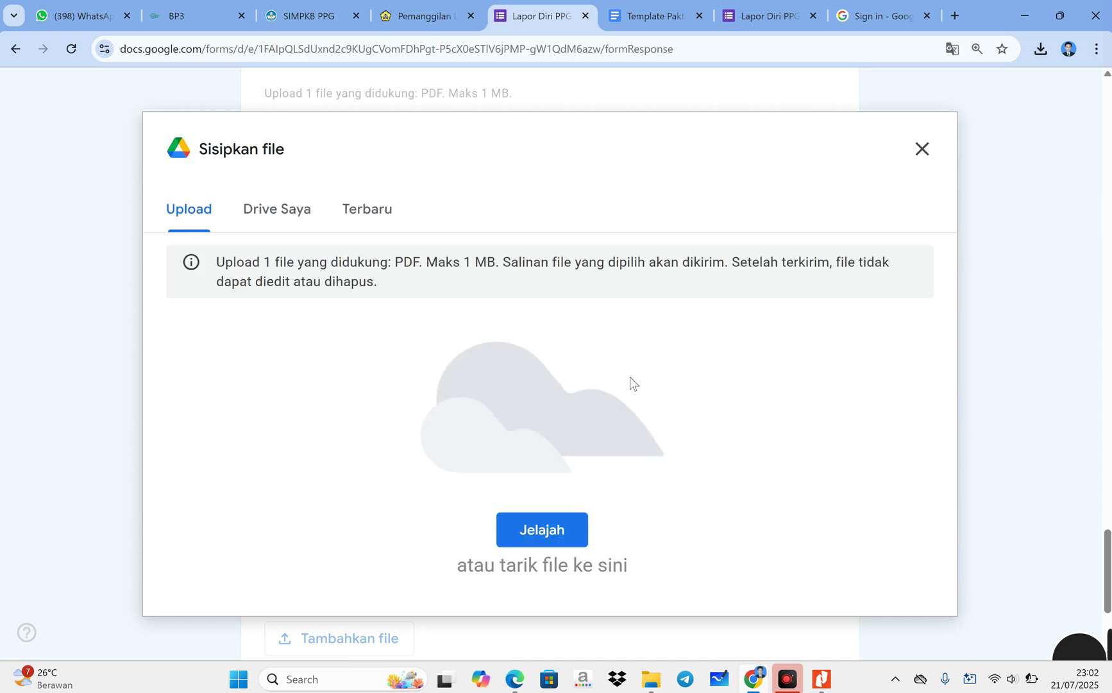
{"action": "left_click", "coordinate": [924, 151]}
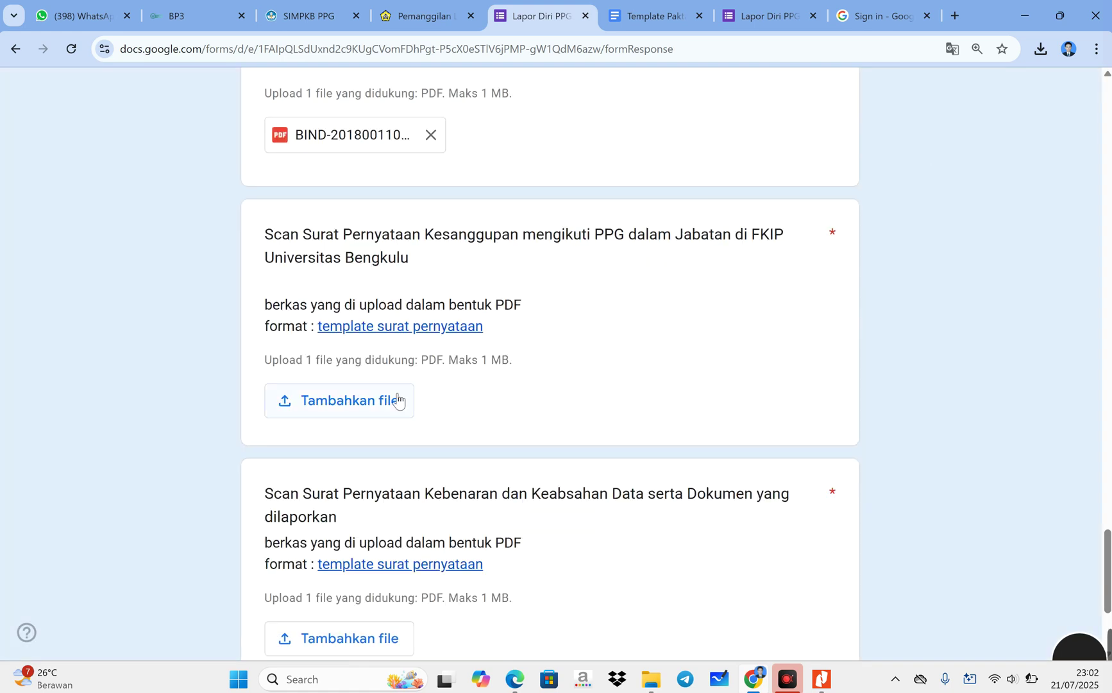
{"action": "left_click", "coordinate": [377, 404]}
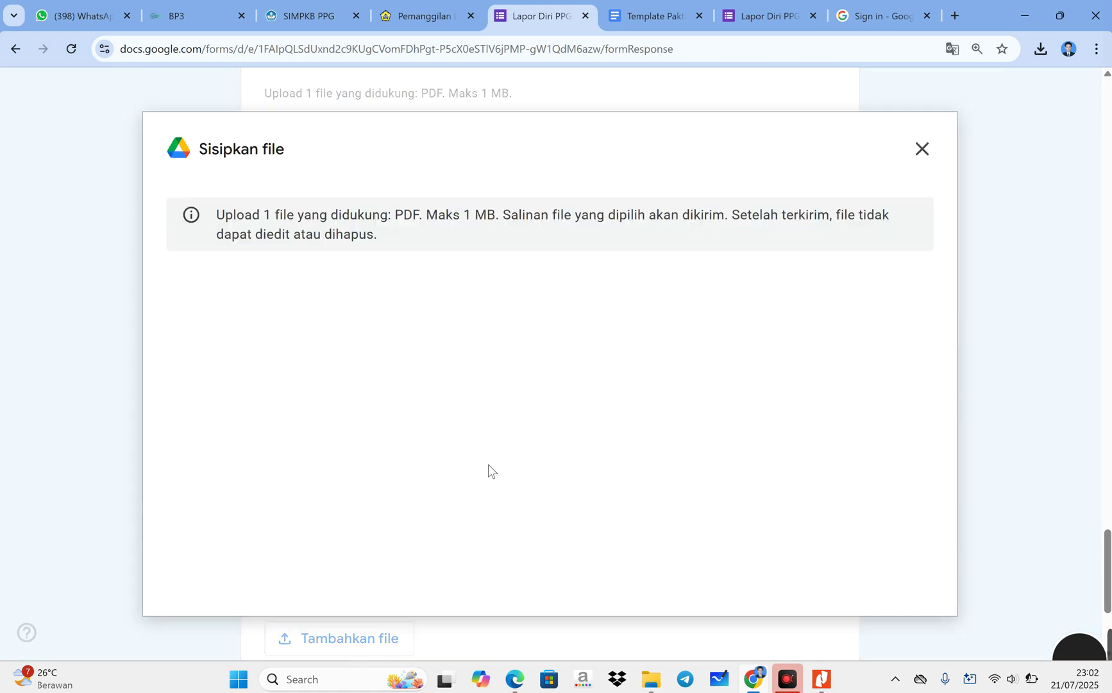
{"action": "left_click", "coordinate": [535, 544]}
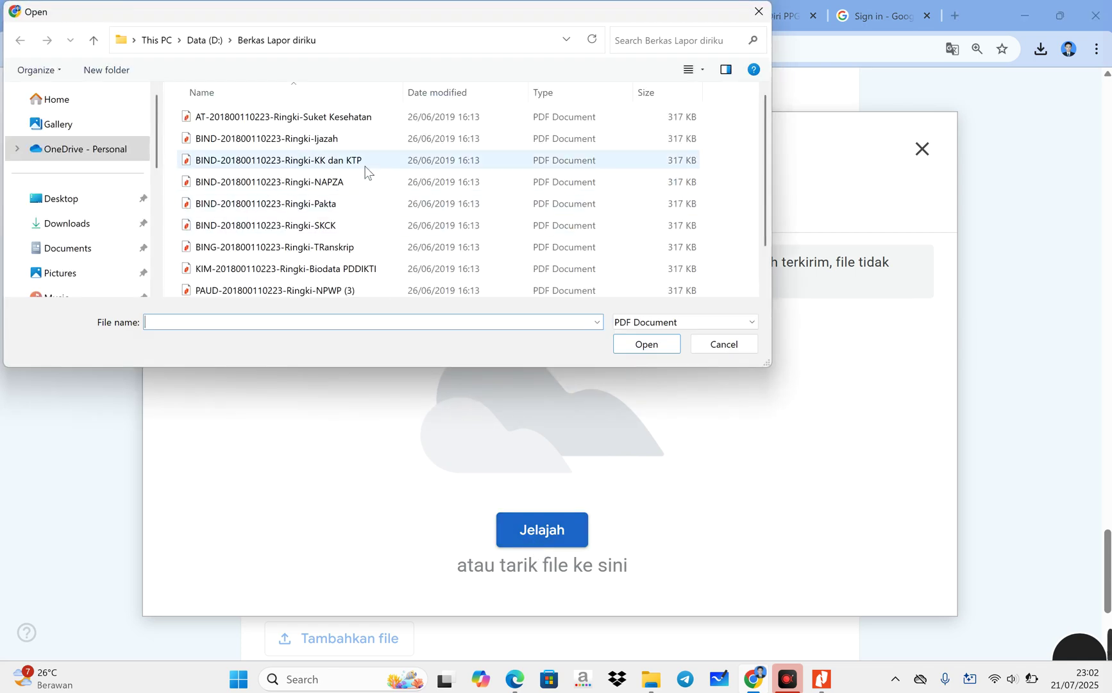
{"action": "scroll", "coordinate": [385, 213], "scroll_direction": "down", "scroll_amount": 1}
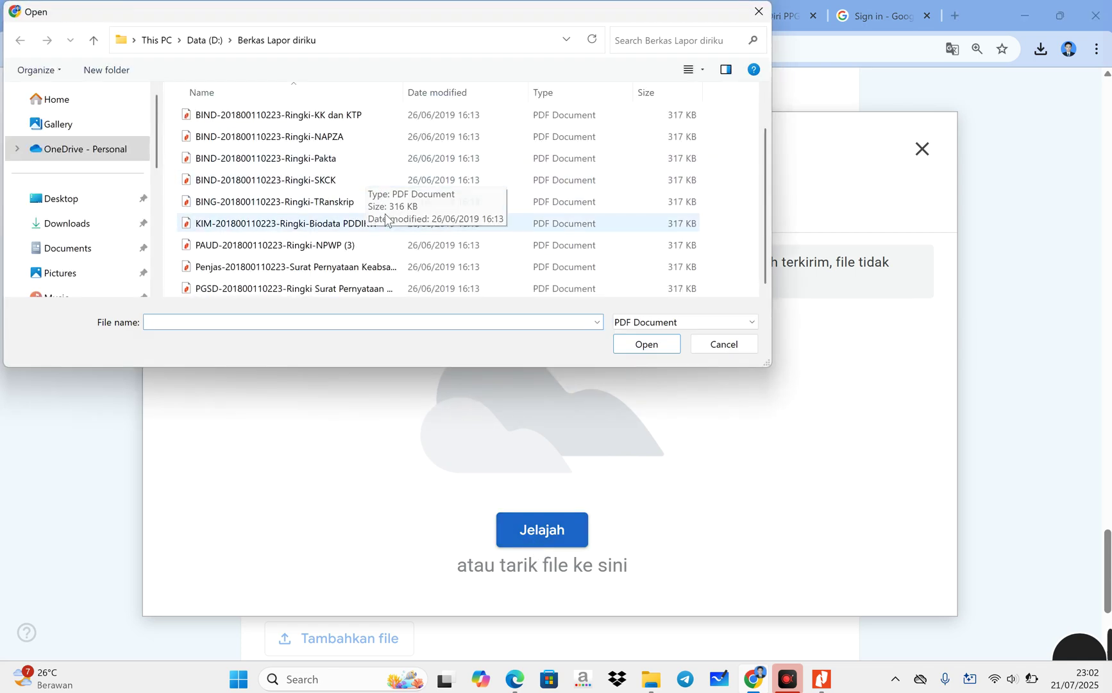
{"action": "left_click", "coordinate": [363, 290]}
{"action": "left_click", "coordinate": [645, 347]}
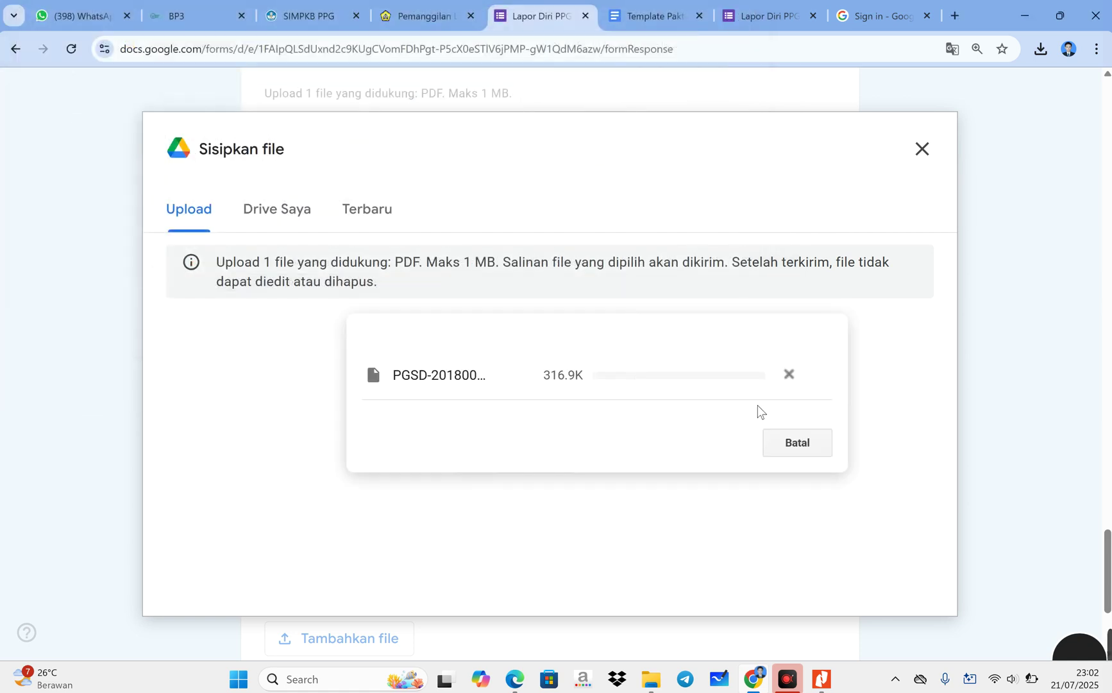
- Attach the Penjas Surat Pernyataan Keabsahan data PDF to the Kebenaran dan Keabsahan Data question
{"action": "scroll", "coordinate": [448, 447], "scroll_direction": "down", "scroll_amount": 4}
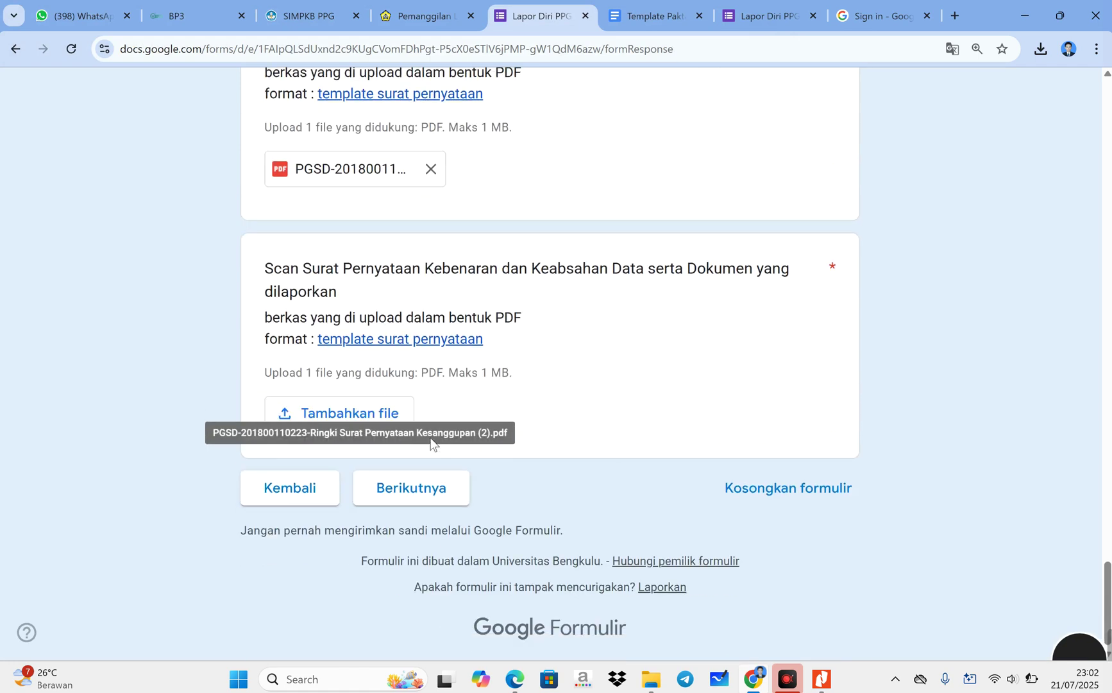
{"action": "left_click", "coordinate": [392, 416]}
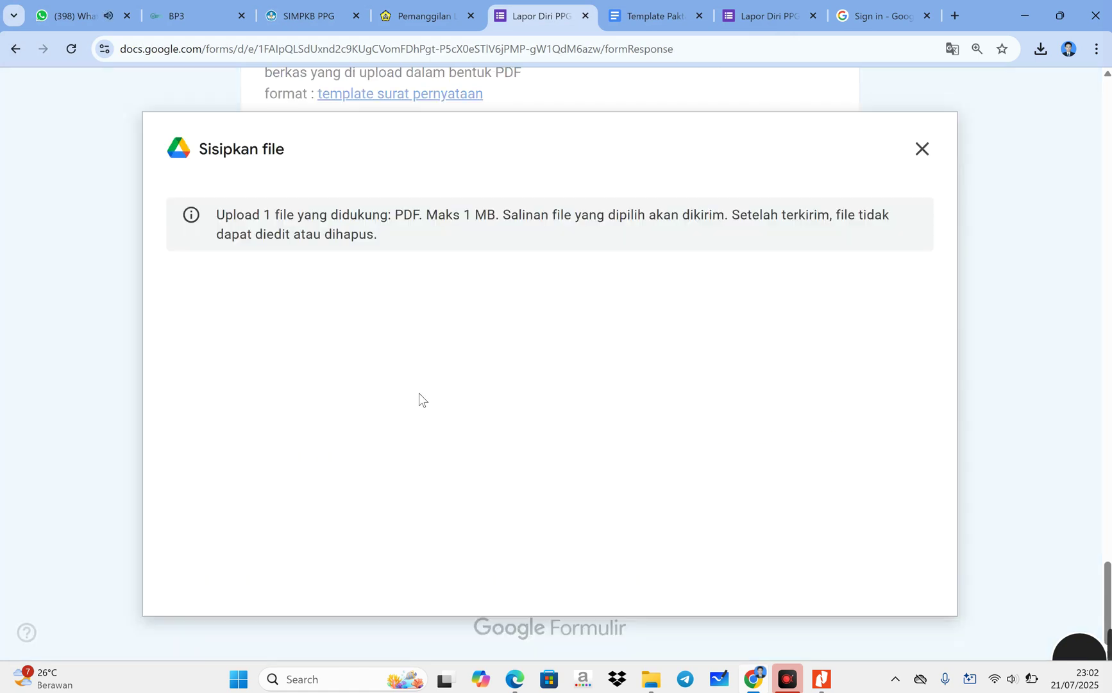
{"action": "left_click", "coordinate": [535, 523]}
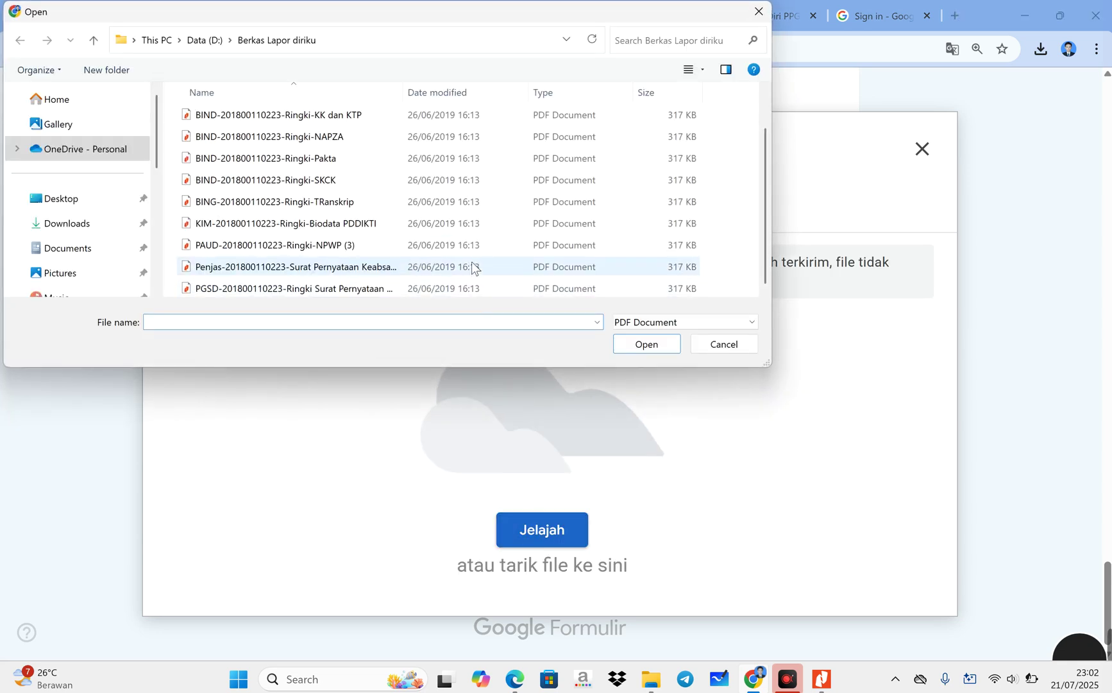
{"action": "left_click", "coordinate": [391, 271]}
{"action": "left_click", "coordinate": [650, 348]}
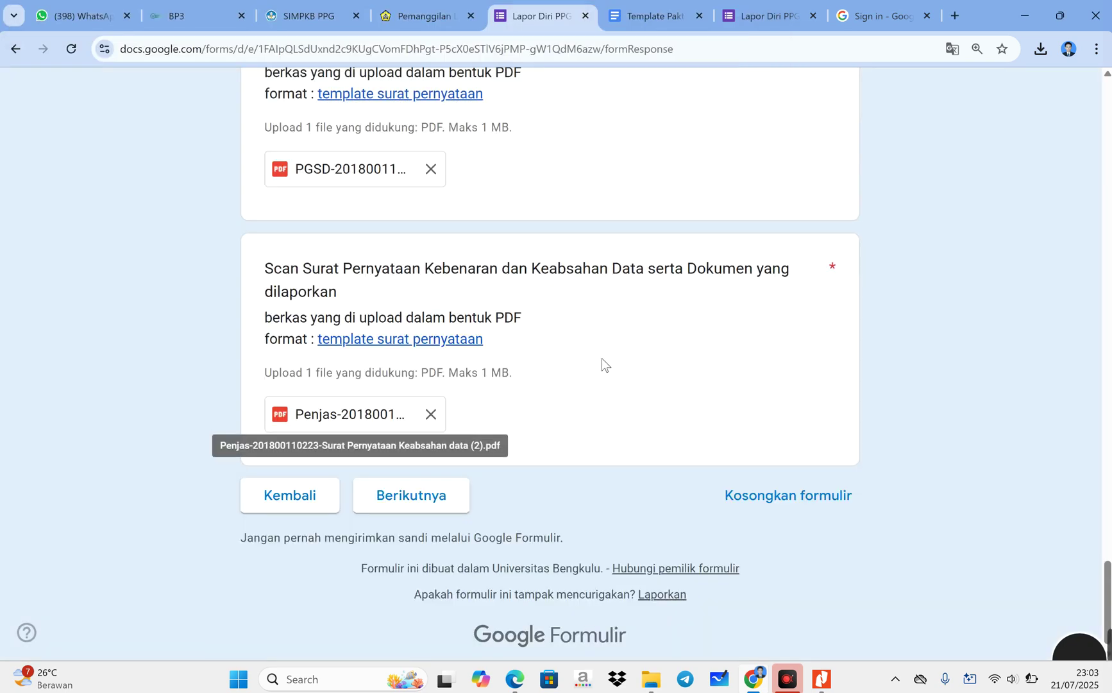
{"action": "scroll", "coordinate": [636, 430], "scroll_direction": "up", "scroll_amount": 5}
{"action": "scroll", "coordinate": [636, 427], "scroll_direction": "down", "scroll_amount": 6}
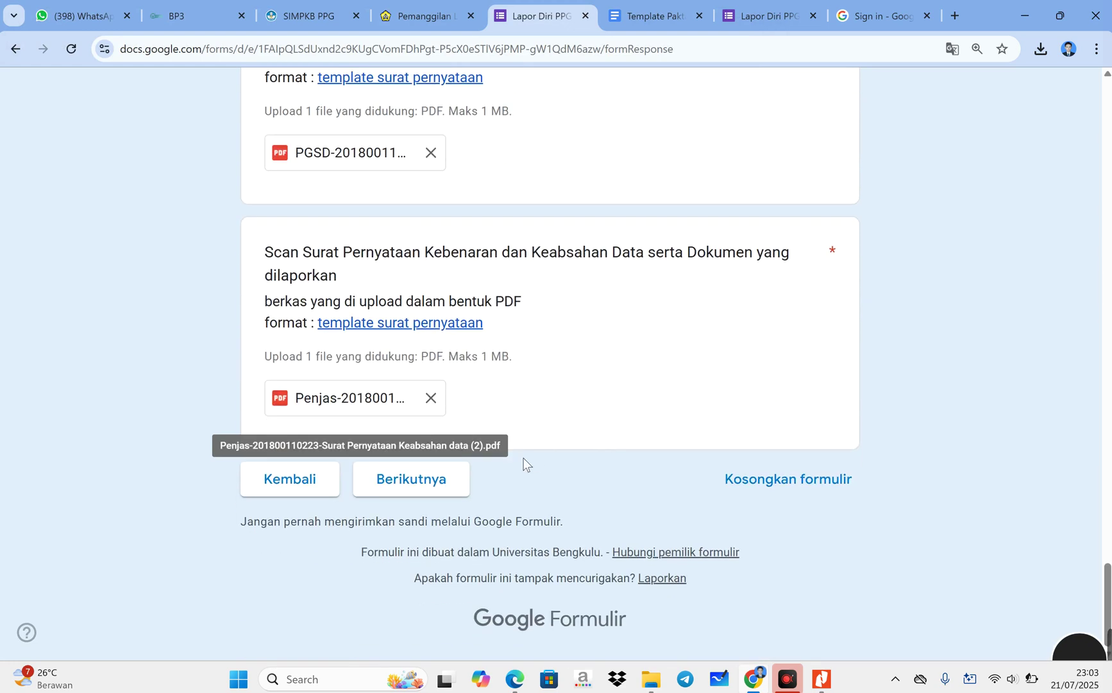
{"action": "scroll", "coordinate": [816, 362], "scroll_direction": "up", "scroll_amount": 15}
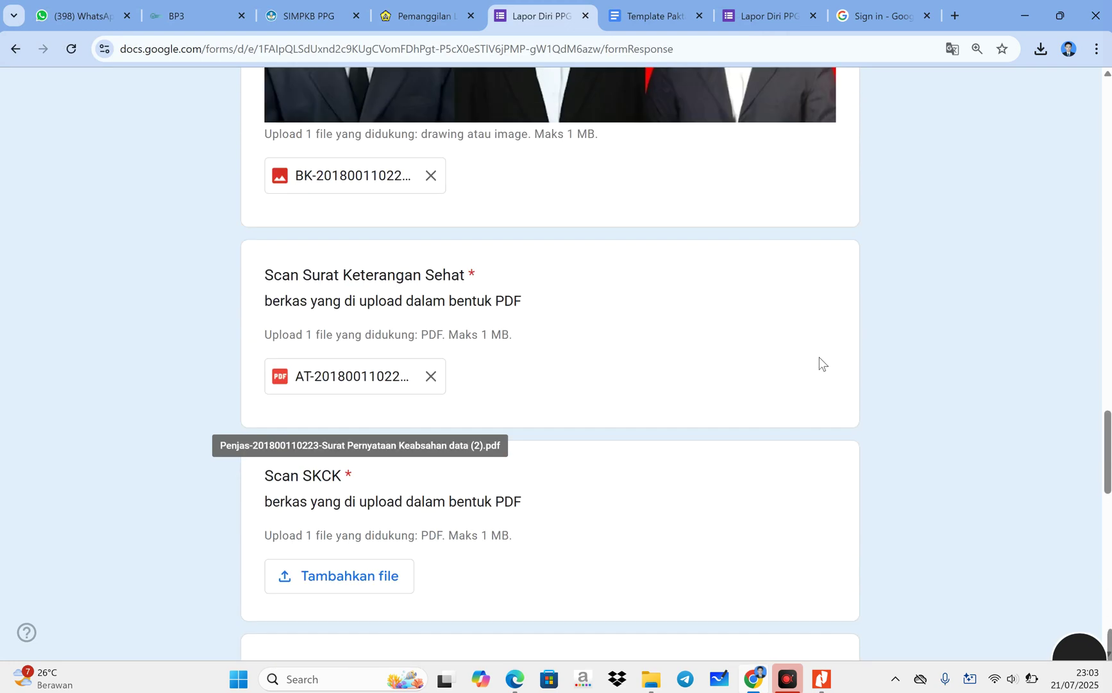
{"action": "scroll", "coordinate": [821, 355], "scroll_direction": "up", "scroll_amount": 18}
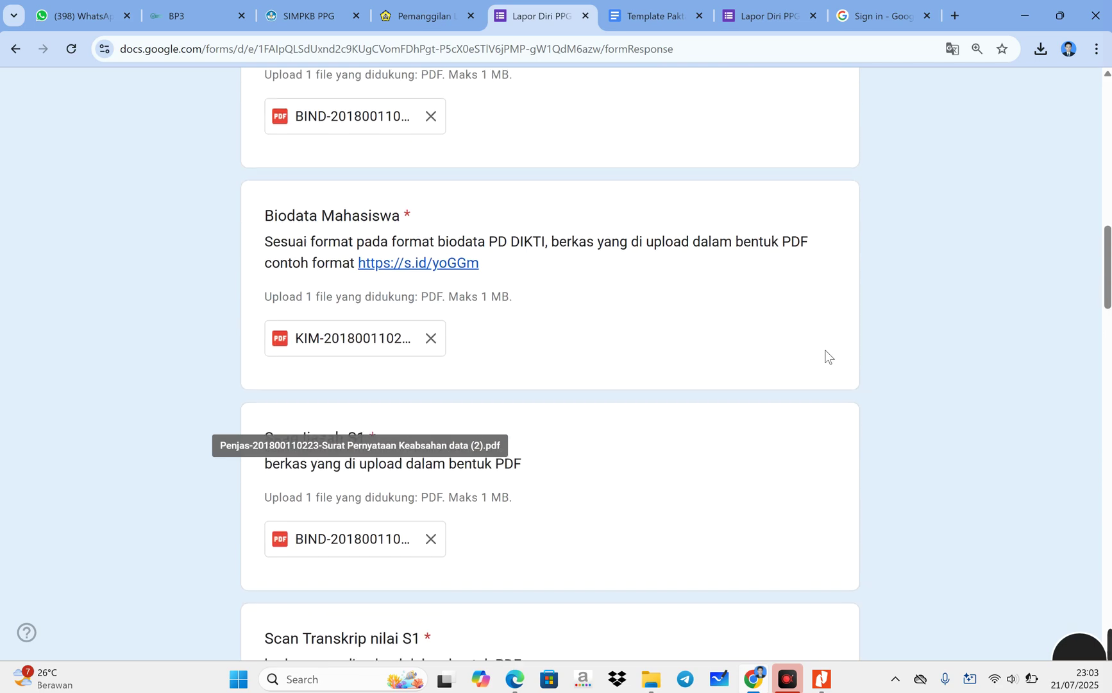
{"action": "scroll", "coordinate": [827, 354], "scroll_direction": "up", "scroll_amount": 6}
{"action": "scroll", "coordinate": [828, 347], "scroll_direction": "down", "scroll_amount": 20}
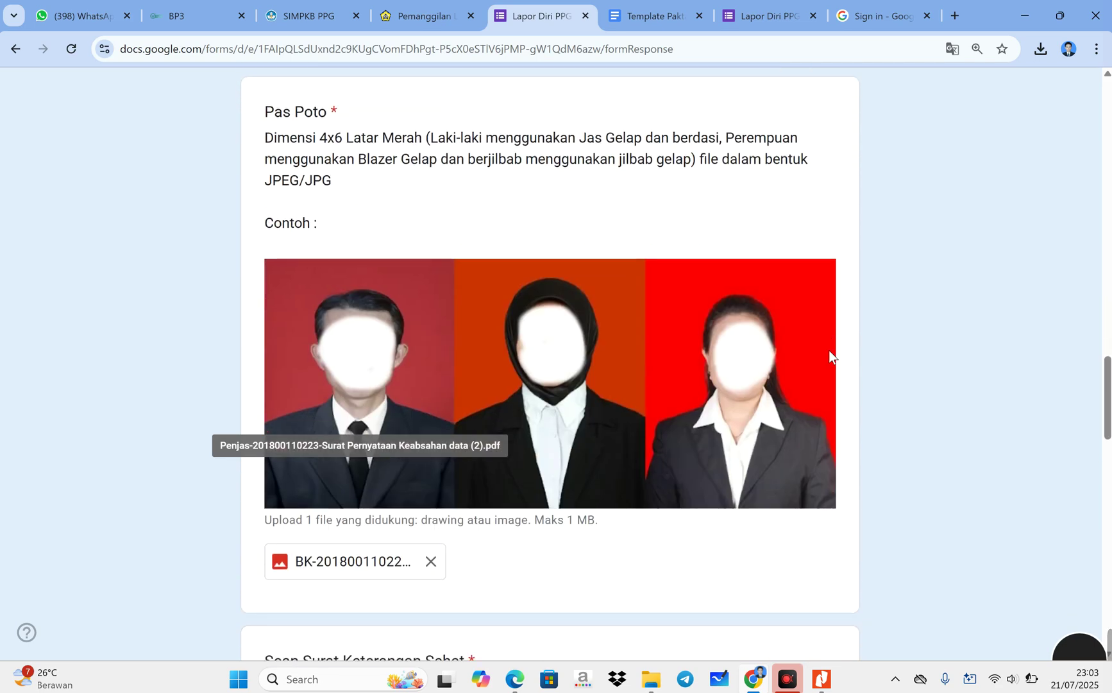
{"action": "scroll", "coordinate": [831, 357], "scroll_direction": "down", "scroll_amount": 15}
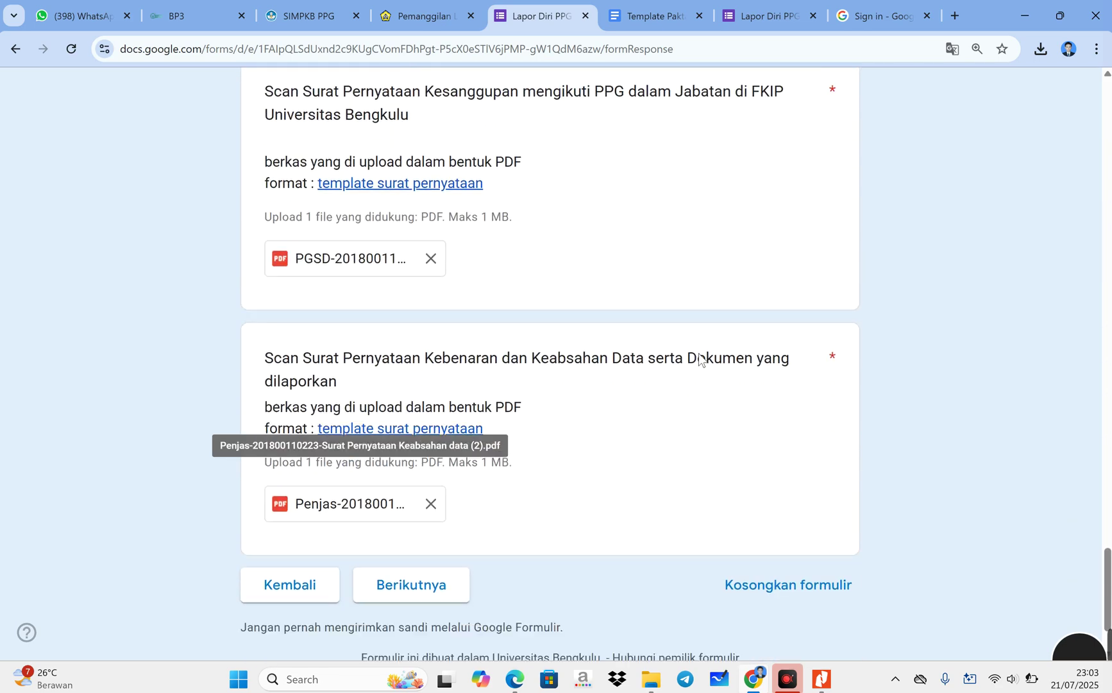
- Upload the SKCK PDF to the required Scan SKCK question, then continue with Berikutnya
{"action": "left_click", "coordinate": [422, 489]}
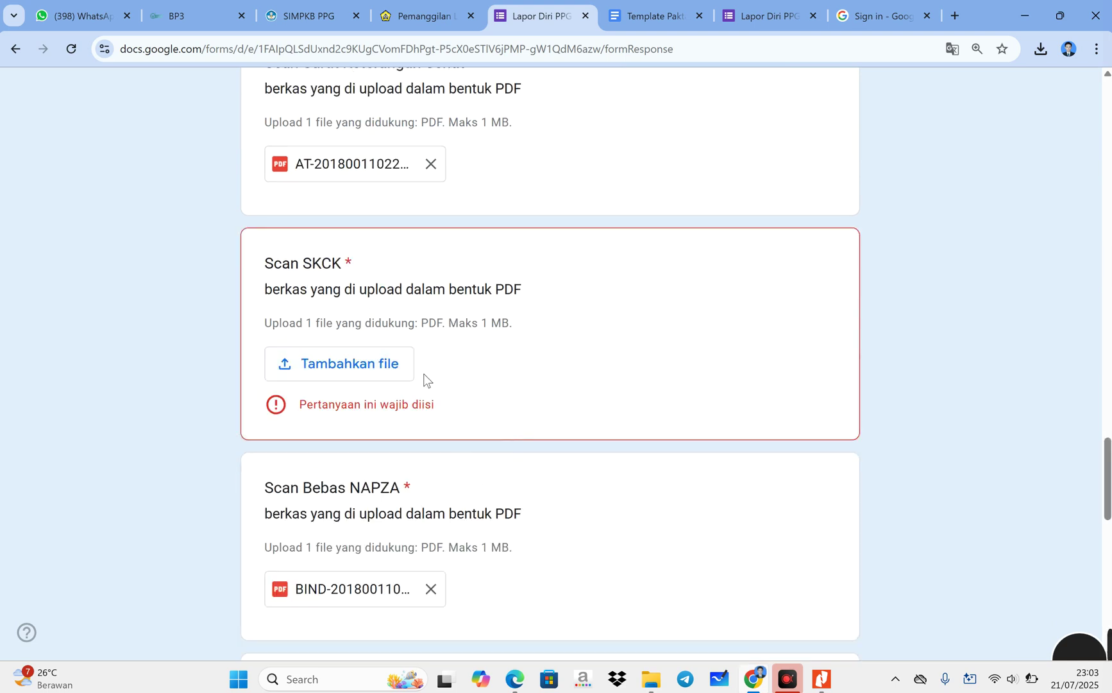
{"action": "left_click", "coordinate": [376, 370]}
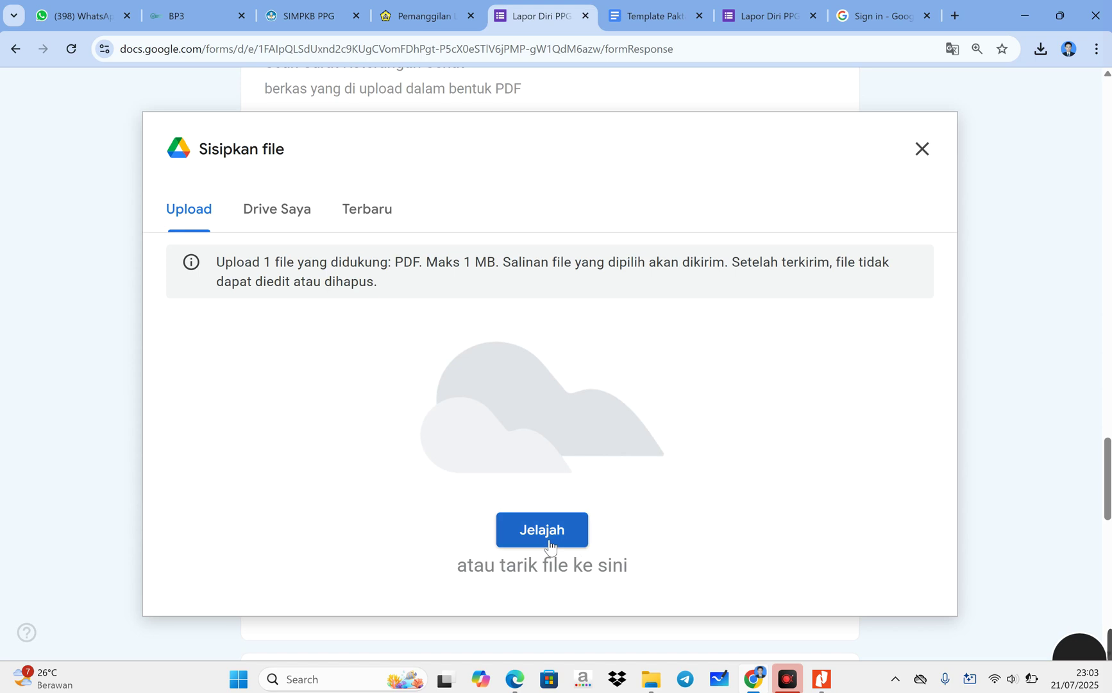
{"action": "left_click", "coordinate": [548, 532]}
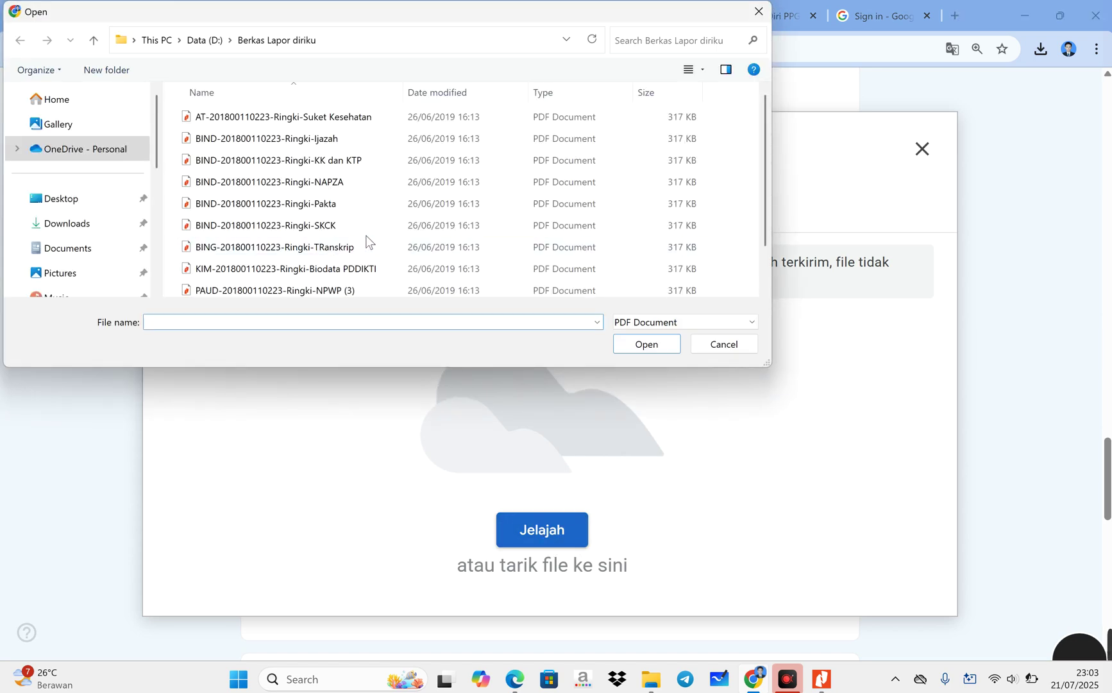
{"action": "scroll", "coordinate": [360, 241], "scroll_direction": "down", "scroll_amount": 1}
{"action": "left_click", "coordinate": [343, 180]}
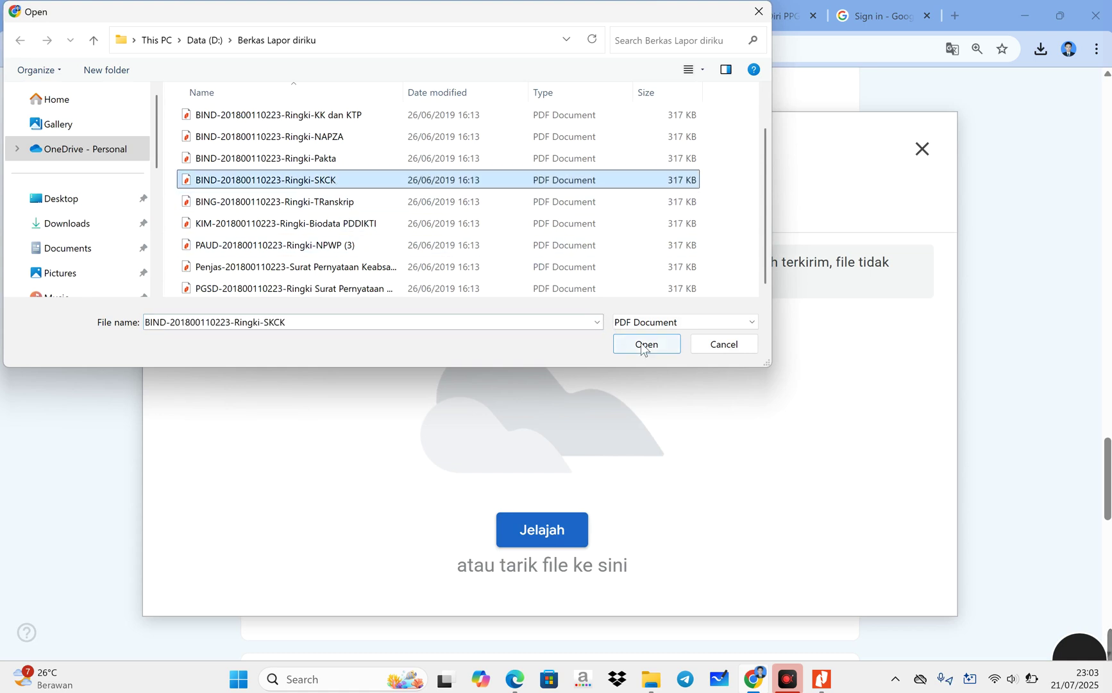
{"action": "left_click", "coordinate": [641, 343]}
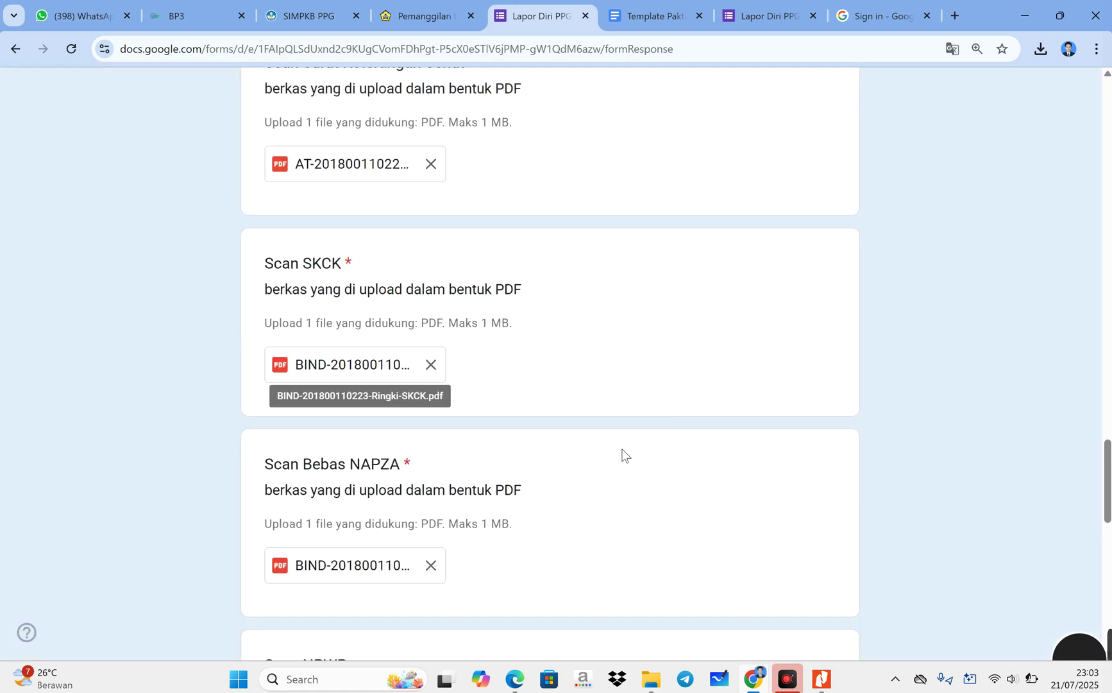
{"action": "scroll", "coordinate": [622, 455], "scroll_direction": "down", "scroll_amount": 12}
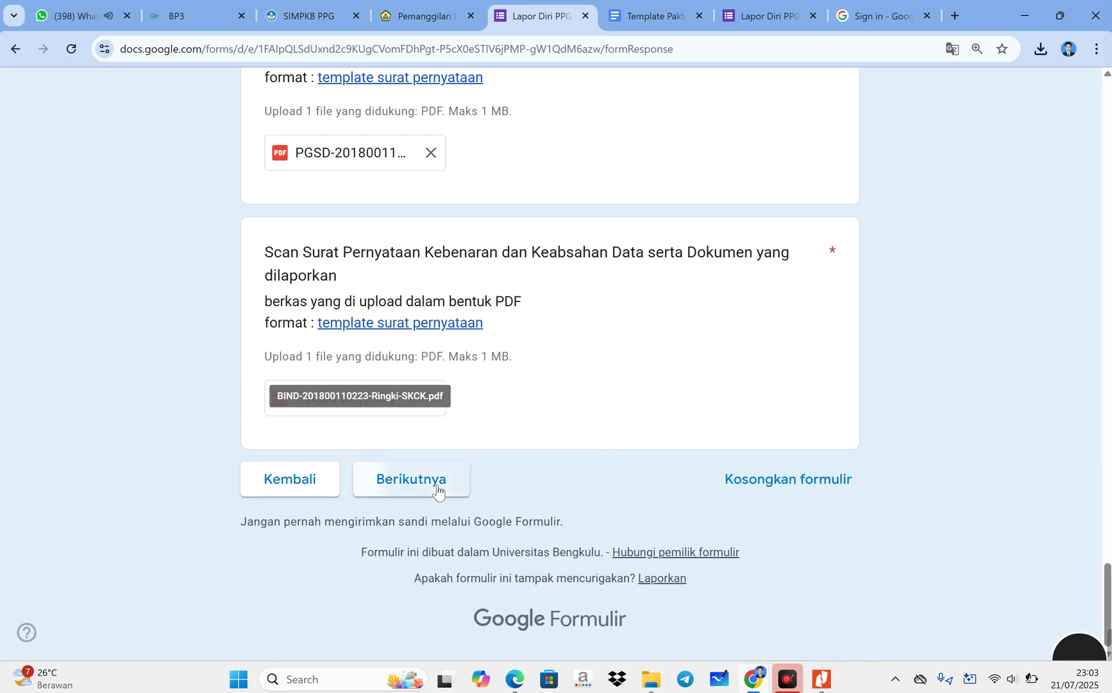
{"action": "left_click", "coordinate": [439, 490]}
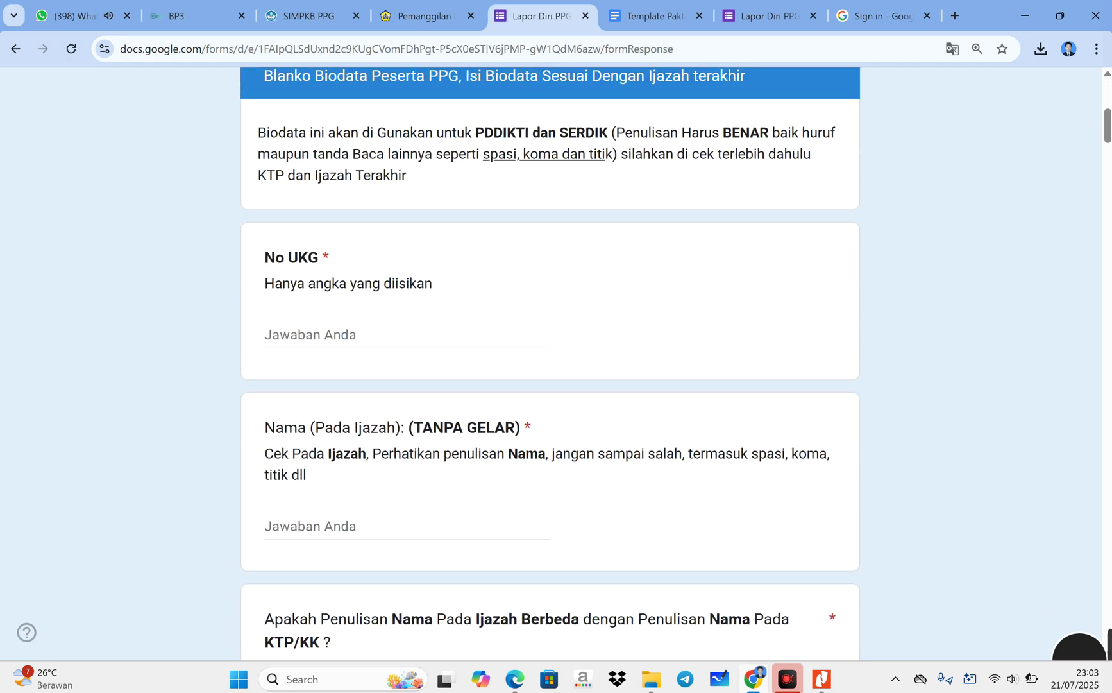
- Enter the participant's 12-digit No UKG number, correcting its final digits
{"action": "left_click", "coordinate": [267, 334]}
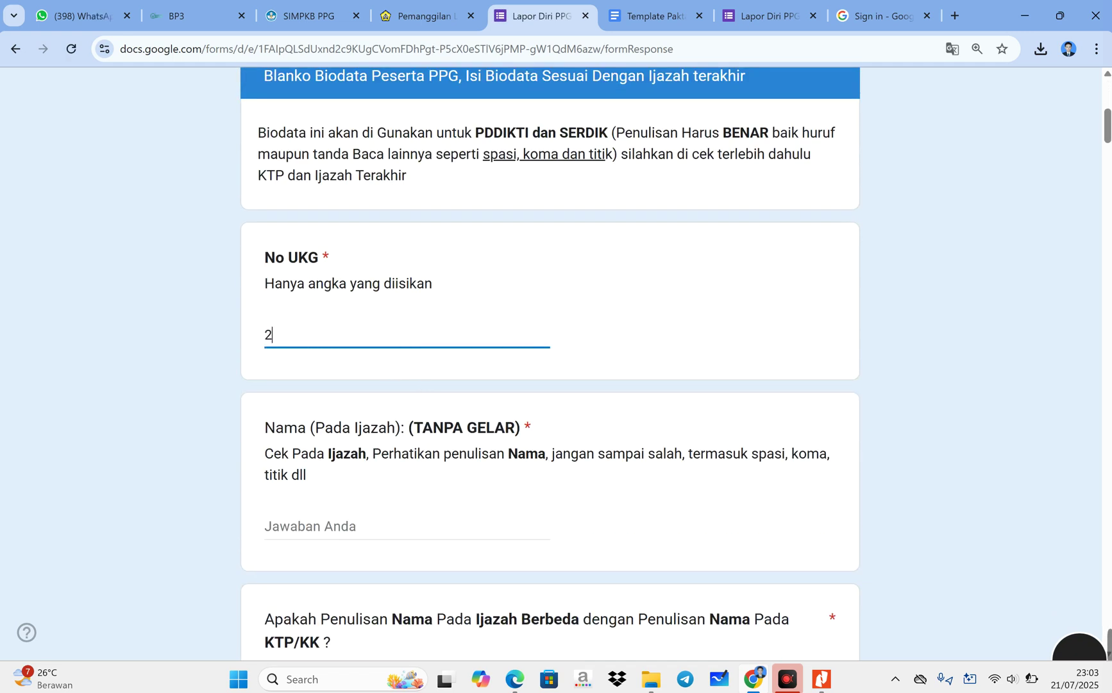
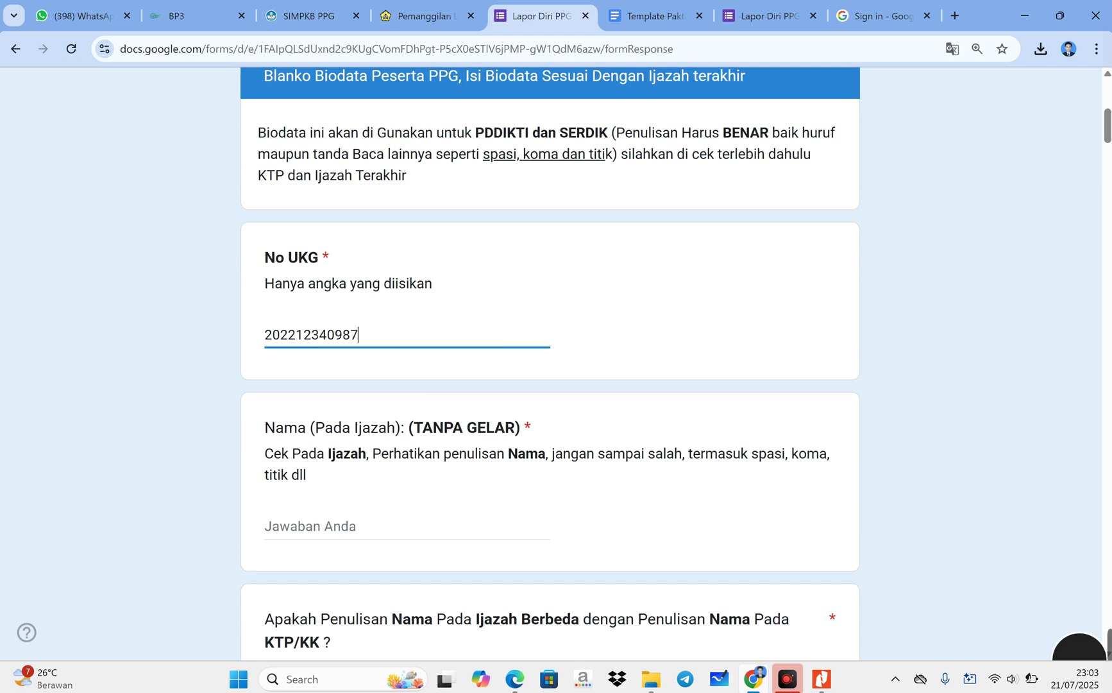
{"action": "scroll", "coordinate": [368, 334], "scroll_direction": "down", "scroll_amount": 1}
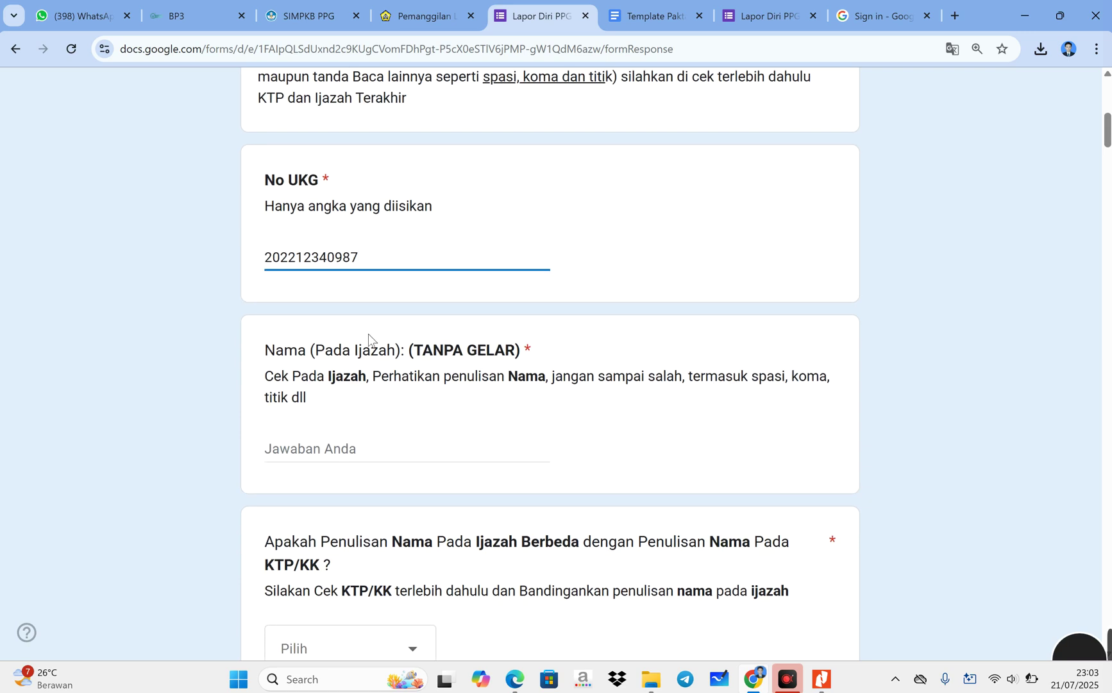
{"action": "key", "text": "BackSpace"}
{"action": "key", "text": "Tab"}
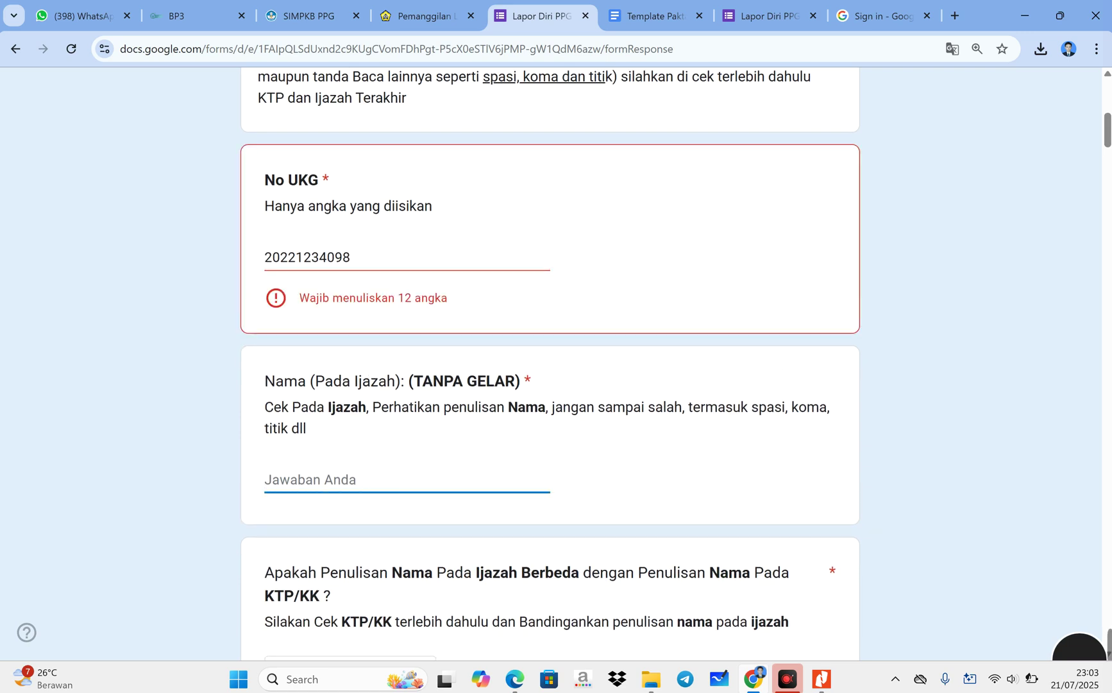
{"action": "left_click", "coordinate": [374, 258]}
{"action": "type", "text": "0"}
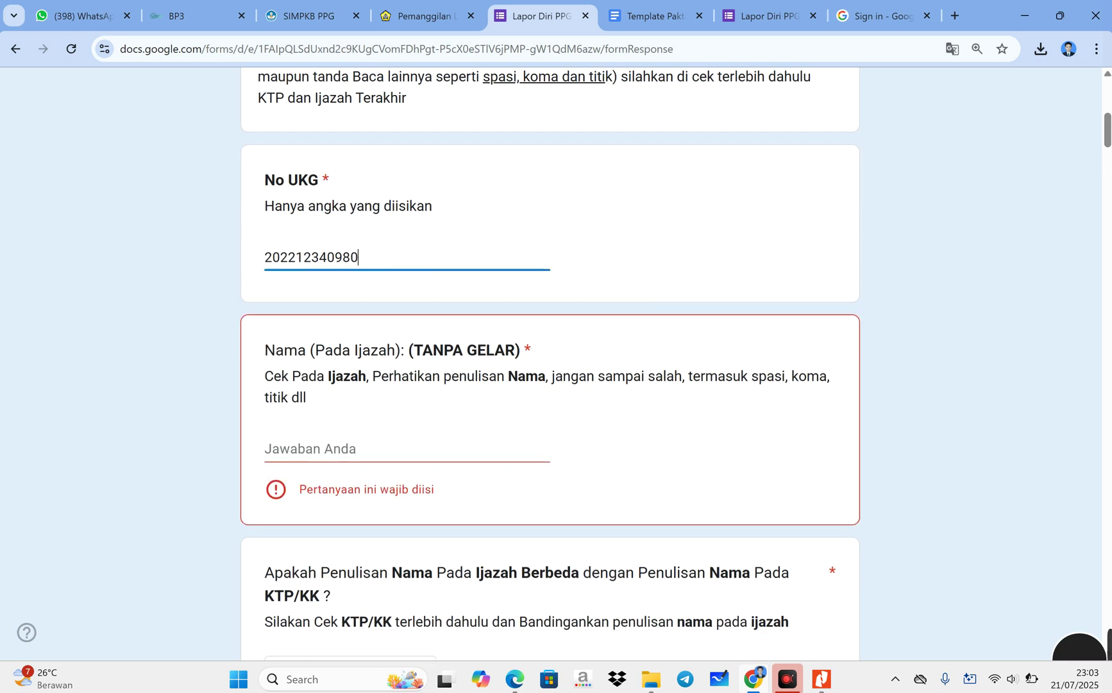
{"action": "key", "text": "Tab"}
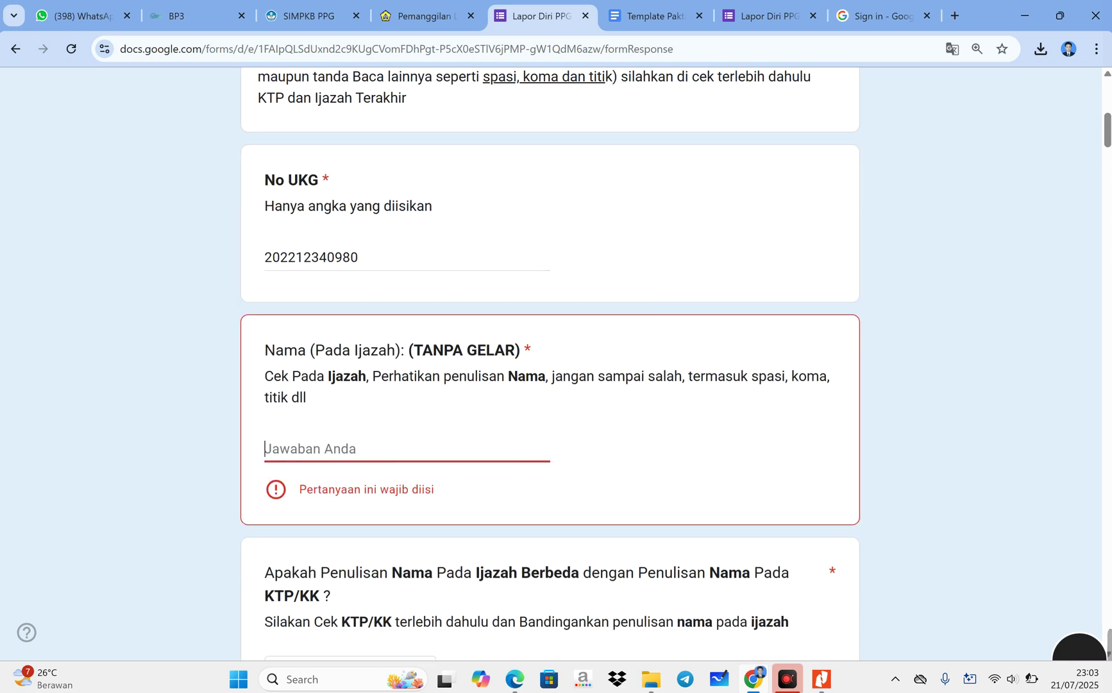
- Type the first name into the diploma and KTP/KK name fields and answer Ya on names differing
{"action": "type", "text": "Ringki"}
{"action": "scroll", "coordinate": [397, 417], "scroll_direction": "down", "scroll_amount": 3}
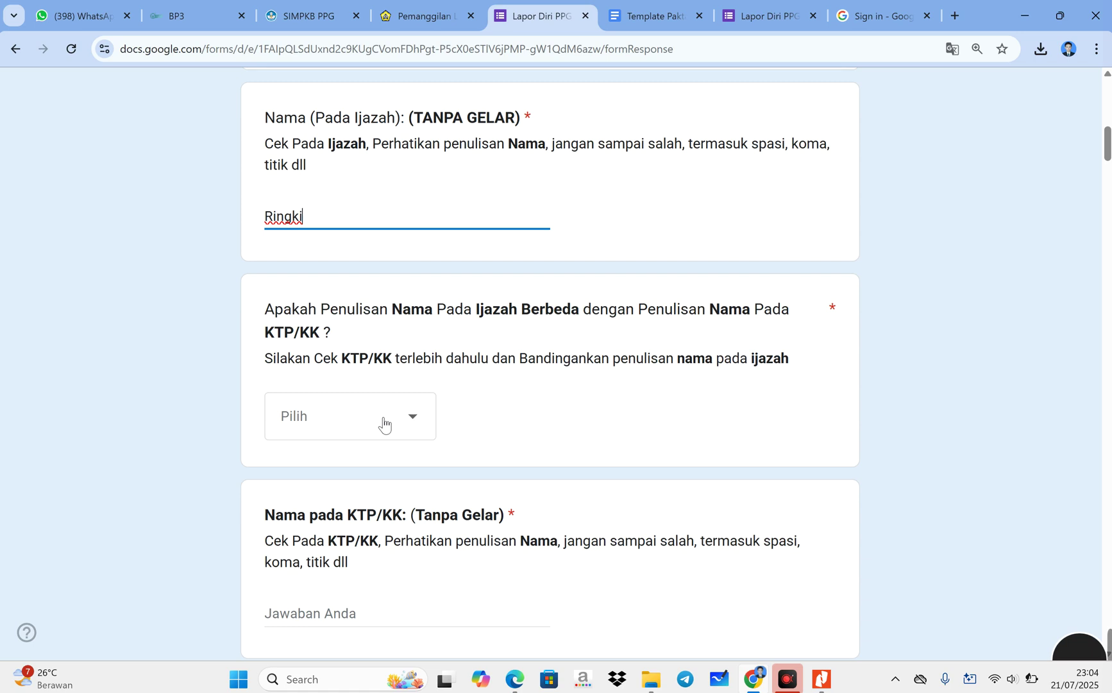
{"action": "type", "text": "A"}
{"action": "left_click", "coordinate": [367, 593]}
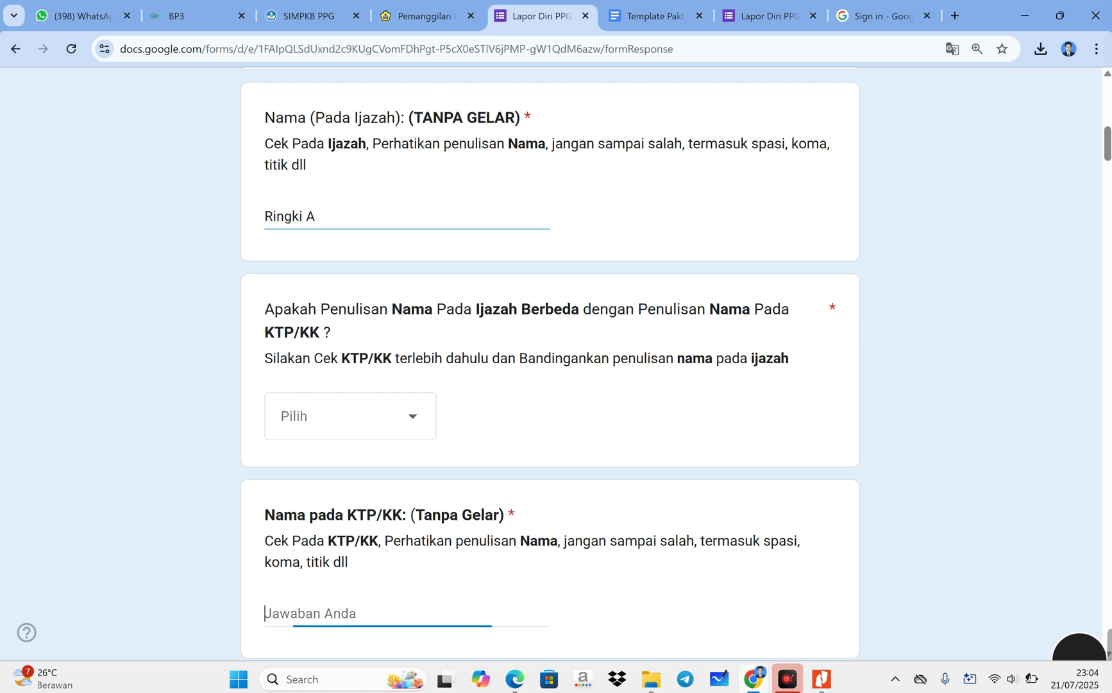
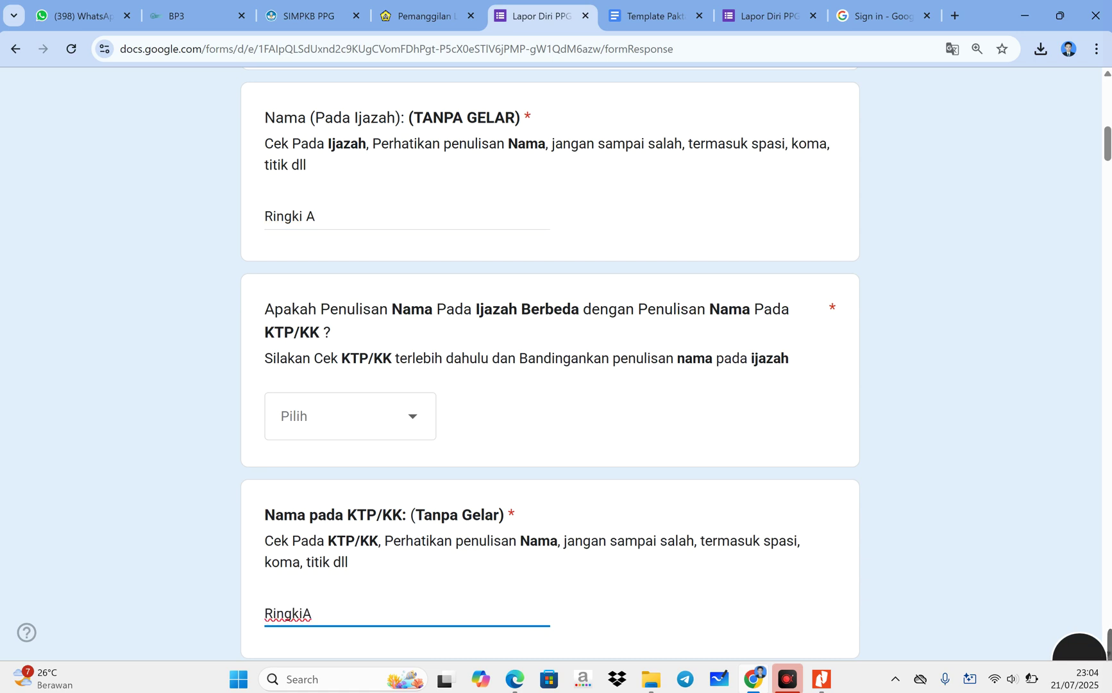
{"action": "left_click_drag", "start_coordinate": [480, 309], "coordinate": [553, 309]}
{"action": "left_click", "coordinate": [419, 432]}
{"action": "left_click", "coordinate": [371, 478]}
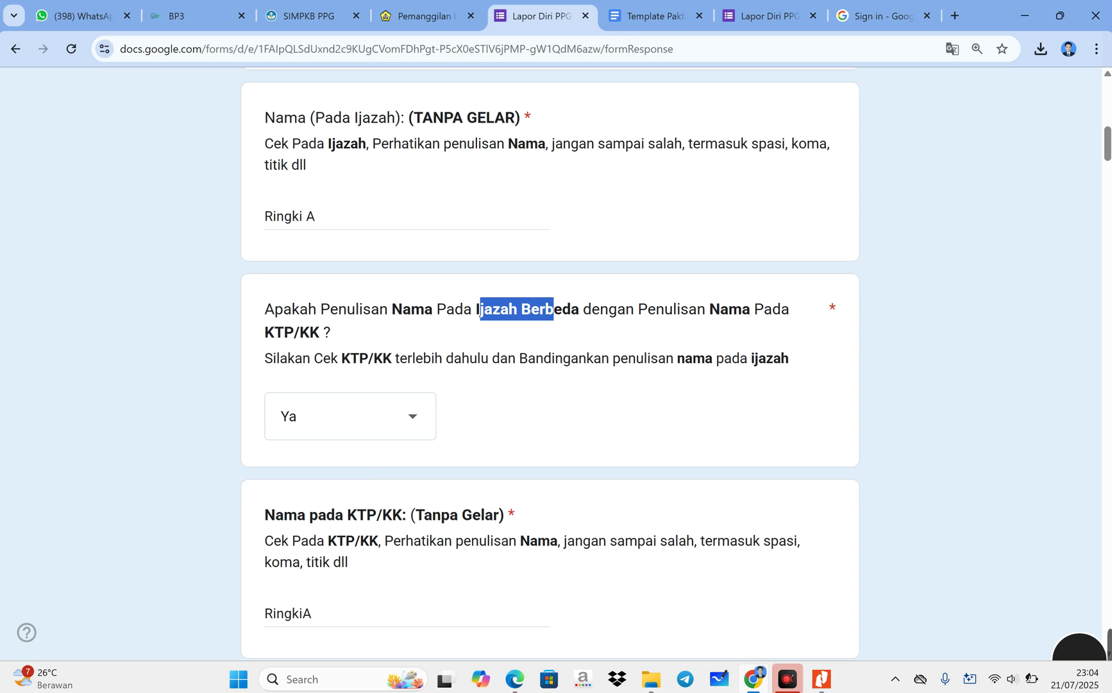
- Extend the diploma name with the surname and S.Pd. degree, and tidy the KTP/KK name
{"action": "double_click", "coordinate": [306, 216]}
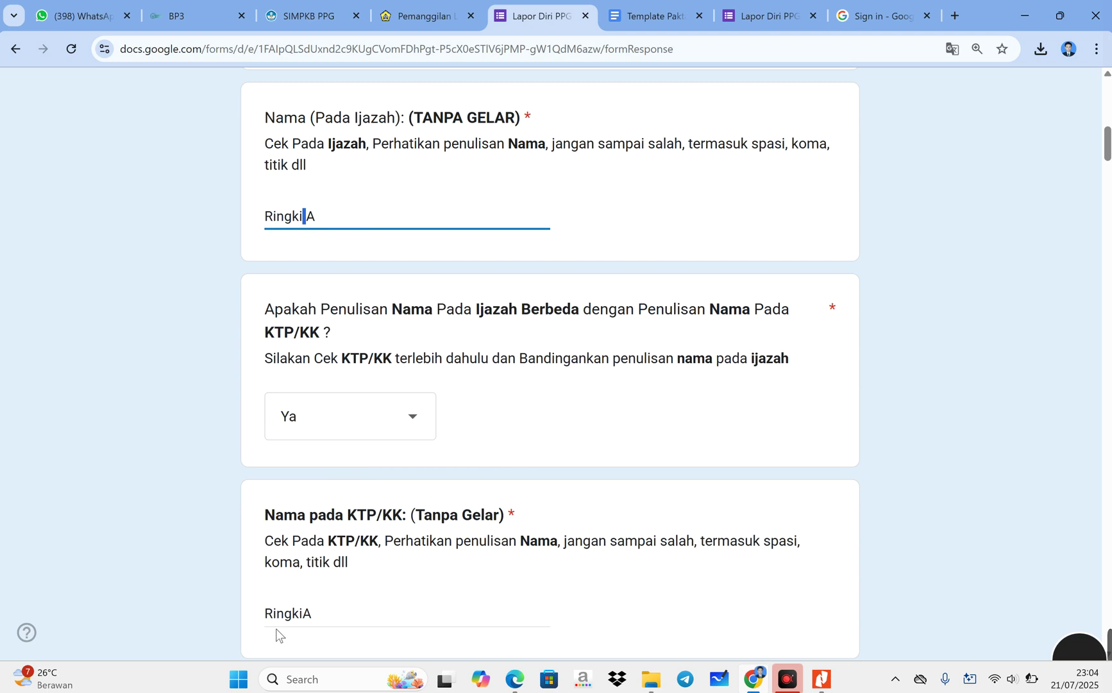
{"action": "key", "text": "Left"}
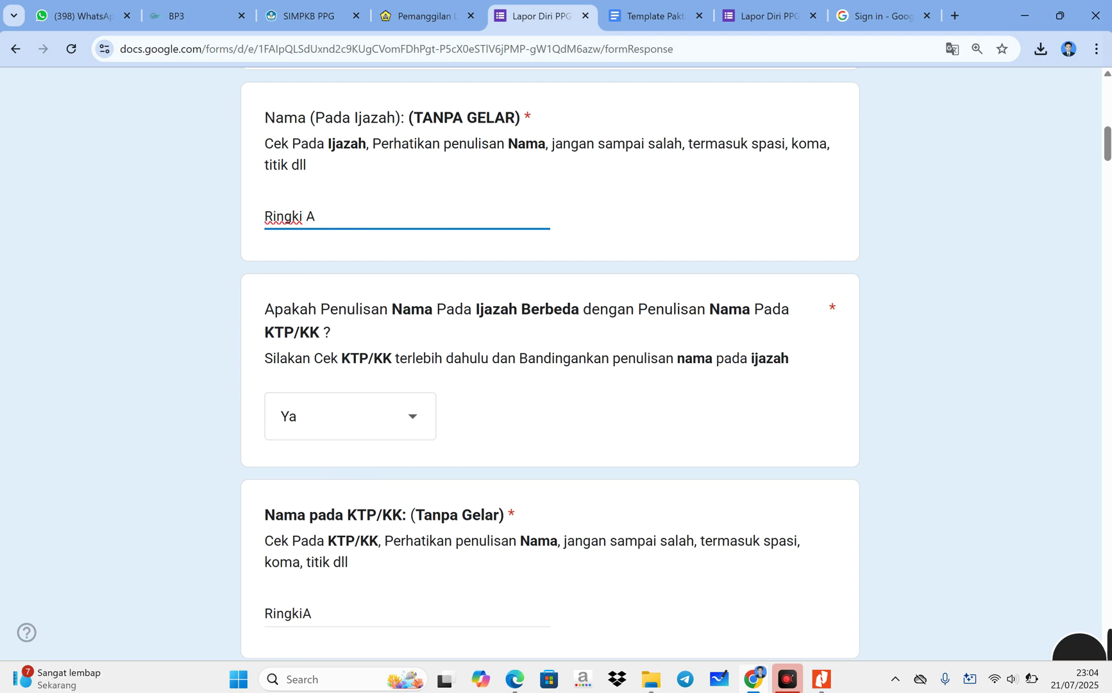
{"action": "left_click", "coordinate": [302, 613]}
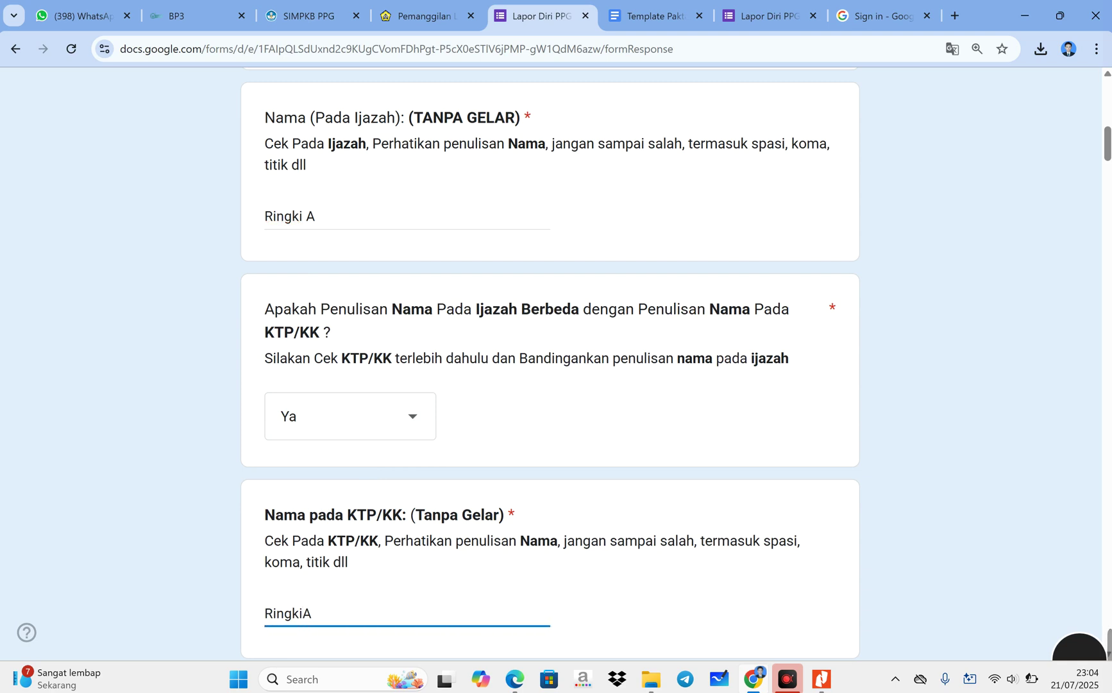
{"action": "key", "text": "Delete"}
{"action": "left_click", "coordinate": [340, 216]}
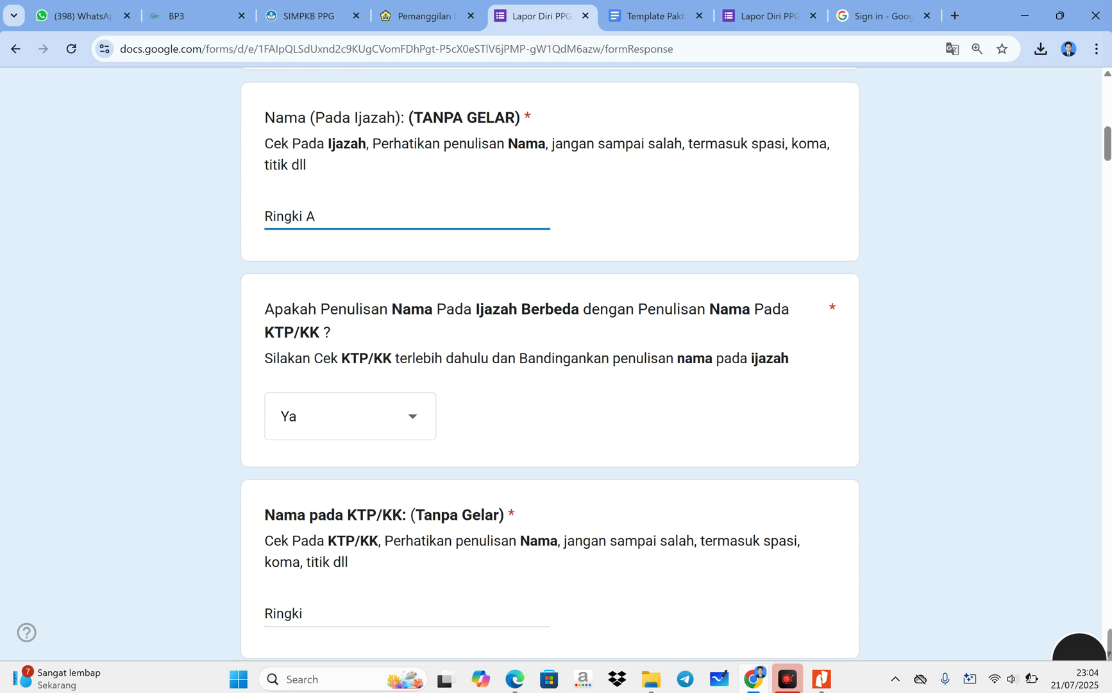
{"action": "type", "text": ","}
{"action": "key", "text": "BackSpace"}
{"action": "key", "text": "BackSpace"}
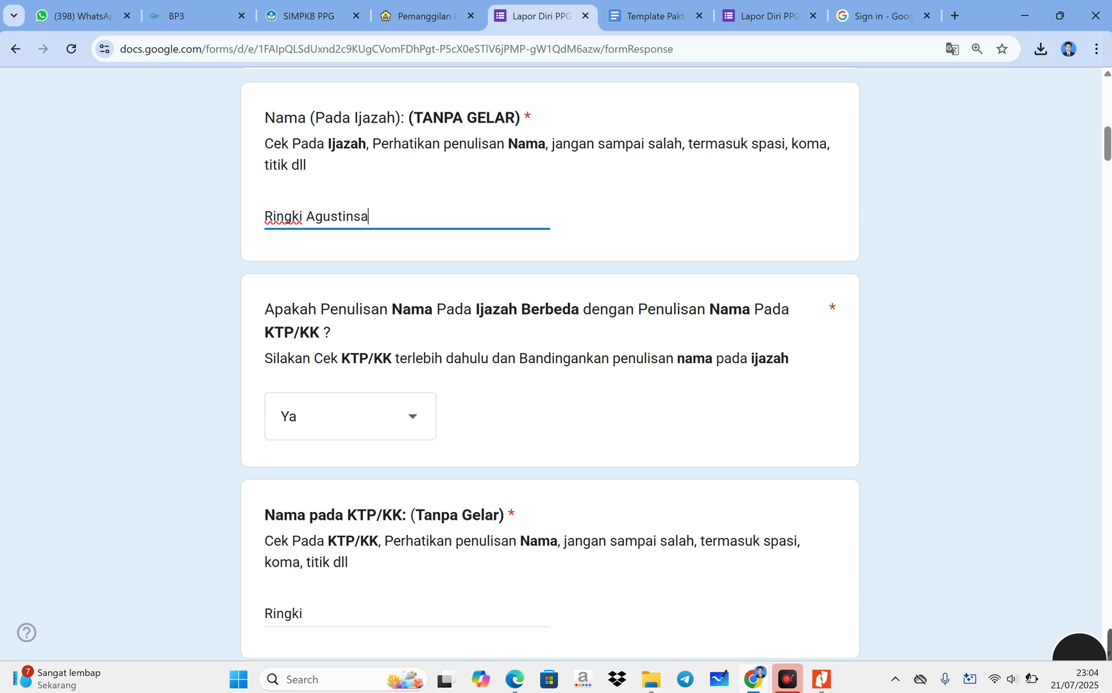
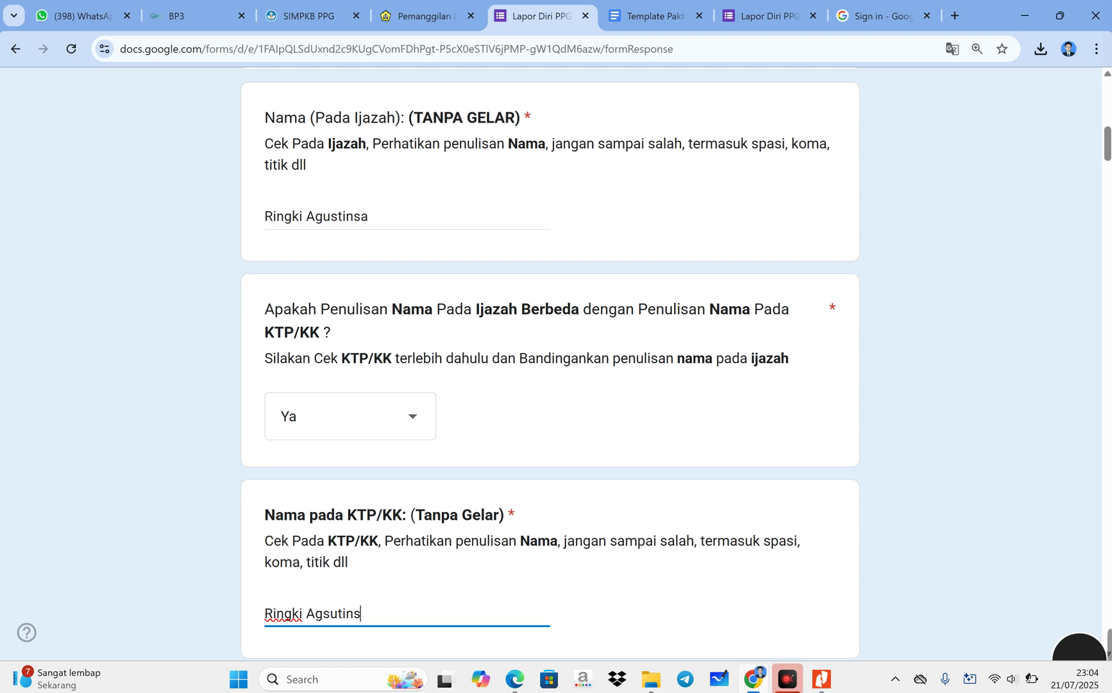
{"action": "left_click_drag", "start_coordinate": [371, 217], "coordinate": [227, 233]}
{"action": "left_click_drag", "start_coordinate": [414, 614], "coordinate": [234, 611]}
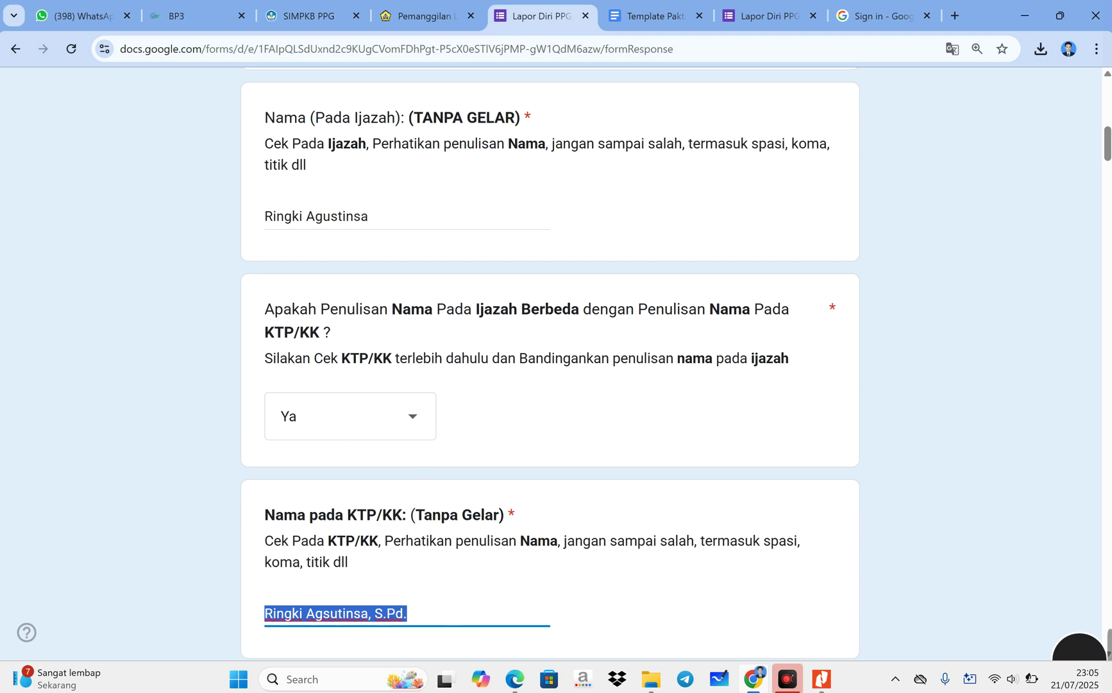
{"action": "left_click", "coordinate": [421, 614]}
{"action": "left_click", "coordinate": [477, 311]}
{"action": "left_click_drag", "start_coordinate": [474, 310], "coordinate": [553, 310]}
- Make the diploma name the capitalised first name, trim the KTP/KK name, and answer Tidak
{"action": "left_click", "coordinate": [417, 426]}
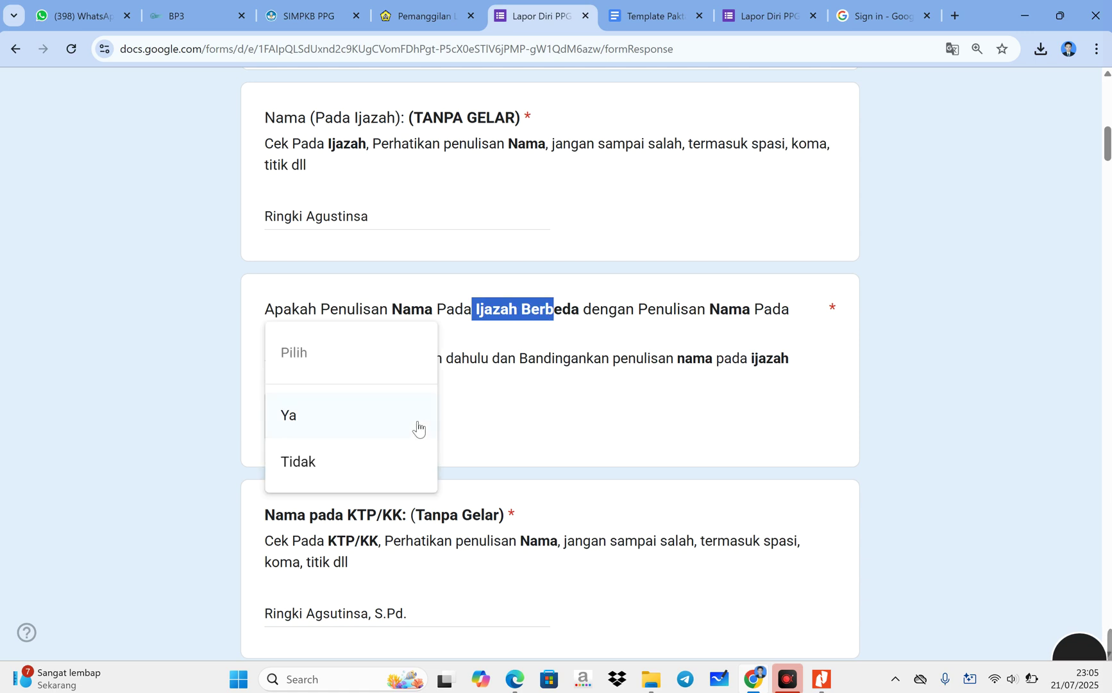
{"action": "left_click", "coordinate": [413, 416]}
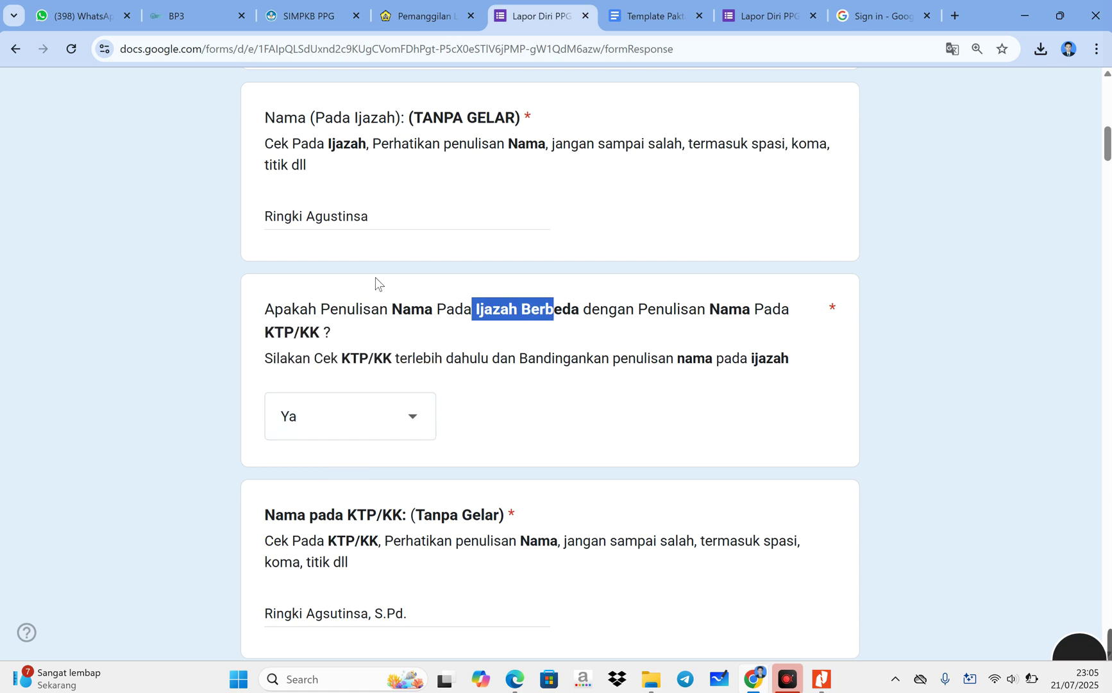
{"action": "left_click_drag", "start_coordinate": [375, 217], "coordinate": [274, 216]}
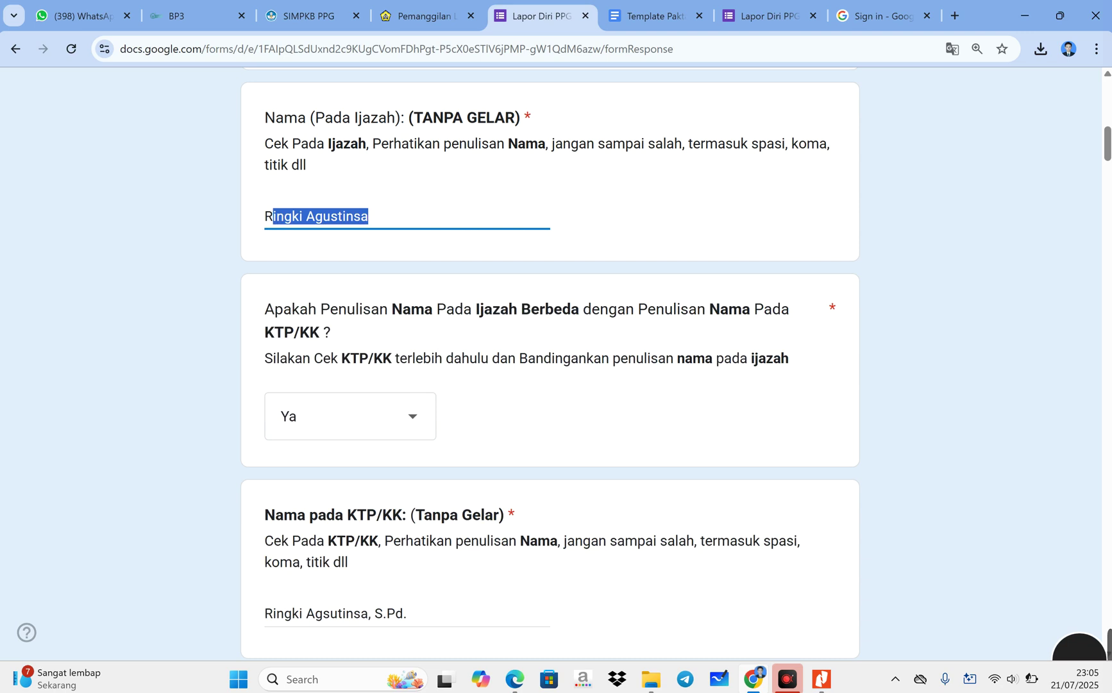
{"action": "type", "text": "i"}
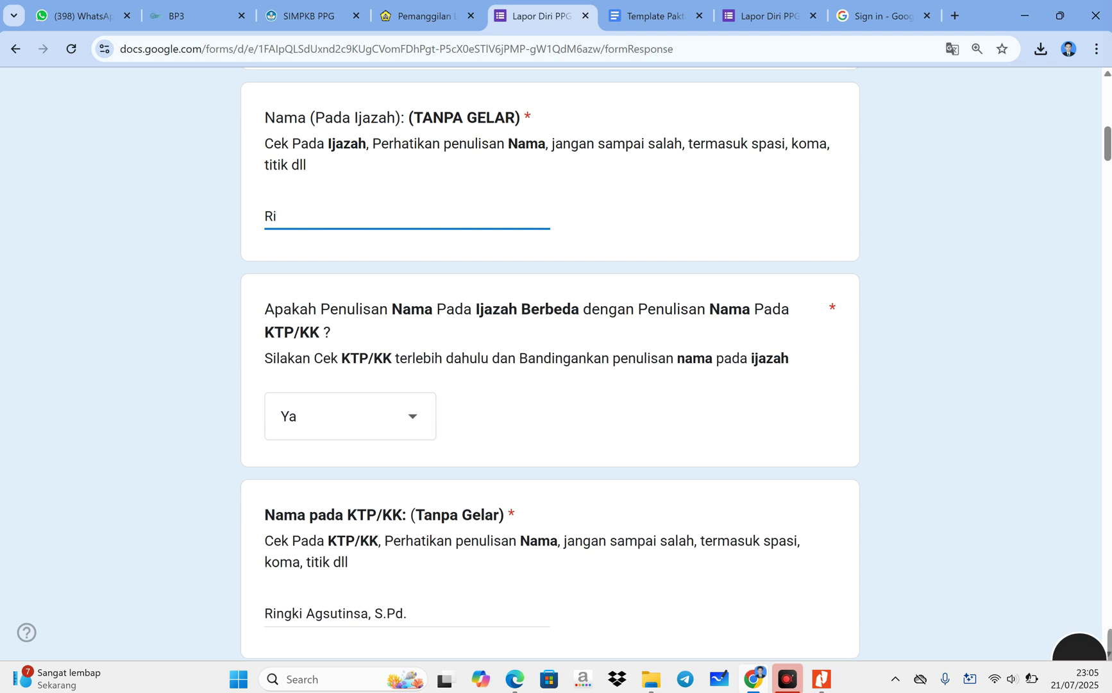
{"action": "key", "text": "Caps_Lock"}
{"action": "type", "text": "INGKI"}
{"action": "left_click_drag", "start_coordinate": [437, 615], "coordinate": [315, 614]}
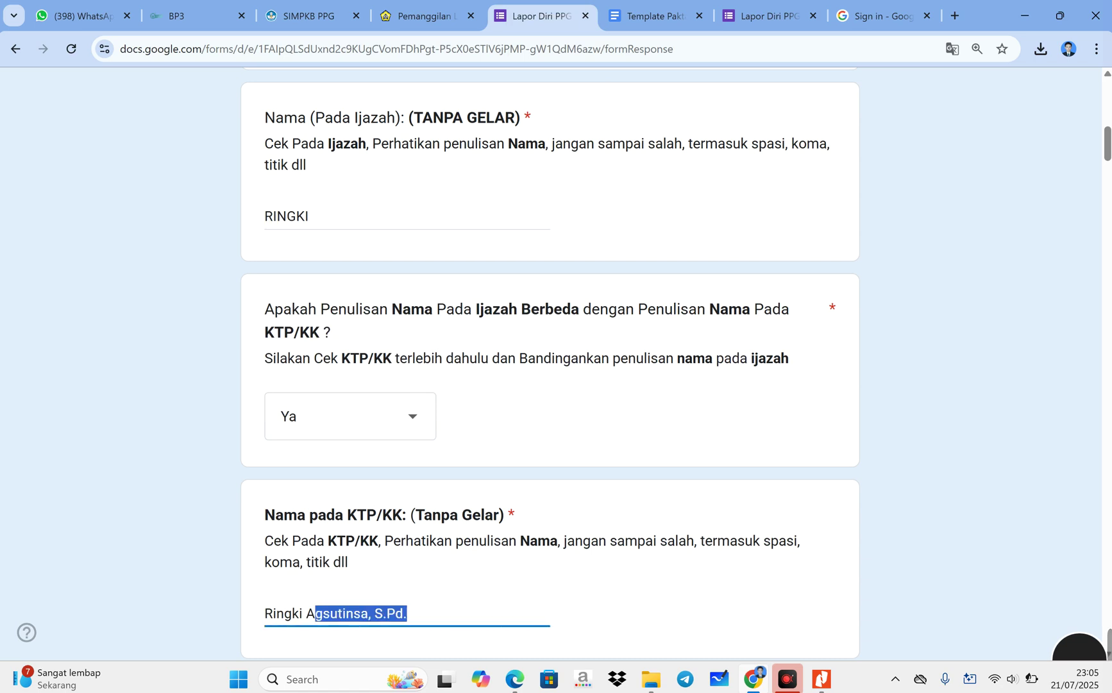
{"action": "key", "text": "BackSpace"}
{"action": "key", "text": "BackSpace"}
{"action": "key", "text": "BackSpace"}
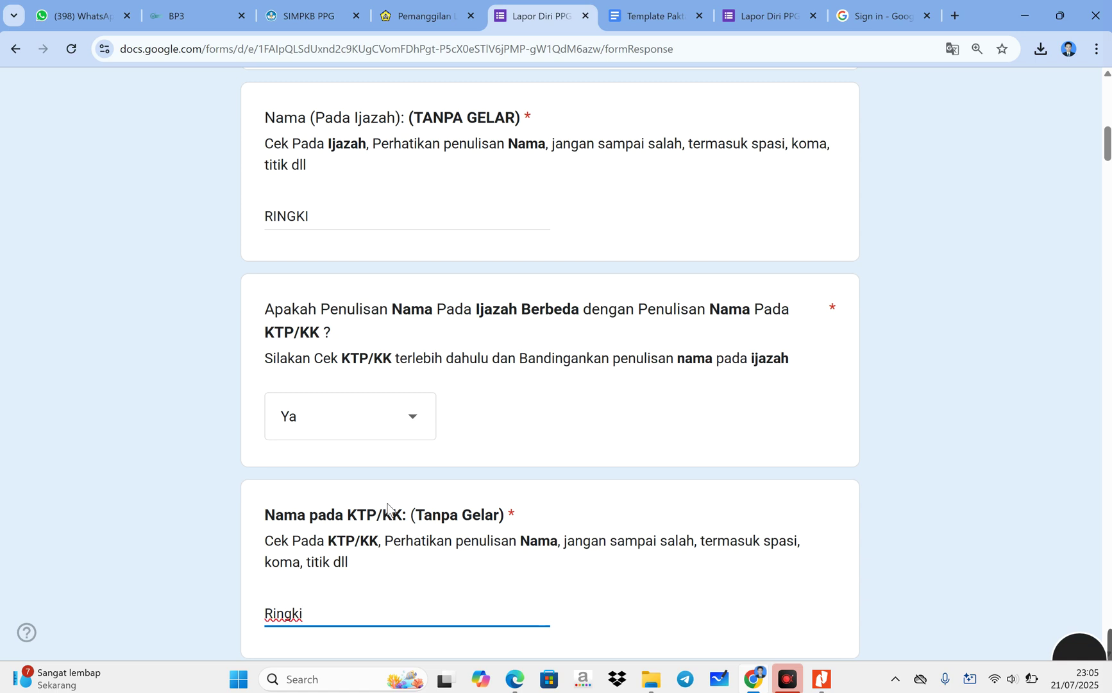
{"action": "left_click", "coordinate": [396, 424]}
{"action": "left_click", "coordinate": [358, 462]}
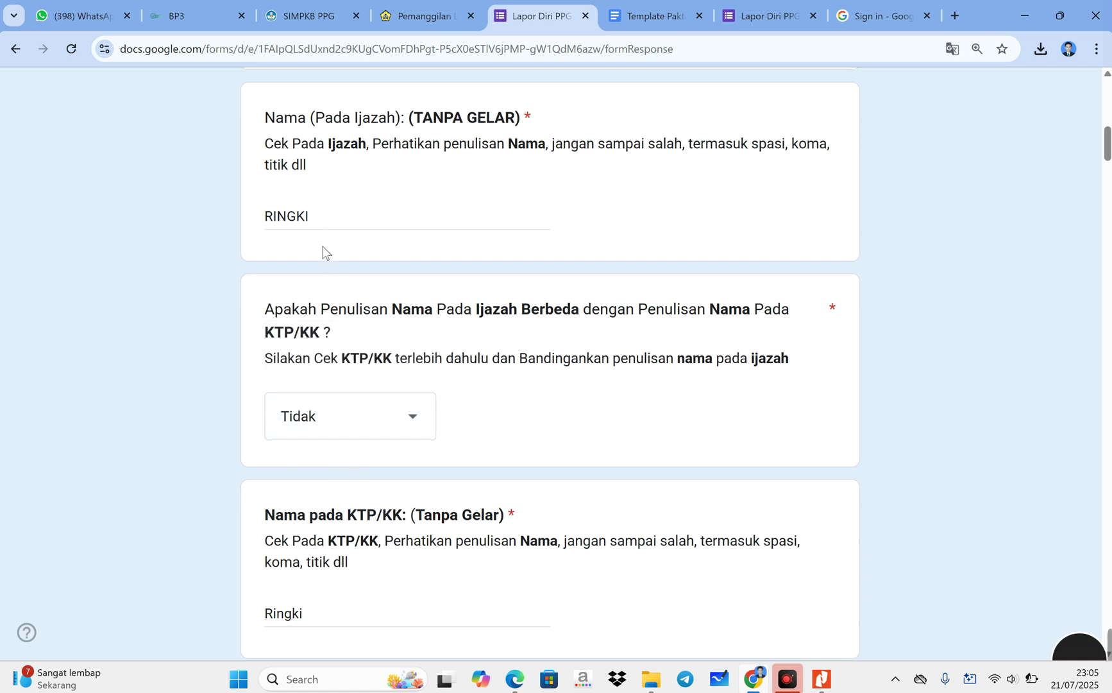
{"action": "left_click", "coordinate": [333, 614]}
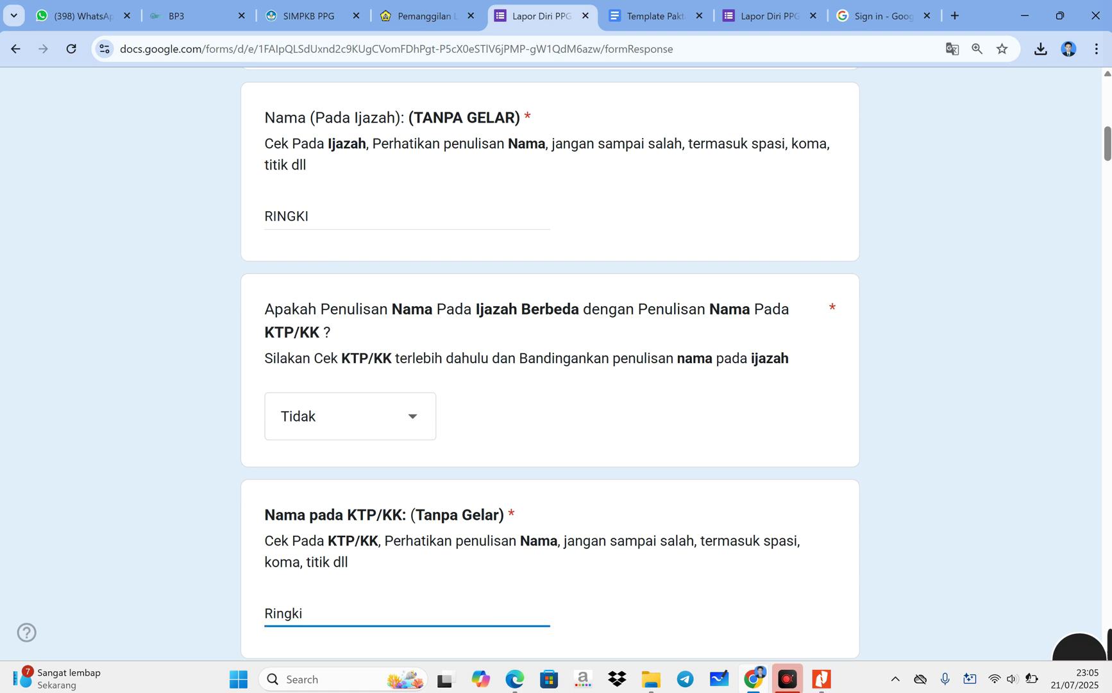
{"action": "left_click", "coordinate": [360, 217]}
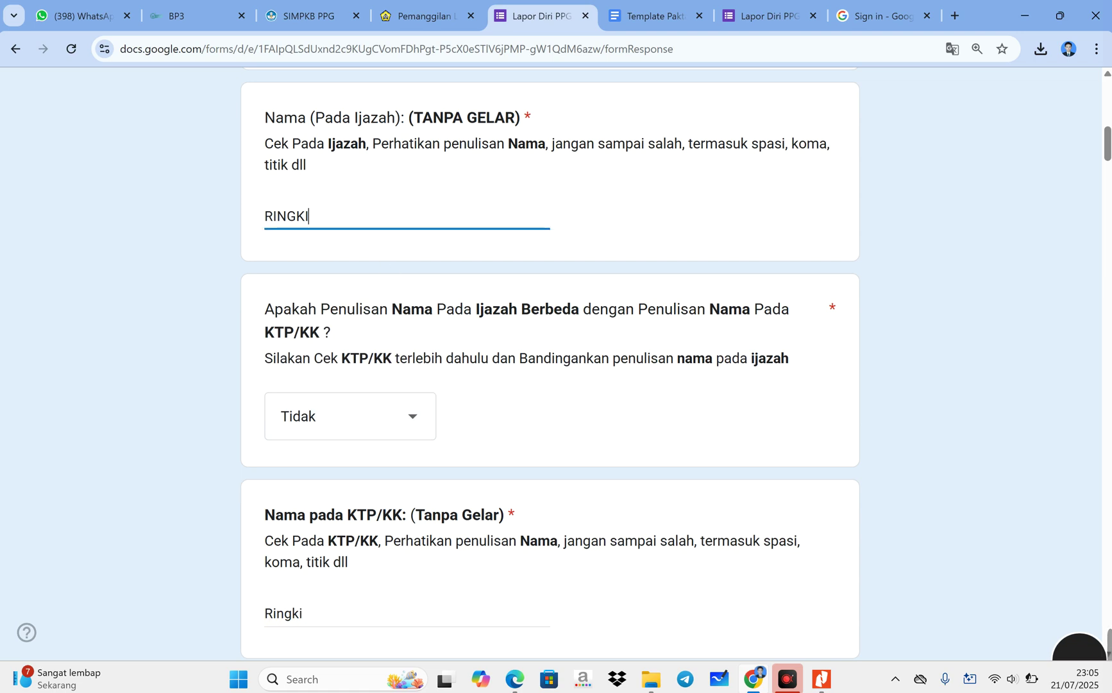
- Enter Bengkulu Selatan as both birthplaces, answering Tidak to the birthplace-difference question
{"action": "scroll", "coordinate": [550, 364], "scroll_direction": "down", "scroll_amount": 6}
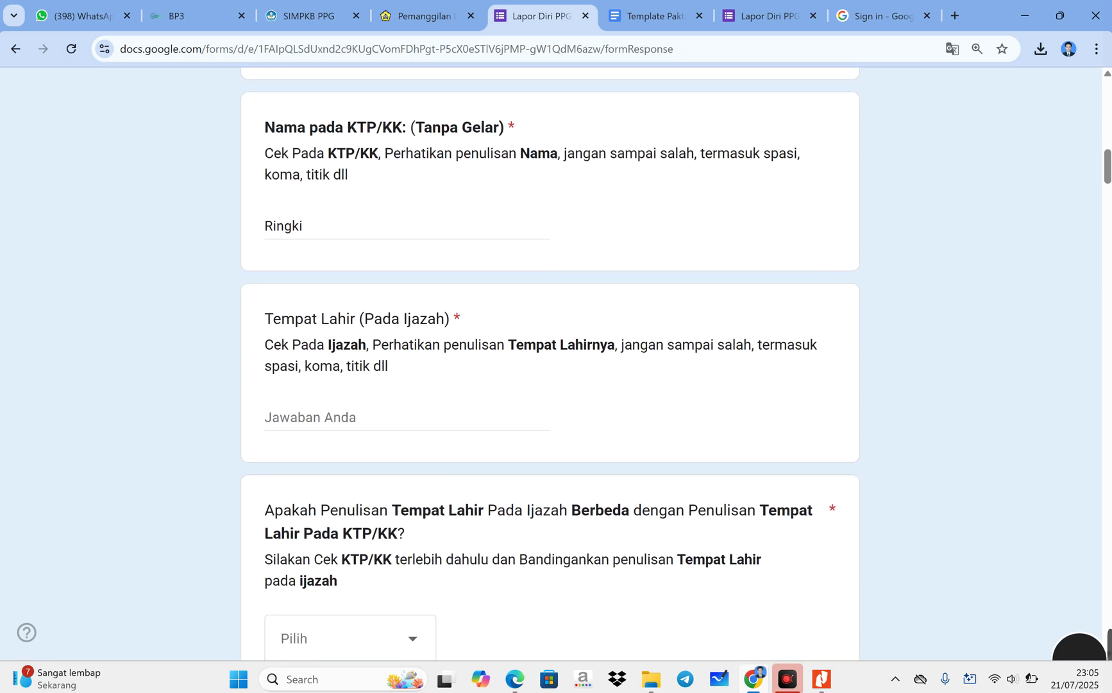
{"action": "left_click", "coordinate": [389, 418]}
{"action": "type", "text": "bUNGA"}
{"action": "key", "text": "BackSpace"}
{"action": "key", "text": "Caps_Lock"}
{"action": "key", "text": "BackSpace"}
{"action": "key", "text": "BackSpace"}
{"action": "key", "text": "BackSpace"}
{"action": "key", "text": "BackSpace"}
{"action": "type", "text": "Bengkulu Selatan"}
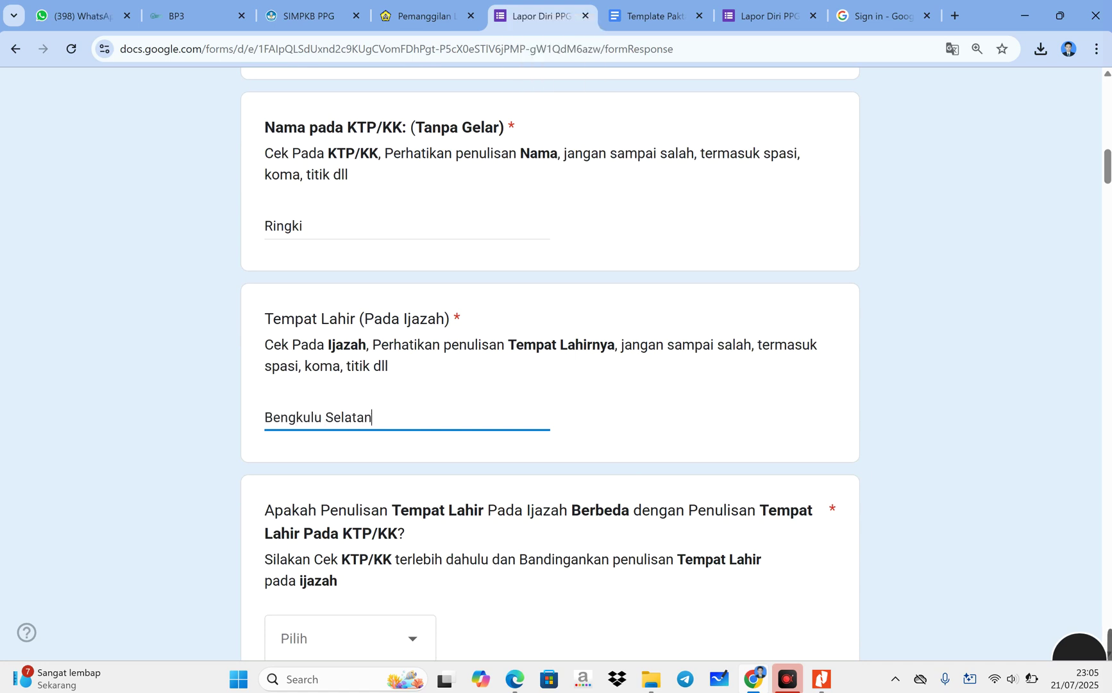
{"action": "scroll", "coordinate": [393, 431], "scroll_direction": "down", "scroll_amount": 2}
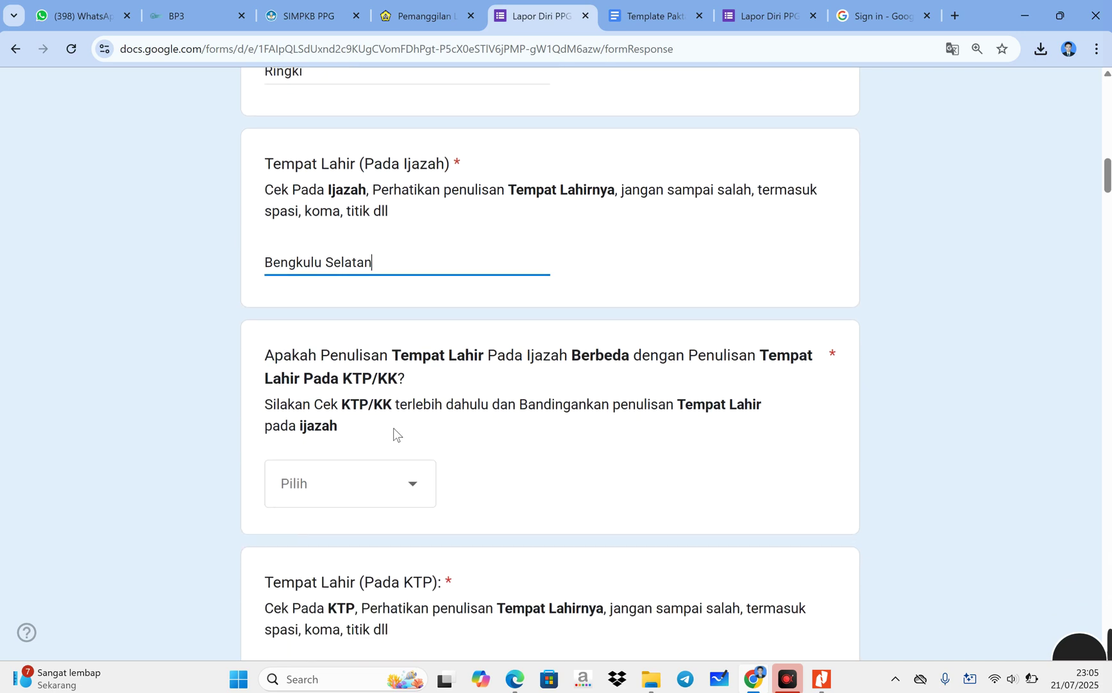
{"action": "left_click", "coordinate": [389, 502]}
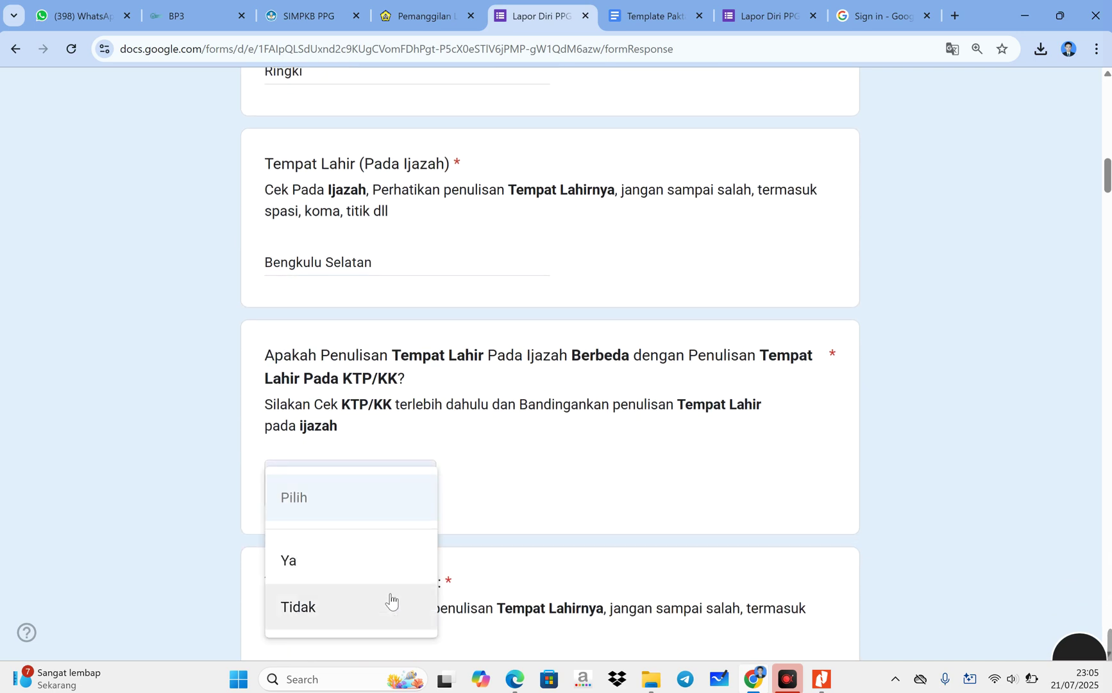
{"action": "left_click", "coordinate": [358, 609]}
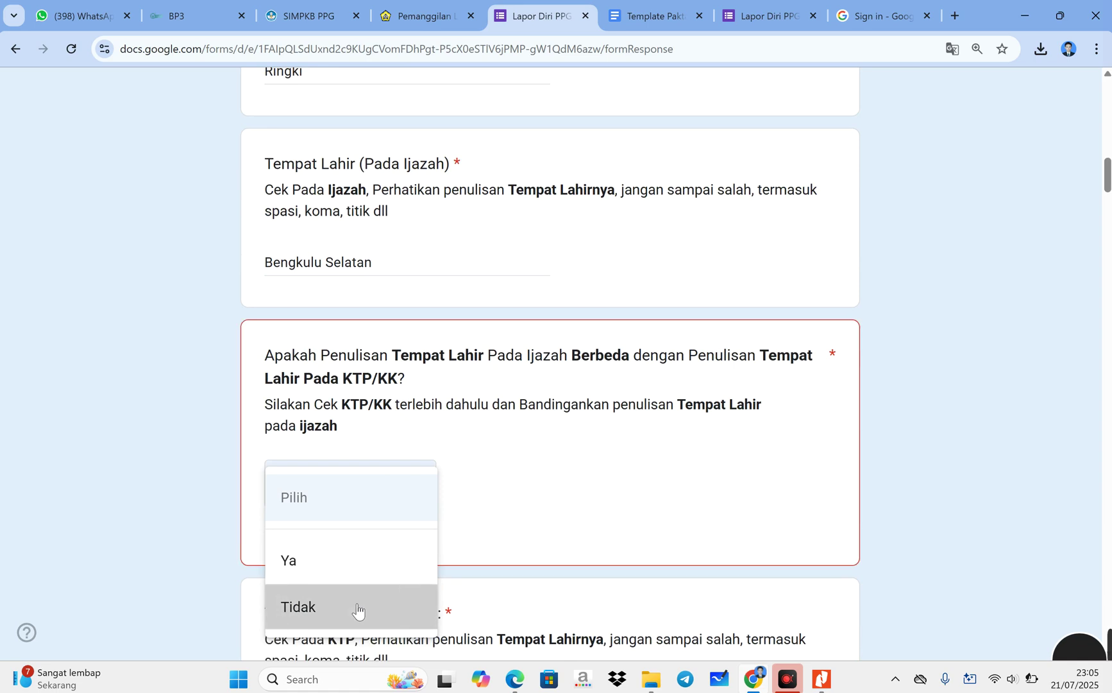
{"action": "scroll", "coordinate": [379, 525], "scroll_direction": "down", "scroll_amount": 2}
{"action": "type", "text": "B"}
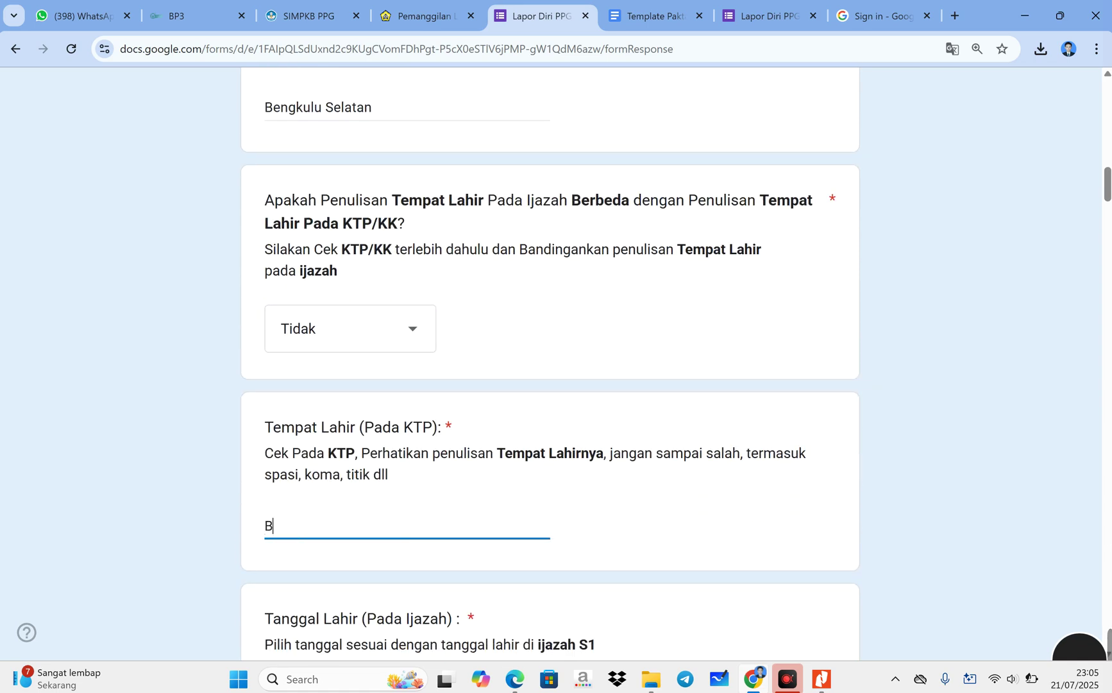
{"action": "type", "text": "engkulu Sela"}
{"action": "key", "text": "BackSpace"}
{"action": "type", "text": "latan"}
{"action": "scroll", "coordinate": [549, 359], "scroll_direction": "down", "scroll_amount": 3}
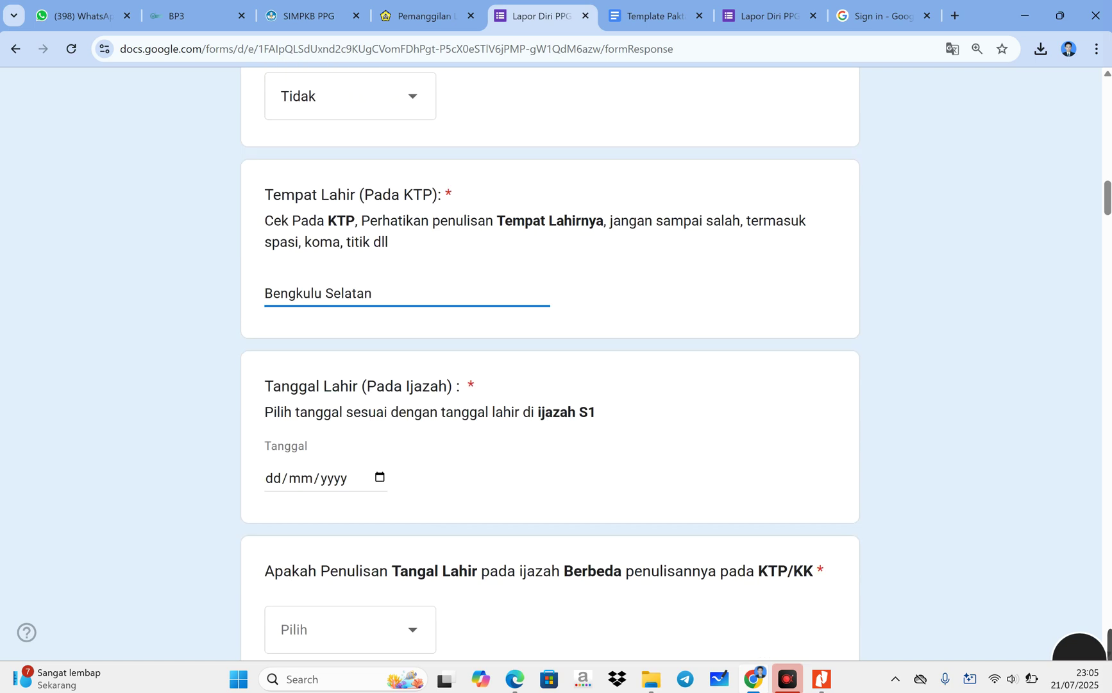
- Set the diploma and KTP birth dates to 01/07/2025, answering Tidak to the date difference
{"action": "left_click", "coordinate": [381, 479]}
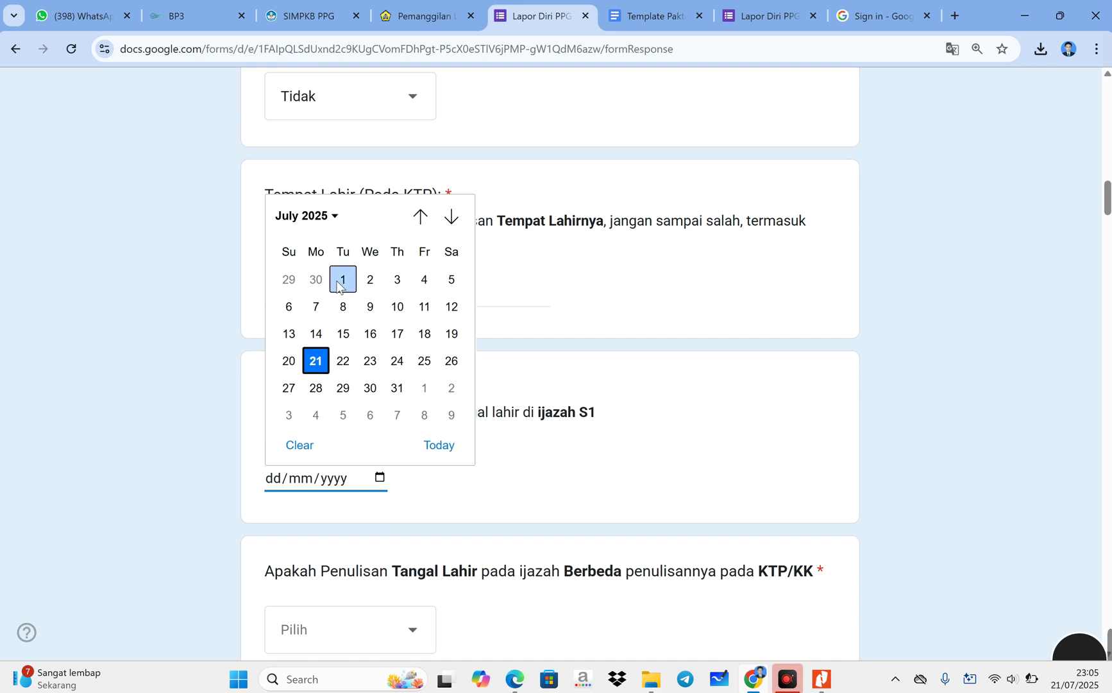
{"action": "left_click", "coordinate": [341, 284]}
{"action": "scroll", "coordinate": [372, 454], "scroll_direction": "down", "scroll_amount": 3}
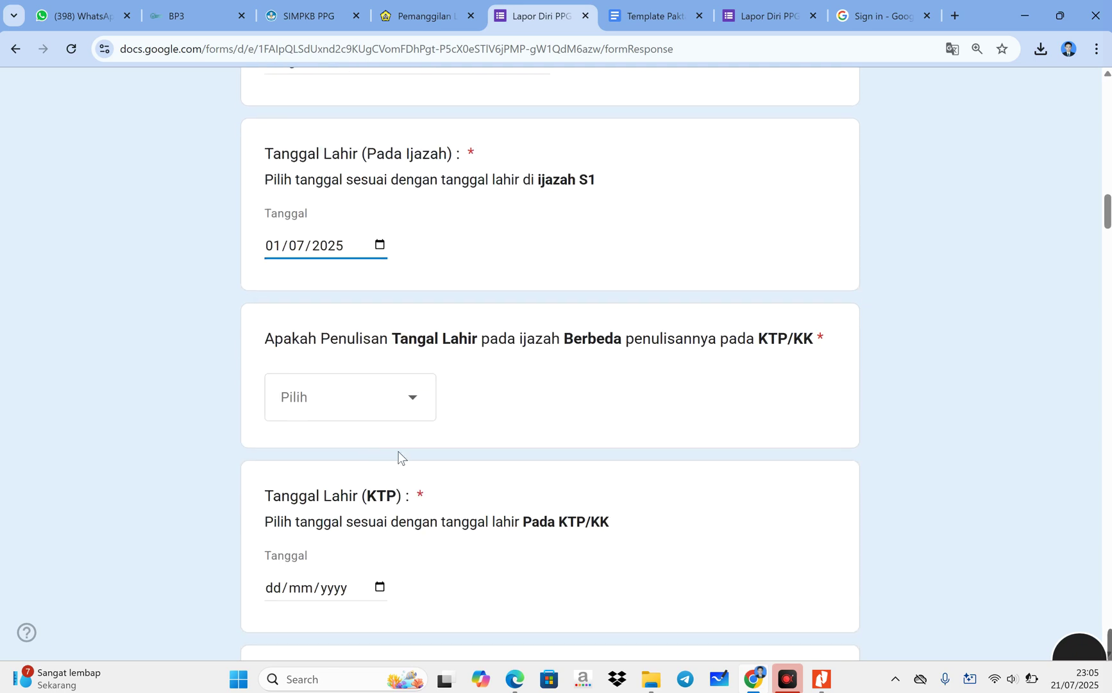
{"action": "left_click", "coordinate": [409, 413]}
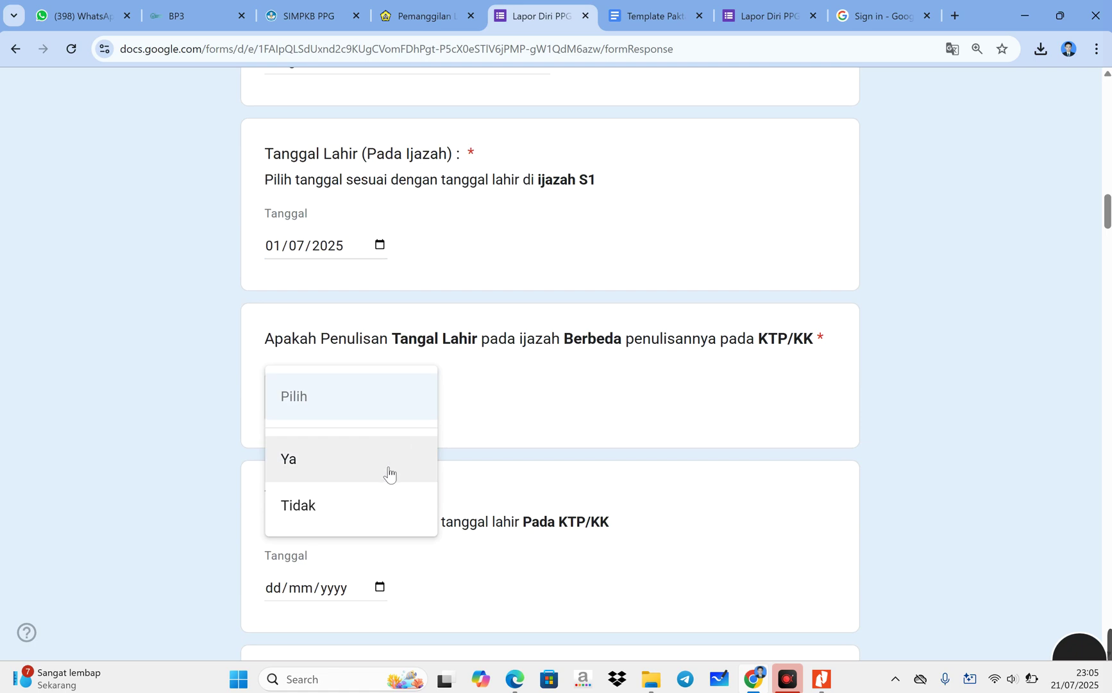
{"action": "left_click", "coordinate": [366, 506]}
{"action": "scroll", "coordinate": [367, 507], "scroll_direction": "down", "scroll_amount": 2}
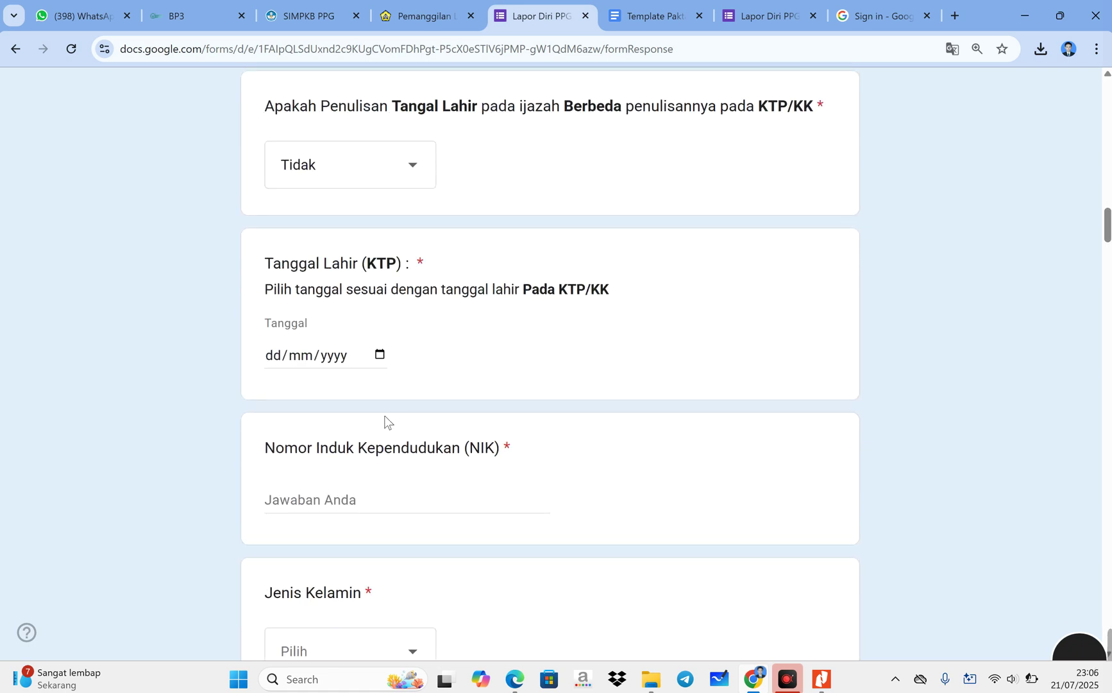
{"action": "left_click", "coordinate": [381, 357]}
{"action": "left_click", "coordinate": [343, 452]}
{"action": "scroll", "coordinate": [366, 473], "scroll_direction": "down", "scroll_amount": 2}
- Enter the NIK number, removing the stray letter and adding digits until the length is accepted
{"action": "left_click", "coordinate": [361, 335]}
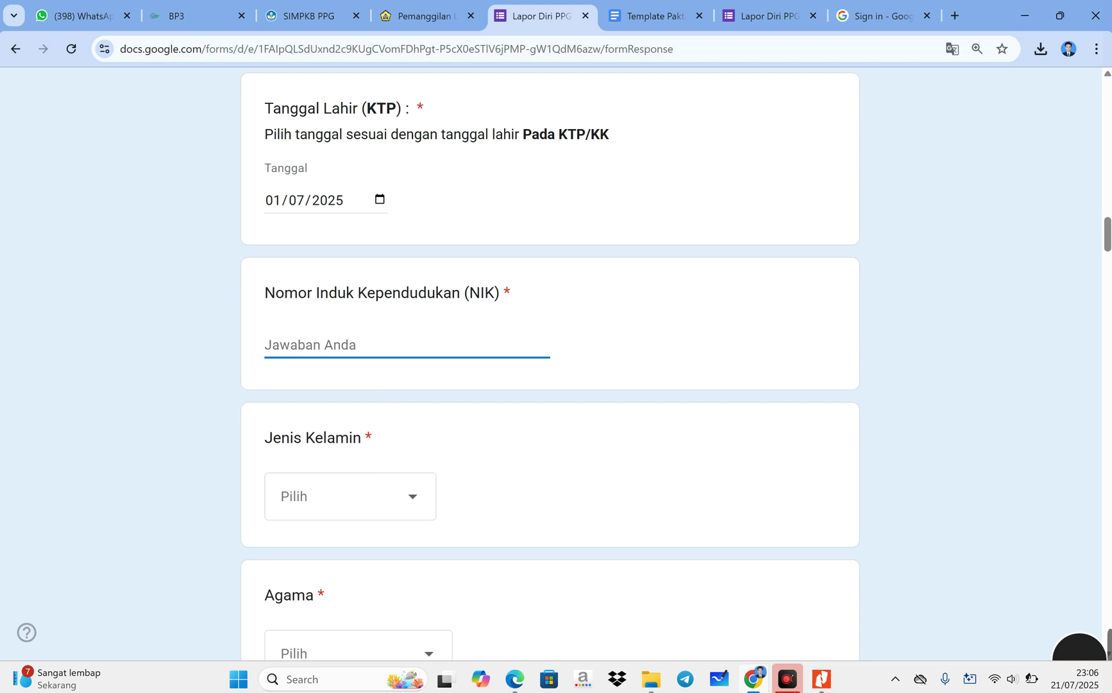
{"action": "type", "text": "123"}
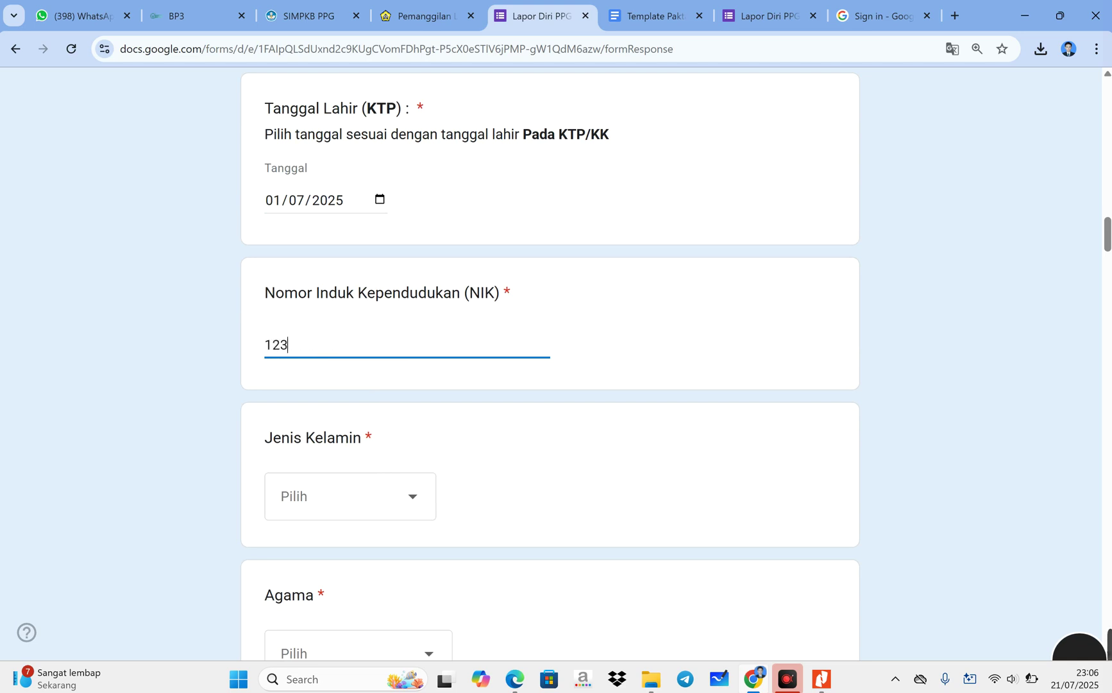
{"action": "type", "text": "4567890"}
{"action": "type", "text": "1234"}
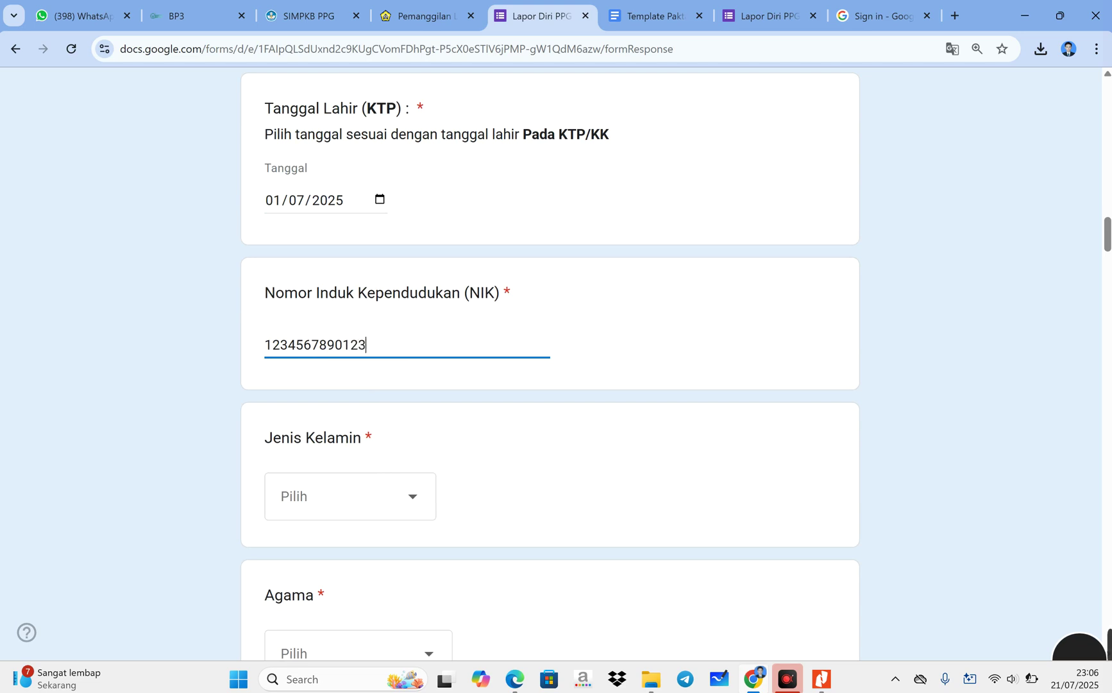
{"action": "type", "text": "a"}
{"action": "left_click", "coordinate": [514, 471]}
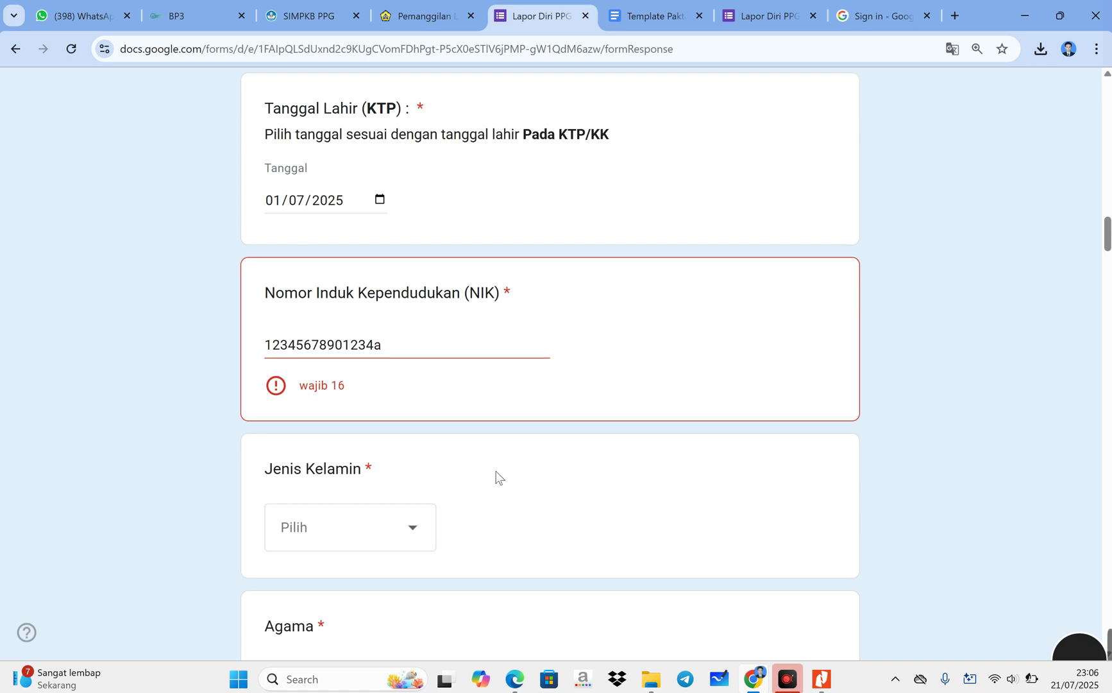
{"action": "left_click", "coordinate": [391, 346]}
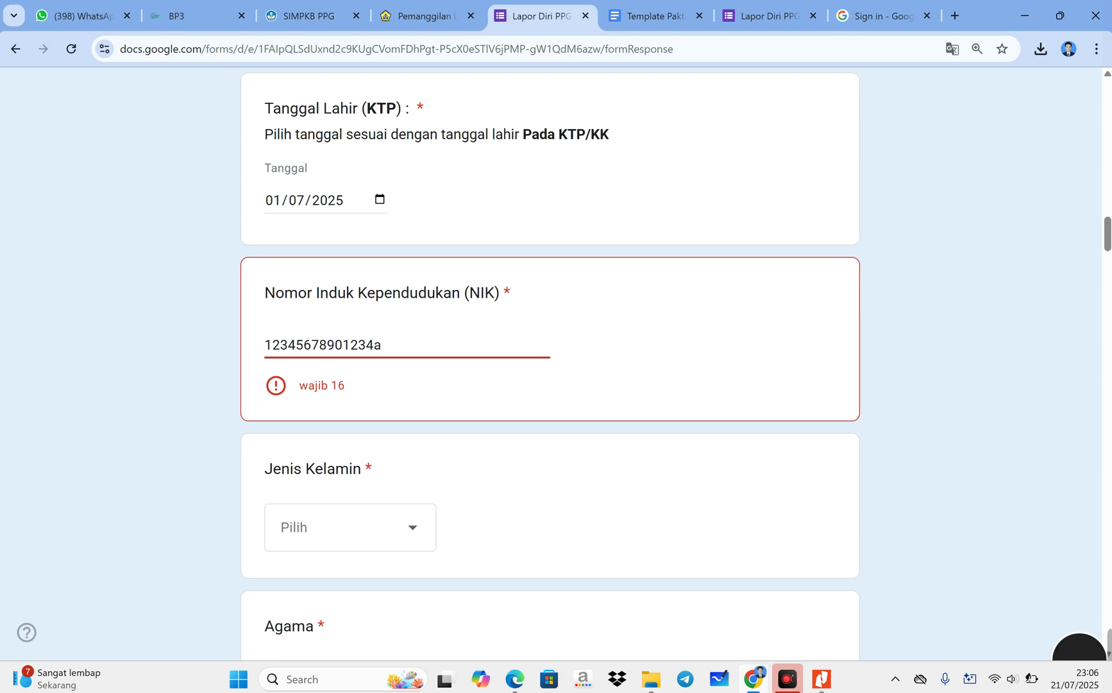
{"action": "key", "text": "BackSpace"}
{"action": "type", "text": "11"}
{"action": "left_click", "coordinate": [502, 462]}
{"action": "left_click", "coordinate": [393, 345]}
{"action": "type", "text": "0"}
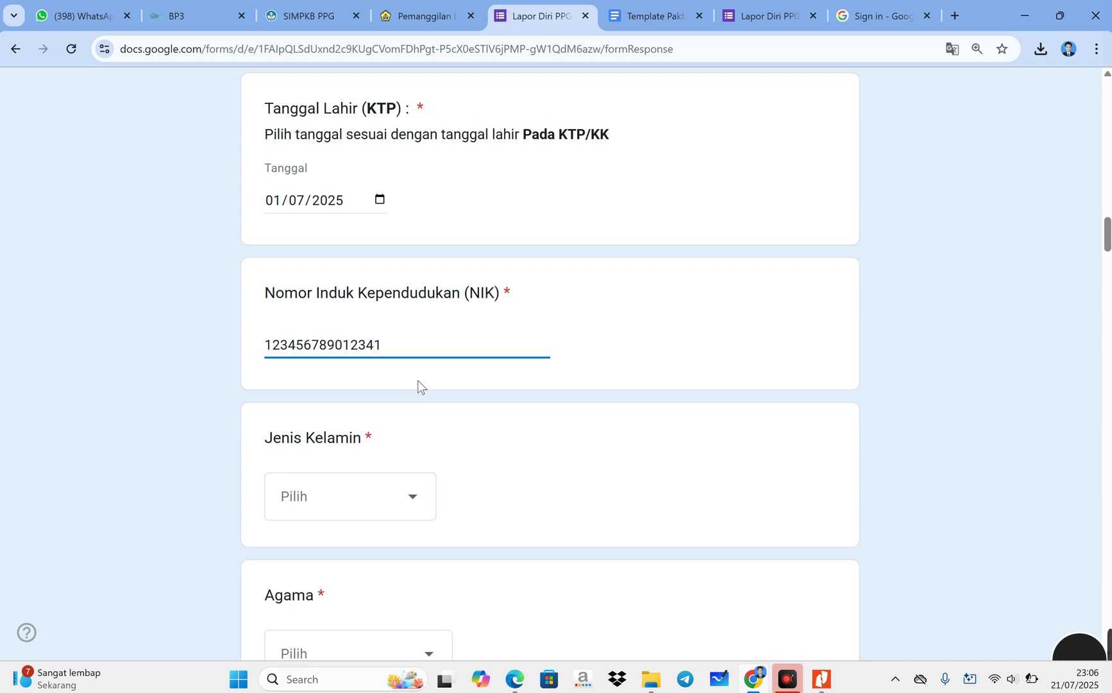
{"action": "left_click", "coordinate": [562, 499]}
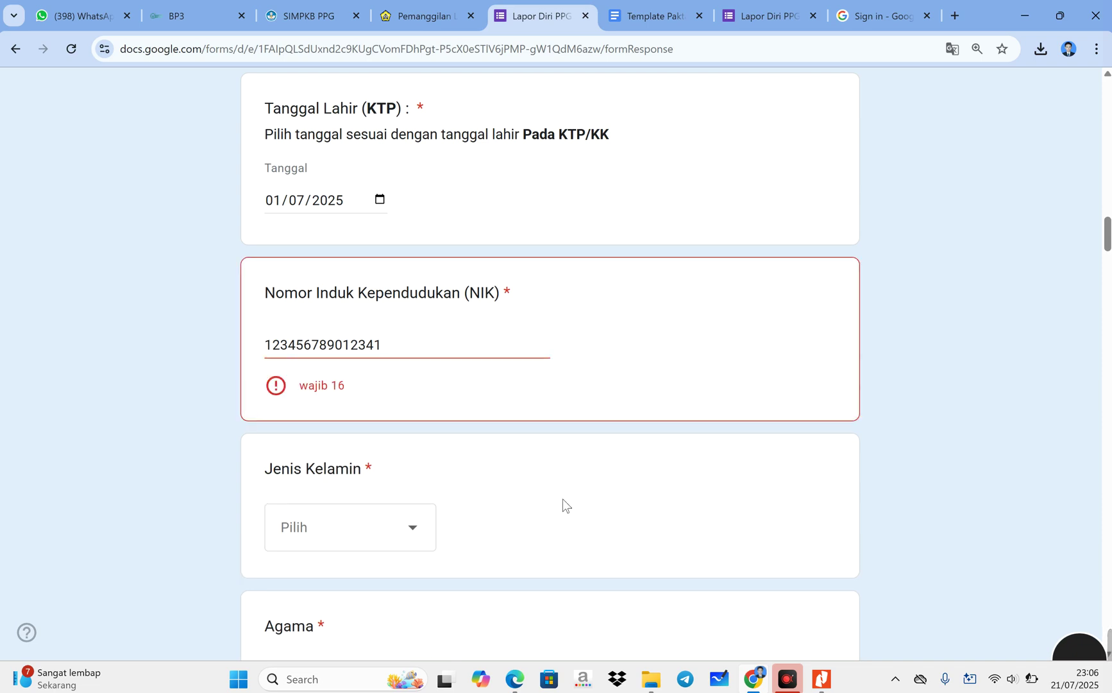
{"action": "left_click", "coordinate": [393, 359]}
{"action": "type", "text": "0"}
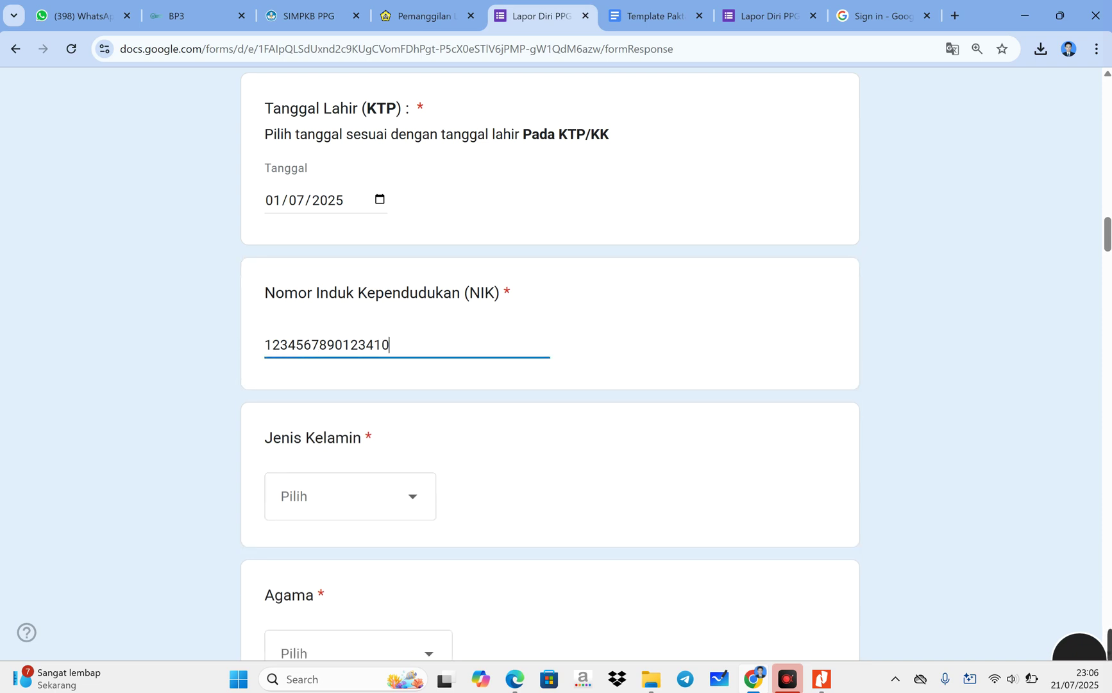
- Choose Laki-laki as the gender and 1. Islam as the religion
{"action": "left_click", "coordinate": [408, 501]}
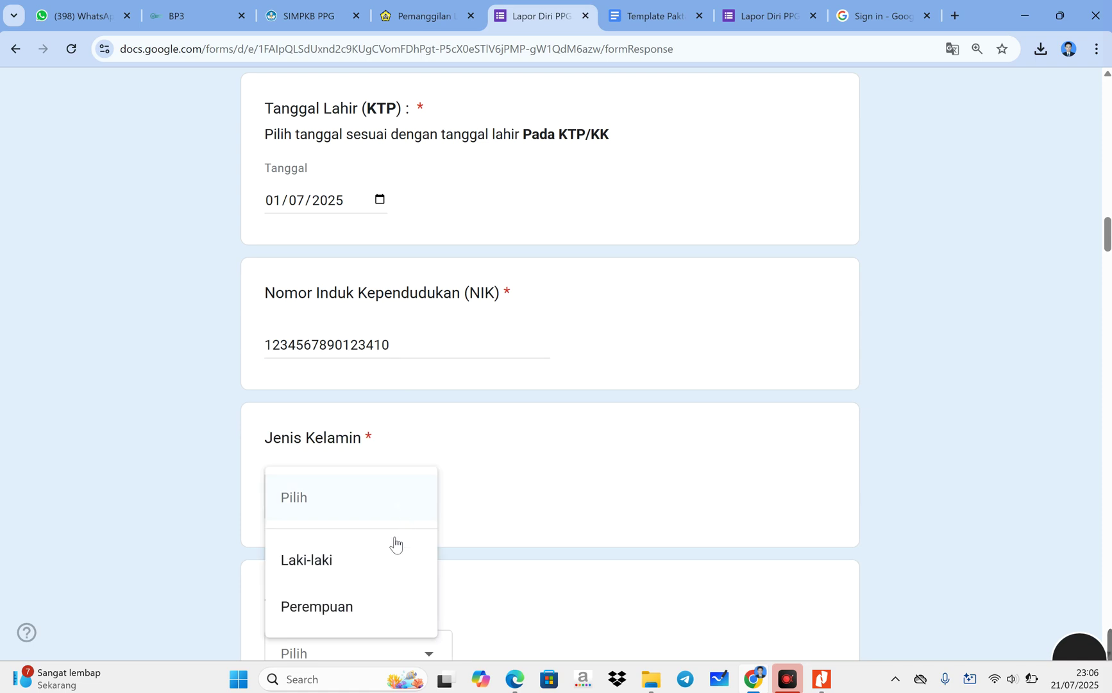
{"action": "left_click", "coordinate": [385, 558]}
{"action": "scroll", "coordinate": [380, 554], "scroll_direction": "down", "scroll_amount": 3}
{"action": "left_click", "coordinate": [370, 430]}
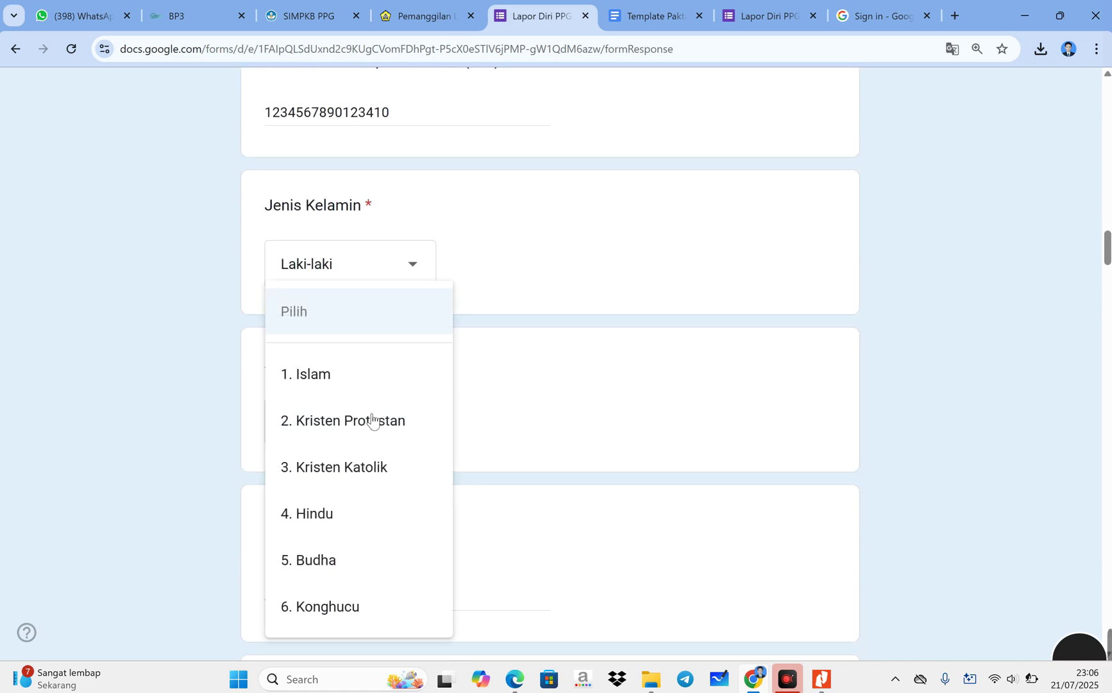
{"action": "left_click", "coordinate": [356, 388]}
{"action": "scroll", "coordinate": [380, 397], "scroll_direction": "down", "scroll_amount": 3}
- Pass through the optional NISN and NPWP answers without filling them in
{"action": "left_click", "coordinate": [385, 365]}
{"action": "left_click_drag", "start_coordinate": [267, 290], "coordinate": [362, 285]}
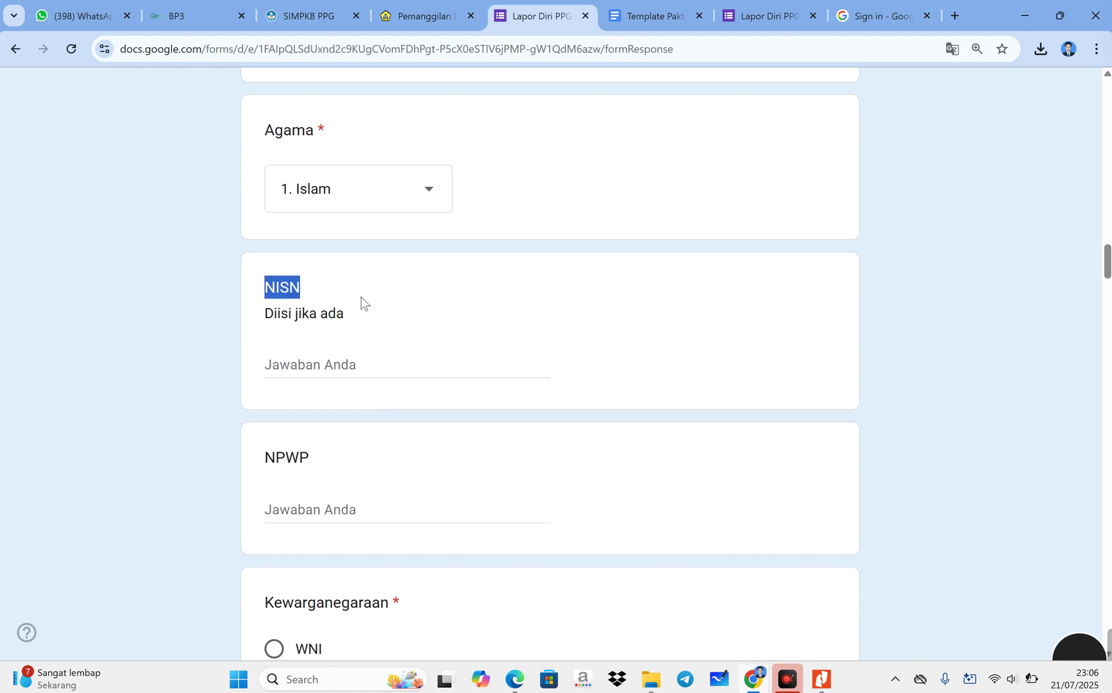
{"action": "left_click", "coordinate": [329, 367]}
{"action": "scroll", "coordinate": [331, 423], "scroll_direction": "down", "scroll_amount": 2}
{"action": "left_click", "coordinate": [310, 356]}
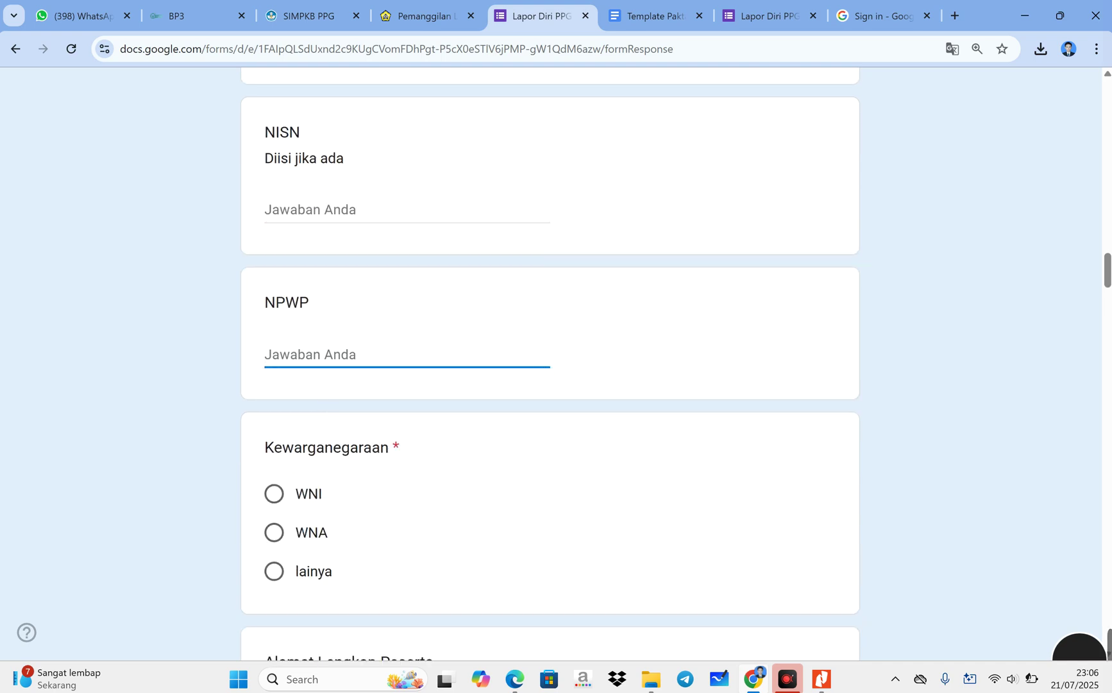
{"action": "scroll", "coordinate": [550, 365], "scroll_direction": "up", "scroll_amount": 1}
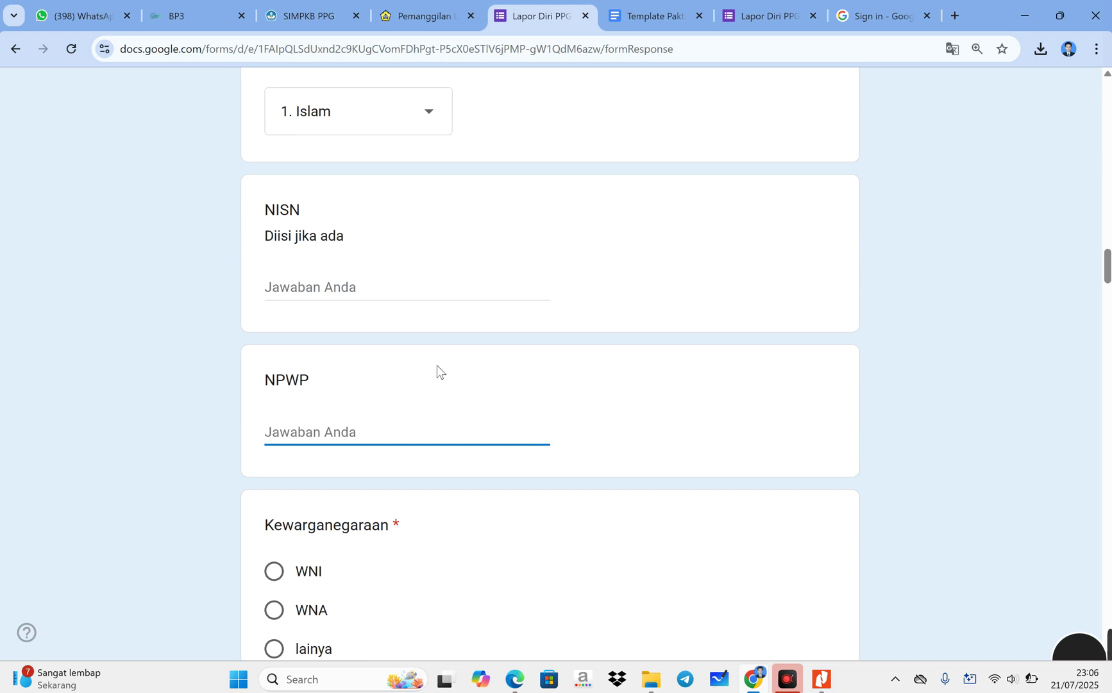
- Select WNI for Kewarganegaraan, after briefly switching to lainya
{"action": "scroll", "coordinate": [403, 451], "scroll_direction": "down", "scroll_amount": 1}
{"action": "scroll", "coordinate": [403, 451], "scroll_direction": "down", "scroll_amount": 1}
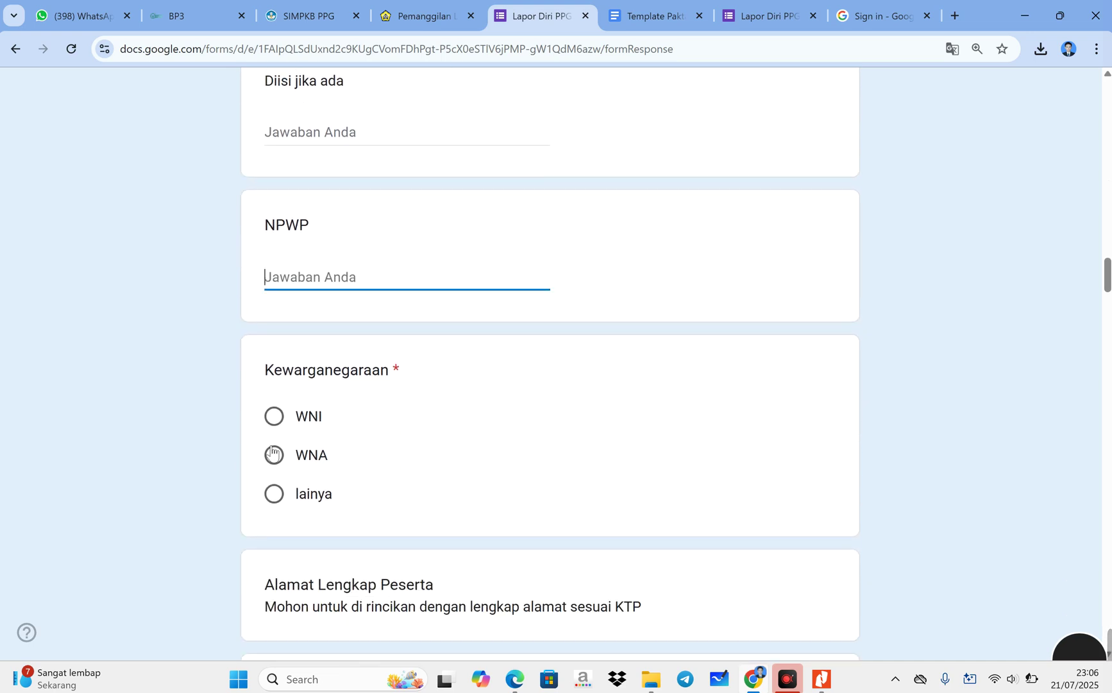
{"action": "left_click", "coordinate": [275, 416]}
{"action": "left_click", "coordinate": [285, 500]}
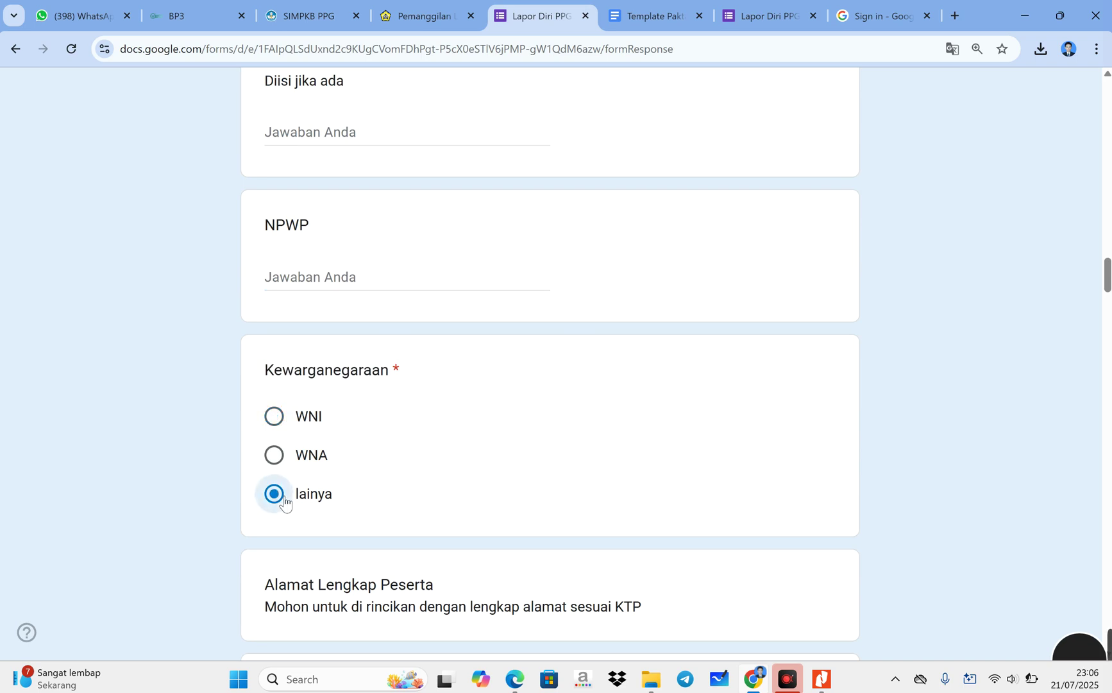
{"action": "scroll", "coordinate": [285, 501], "scroll_direction": "down", "scroll_amount": 1}
{"action": "left_click", "coordinate": [284, 347]}
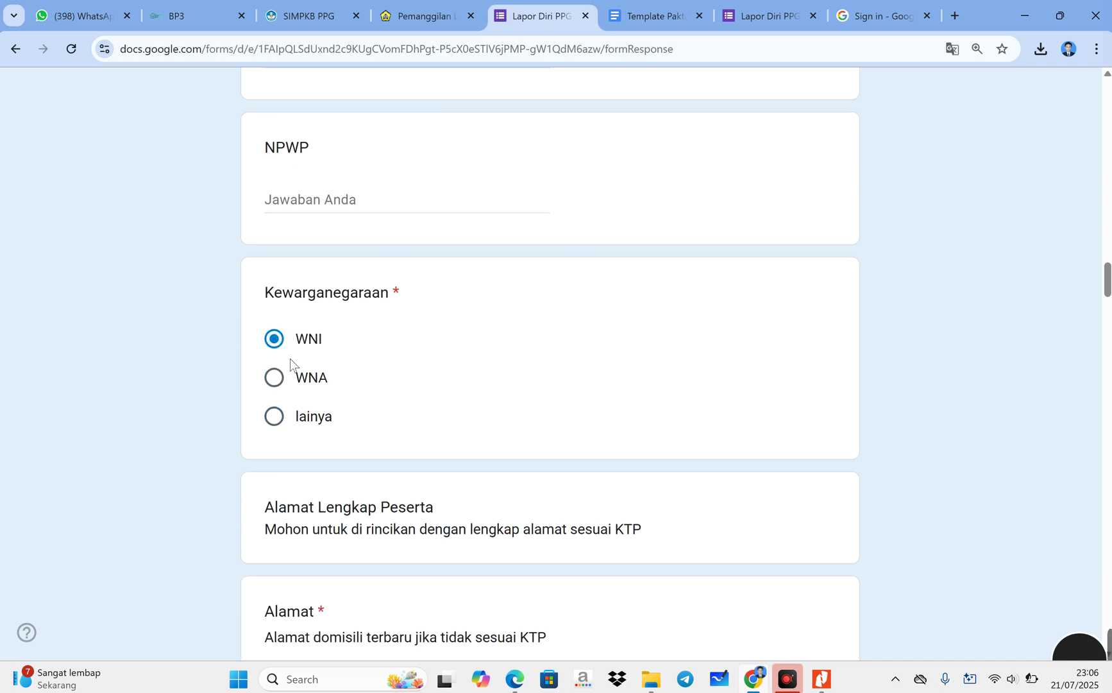
{"action": "scroll", "coordinate": [293, 367], "scroll_direction": "down", "scroll_amount": 2}
{"action": "scroll", "coordinate": [295, 367], "scroll_direction": "down", "scroll_amount": 1}
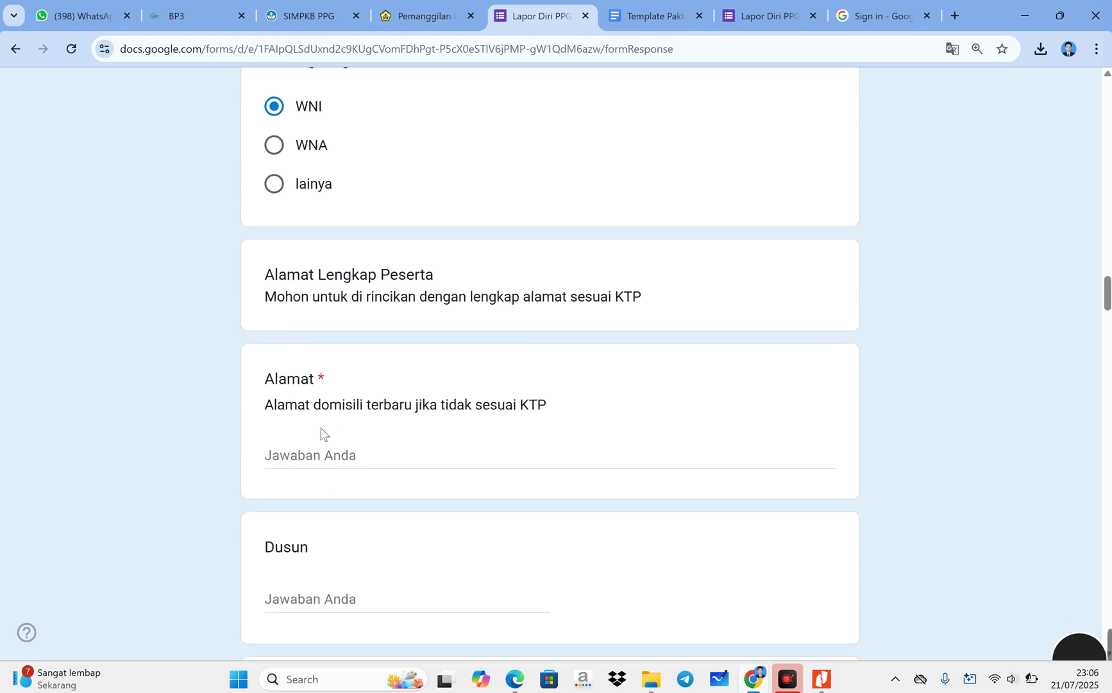
- Type the domicile address outline into Alamat with RT, Kelurahan, Kec, Kota bengkulu and kode pos parts
{"action": "left_click", "coordinate": [299, 455]}
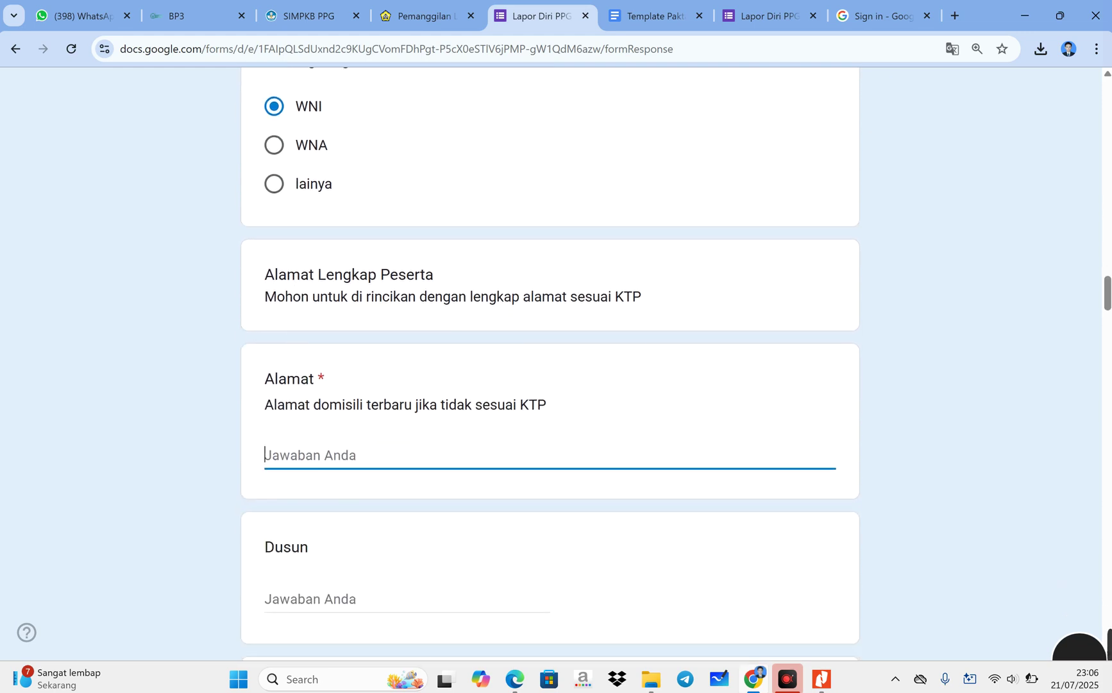
{"action": "type", "text": "Ne"}
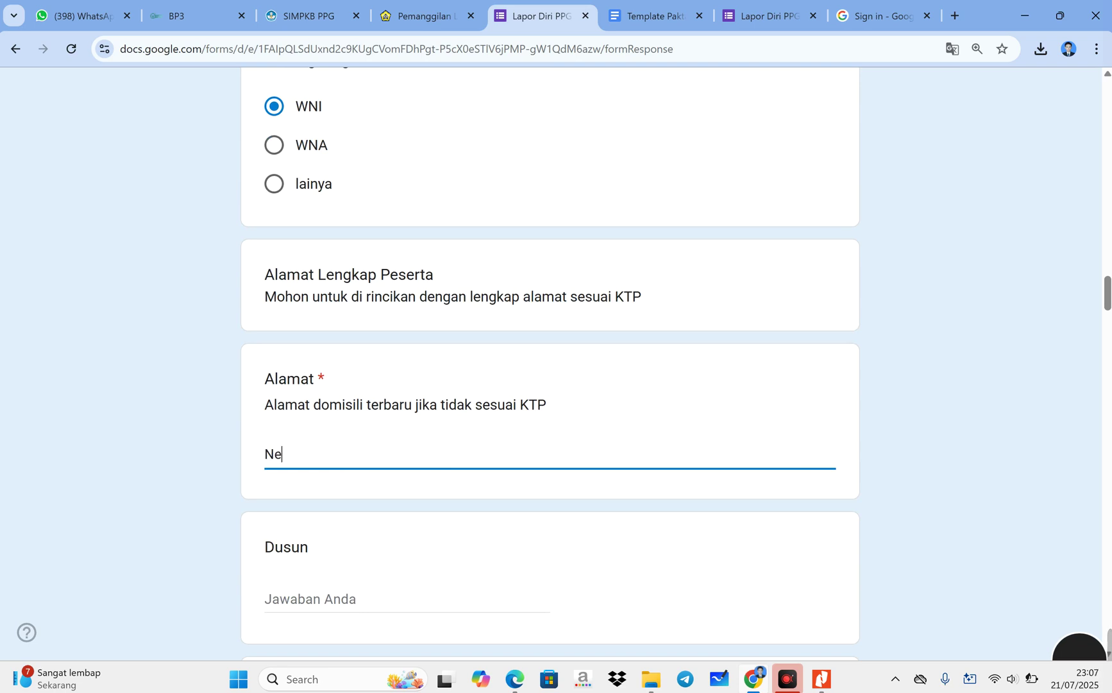
{"action": "key", "text": "BackSpace"}
{"action": "type", "text": "Ben"}
{"action": "key", "text": "BackSpace"}
{"action": "key", "text": "BackSpace"}
{"action": "type", "text": "JL WR Su"}
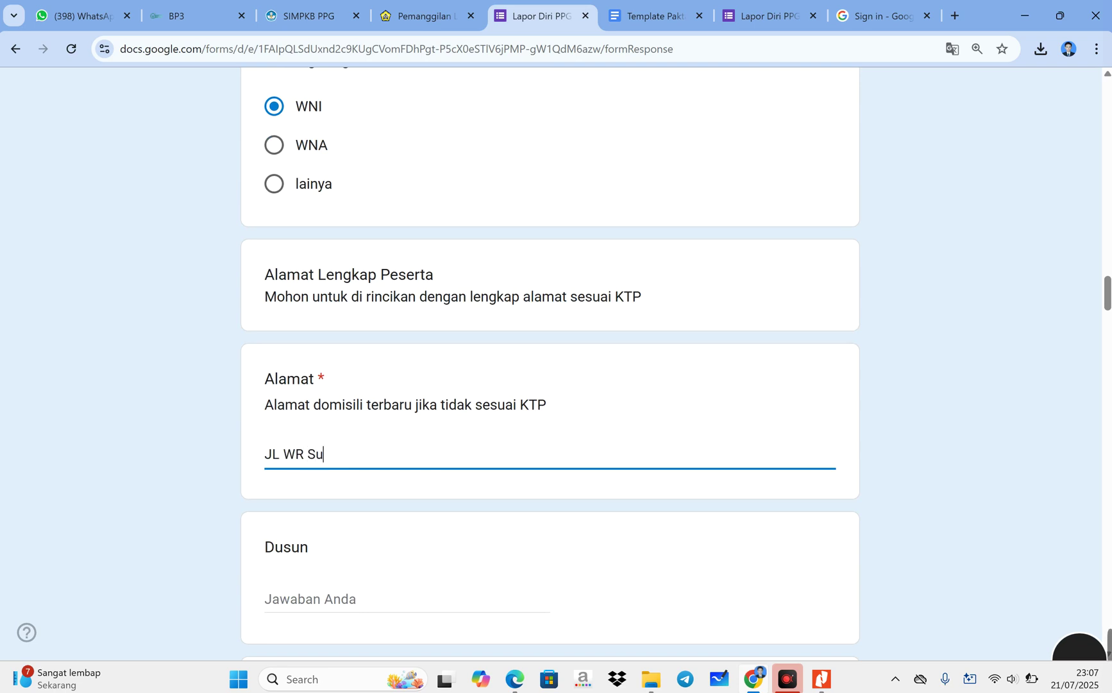
{"action": "type", "text": "pratman, Perumahan P"}
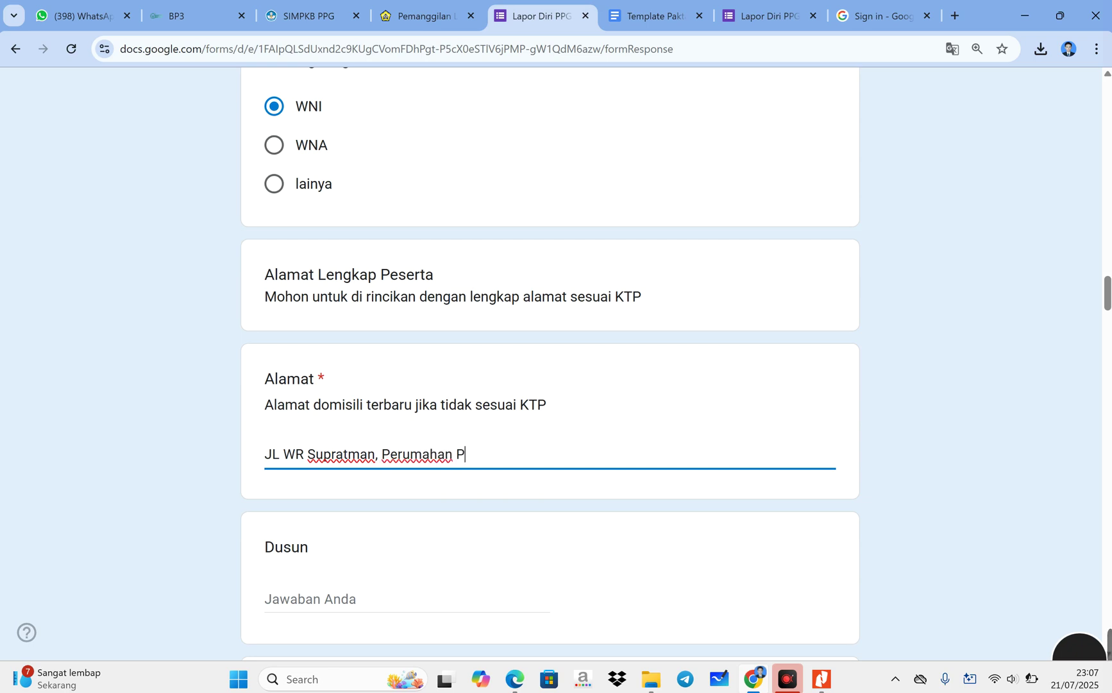
{"action": "type", "text": "uri Mas 2 Bl"}
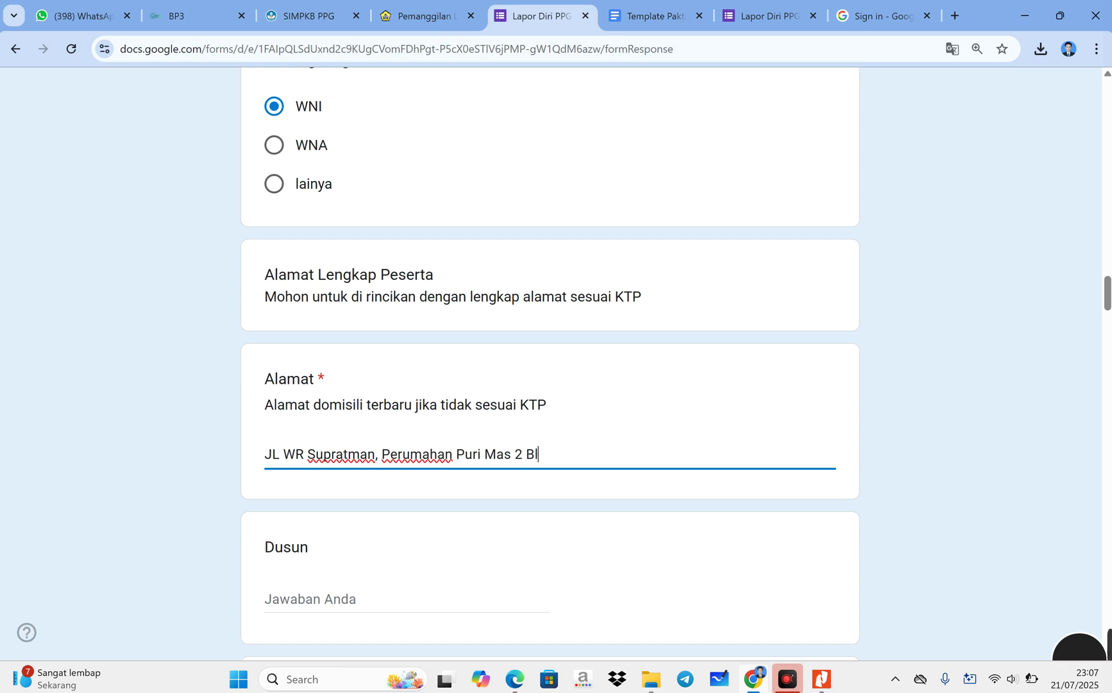
{"action": "type", "text": "ok ...RT ... Kelurahan ..K"}
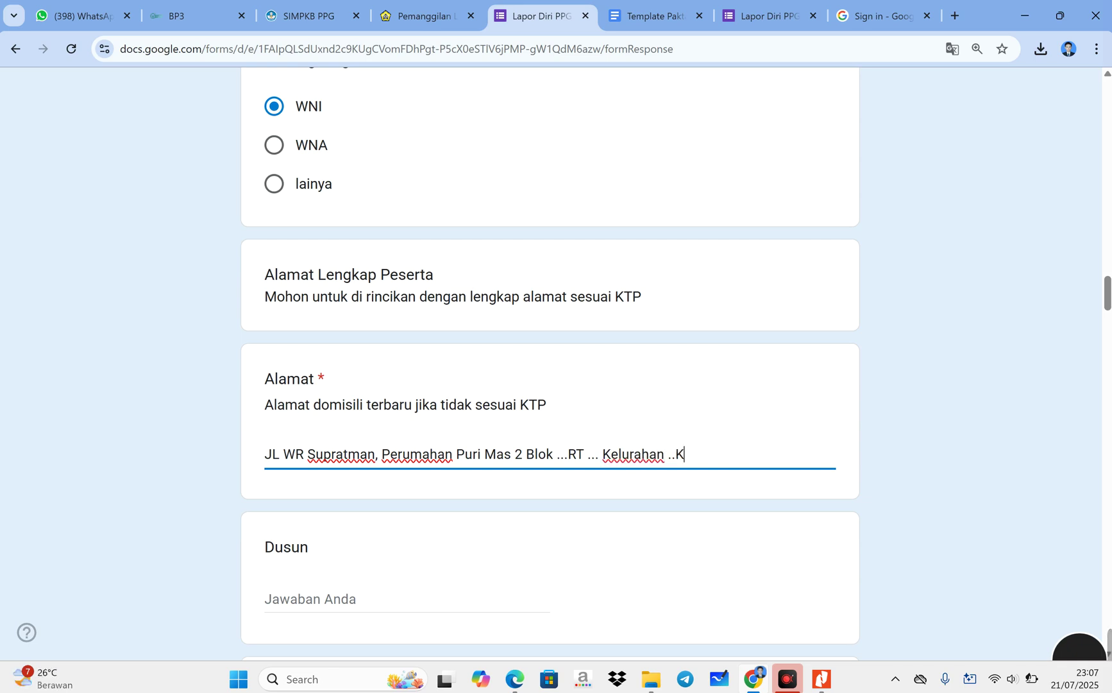
{"action": "type", "text": "ec .."}
{"action": "type", "text": ". "}
{"action": "type", "text": "Kora"}
{"action": "key", "text": "BackSpace"}
{"action": "key", "text": "BackSpace"}
{"action": "type", "text": "ta bengkuk"}
{"action": "key", "text": "BackSpace"}
{"action": "type", "text": "lu"}
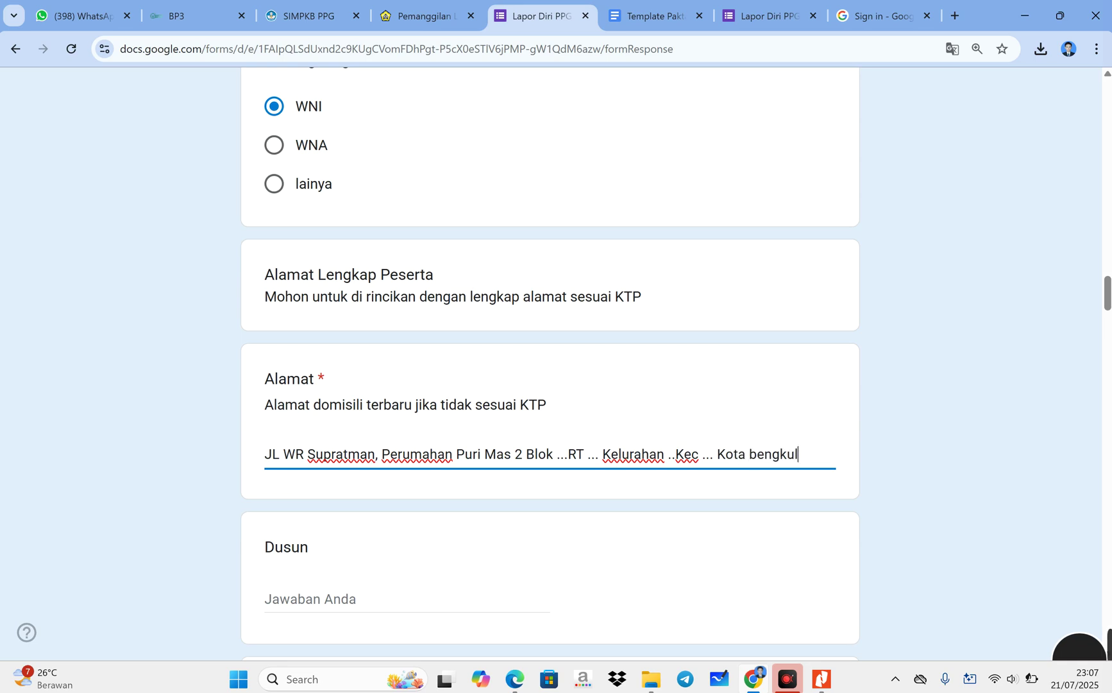
{"action": "type", "text": " ..kode pos"}
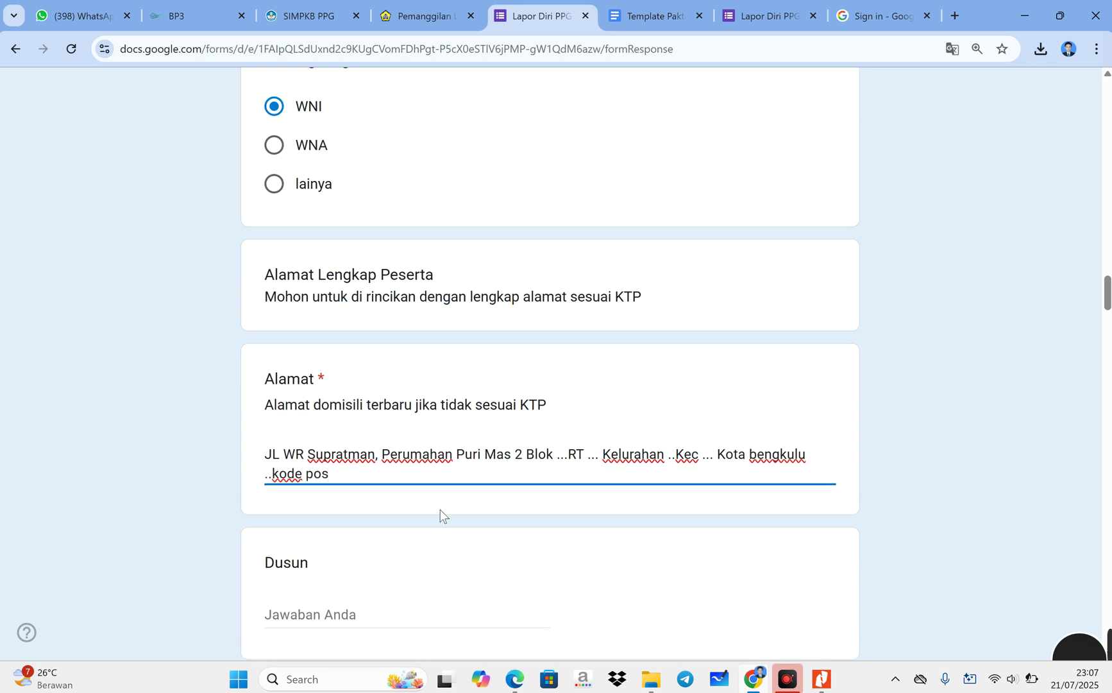
{"action": "scroll", "coordinate": [440, 509], "scroll_direction": "down", "scroll_amount": 1}
- Set Kelurahan / Desa to Bentiring, replacing the mistakenly typed Muara Bangkahulu
{"action": "key", "text": "Tab"}
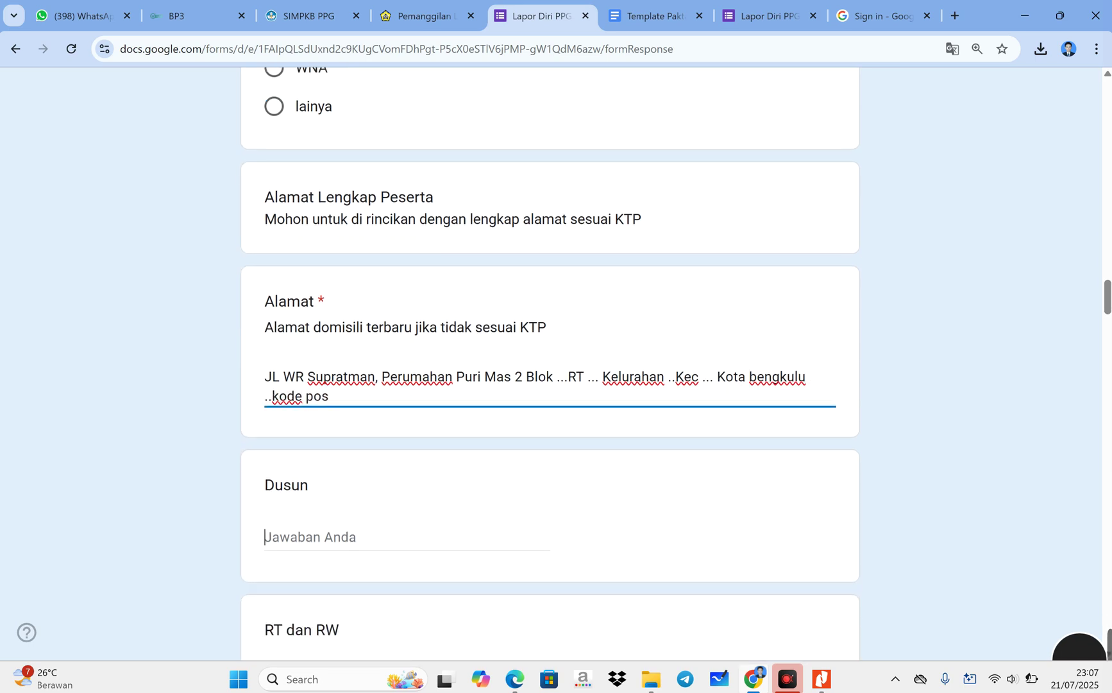
{"action": "scroll", "coordinate": [355, 482], "scroll_direction": "down", "scroll_amount": 2}
{"action": "key", "text": "Tab"}
{"action": "key", "text": "Tab"}
{"action": "scroll", "coordinate": [355, 335], "scroll_direction": "up", "scroll_amount": 2}
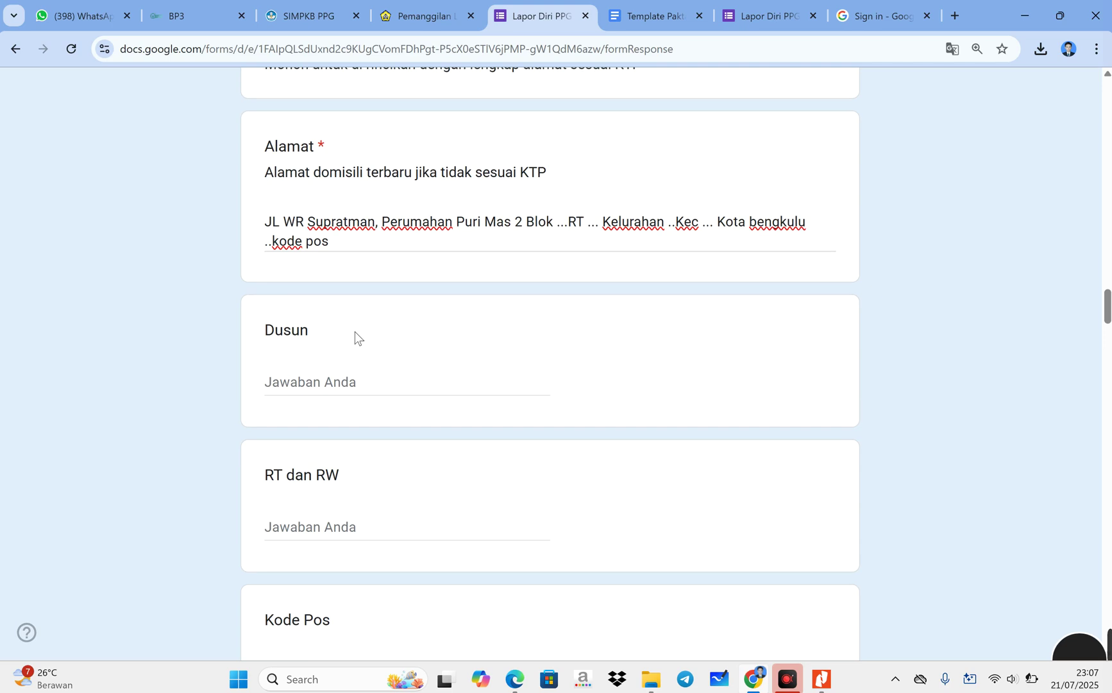
{"action": "key", "text": "shift+Tab"}
{"action": "key", "text": "shift+Tab"}
{"action": "key", "text": "shift+Tab"}
{"action": "scroll", "coordinate": [343, 480], "scroll_direction": "down", "scroll_amount": 4}
{"action": "key", "text": "Tab"}
{"action": "key", "text": "Tab"}
{"action": "key", "text": "Tab"}
{"action": "scroll", "coordinate": [550, 359], "scroll_direction": "down", "scroll_amount": 2}
{"action": "key", "text": "Tab"}
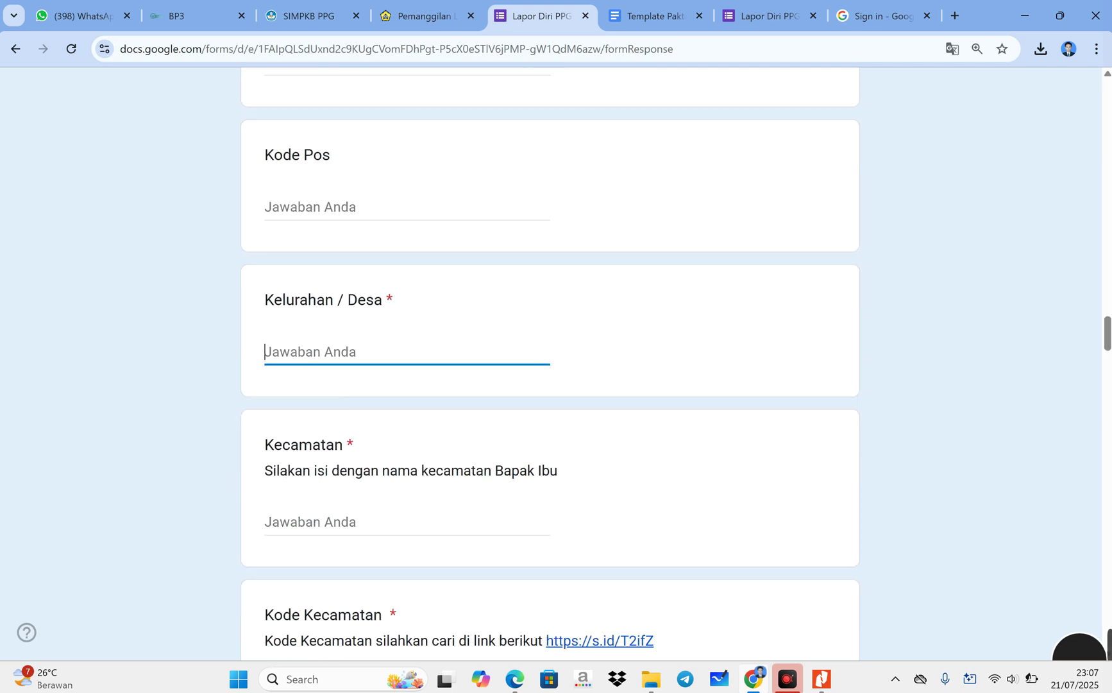
{"action": "type", "text": "Ben"}
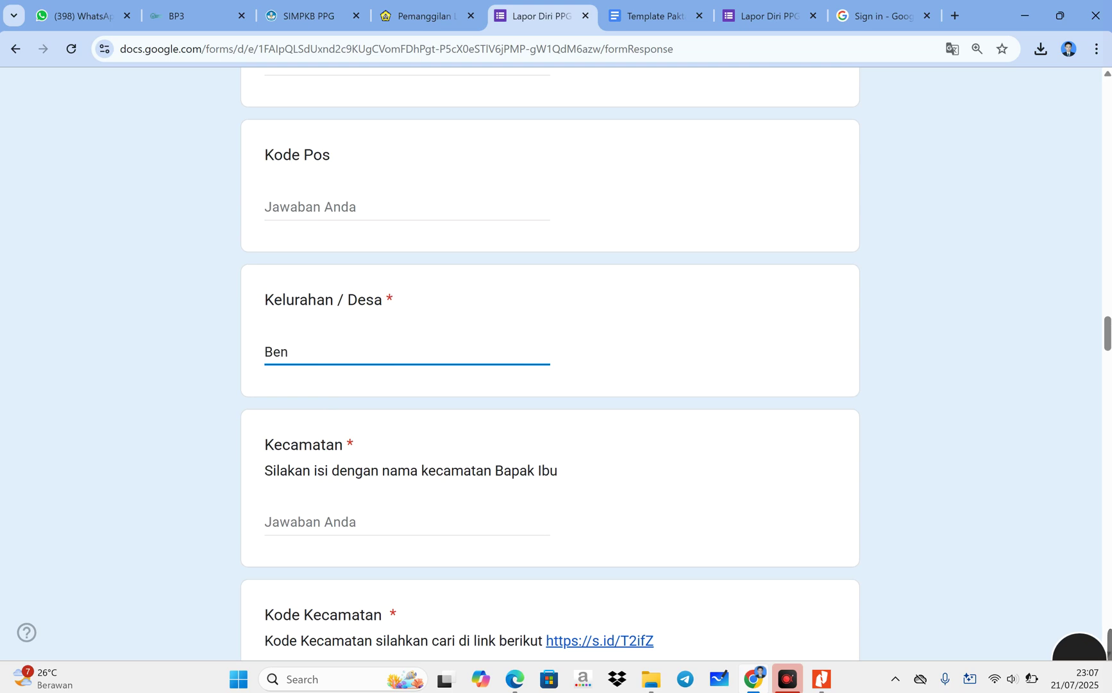
{"action": "key", "text": "BackSpace"}
{"action": "key", "text": "BackSpace"}
{"action": "key", "text": "BackSpace"}
{"action": "type", "text": "Muara Bang"}
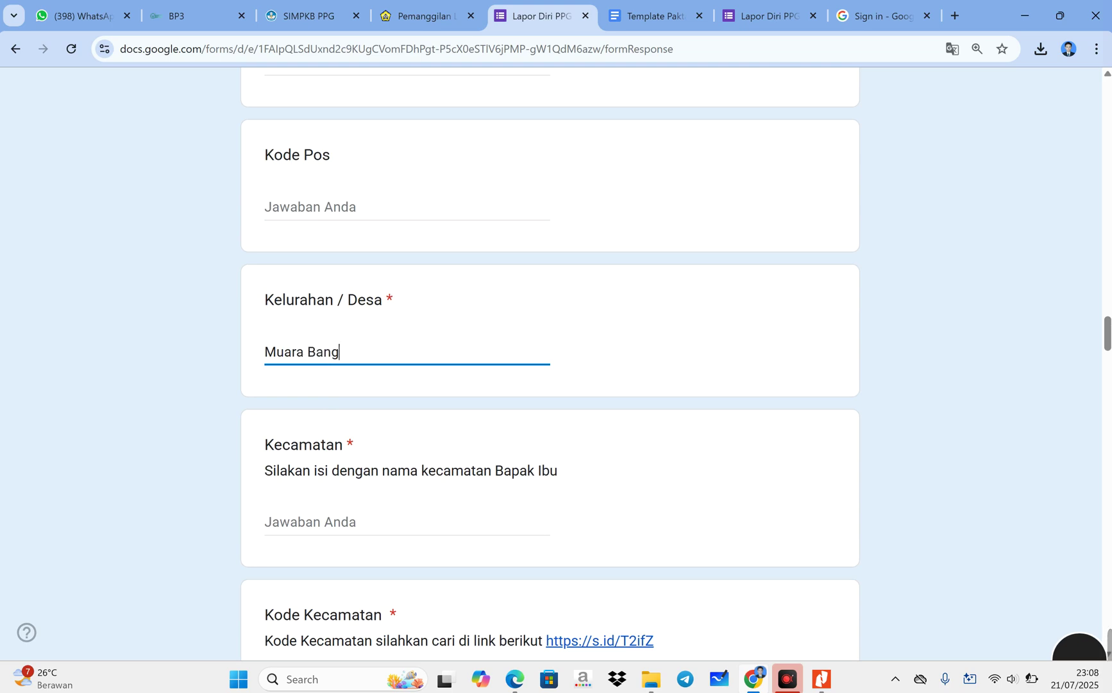
{"action": "type", "text": "kahulu"}
{"action": "scroll", "coordinate": [380, 272], "scroll_direction": "down", "scroll_amount": 2}
{"action": "left_click_drag", "start_coordinate": [382, 197], "coordinate": [250, 208]}
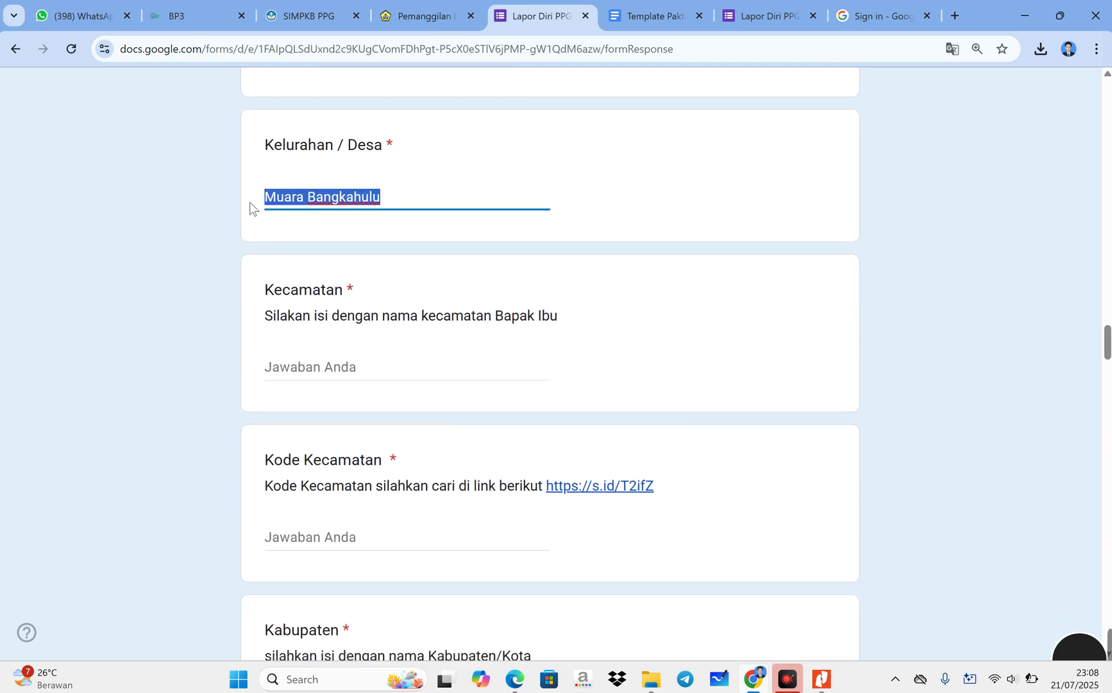
{"action": "type", "text": "Beni"}
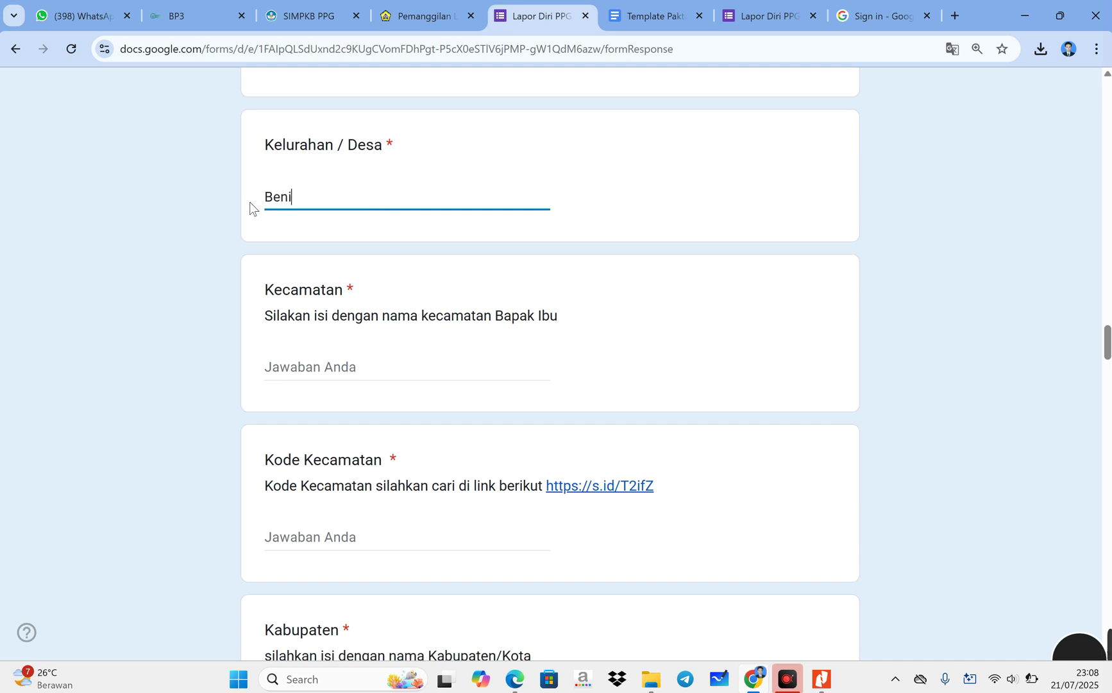
{"action": "key", "text": "BackSpace"}
{"action": "type", "text": "tiring"}
- Enter Muara Bangkahulu as the Kecamatan answer
{"action": "left_click", "coordinate": [337, 363]}
{"action": "type", "text": "M"}
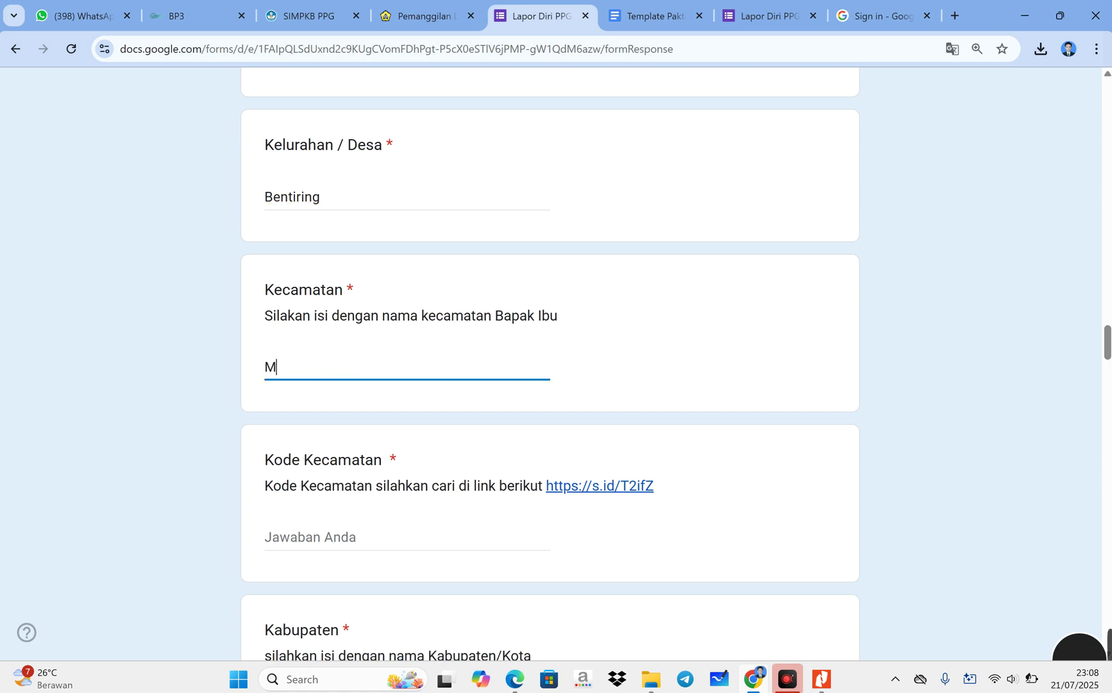
{"action": "type", "text": "uara Bangk"}
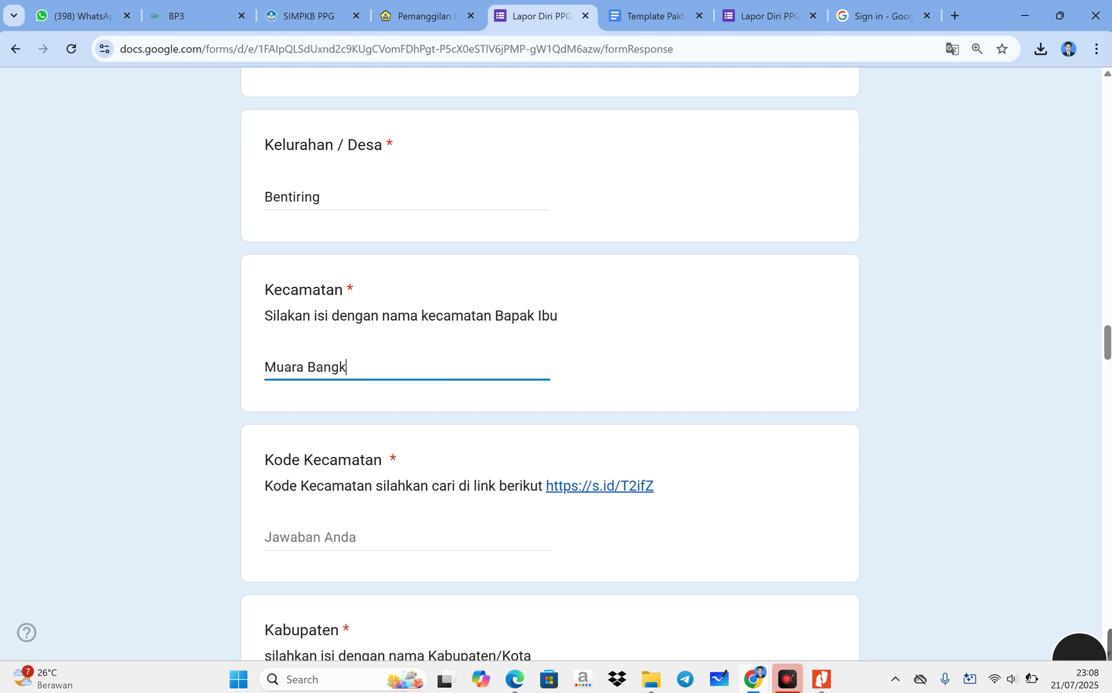
{"action": "type", "text": "ahulu"}
{"action": "scroll", "coordinate": [360, 402], "scroll_direction": "down", "scroll_amount": 3}
{"action": "left_click", "coordinate": [347, 305]}
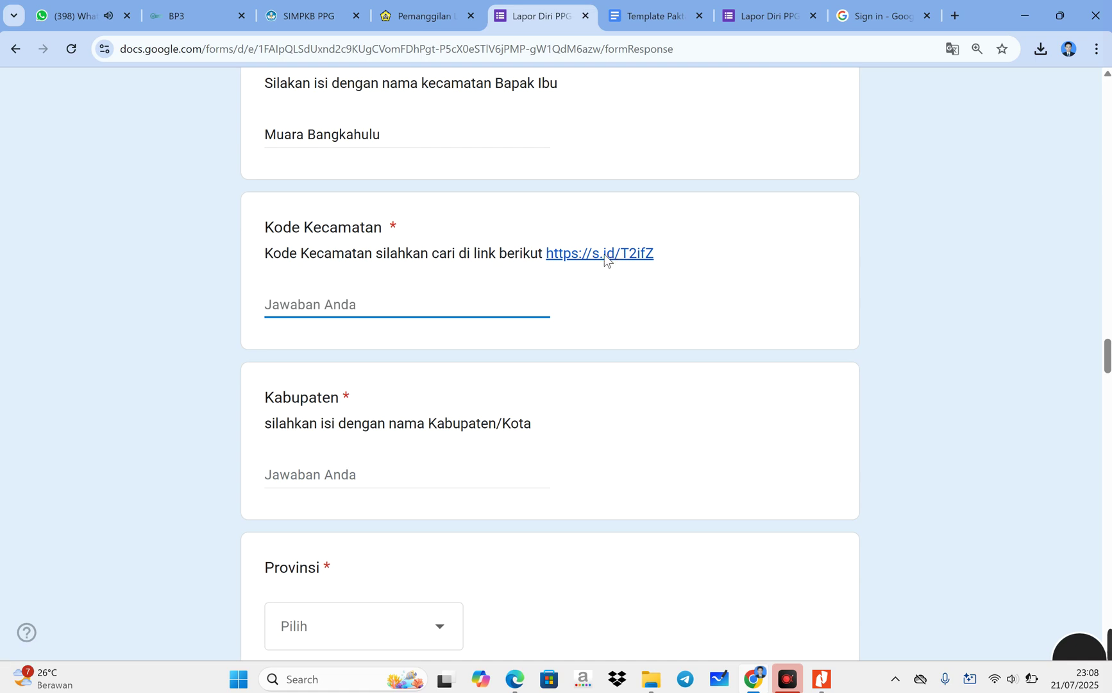
- Open the s.id district code sheet and search the Data Wilayah sheet for 'bengkulu'
{"action": "left_click", "coordinate": [605, 254]}
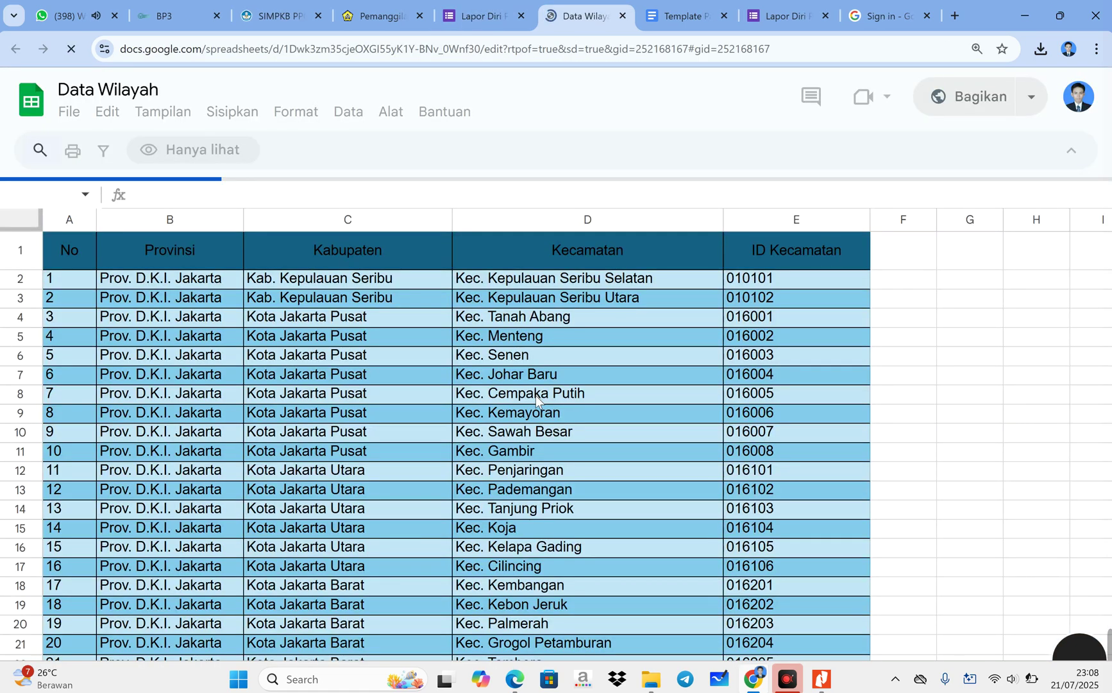
{"action": "scroll", "coordinate": [535, 395], "scroll_direction": "down", "scroll_amount": 1}
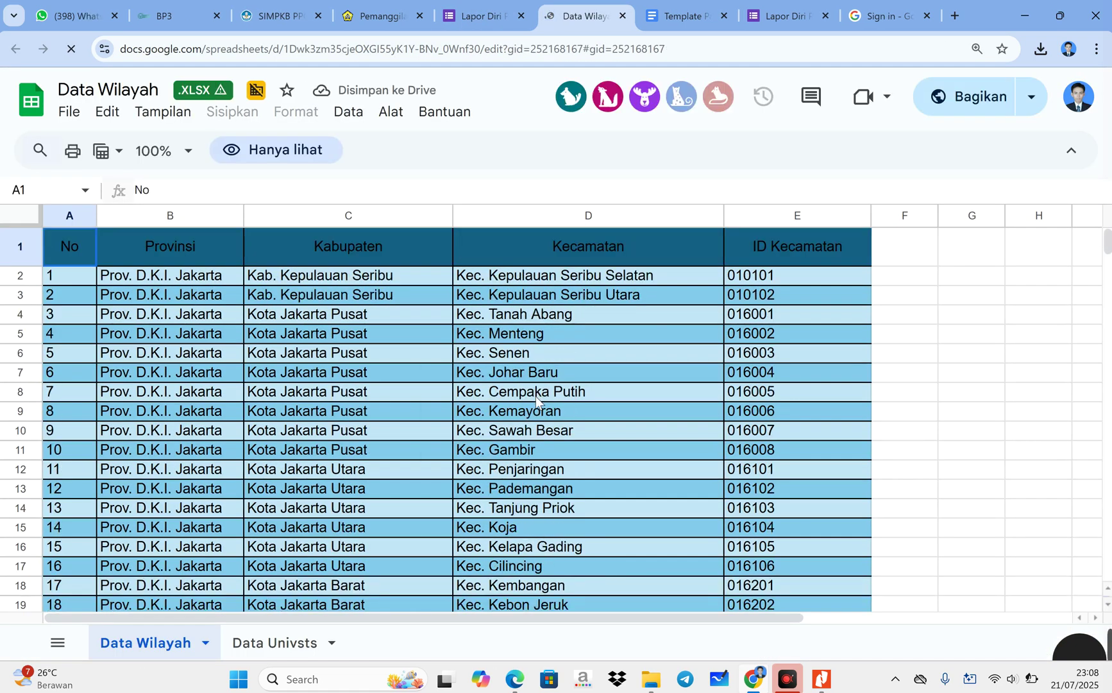
{"action": "scroll", "coordinate": [535, 396], "scroll_direction": "down", "scroll_amount": 5}
{"action": "scroll", "coordinate": [535, 395], "scroll_direction": "down", "scroll_amount": 4}
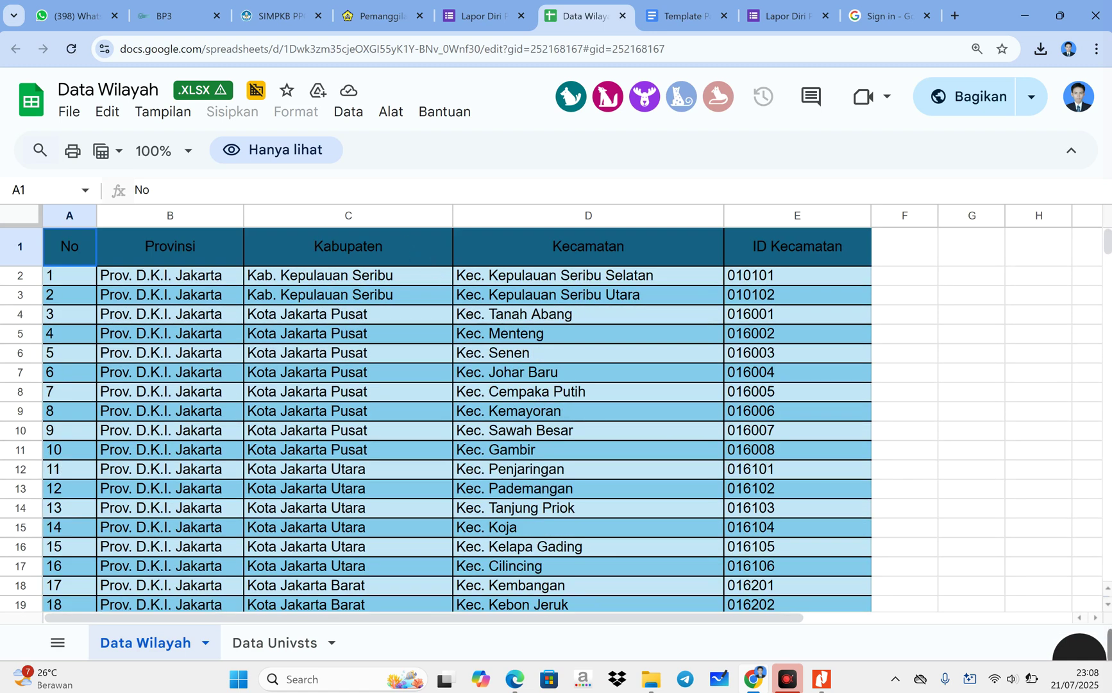
{"action": "key", "text": "ctrl+f"}
{"action": "type", "text": "bengkulu"}
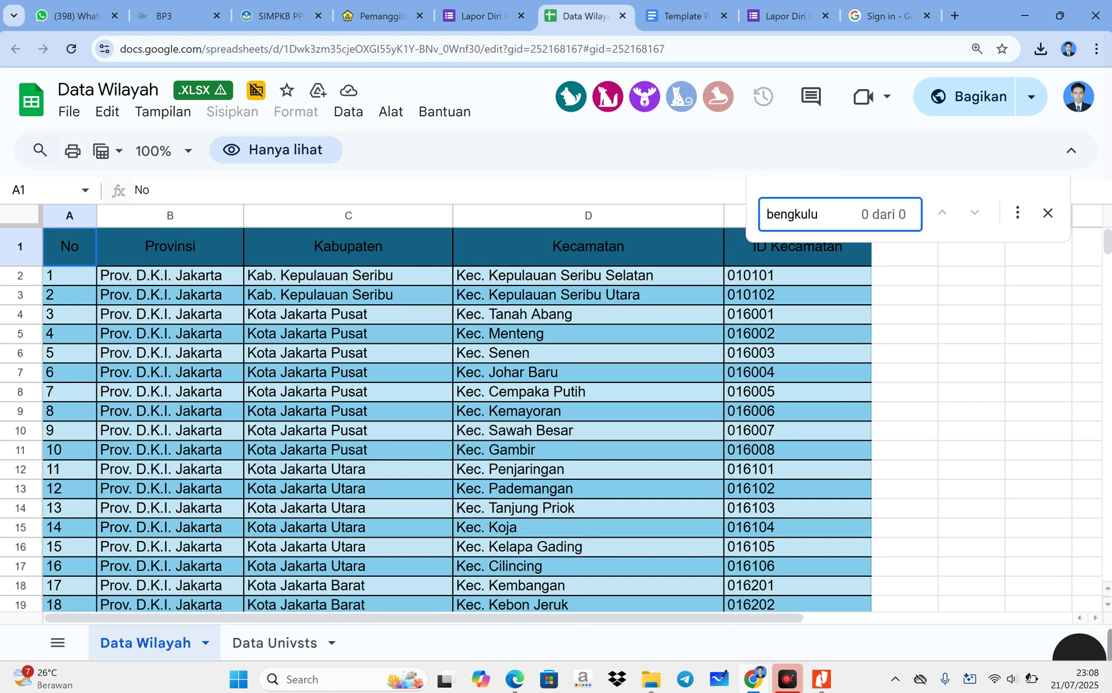
{"action": "scroll", "coordinate": [363, 382], "scroll_direction": "down", "scroll_amount": 5}
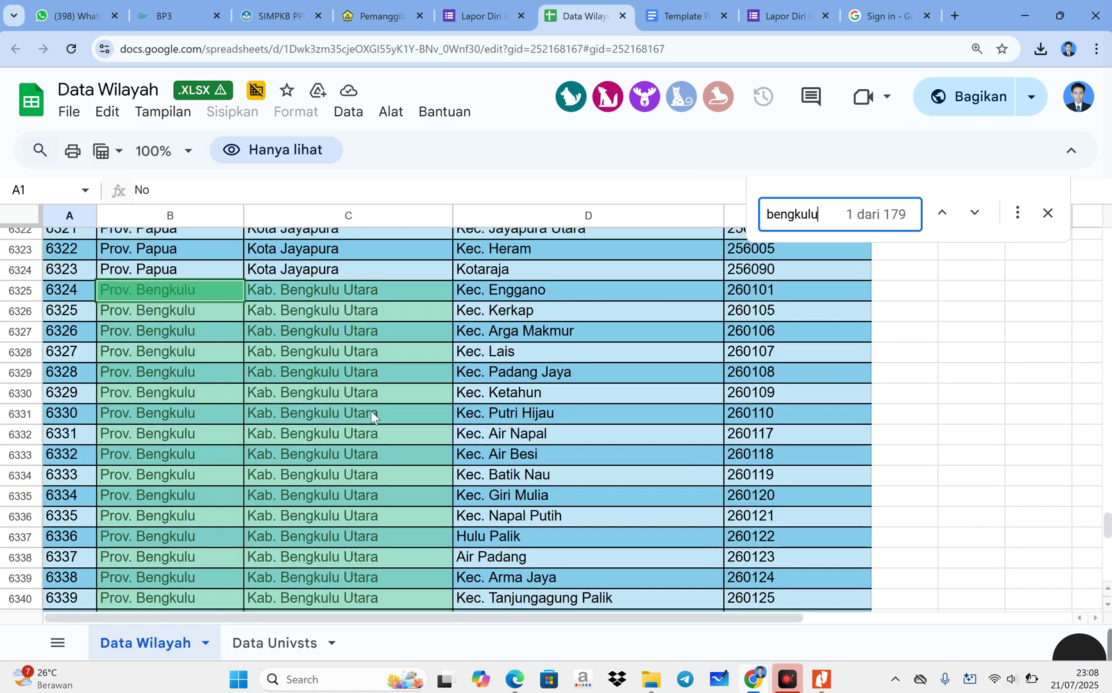
{"action": "scroll", "coordinate": [372, 414], "scroll_direction": "down", "scroll_amount": 4}
{"action": "scroll", "coordinate": [371, 415], "scroll_direction": "down", "scroll_amount": 1}
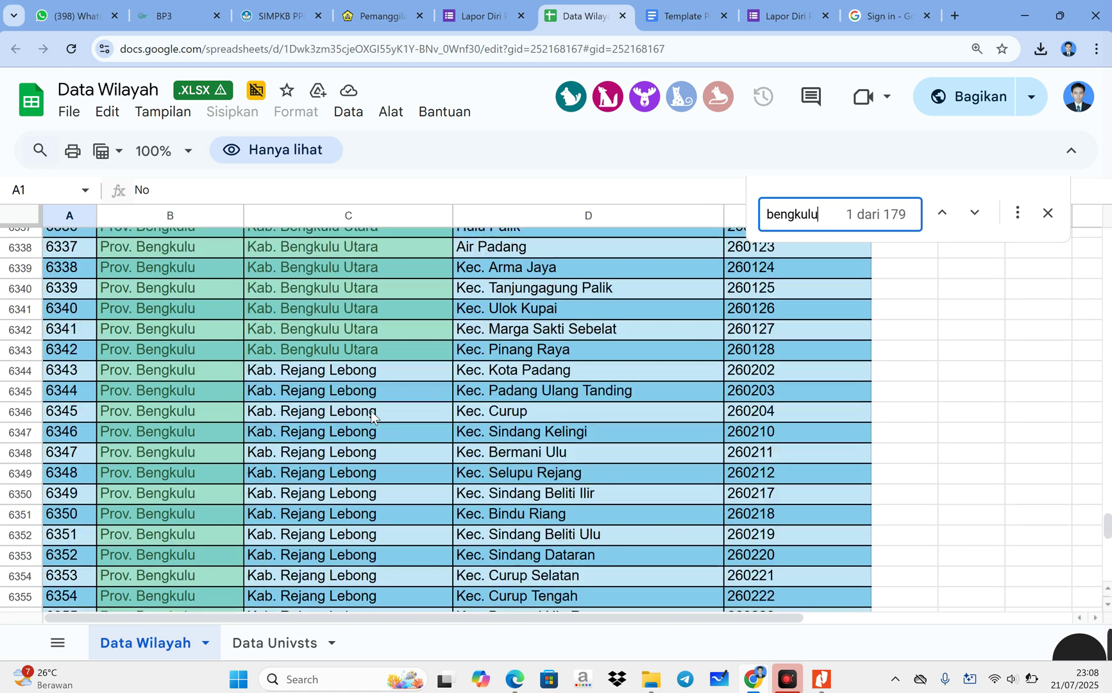
{"action": "scroll", "coordinate": [372, 416], "scroll_direction": "down", "scroll_amount": 3}
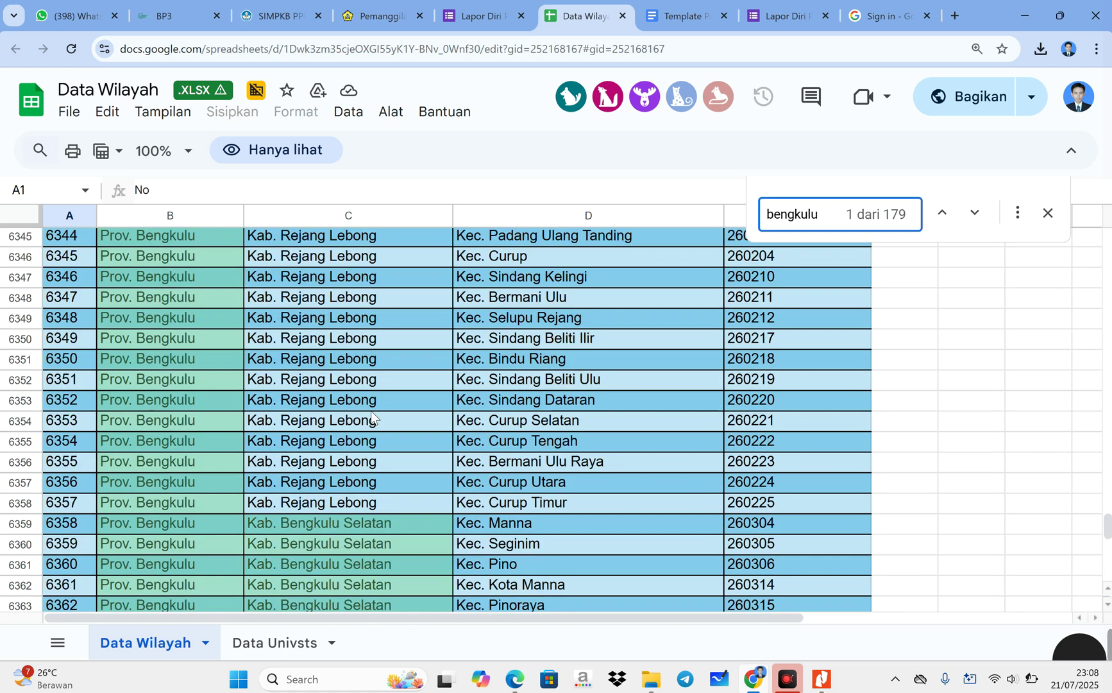
{"action": "scroll", "coordinate": [371, 410], "scroll_direction": "down", "scroll_amount": 3}
{"action": "scroll", "coordinate": [364, 389], "scroll_direction": "up", "scroll_amount": 3}
{"action": "scroll", "coordinate": [364, 385], "scroll_direction": "down", "scroll_amount": 20}
{"action": "scroll", "coordinate": [364, 388], "scroll_direction": "down", "scroll_amount": 15}
{"action": "scroll", "coordinate": [361, 402], "scroll_direction": "up", "scroll_amount": 3}
{"action": "scroll", "coordinate": [360, 401], "scroll_direction": "up", "scroll_amount": 7}
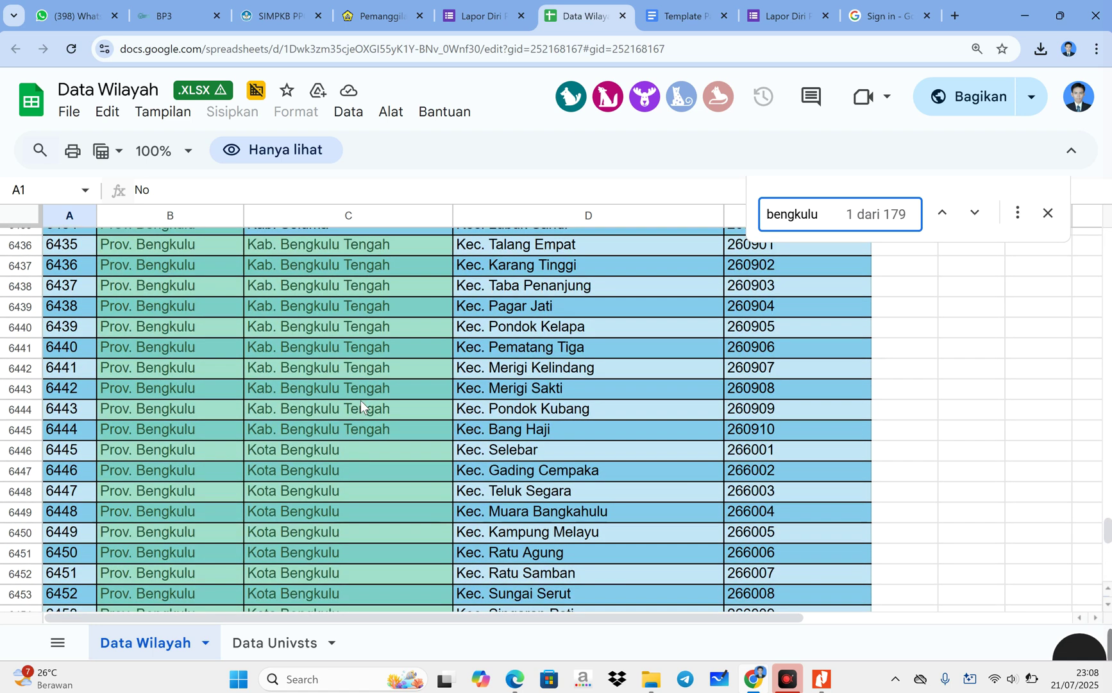
- Find Kec. Muara Bangkahulu under Kota Bengkulu and read its code 266004
{"action": "left_click", "coordinate": [339, 452]}
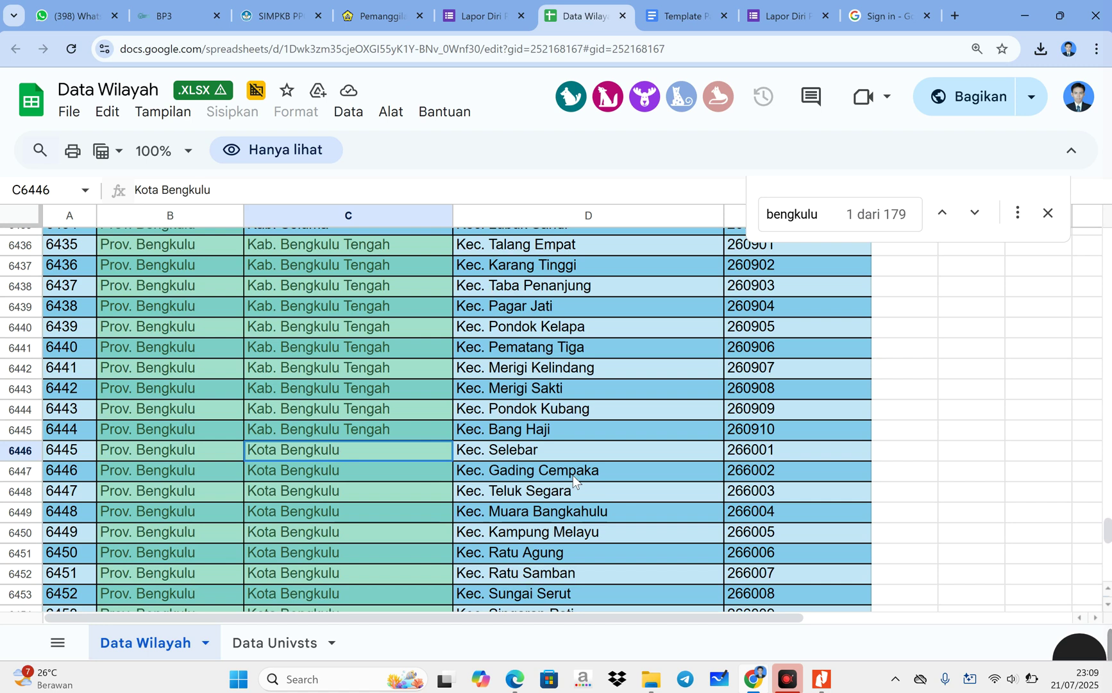
{"action": "scroll", "coordinate": [573, 475], "scroll_direction": "down", "scroll_amount": 1}
{"action": "left_click", "coordinate": [559, 439]}
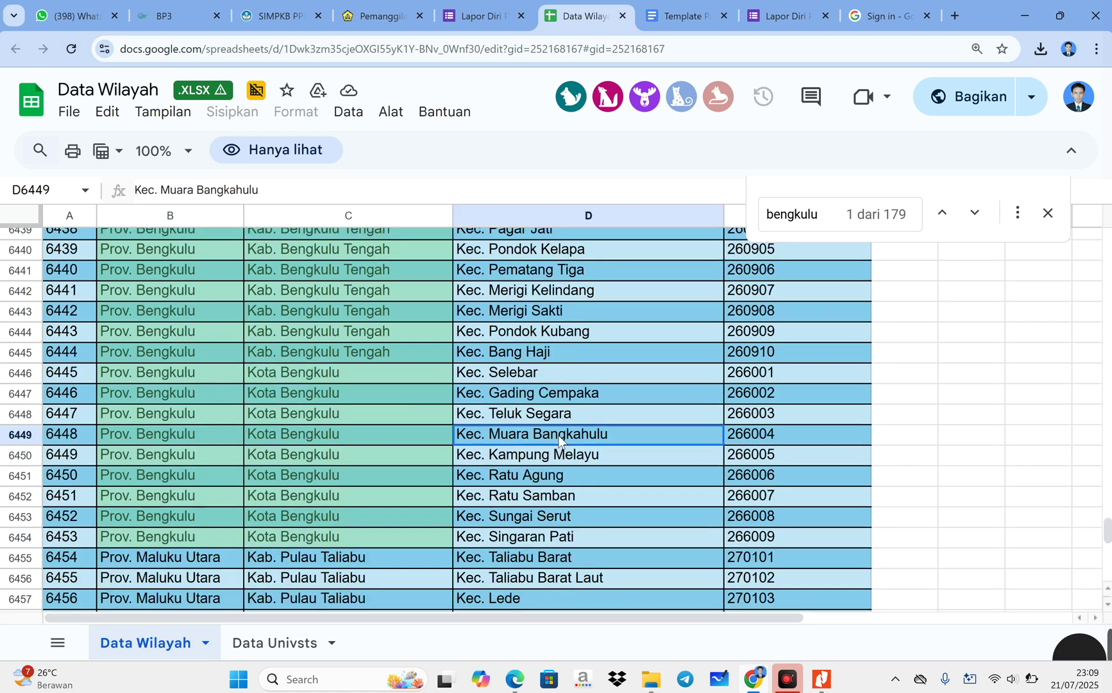
{"action": "left_click", "coordinate": [780, 435]}
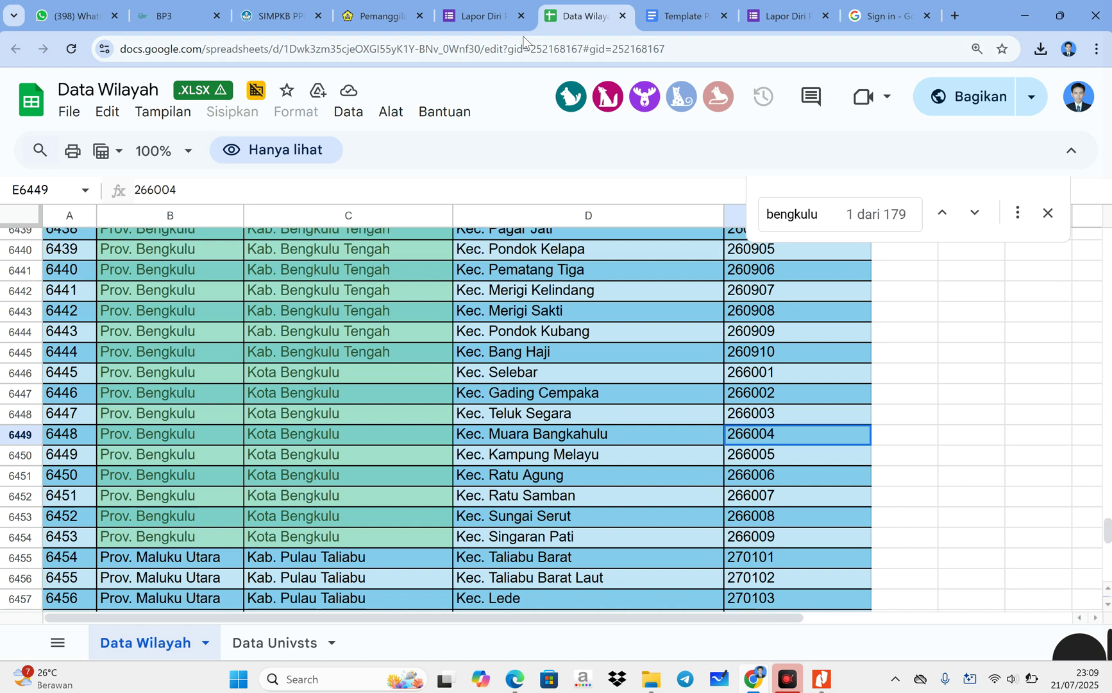
{"action": "left_click", "coordinate": [477, 7]}
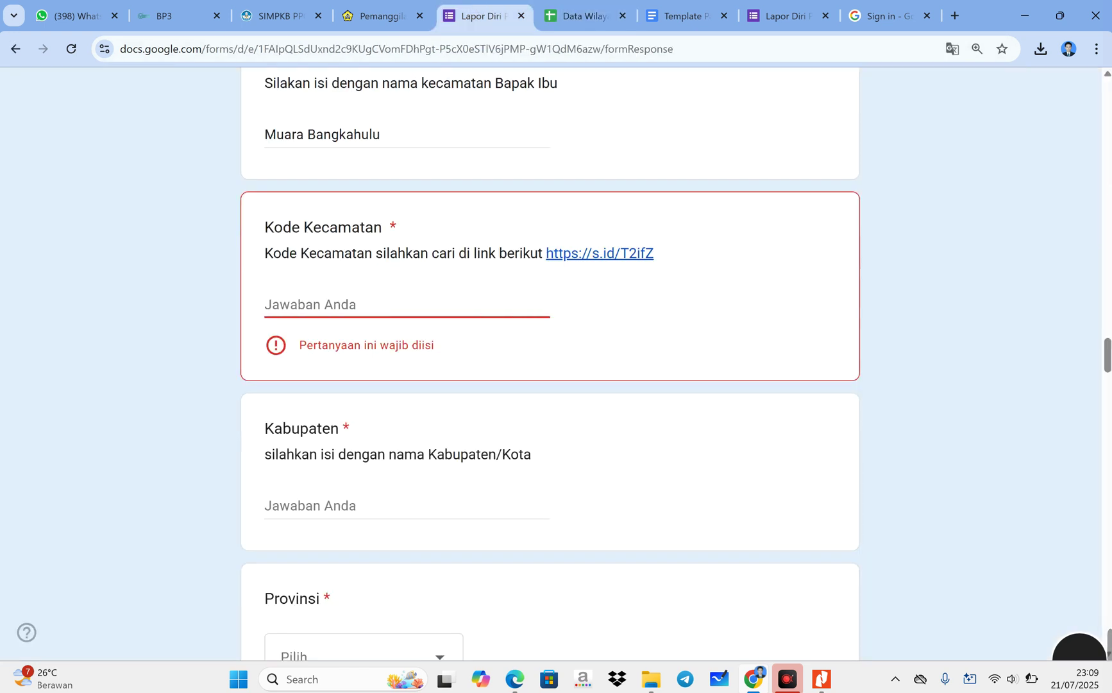
- Enter 266004 as Kode Kecamatan and 'Kota Bengkulu' as Kabupaten
{"action": "type", "text": "266004"}
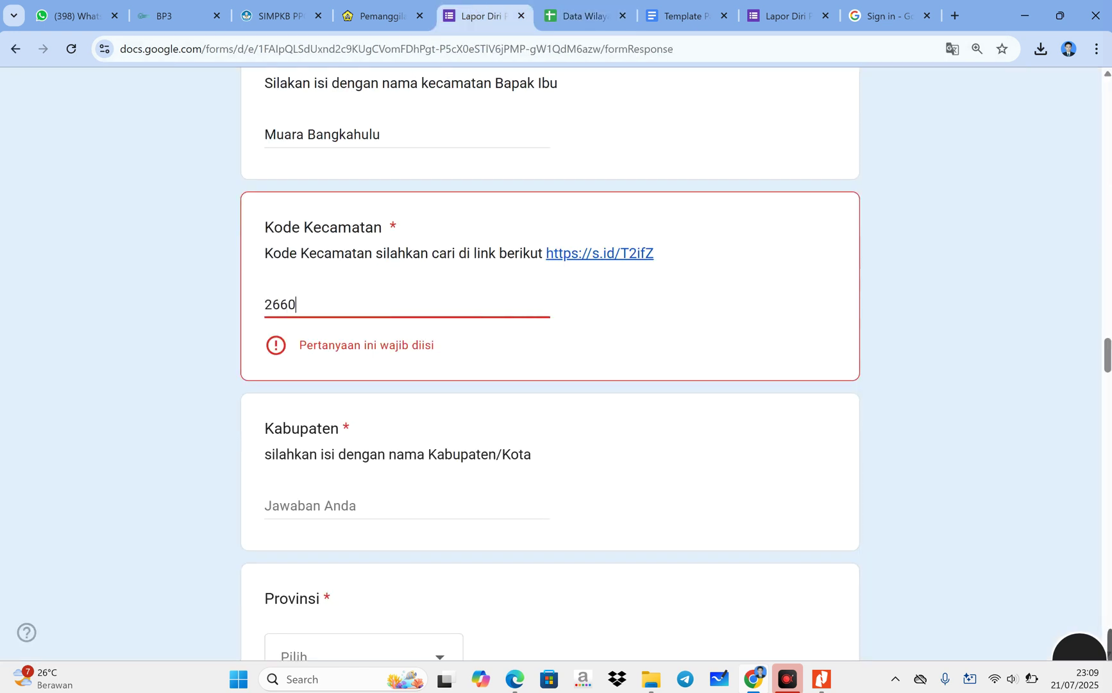
{"action": "key", "text": "Tab"}
{"action": "type", "text": "Kota bengkulu"}
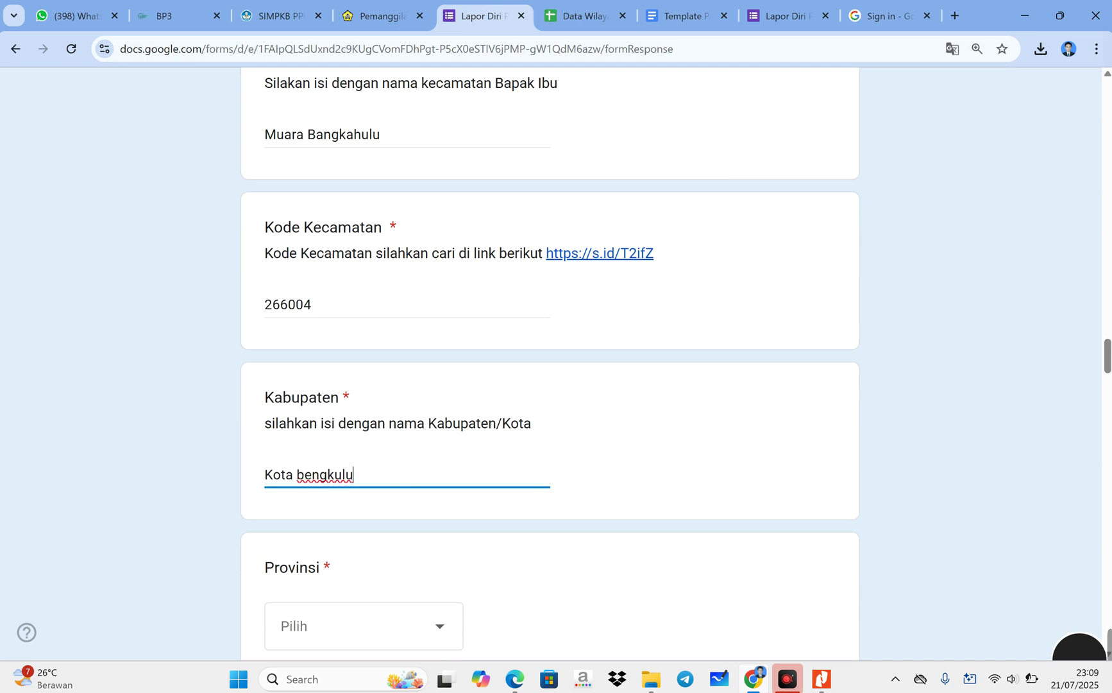
{"action": "key", "text": "BackSpace"}
{"action": "type", "text": "B"}
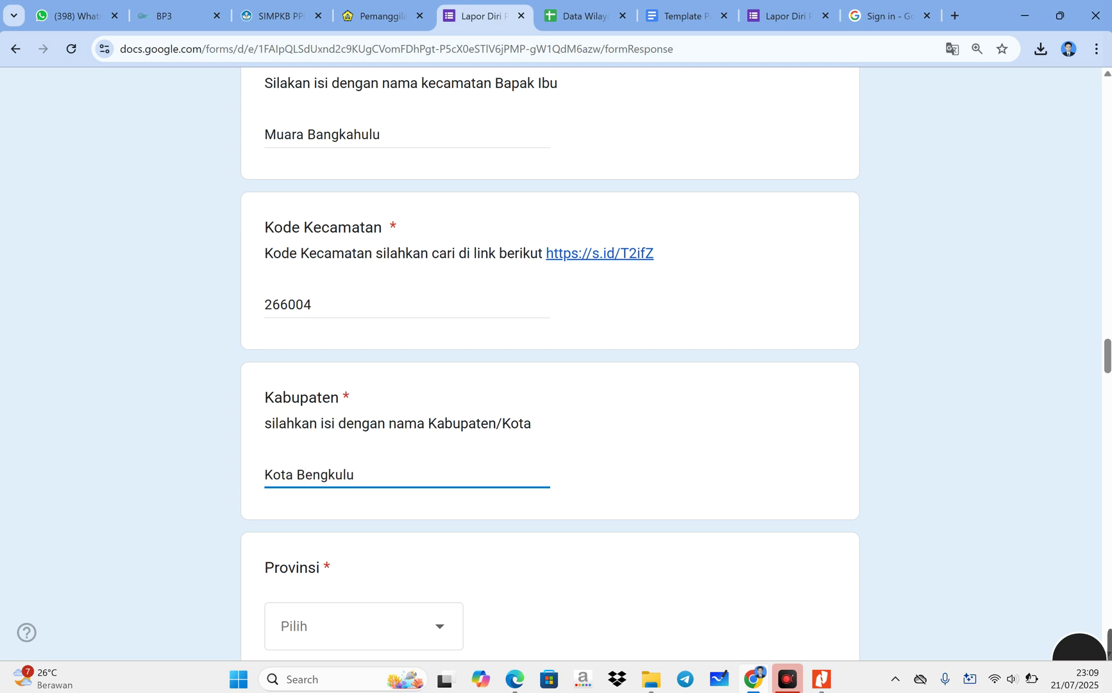
- Choose Bengkulu from the Provinsi dropdown
{"action": "scroll", "coordinate": [305, 475], "scroll_direction": "down", "scroll_amount": 2}
{"action": "left_click", "coordinate": [309, 478]}
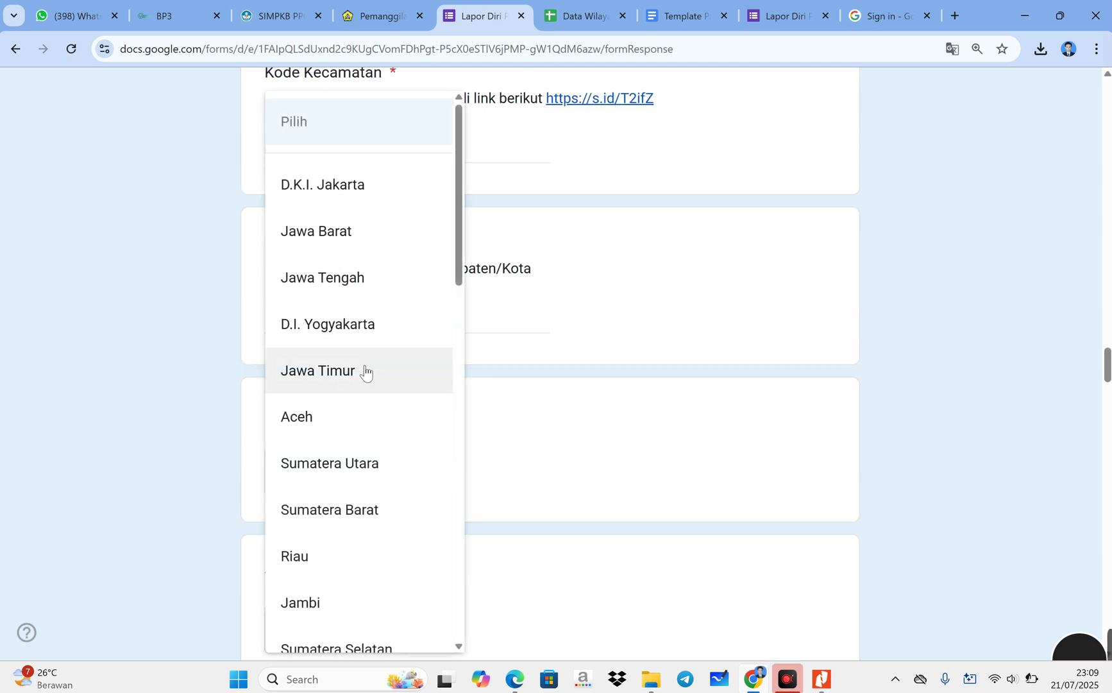
{"action": "scroll", "coordinate": [365, 372], "scroll_direction": "down", "scroll_amount": 2}
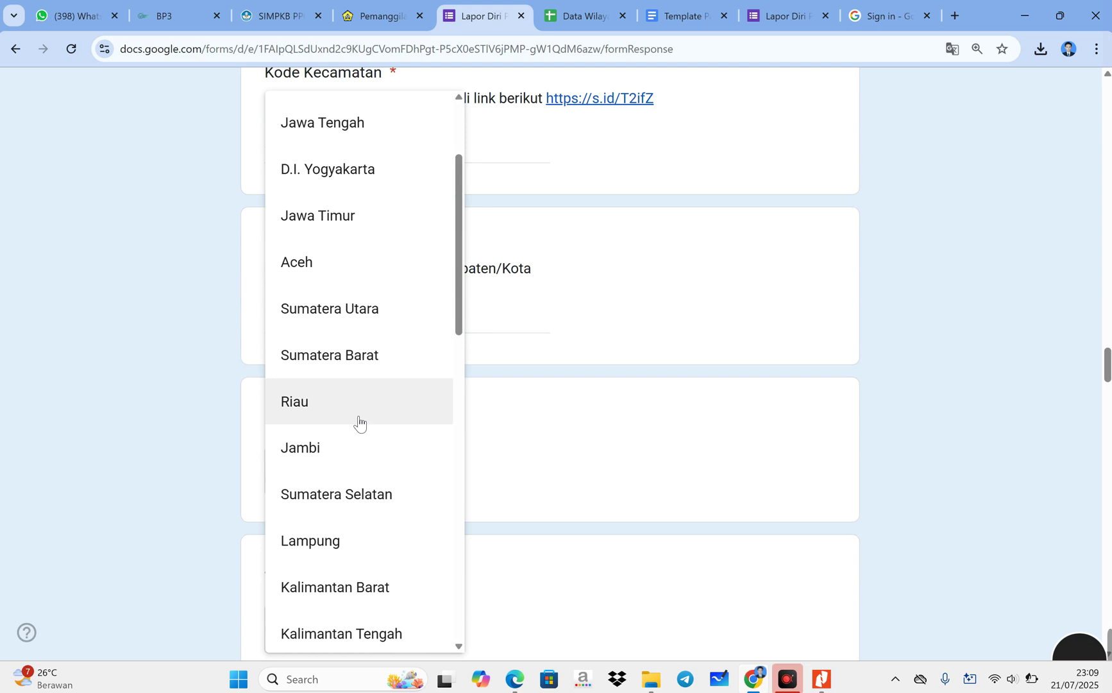
{"action": "scroll", "coordinate": [385, 361], "scroll_direction": "up", "scroll_amount": 3}
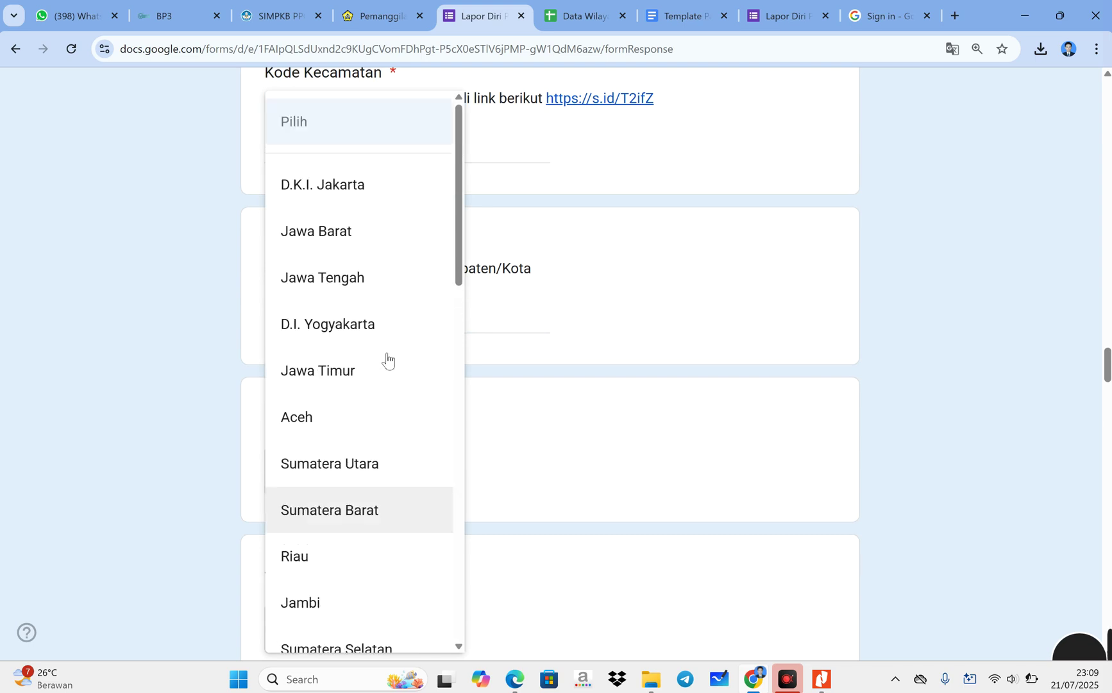
{"action": "scroll", "coordinate": [387, 361], "scroll_direction": "up", "scroll_amount": 2}
{"action": "scroll", "coordinate": [367, 442], "scroll_direction": "down", "scroll_amount": 10}
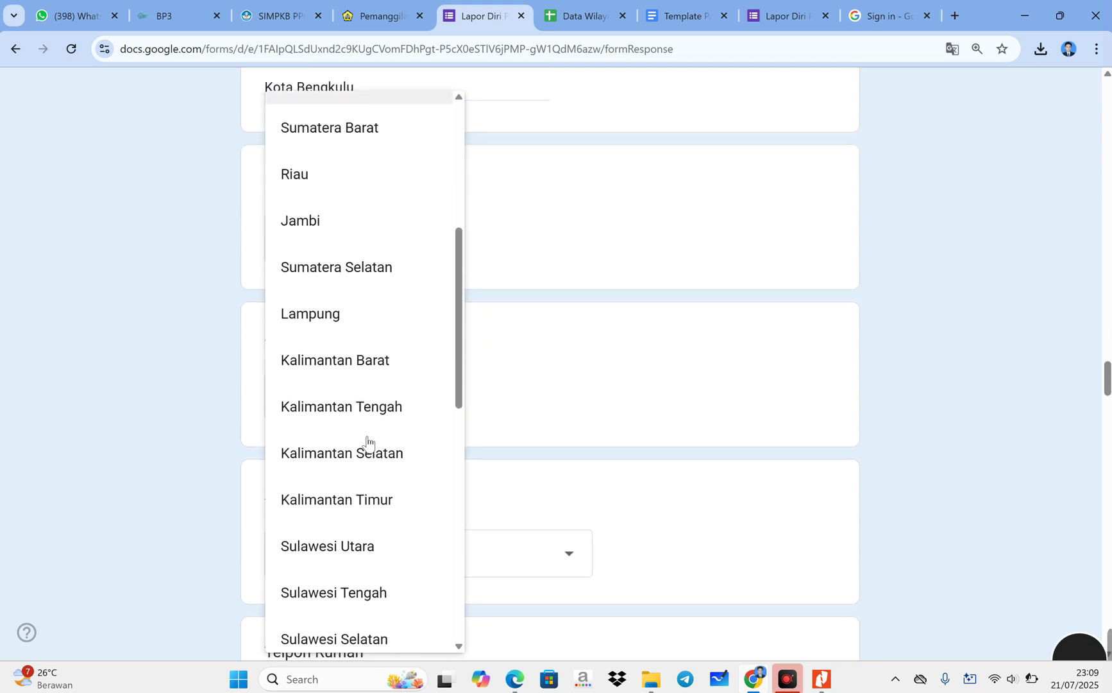
{"action": "scroll", "coordinate": [368, 444], "scroll_direction": "down", "scroll_amount": 5}
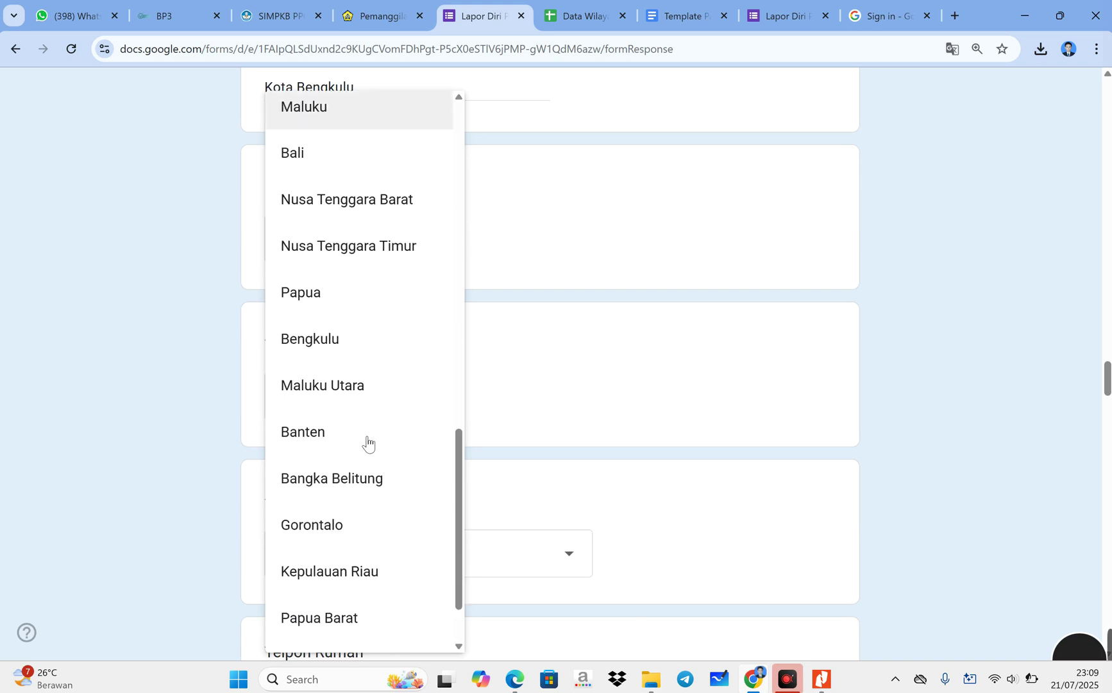
{"action": "scroll", "coordinate": [368, 442], "scroll_direction": "down", "scroll_amount": 4}
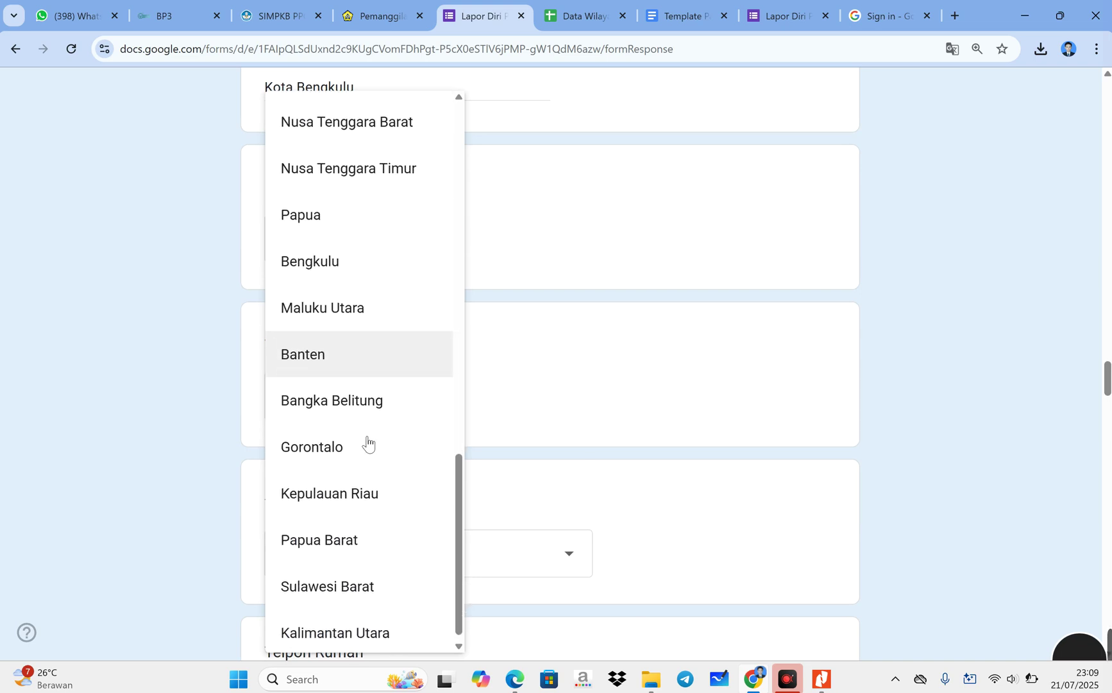
{"action": "scroll", "coordinate": [369, 424], "scroll_direction": "up", "scroll_amount": 3}
{"action": "scroll", "coordinate": [369, 409], "scroll_direction": "up", "scroll_amount": 1}
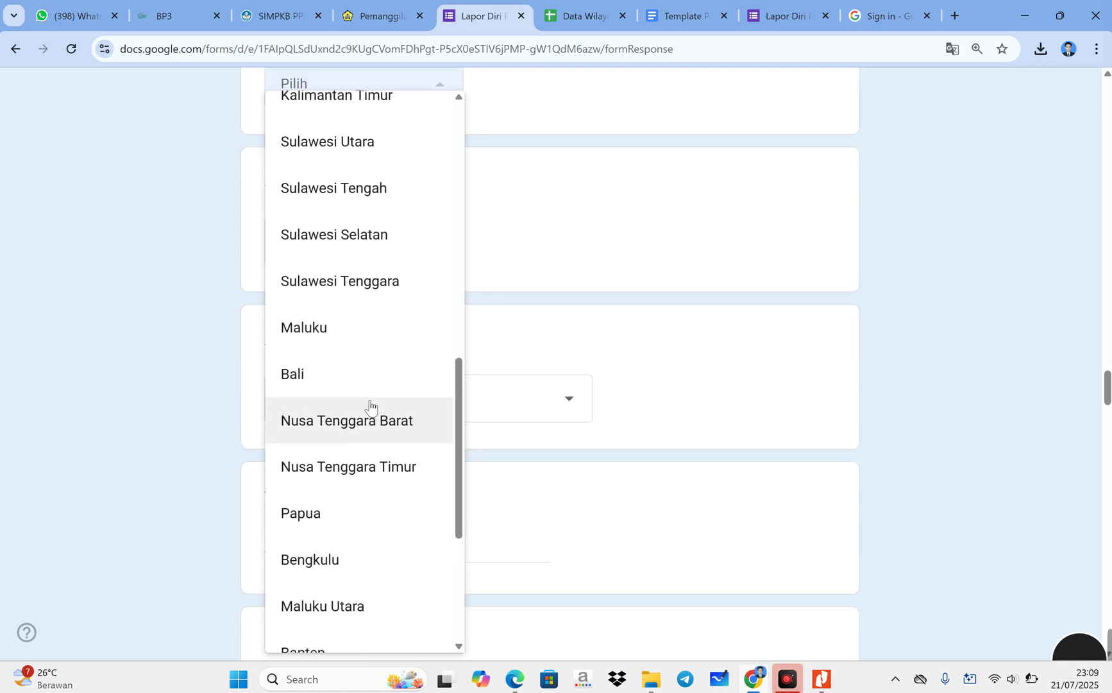
{"action": "left_click", "coordinate": [327, 557]}
{"action": "scroll", "coordinate": [461, 485], "scroll_direction": "down", "scroll_amount": 2}
{"action": "scroll", "coordinate": [472, 472], "scroll_direction": "up", "scroll_amount": 2}
{"action": "scroll", "coordinate": [470, 466], "scroll_direction": "up", "scroll_amount": 2}
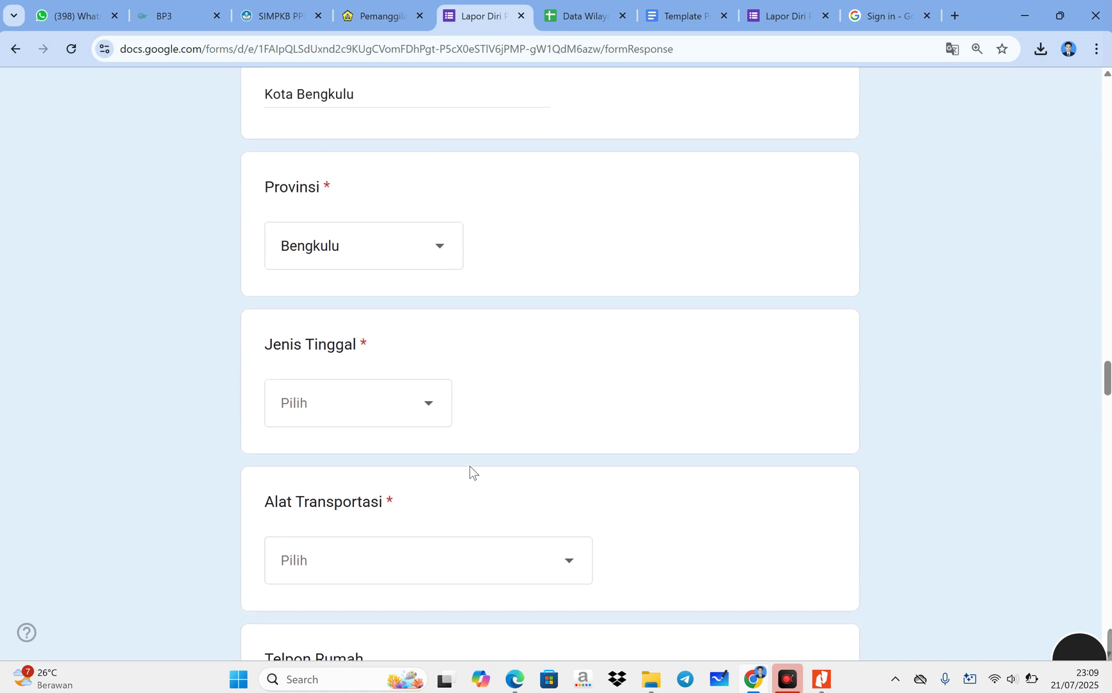
- Set Jenis Tinggal to Bersama Orang Tua and Alat Transportasi to Sepeda Motor Pribadi
{"action": "left_click", "coordinate": [370, 398]}
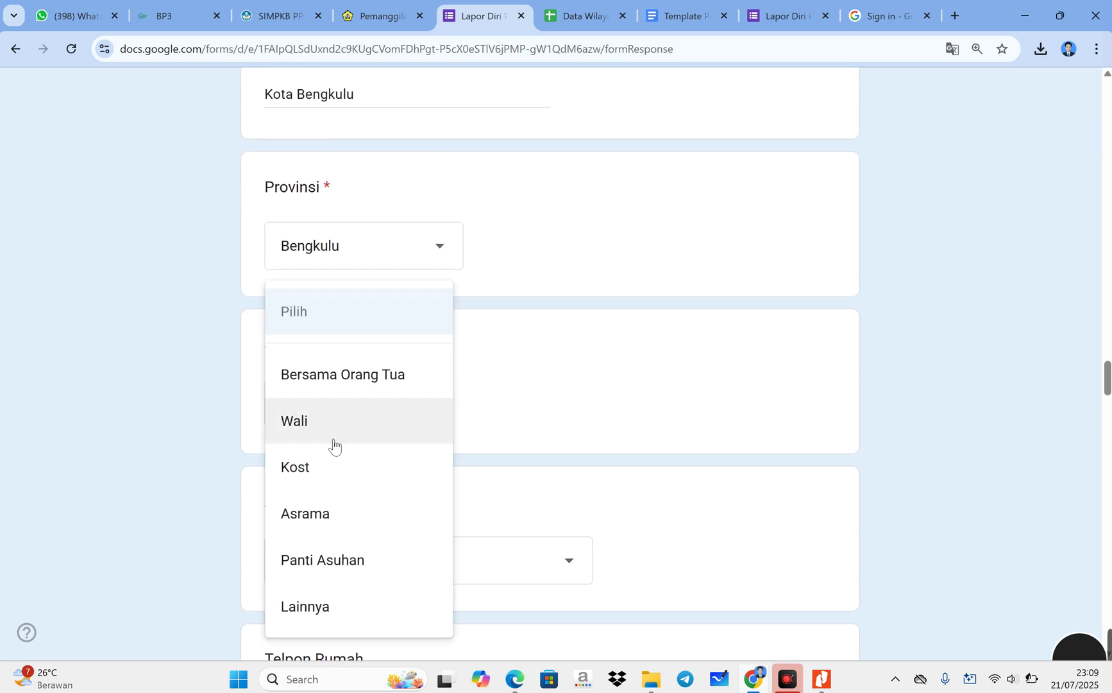
{"action": "left_click", "coordinate": [330, 377]}
{"action": "scroll", "coordinate": [394, 391], "scroll_direction": "down", "scroll_amount": 2}
{"action": "left_click", "coordinate": [405, 402]}
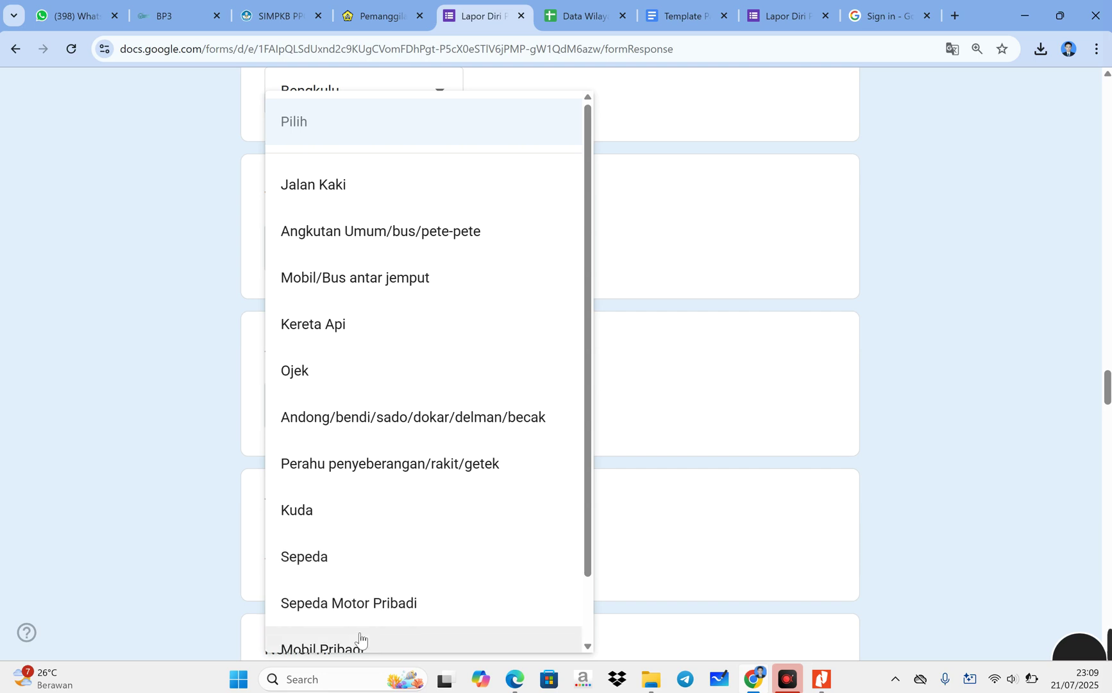
{"action": "left_click", "coordinate": [367, 611]}
{"action": "scroll", "coordinate": [394, 434], "scroll_direction": "down", "scroll_amount": 2}
{"action": "left_click", "coordinate": [382, 401]}
{"action": "scroll", "coordinate": [379, 398], "scroll_direction": "down", "scroll_amount": 2}
- Enter the applicant's mobile number in Nomor HP and their e-mail address in email
{"action": "left_click", "coordinate": [372, 391]}
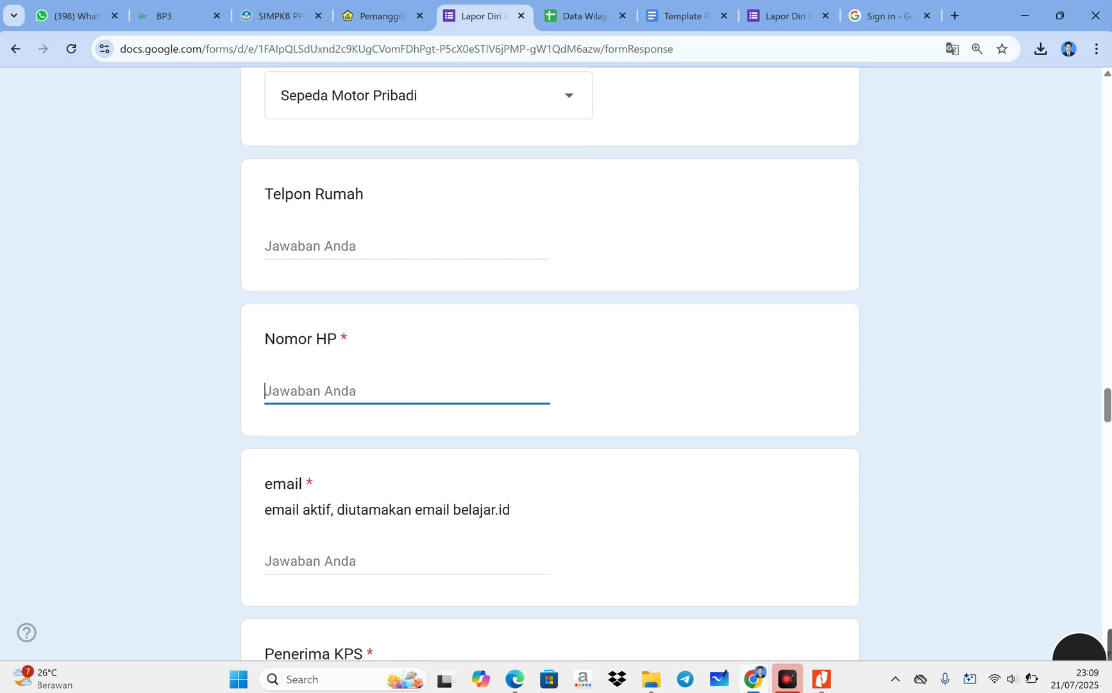
{"action": "type", "text": "0852"}
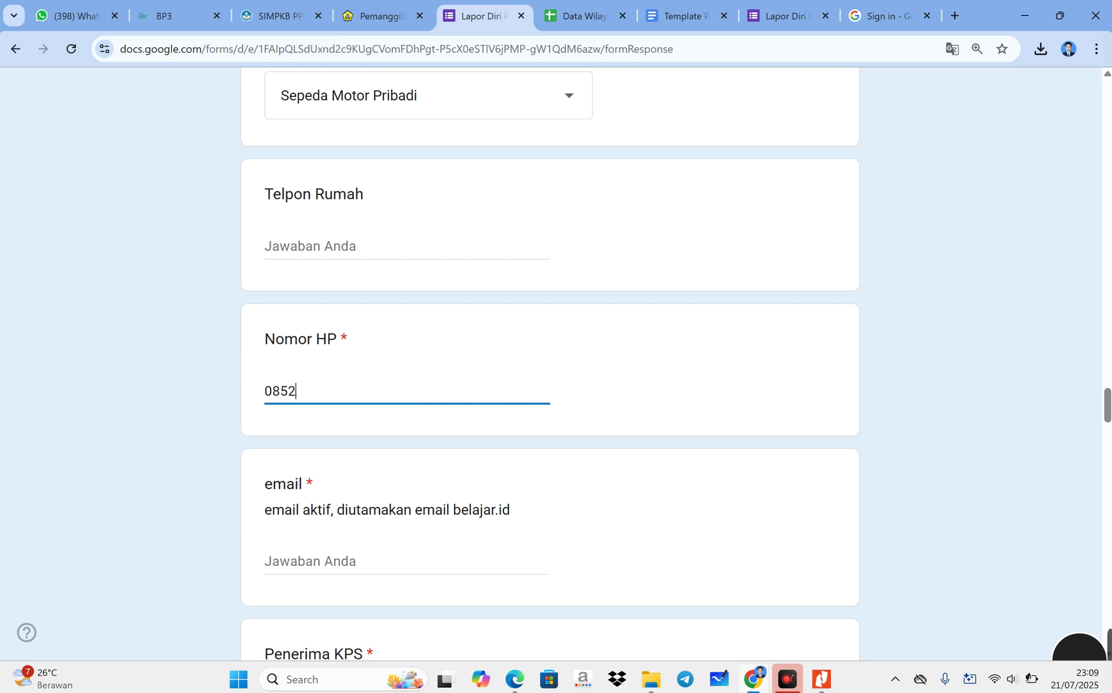
{"action": "type", "text": "xxxxyyyy"}
{"action": "scroll", "coordinate": [549, 363], "scroll_direction": "down", "scroll_amount": 1}
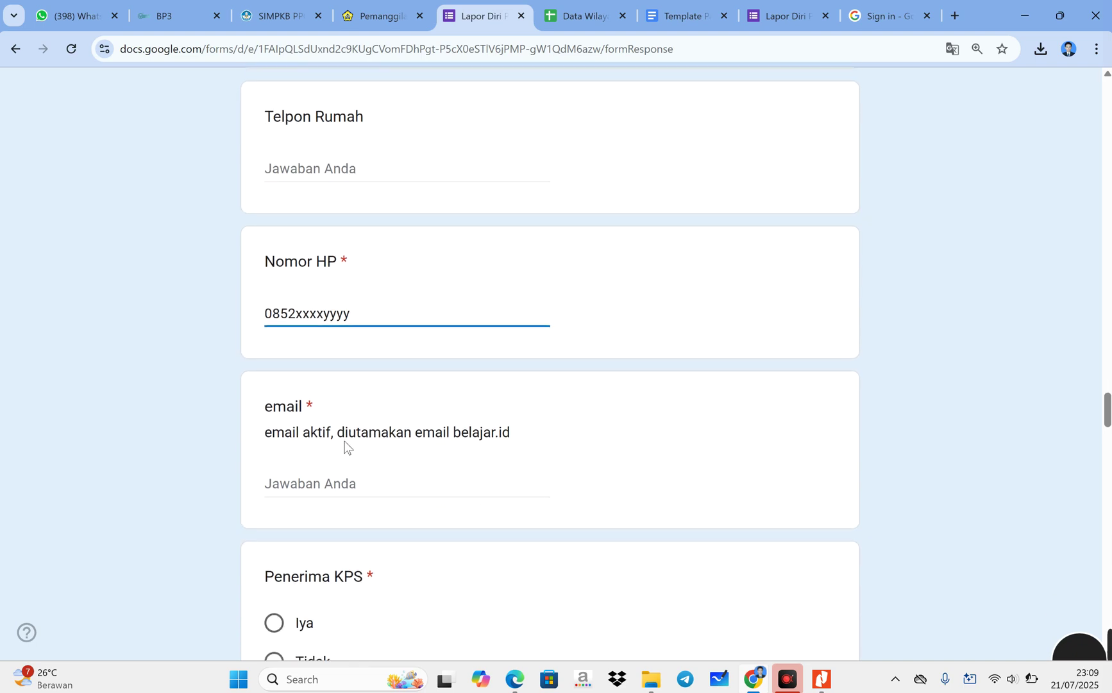
{"action": "left_click", "coordinate": [300, 489]}
{"action": "scroll", "coordinate": [299, 495], "scroll_direction": "down", "scroll_amount": 1}
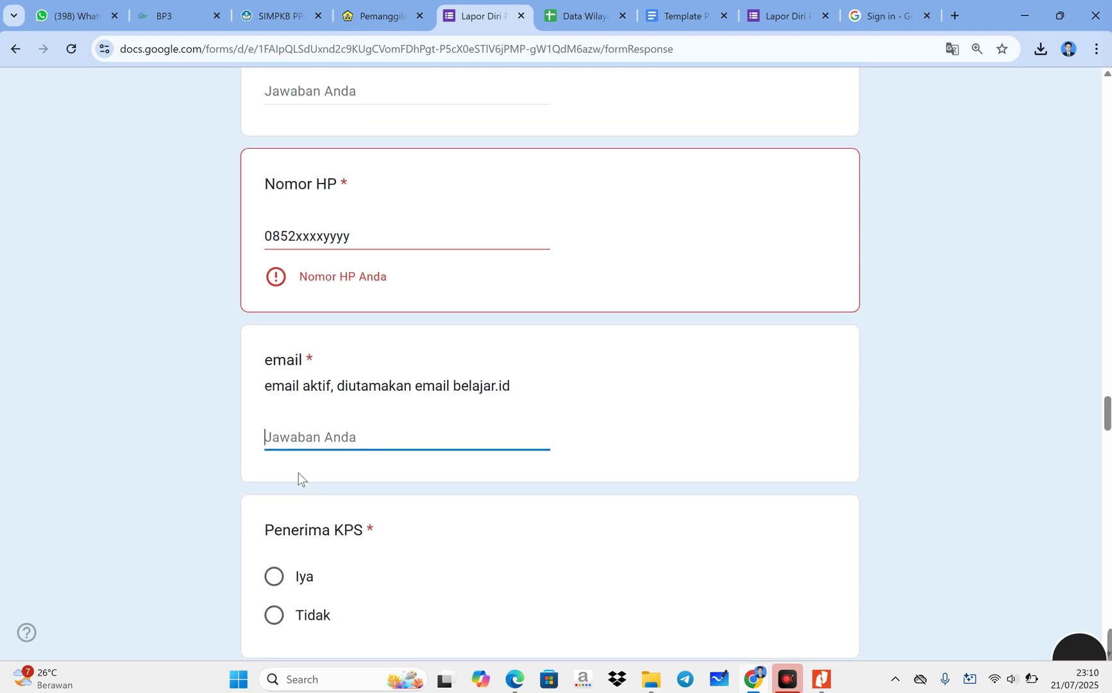
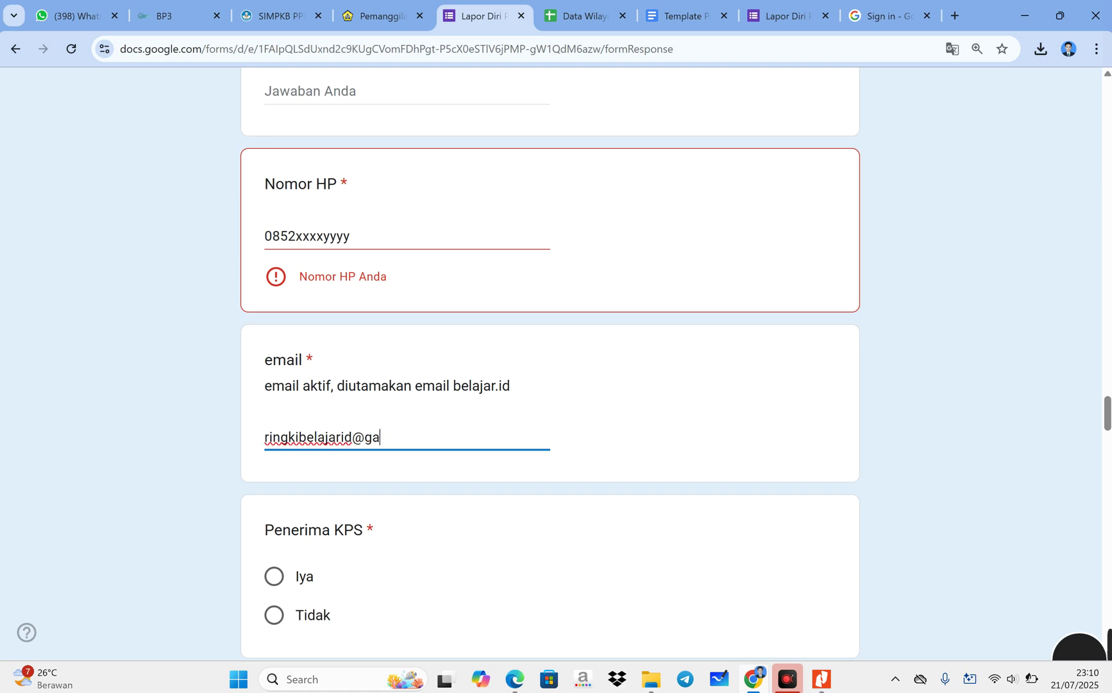
- Answer Penerima KPS, changing the choice from Tidak to Iya
{"action": "scroll", "coordinate": [276, 384], "scroll_direction": "down", "scroll_amount": 4}
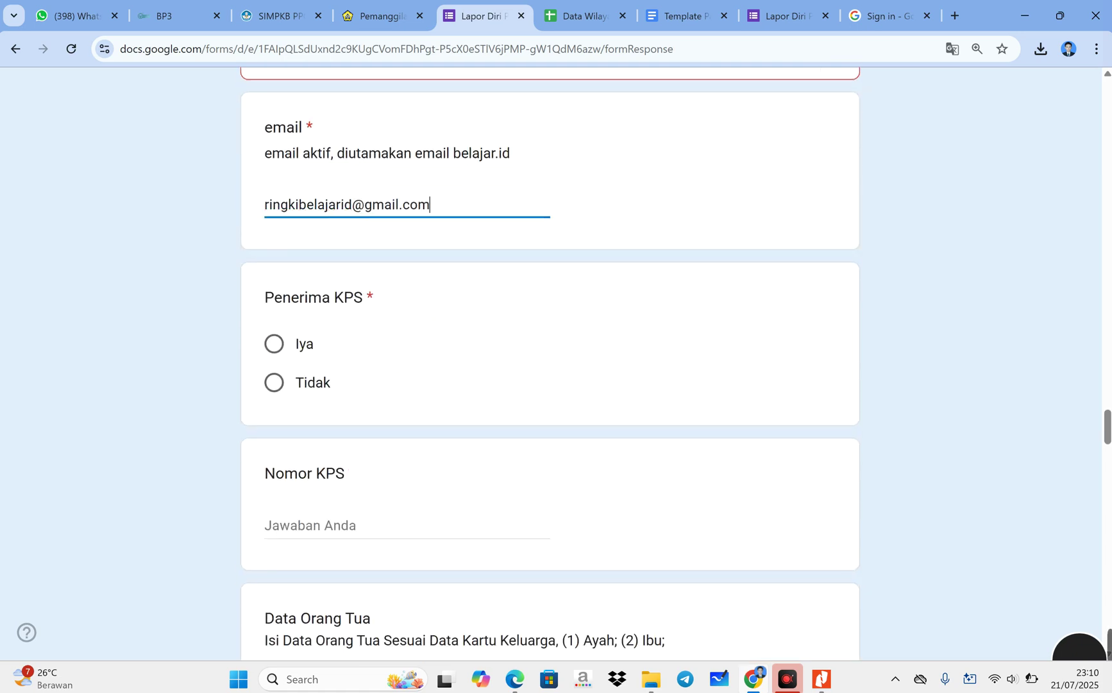
{"action": "left_click", "coordinate": [274, 382]}
{"action": "scroll", "coordinate": [290, 395], "scroll_direction": "down", "scroll_amount": 1}
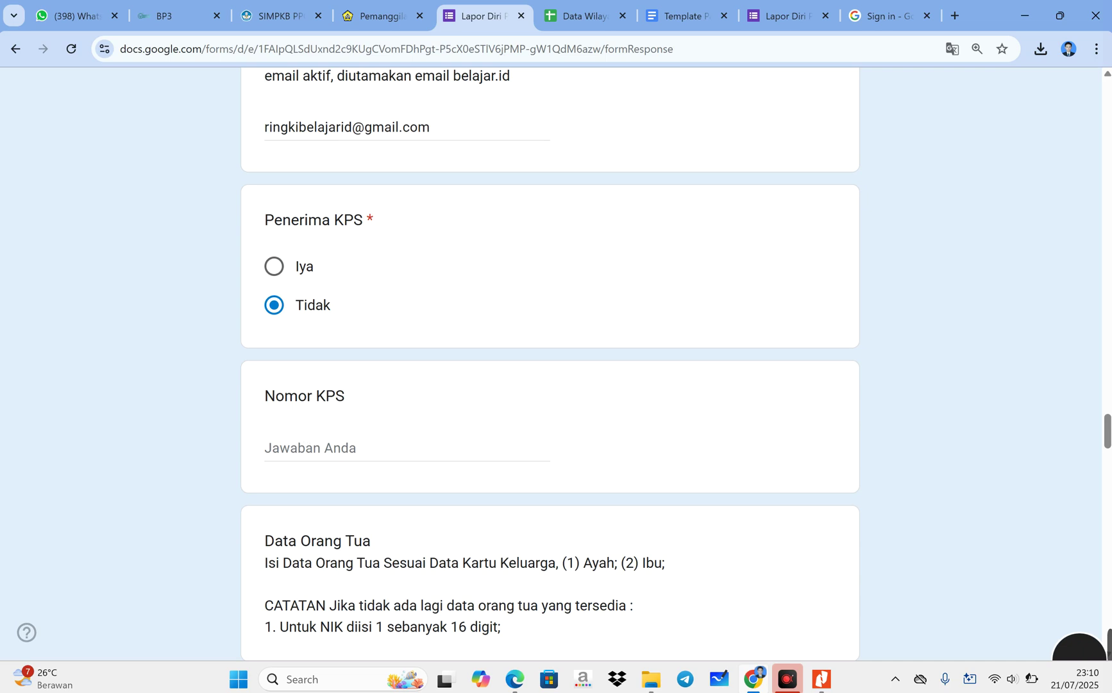
{"action": "left_click", "coordinate": [274, 266]}
{"action": "left_click", "coordinate": [313, 449]}
- Set Penerima KPS to Tidak, then enter the father's 16-digit NIK and his name
{"action": "left_click", "coordinate": [291, 317]}
{"action": "scroll", "coordinate": [323, 414], "scroll_direction": "down", "scroll_amount": 5}
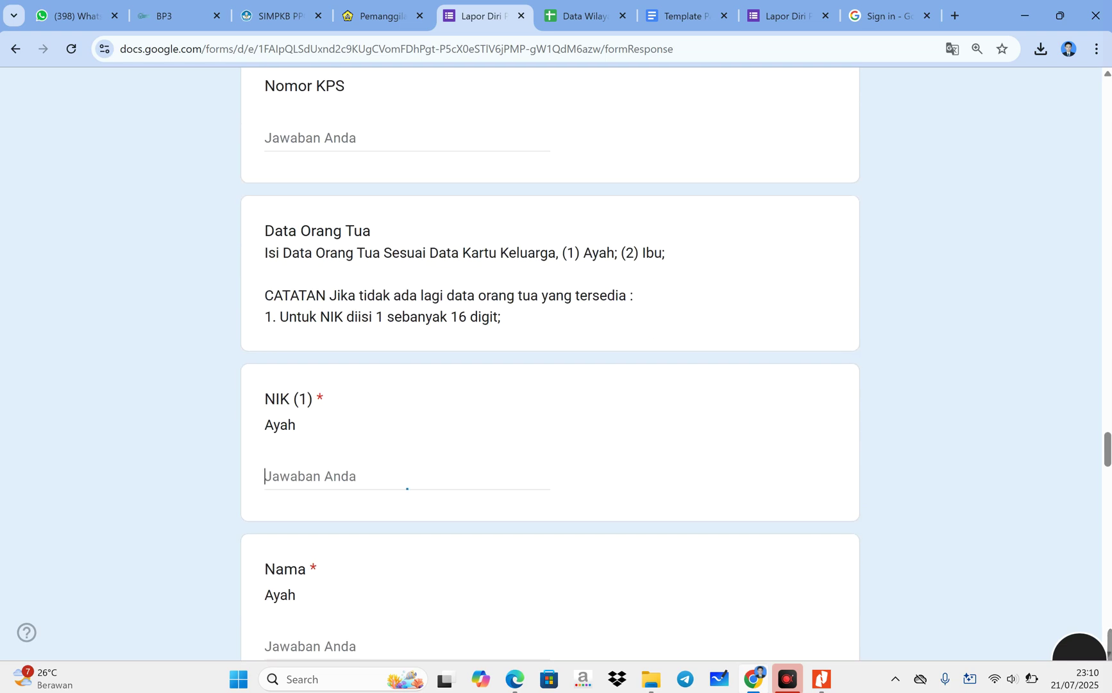
{"action": "scroll", "coordinate": [317, 475], "scroll_direction": "down", "scroll_amount": 1}
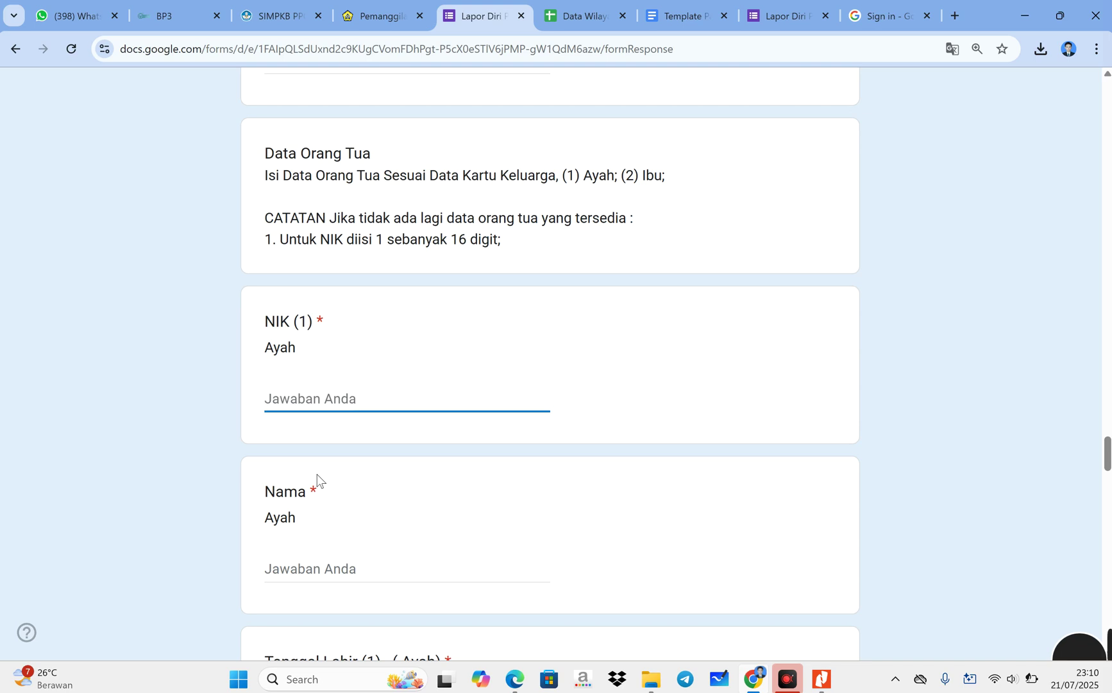
{"action": "type", "text": "11111111111111111"}
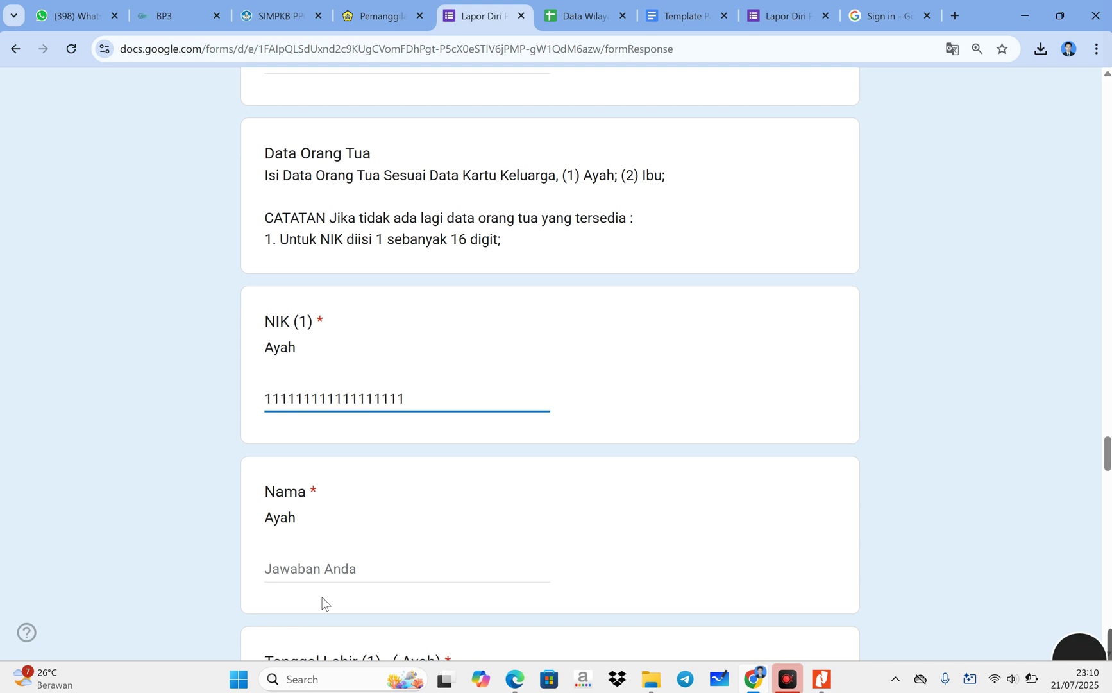
{"action": "left_click", "coordinate": [317, 573]}
{"action": "left_click", "coordinate": [407, 398]}
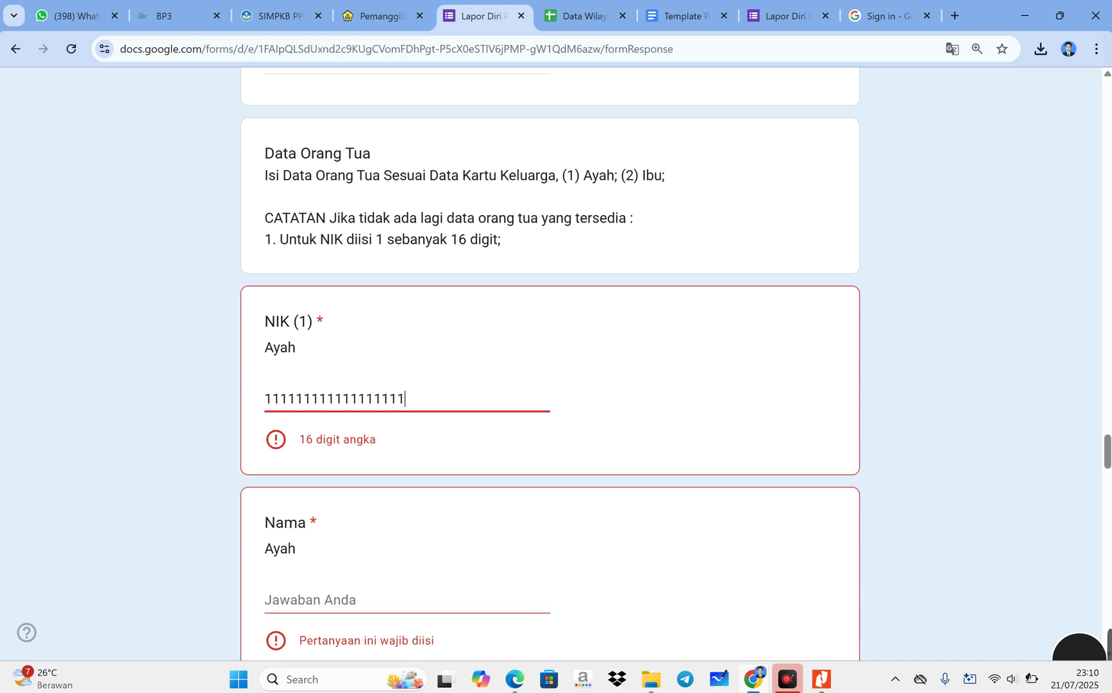
{"action": "type", "text": "111"}
{"action": "left_click", "coordinate": [379, 600]}
{"action": "left_click", "coordinate": [435, 398]}
{"action": "key", "text": "BackSpace"}
{"action": "scroll", "coordinate": [550, 359], "scroll_direction": "down", "scroll_amount": 2}
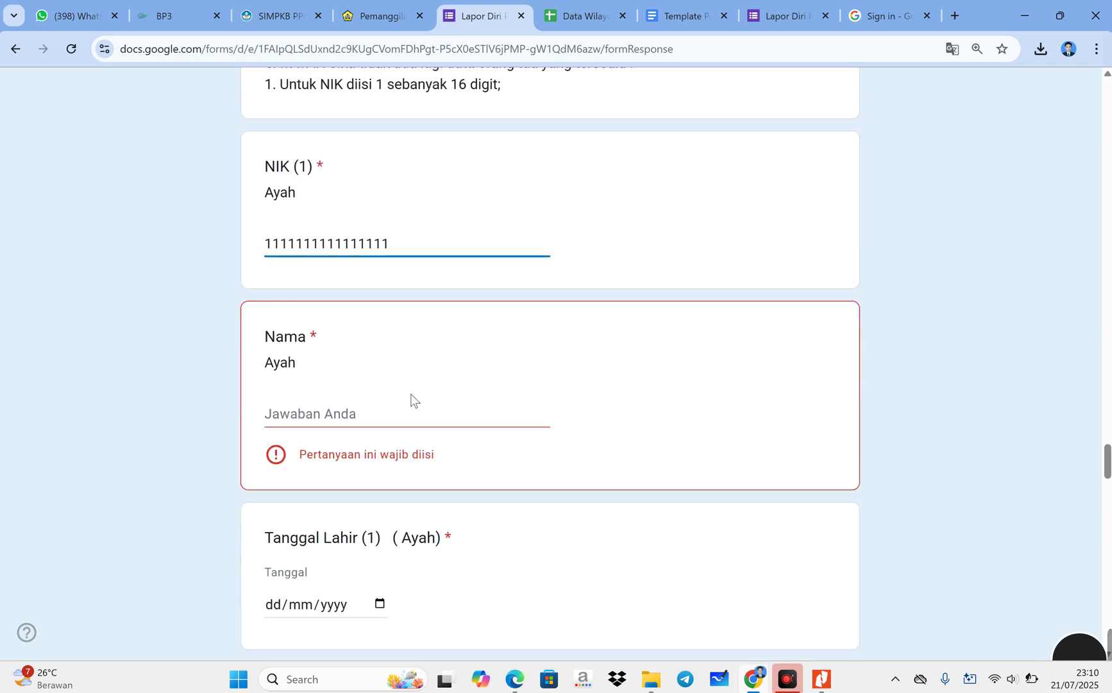
{"action": "key", "text": "Tab"}
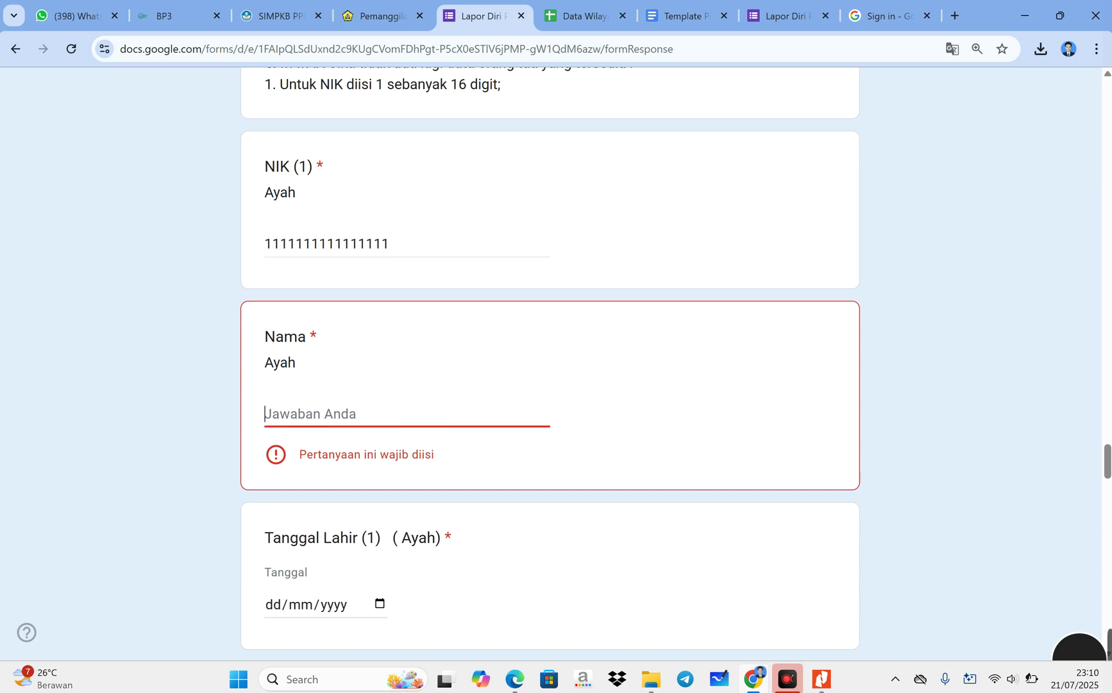
{"action": "type", "text": "Mr A"}
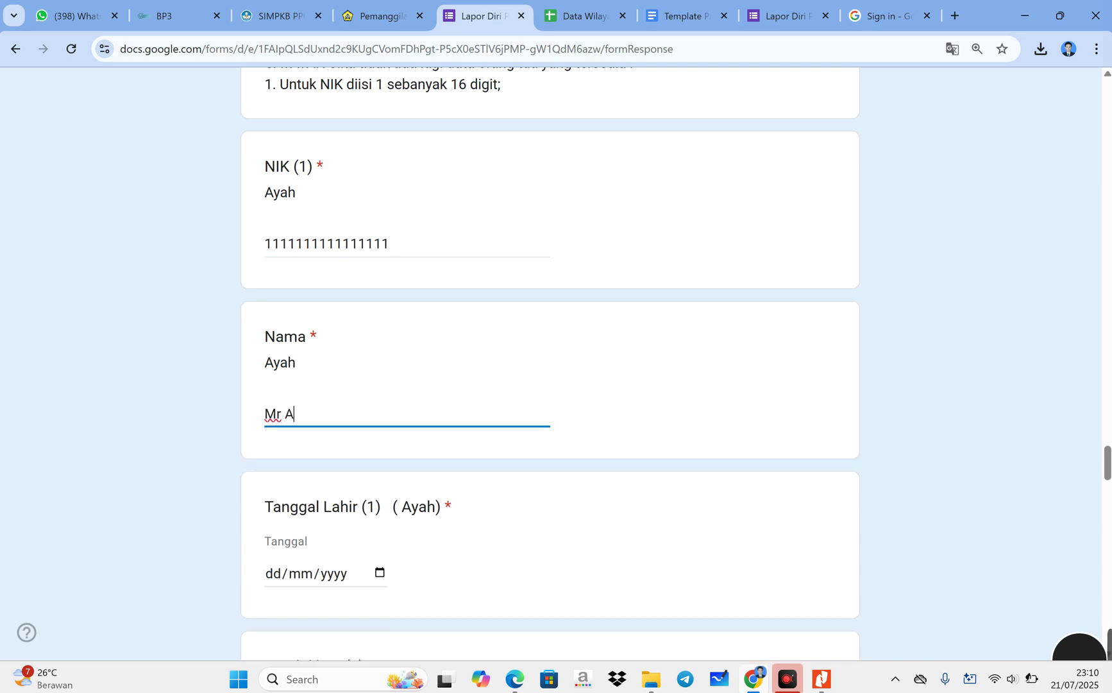
{"action": "type", "text": "aaa"}
- Set the father's birth date to 04/07/2025, education SD/ sederajat and occupation Wiraswasta
{"action": "scroll", "coordinate": [381, 343], "scroll_direction": "down", "scroll_amount": 3}
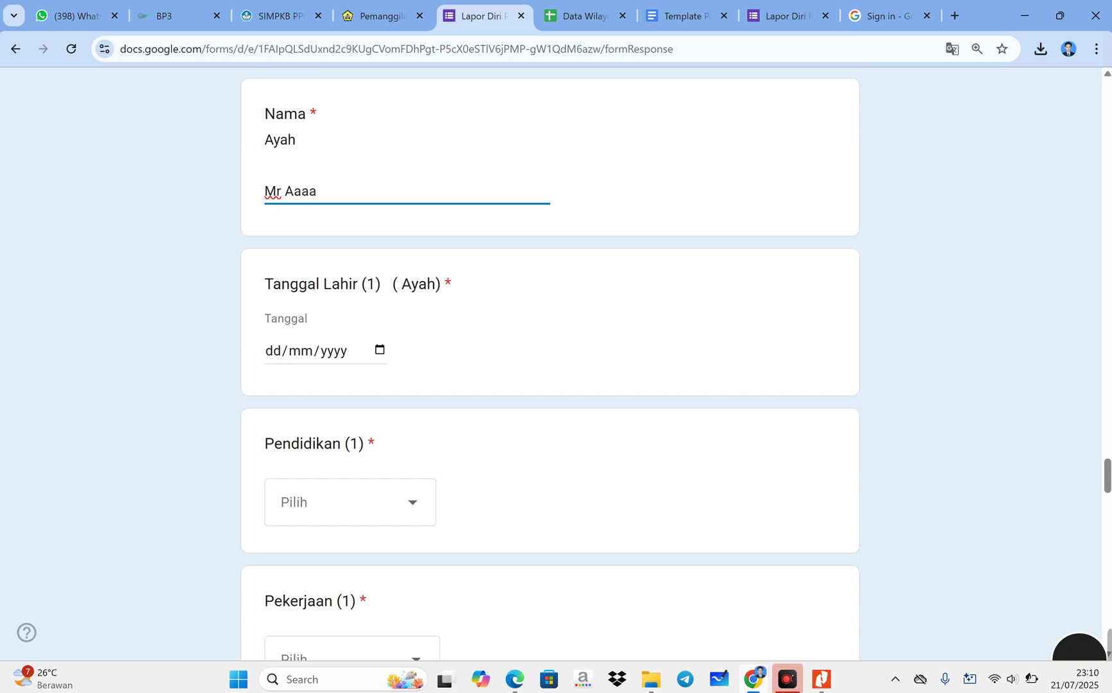
{"action": "left_click", "coordinate": [380, 341]}
{"action": "left_click", "coordinate": [424, 438]}
{"action": "scroll", "coordinate": [409, 417], "scroll_direction": "down", "scroll_amount": 2}
{"action": "left_click", "coordinate": [423, 341]}
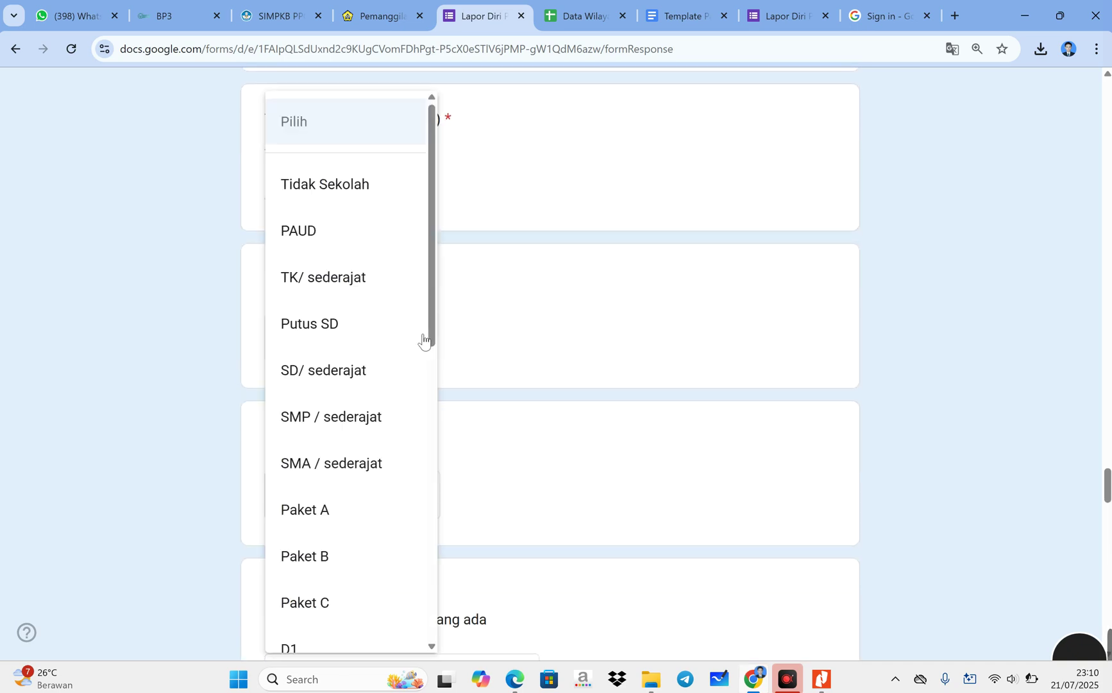
{"action": "left_click", "coordinate": [372, 371]}
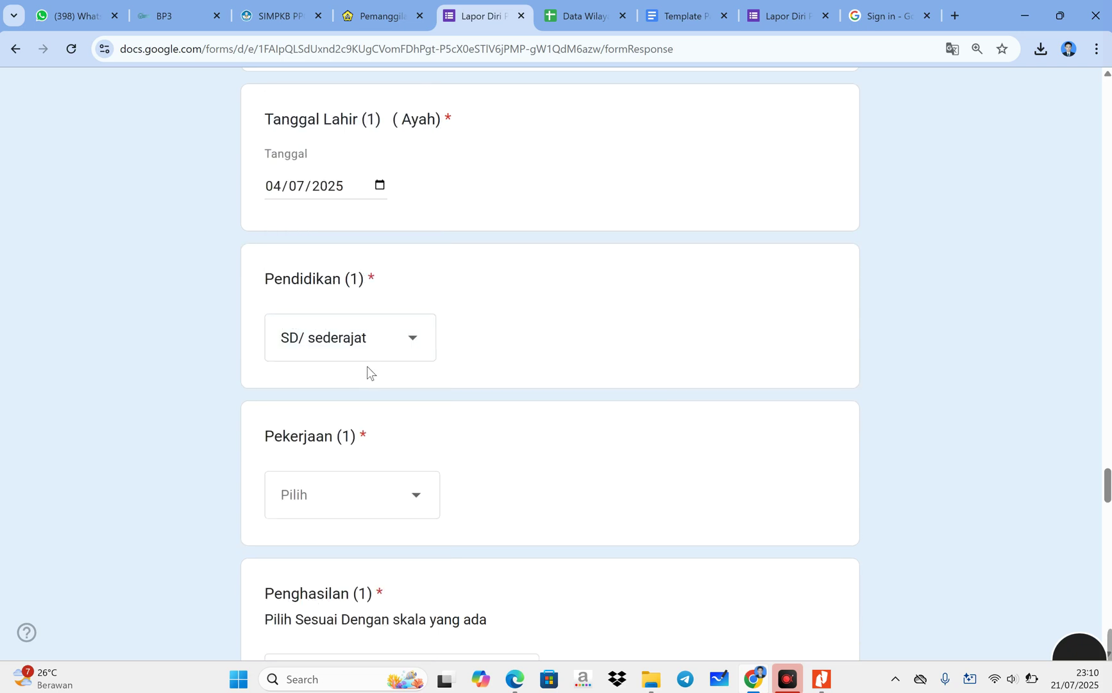
{"action": "left_click", "coordinate": [365, 513]}
{"action": "scroll", "coordinate": [366, 516], "scroll_direction": "down", "scroll_amount": 2}
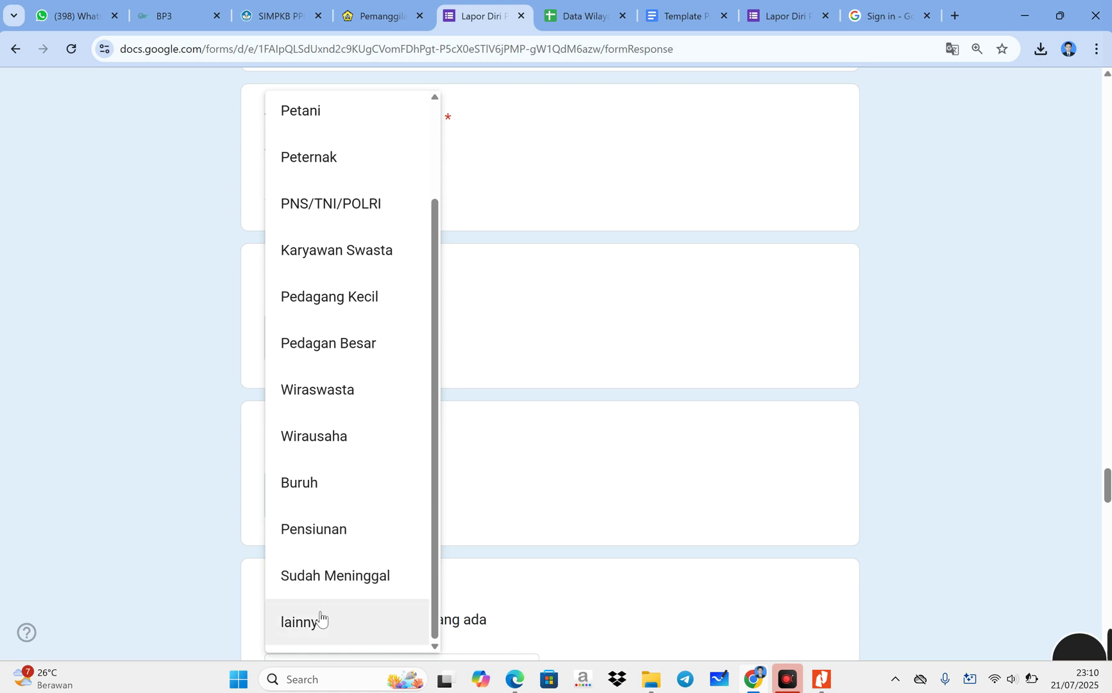
{"action": "scroll", "coordinate": [355, 319], "scroll_direction": "up", "scroll_amount": 2}
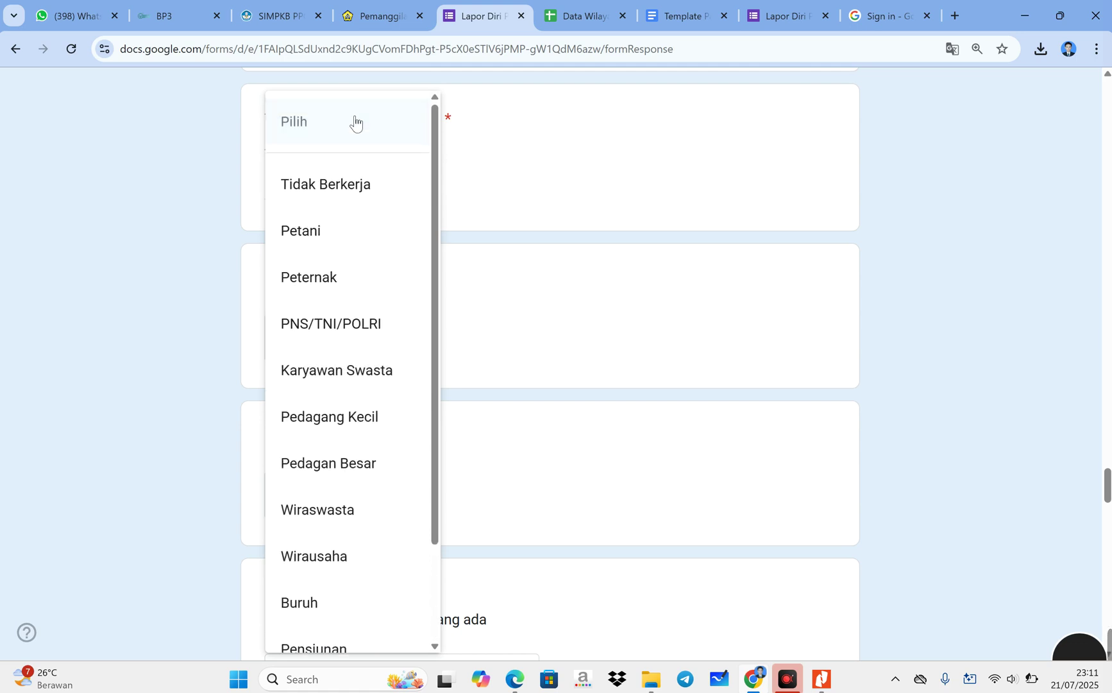
{"action": "scroll", "coordinate": [335, 328], "scroll_direction": "down", "scroll_amount": 2}
{"action": "left_click", "coordinate": [345, 447]}
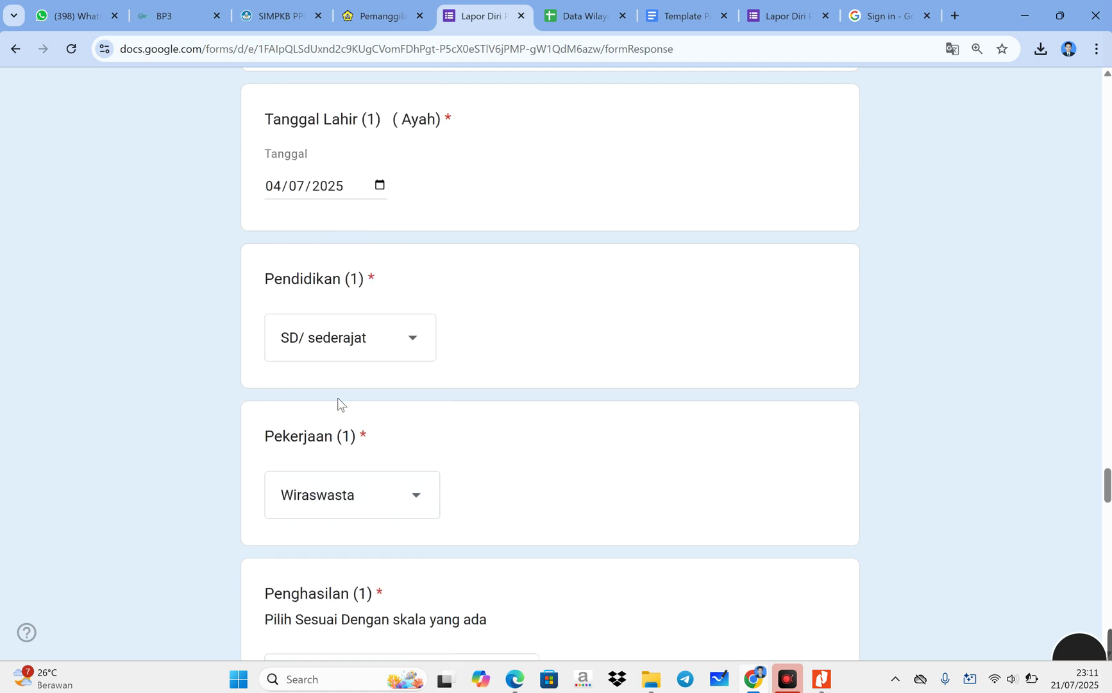
{"action": "scroll", "coordinate": [346, 395], "scroll_direction": "up", "scroll_amount": 6}
{"action": "scroll", "coordinate": [345, 395], "scroll_direction": "up", "scroll_amount": 1}
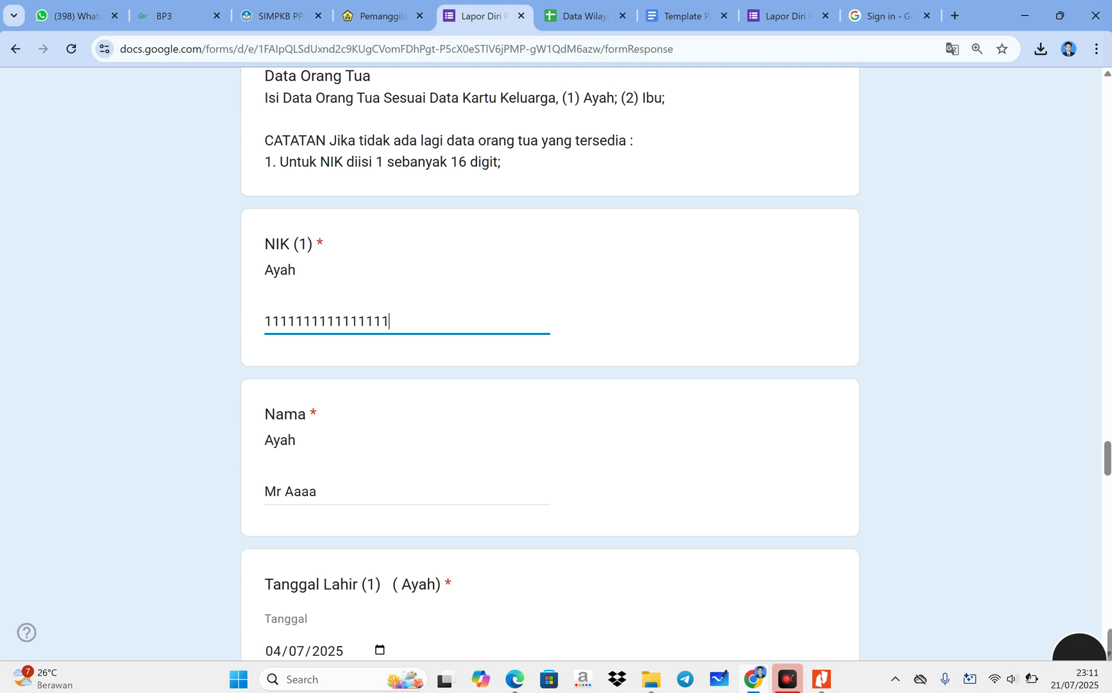
{"action": "scroll", "coordinate": [273, 330], "scroll_direction": "down", "scroll_amount": 10}
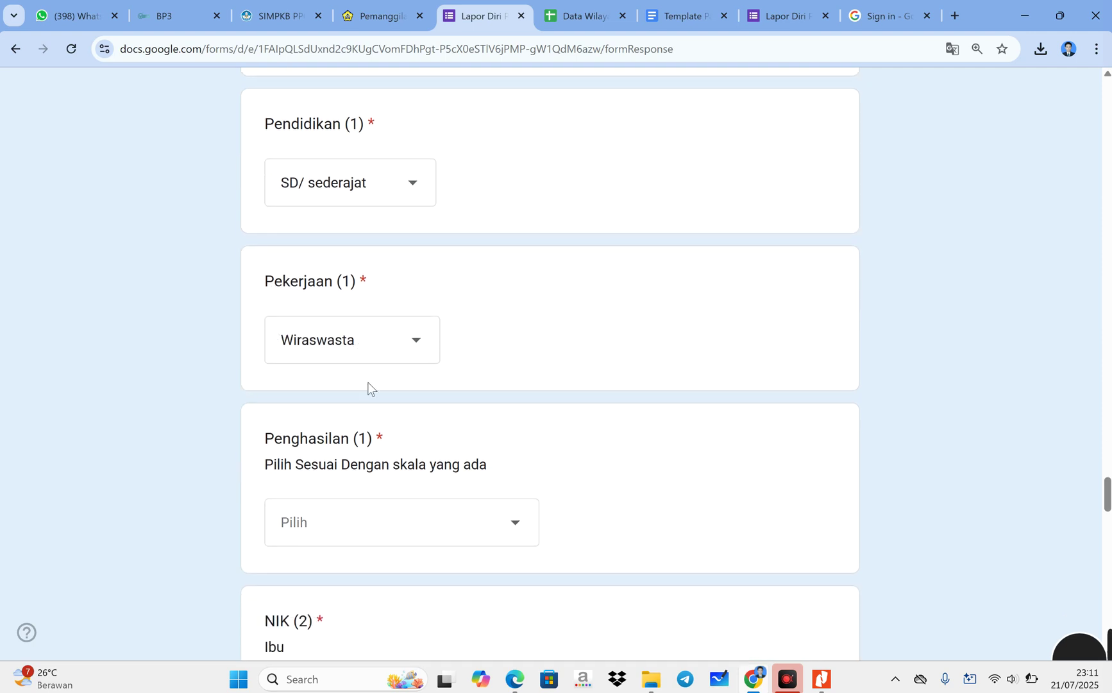
{"action": "scroll", "coordinate": [371, 388], "scroll_direction": "down", "scroll_amount": 3}
{"action": "left_click", "coordinate": [375, 378]}
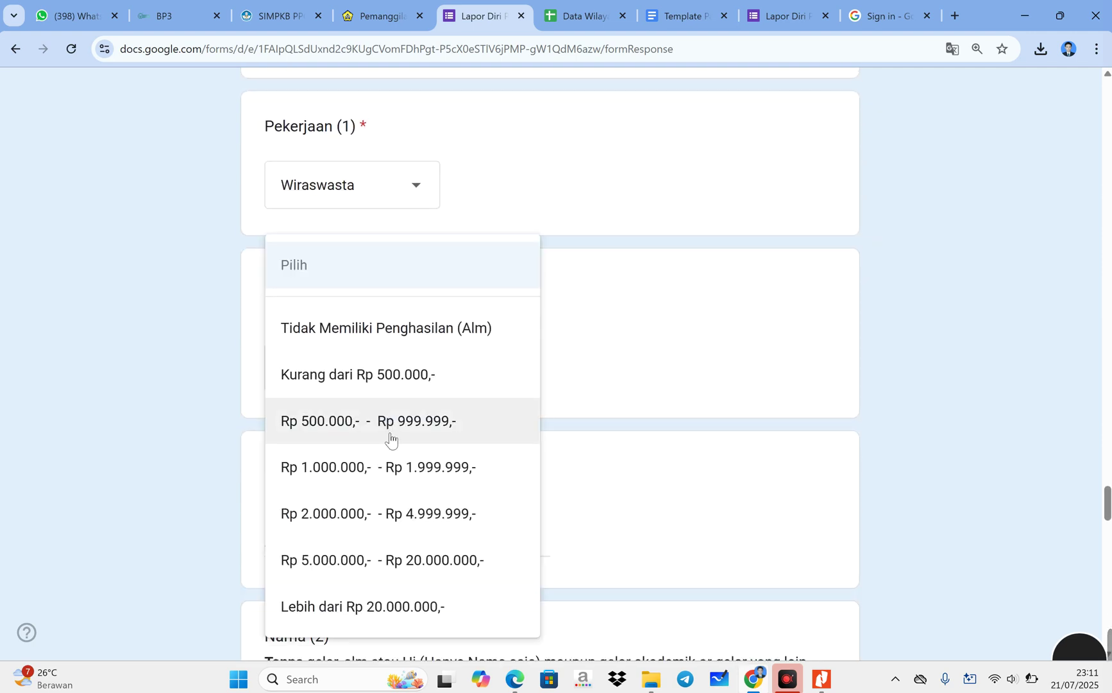
- Pick Rp 1.000.000,- - Rp 1.999.999,- as the father's income and enter the mother's 16-digit NIK
{"action": "left_click", "coordinate": [406, 470]}
{"action": "scroll", "coordinate": [400, 440], "scroll_direction": "down", "scroll_amount": 3}
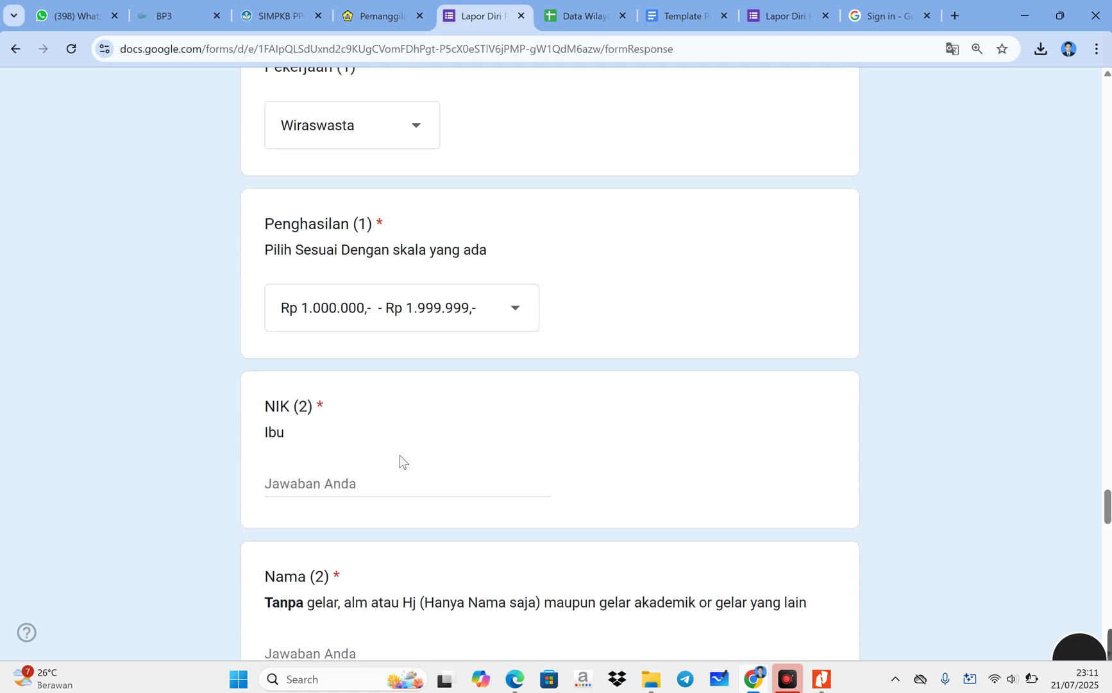
{"action": "left_click", "coordinate": [368, 393]}
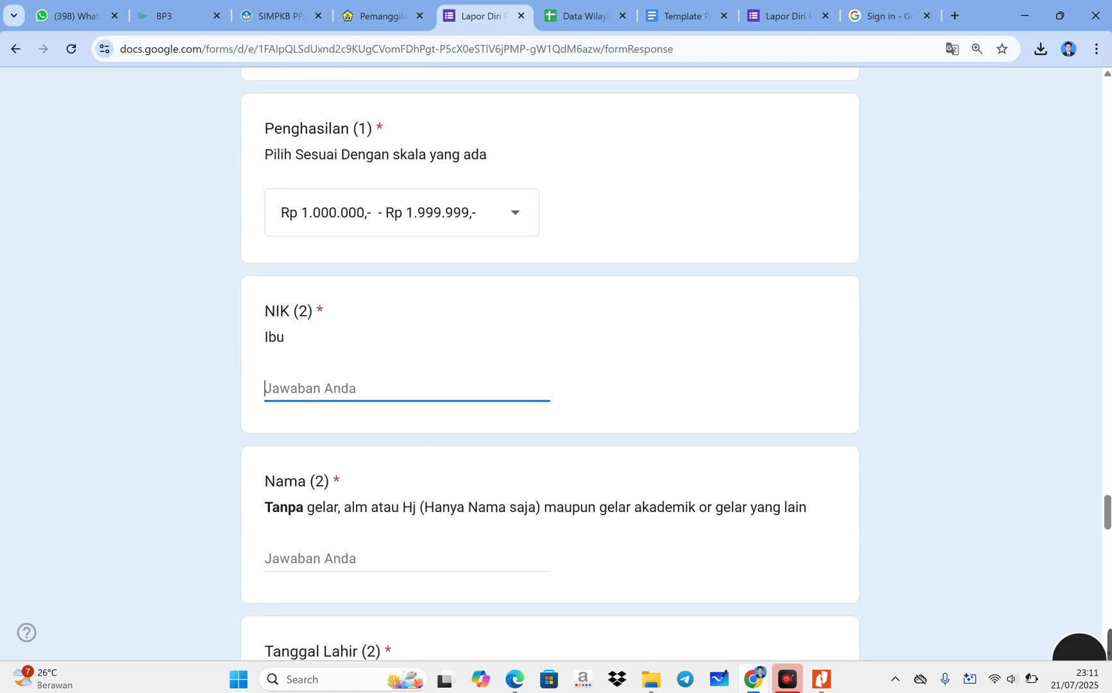
{"action": "type", "text": "123456766u7697623490234"}
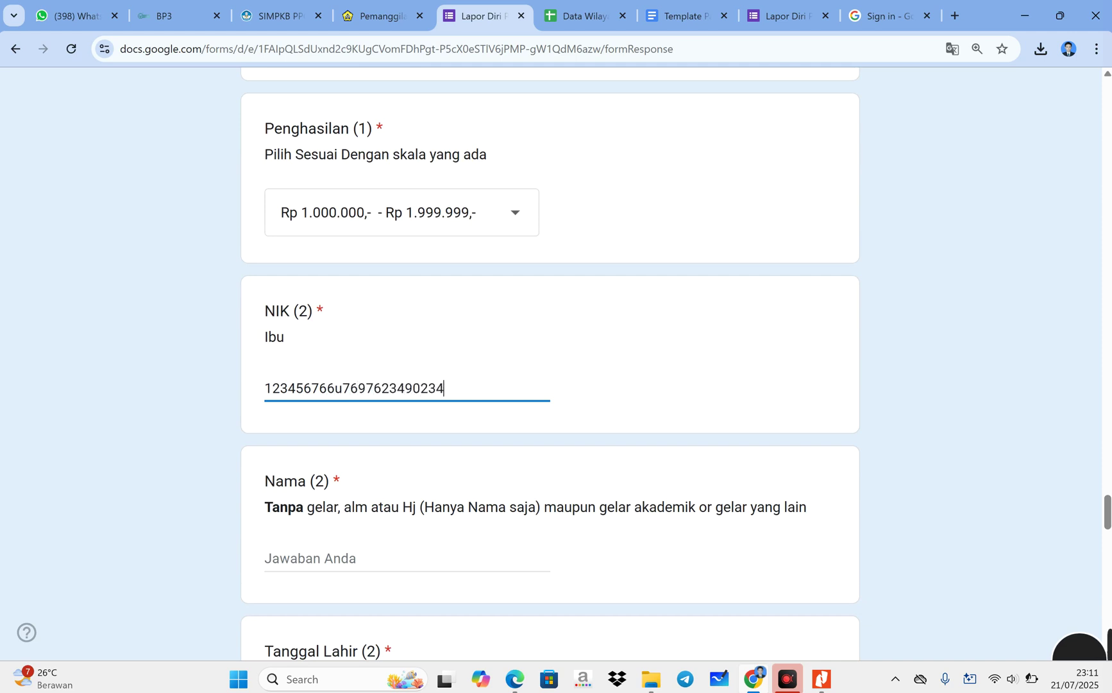
{"action": "key", "text": "BackSpace"}
{"action": "key", "text": "BackSpace"}
{"action": "key", "text": "BackSpace"}
{"action": "key", "text": "BackSpace"}
{"action": "key", "text": "BackSpace"}
{"action": "key", "text": "BackSpace"}
{"action": "key", "text": "BackSpace"}
{"action": "key", "text": "BackSpace"}
{"action": "key", "text": "BackSpace"}
{"action": "key", "text": "BackSpace"}
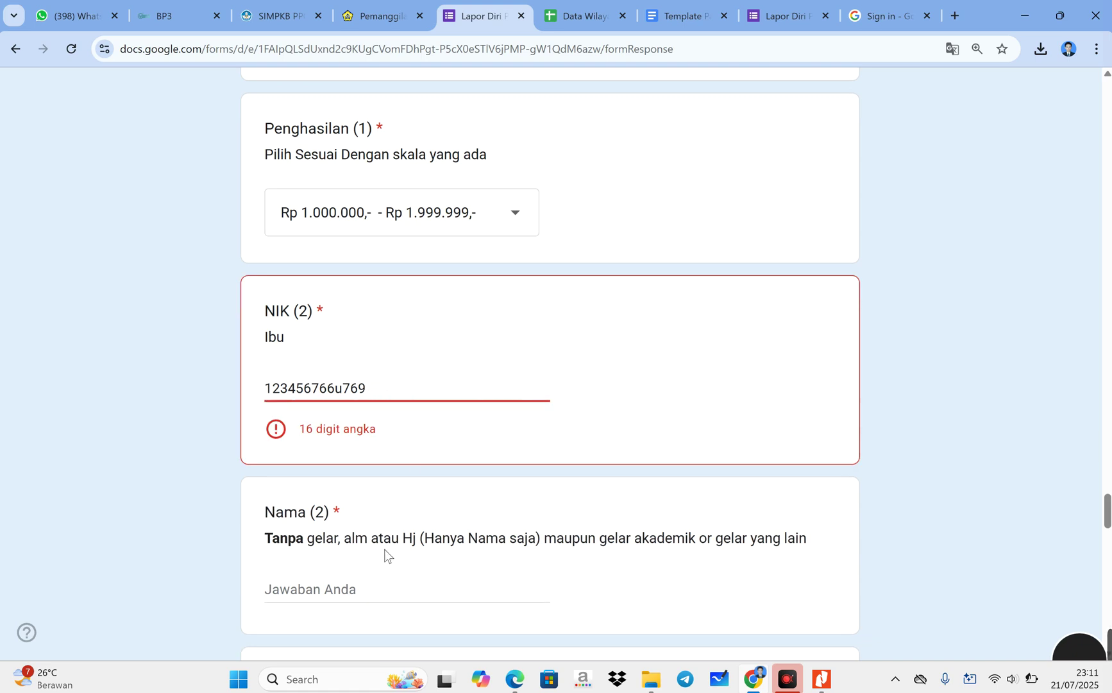
{"action": "left_click", "coordinate": [350, 388]}
{"action": "type", "text": "qww"}
{"action": "key", "text": "BackSpace"}
{"action": "key", "text": "BackSpace"}
{"action": "type", "text": "1234"}
- Enter the mother's full name in Nama (2)
{"action": "scroll", "coordinate": [431, 496], "scroll_direction": "down", "scroll_amount": 1}
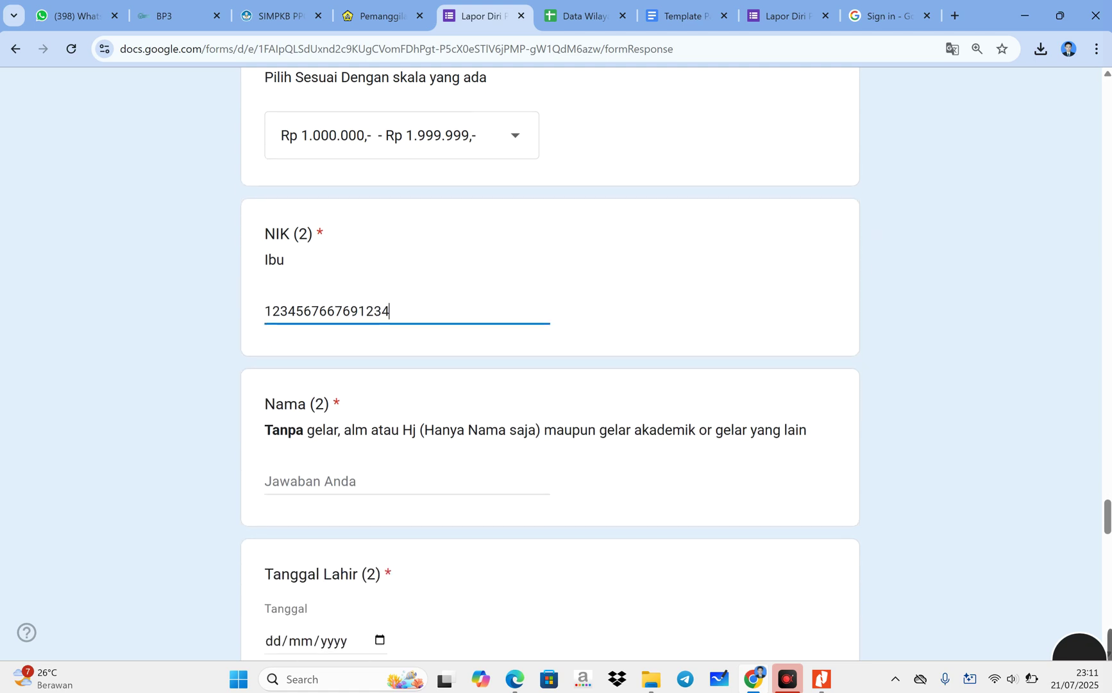
{"action": "left_click", "coordinate": [357, 481]}
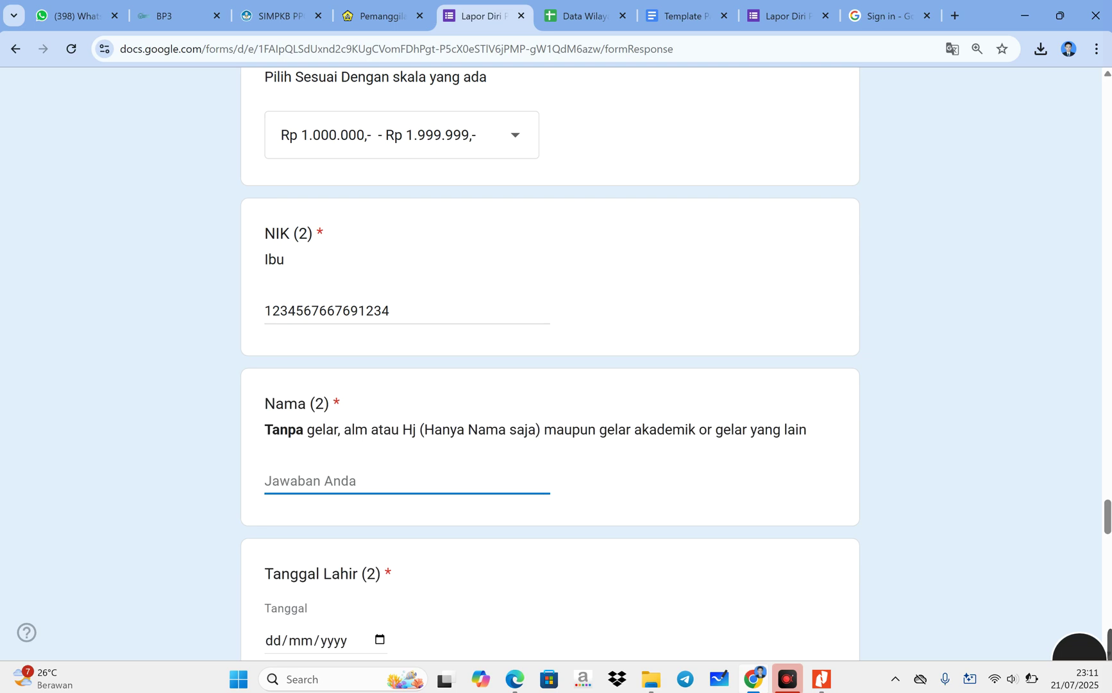
{"action": "scroll", "coordinate": [550, 359], "scroll_direction": "down", "scroll_amount": 1}
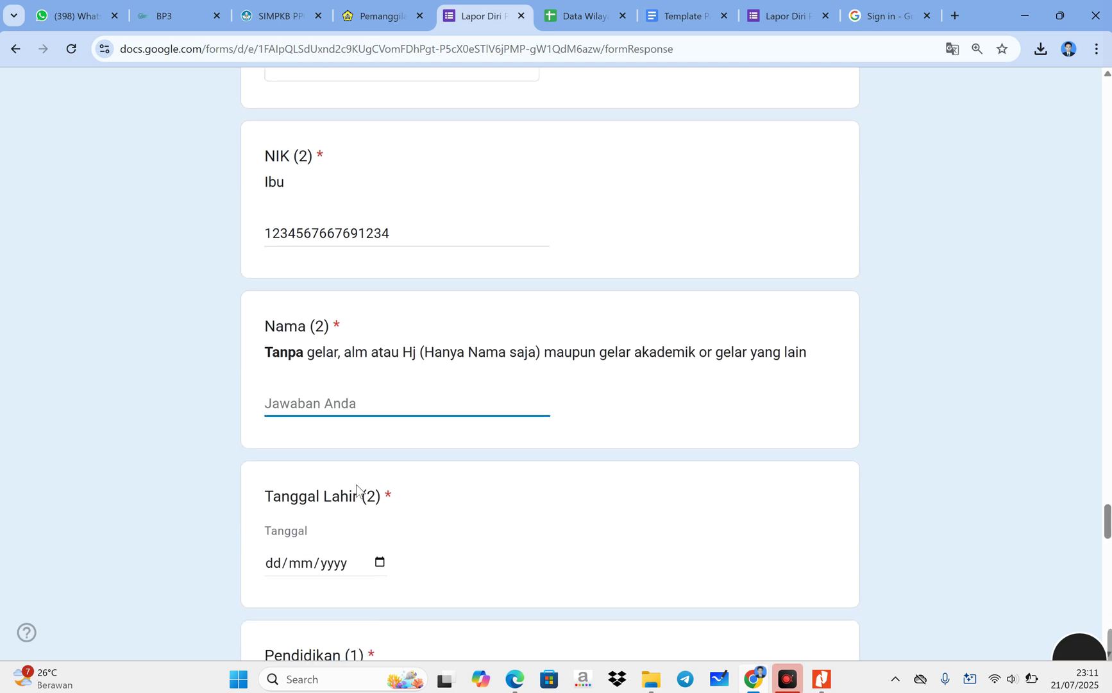
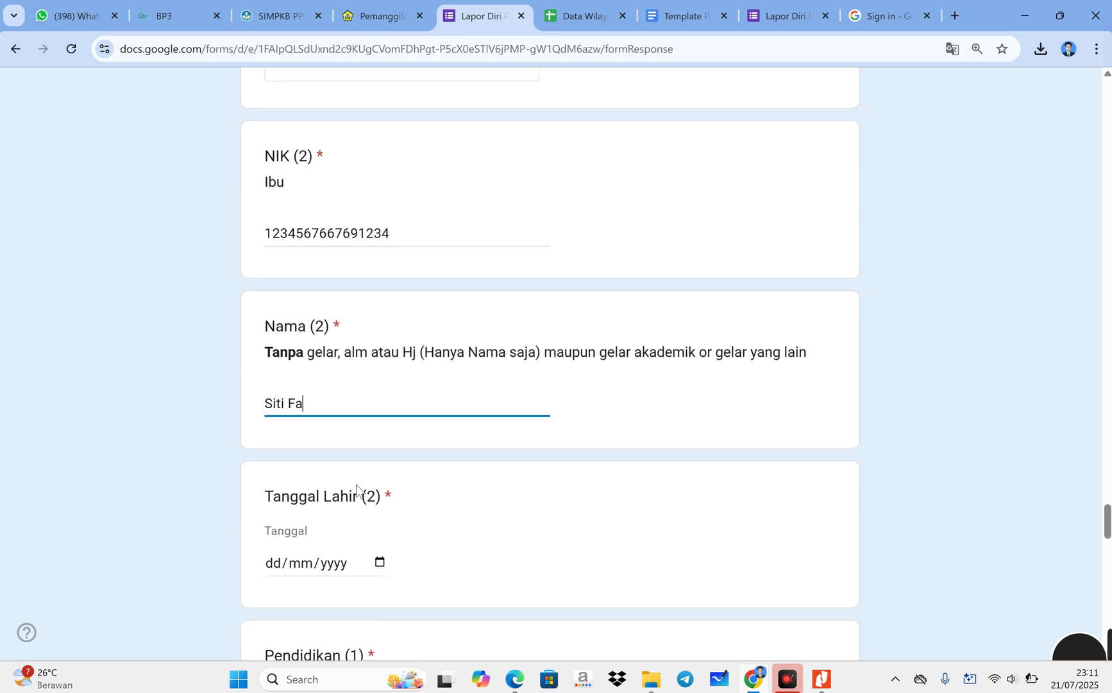
{"action": "scroll", "coordinate": [357, 488], "scroll_direction": "down", "scroll_amount": 2}
- Pick 03/03/1977 for Tanggal Lahir (2) using the calendar's year and month chooser
{"action": "left_click", "coordinate": [368, 408]}
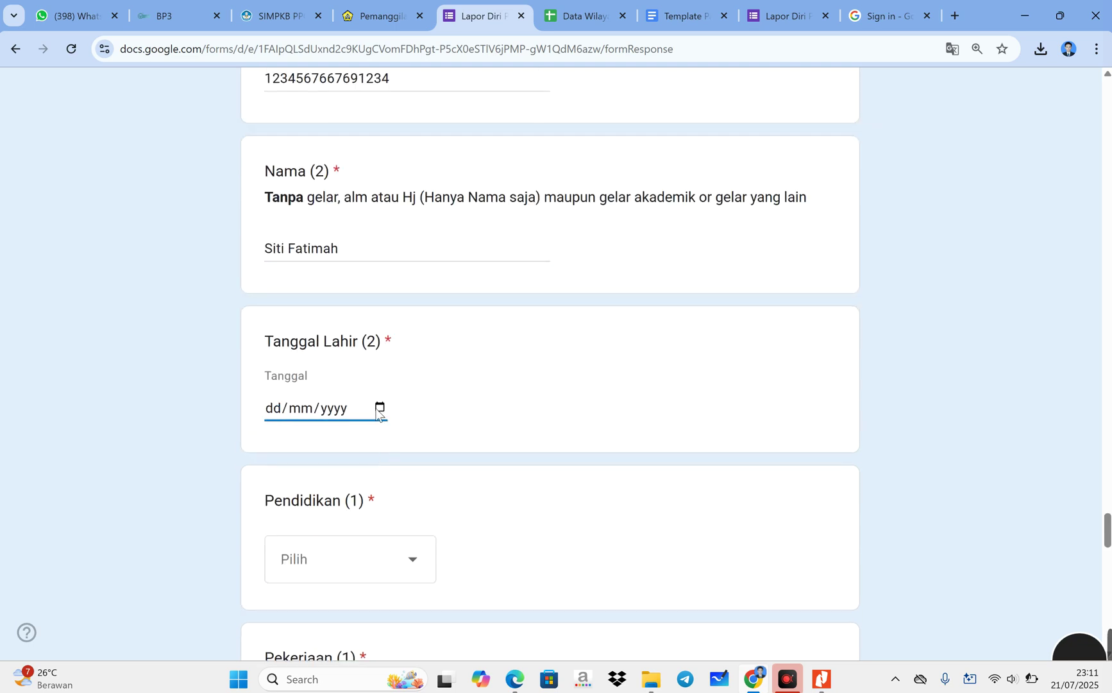
{"action": "left_click", "coordinate": [378, 409]}
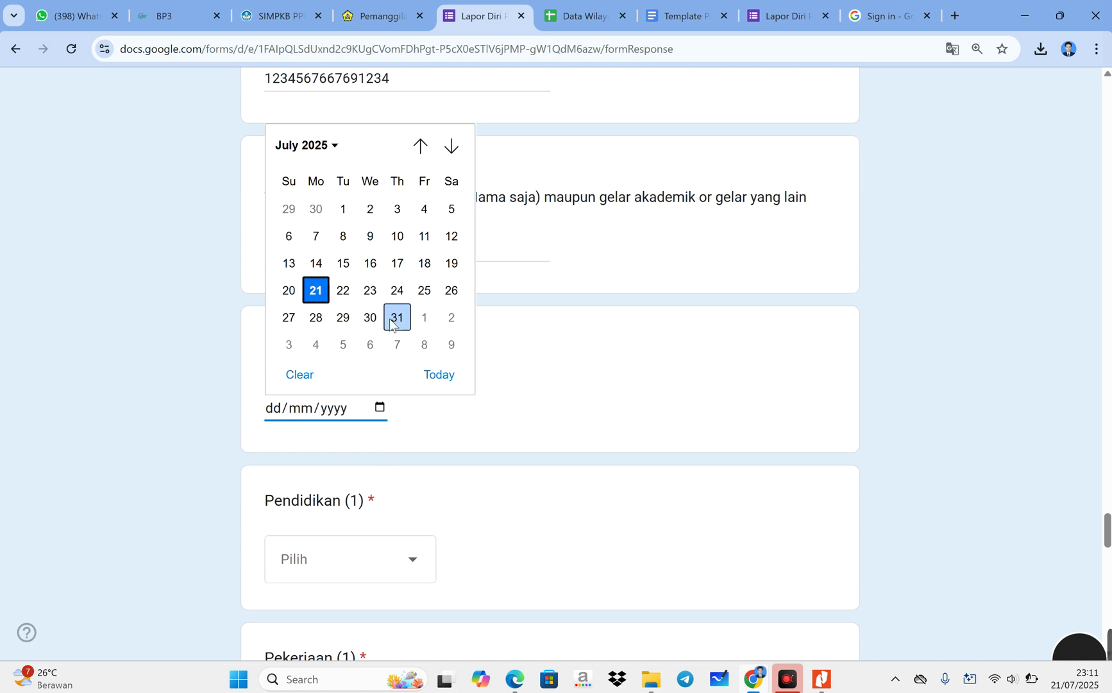
{"action": "left_click", "coordinate": [334, 146]}
{"action": "left_click", "coordinate": [333, 149]}
{"action": "left_click", "coordinate": [333, 149]}
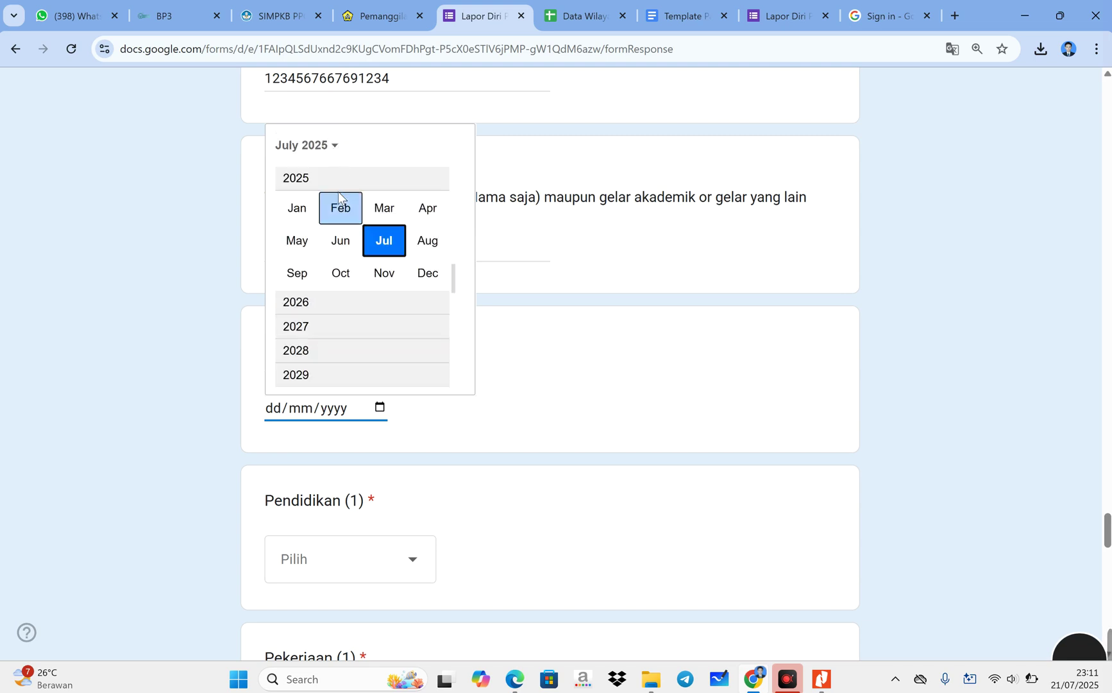
{"action": "scroll", "coordinate": [340, 218], "scroll_direction": "down", "scroll_amount": 1}
{"action": "scroll", "coordinate": [343, 285], "scroll_direction": "down", "scroll_amount": 1}
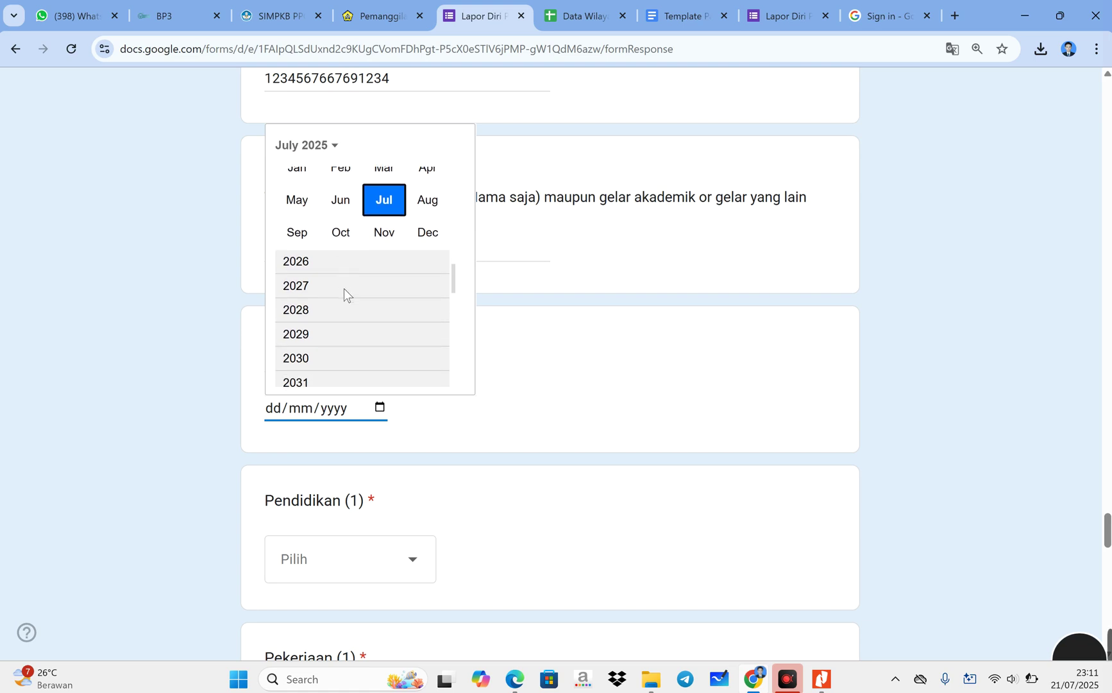
{"action": "scroll", "coordinate": [350, 299], "scroll_direction": "up", "scroll_amount": 4}
{"action": "left_click_drag", "start_coordinate": [450, 284], "coordinate": [448, 169]}
{"action": "scroll", "coordinate": [421, 206], "scroll_direction": "up", "scroll_amount": 4}
{"action": "scroll", "coordinate": [314, 276], "scroll_direction": "up", "scroll_amount": 3}
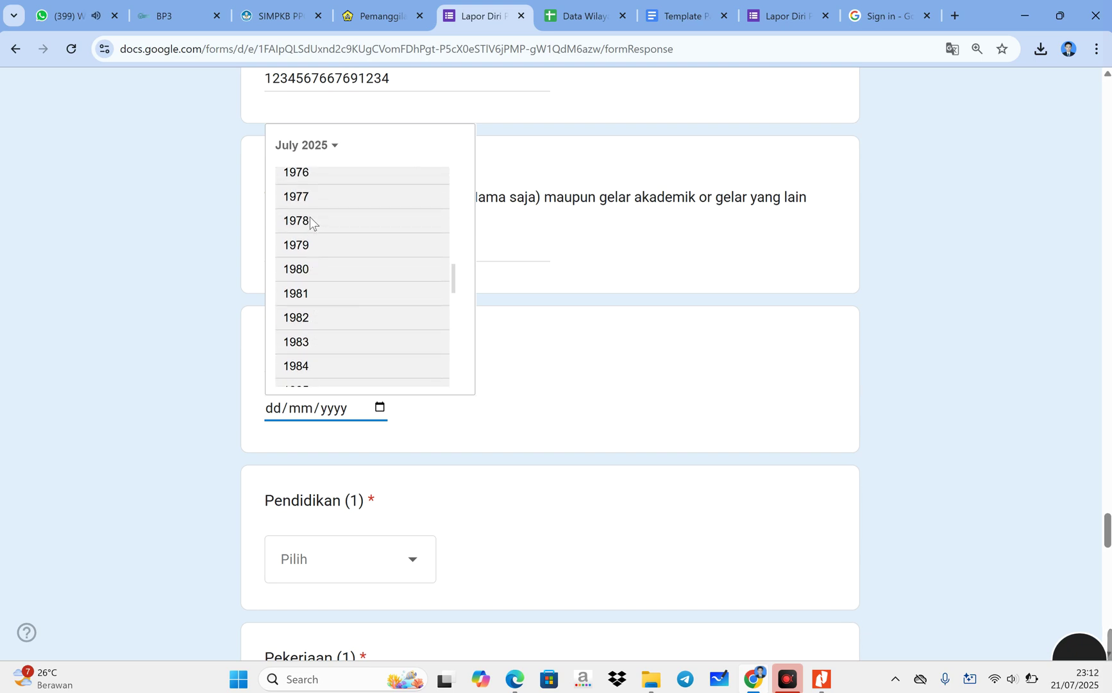
{"action": "left_click", "coordinate": [306, 196]}
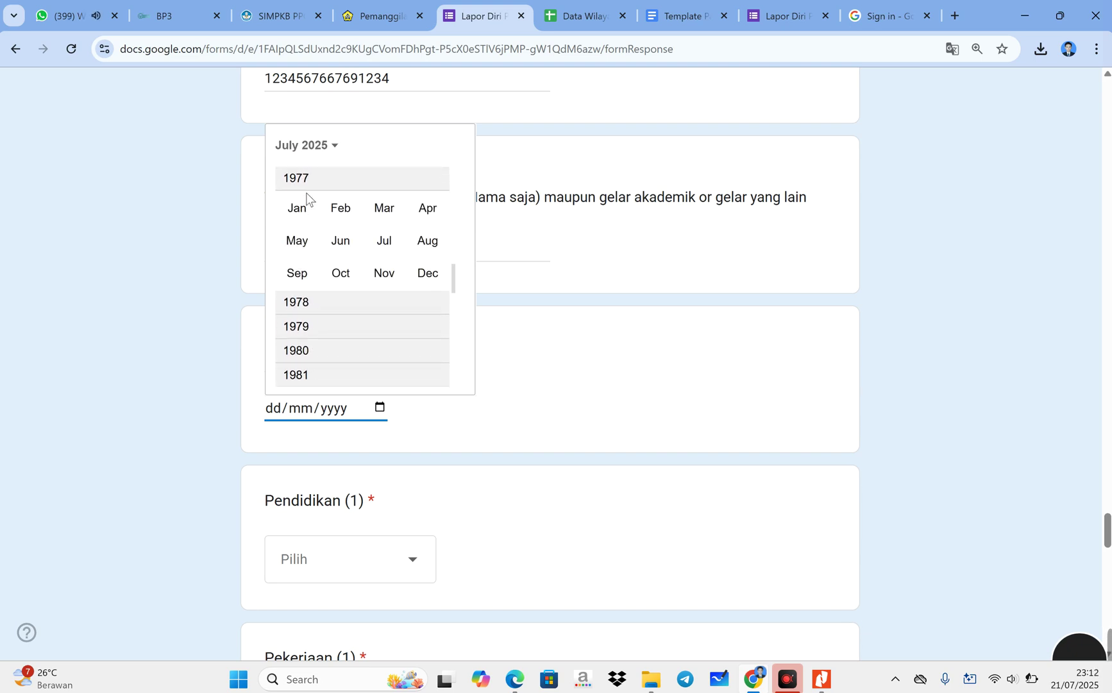
{"action": "left_click", "coordinate": [385, 212]}
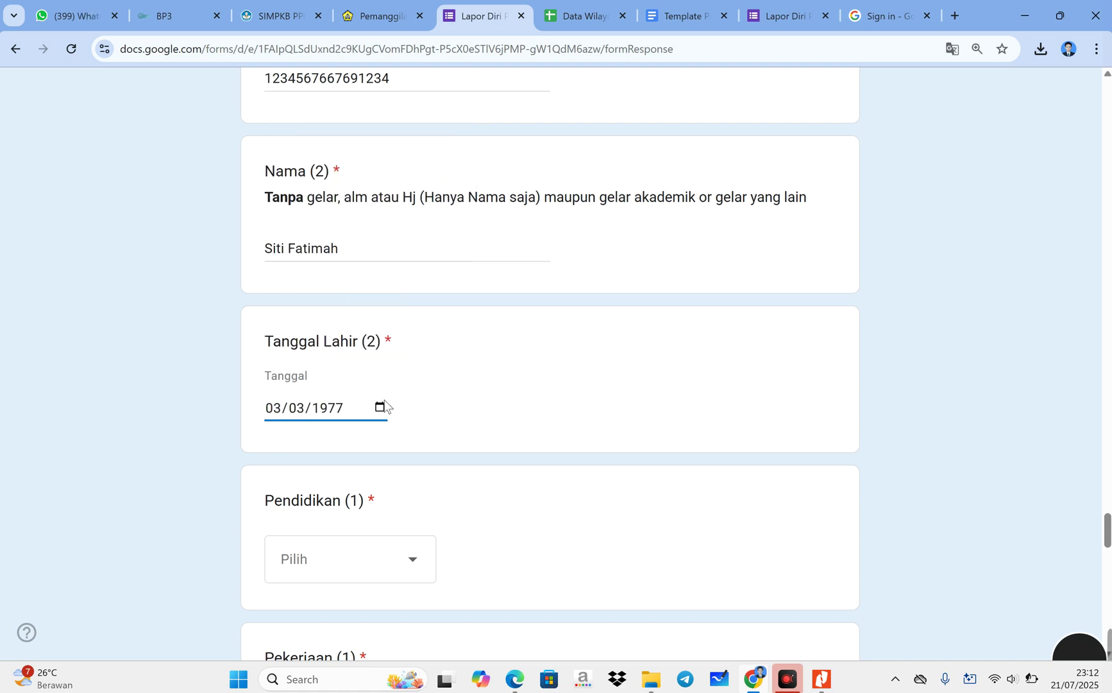
{"action": "scroll", "coordinate": [360, 541], "scroll_direction": "down", "scroll_amount": 1}
- Choose Putus SD, Tidak Berkerja and Kurang dari Rp 500.000,- for the mother's education, job and income
{"action": "left_click", "coordinate": [368, 486]}
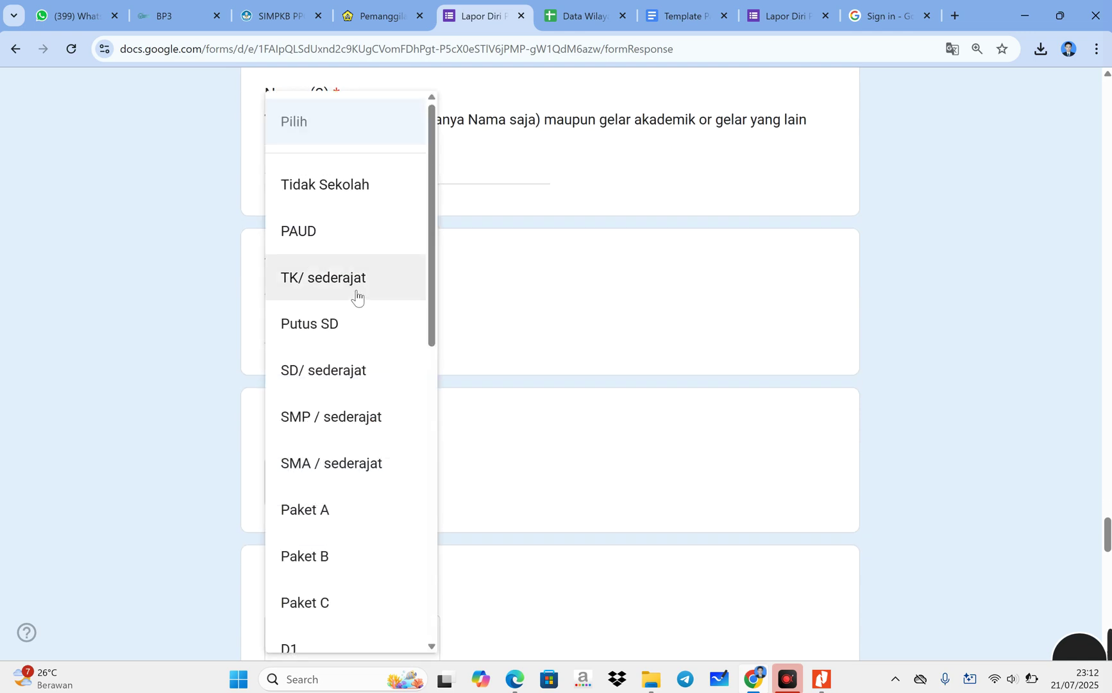
{"action": "left_click", "coordinate": [345, 335]}
{"action": "scroll", "coordinate": [363, 434], "scroll_direction": "down", "scroll_amount": 4}
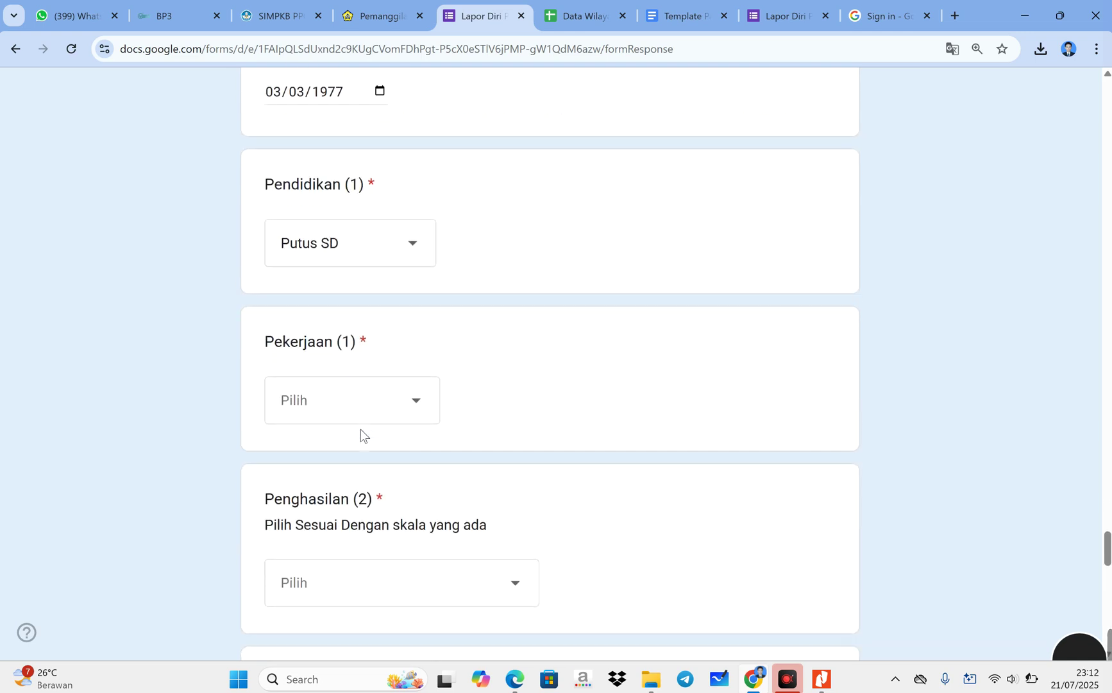
{"action": "left_click", "coordinate": [363, 330]}
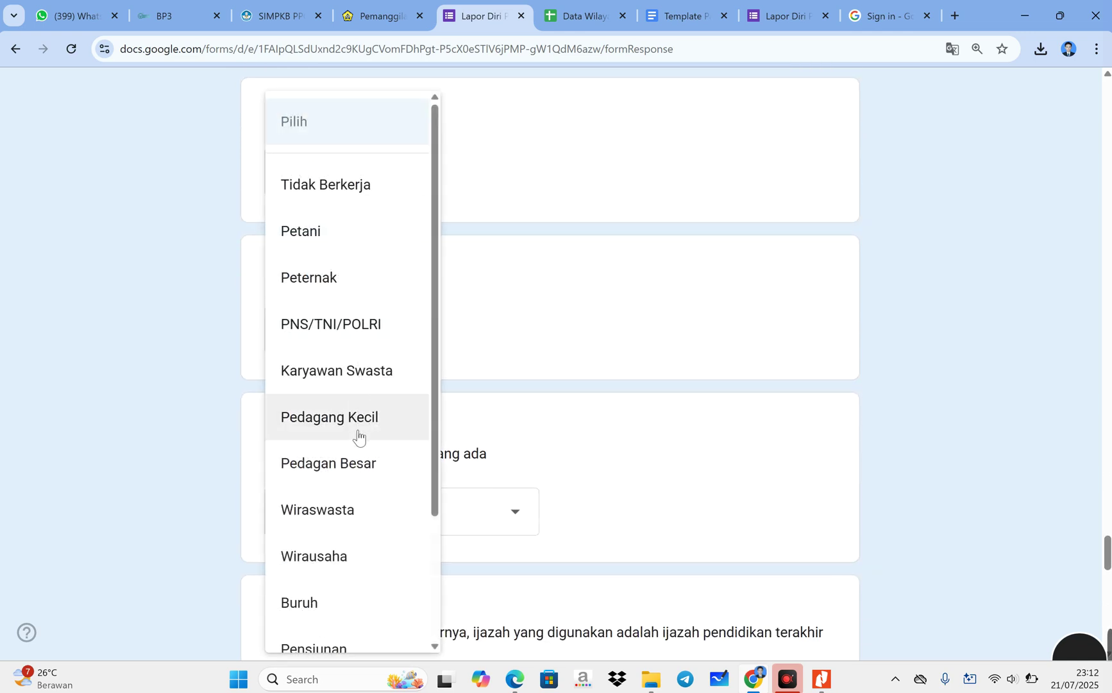
{"action": "left_click", "coordinate": [336, 188]}
{"action": "scroll", "coordinate": [355, 276], "scroll_direction": "down", "scroll_amount": 4}
{"action": "left_click", "coordinate": [357, 277]}
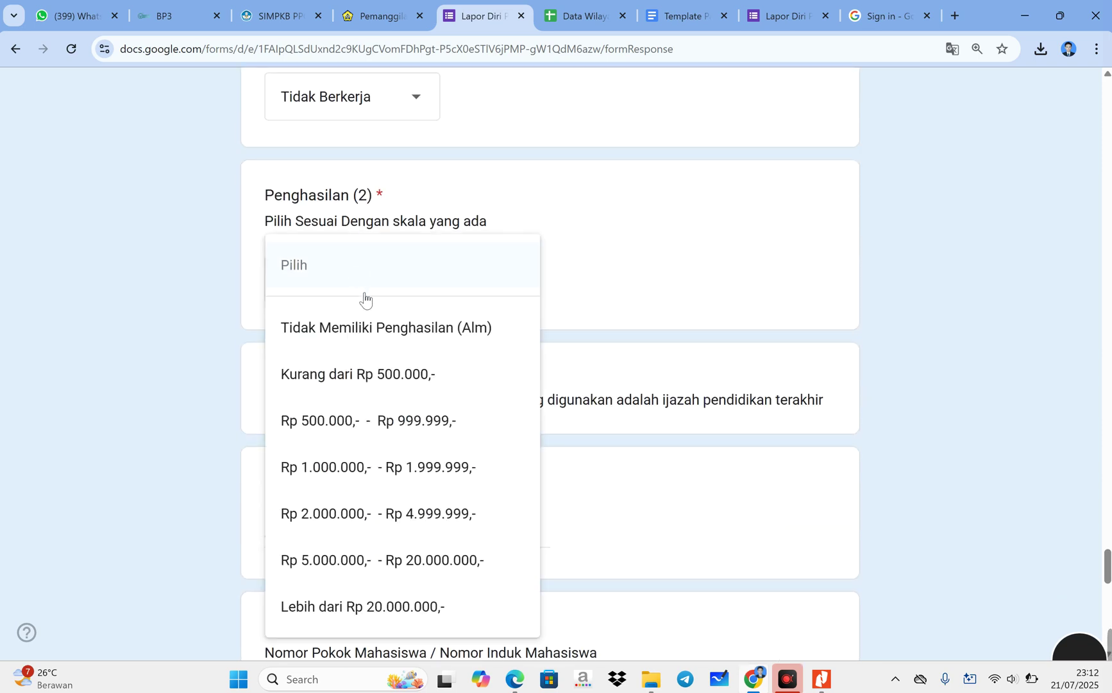
{"action": "left_click", "coordinate": [394, 378]}
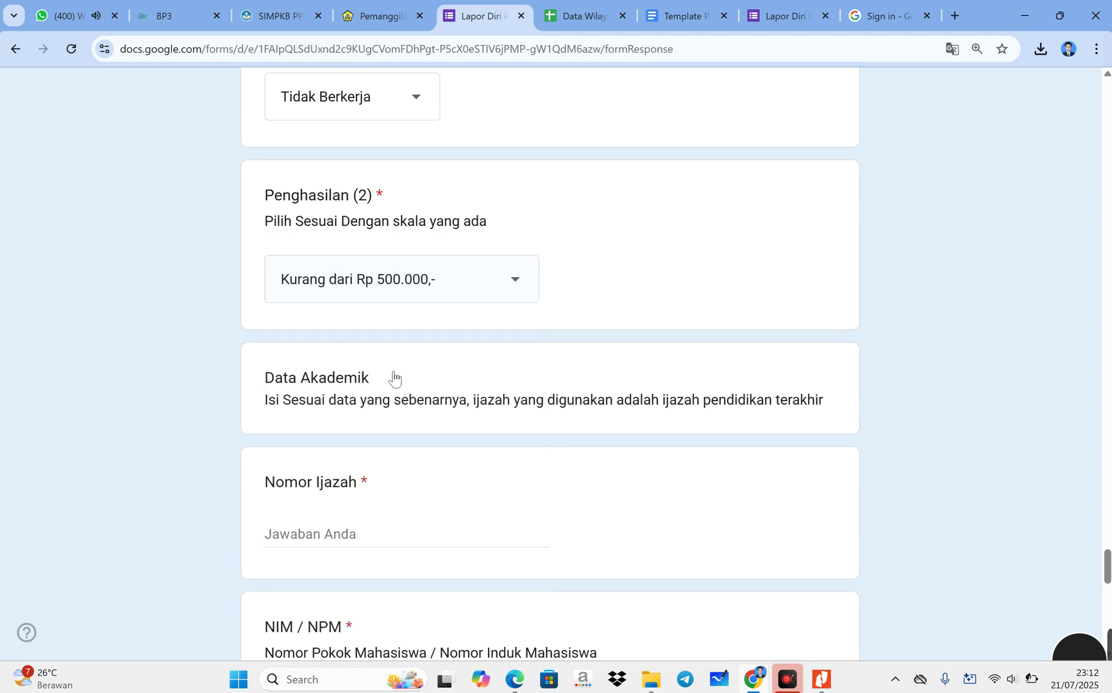
{"action": "left_click", "coordinate": [372, 289]}
{"action": "left_click", "coordinate": [372, 289]}
- Enter the diploma number and the student ID number (NIM / NPM)
{"action": "scroll", "coordinate": [386, 360], "scroll_direction": "down", "scroll_amount": 3}
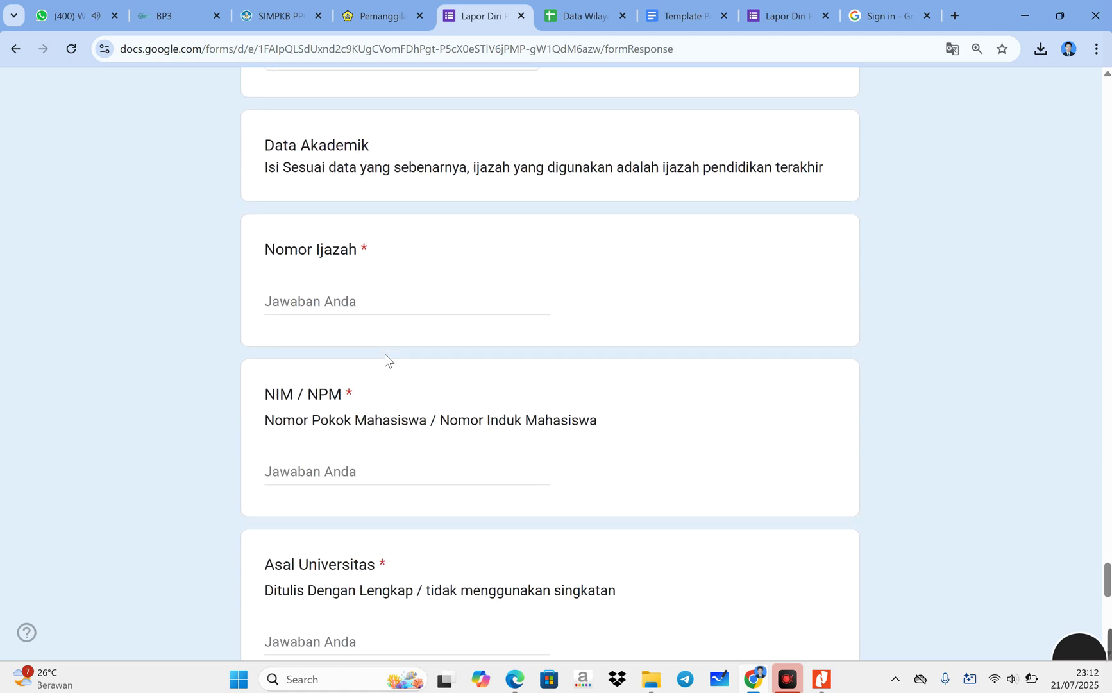
{"action": "left_click", "coordinate": [386, 301]}
{"action": "scroll", "coordinate": [550, 359], "scroll_direction": "up", "scroll_amount": 1}
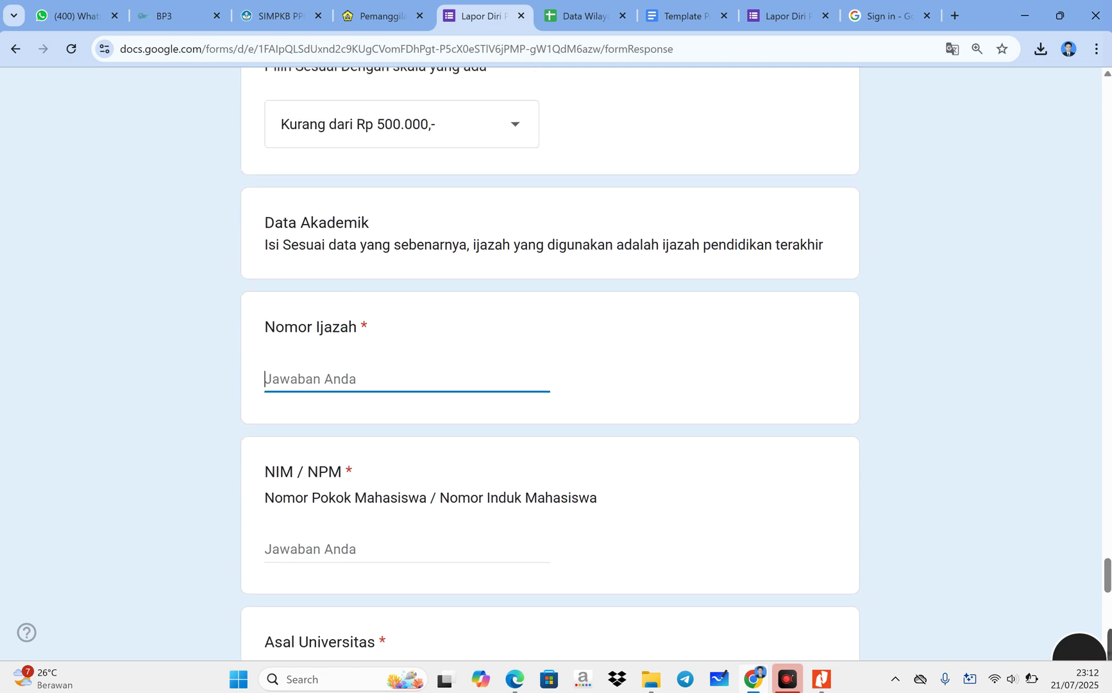
{"action": "scroll", "coordinate": [401, 336], "scroll_direction": "up", "scroll_amount": 2}
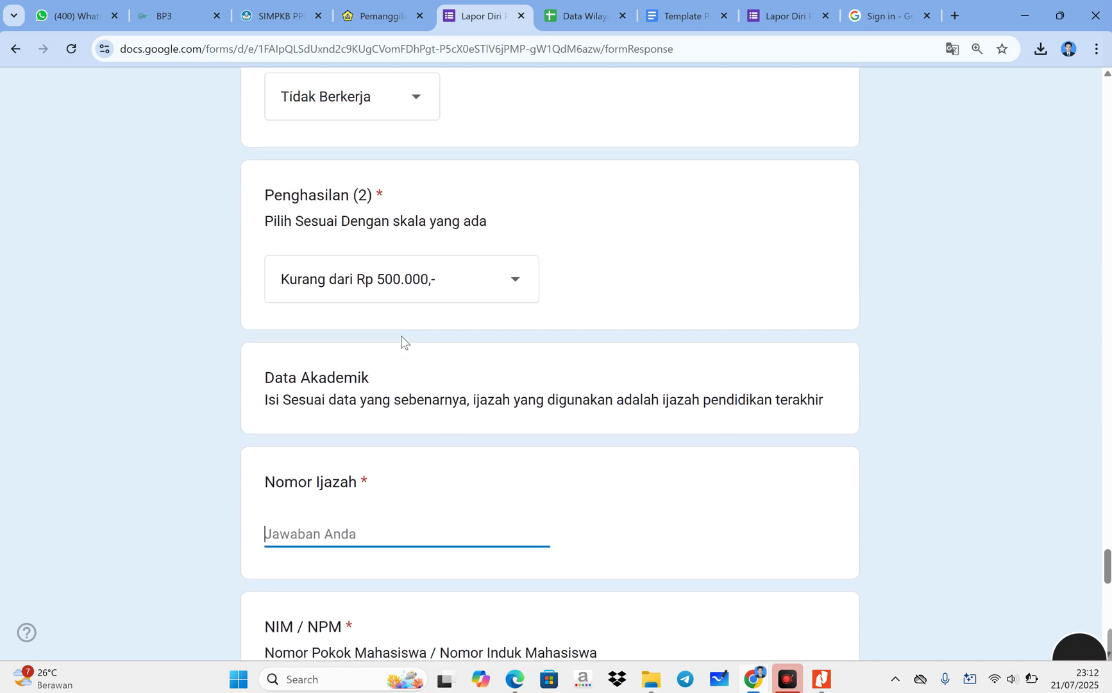
{"action": "scroll", "coordinate": [401, 335], "scroll_direction": "down", "scroll_amount": 2}
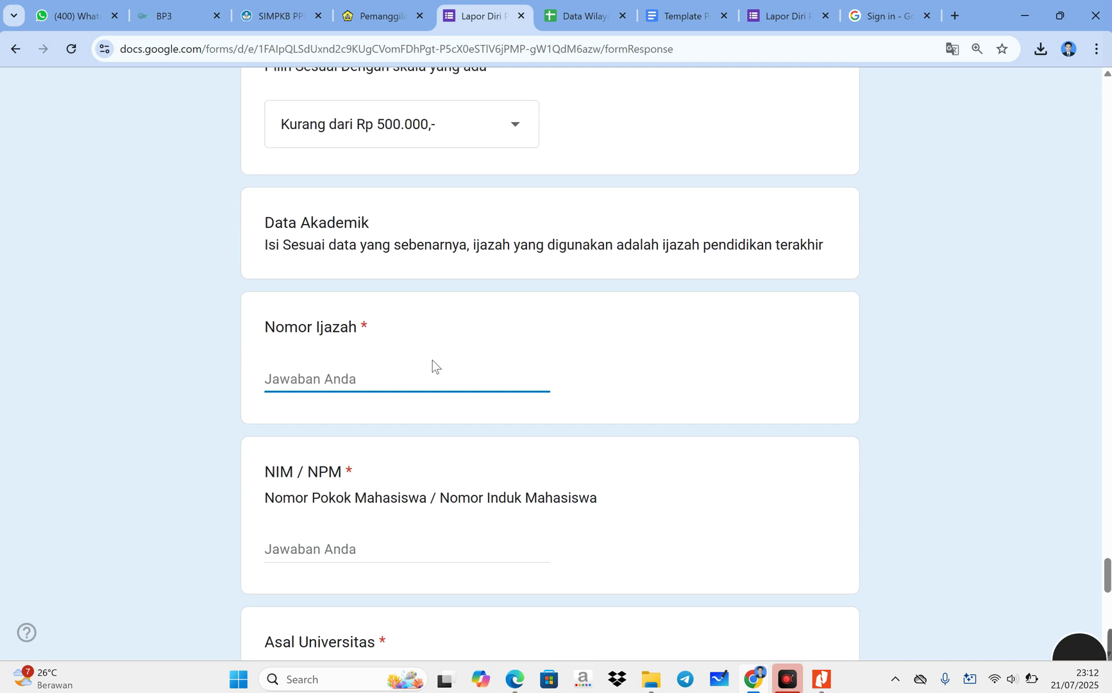
{"action": "type", "text": "1234556"}
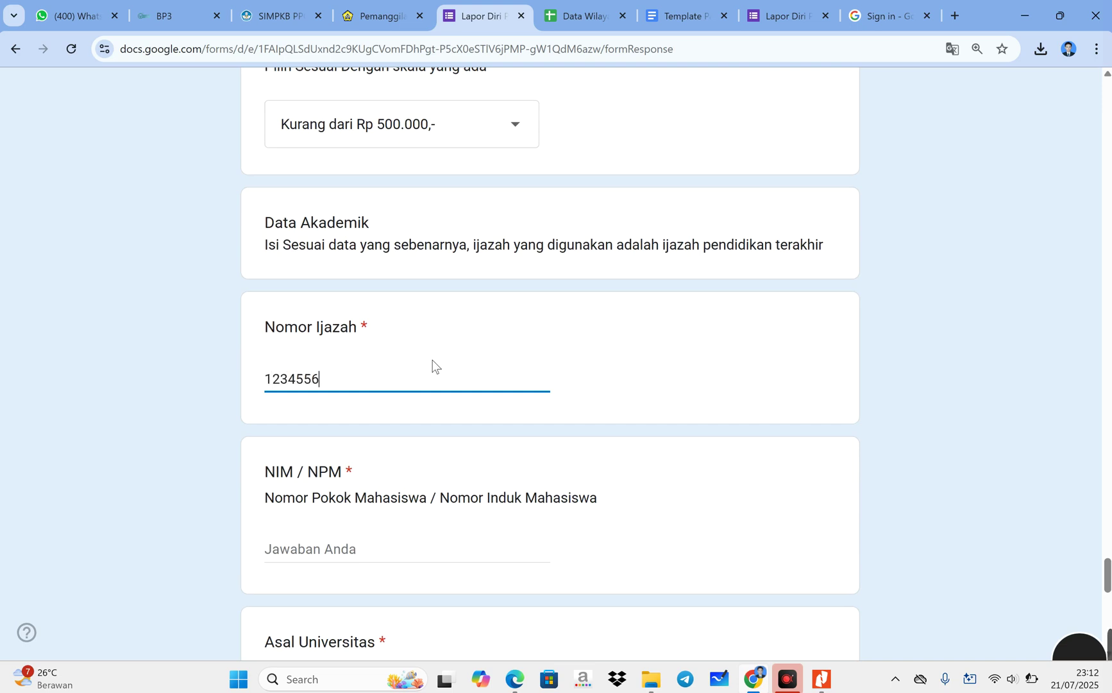
{"action": "type", "text": "678"}
{"action": "scroll", "coordinate": [417, 478], "scroll_direction": "down", "scroll_amount": 1}
{"action": "left_click", "coordinate": [396, 477]}
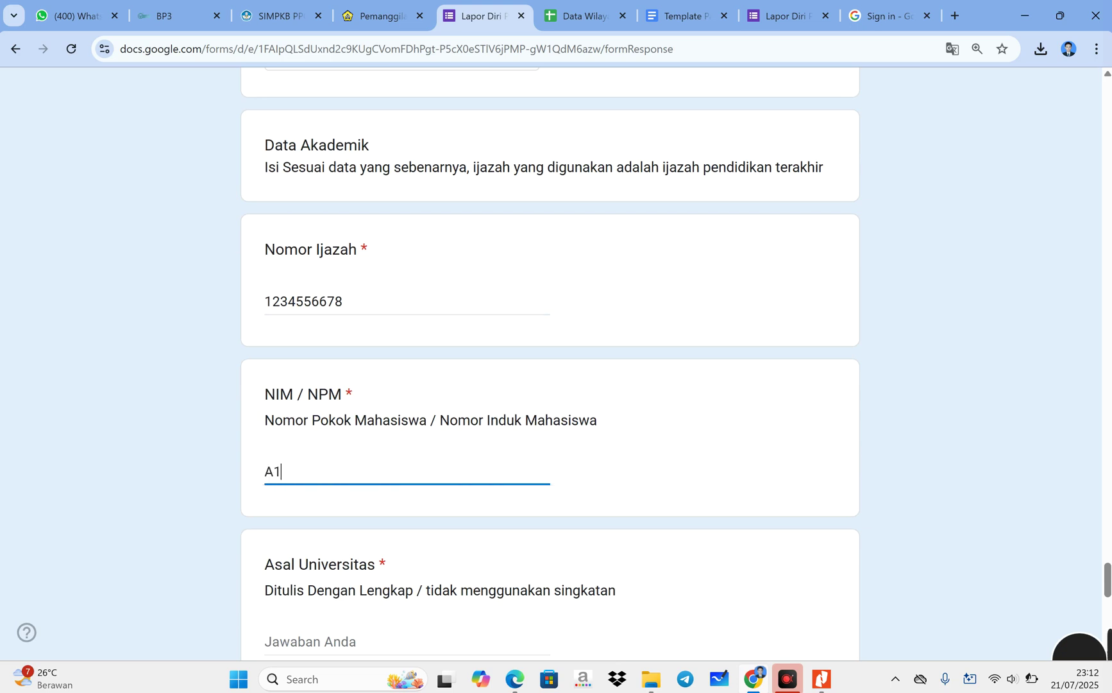
- Enter Universitas Bengkulu, Pendidikan Matematika as the study program, and IPK 3,55
{"action": "scroll", "coordinate": [379, 489], "scroll_direction": "down", "scroll_amount": 3}
{"action": "key", "text": "Tab"}
{"action": "type", "text": "Universita"}
{"action": "key", "text": "BackSpace"}
{"action": "type", "text": "tas "}
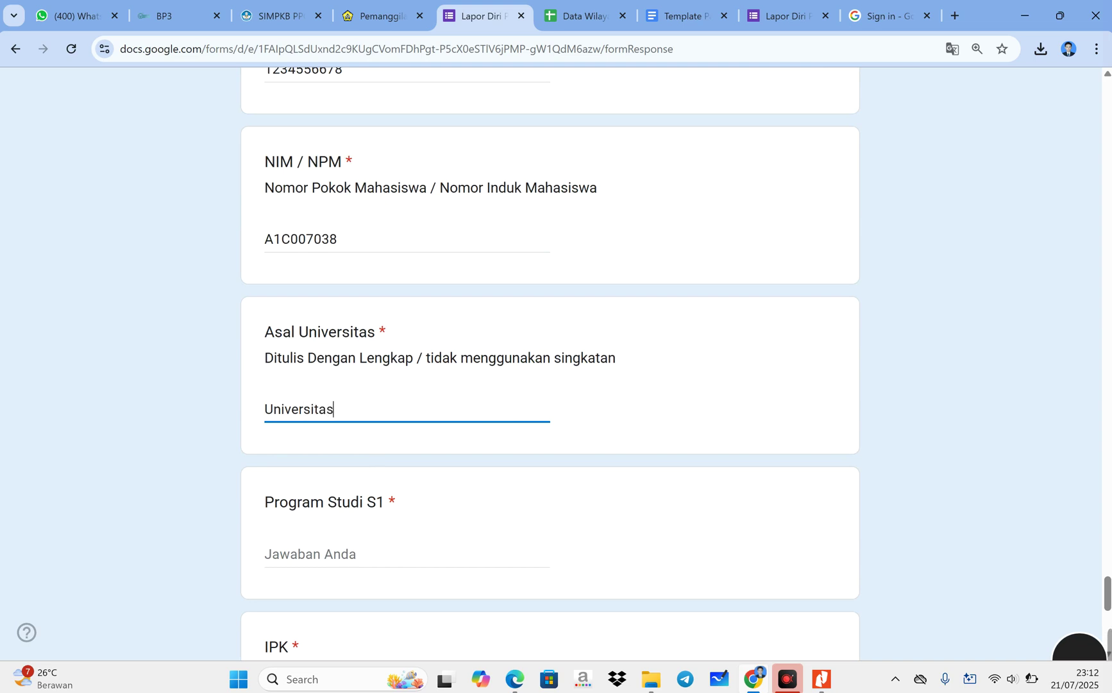
{"action": "type", "text": "Bengkulu"}
{"action": "left_click", "coordinate": [343, 554]}
{"action": "type", "text": "P"}
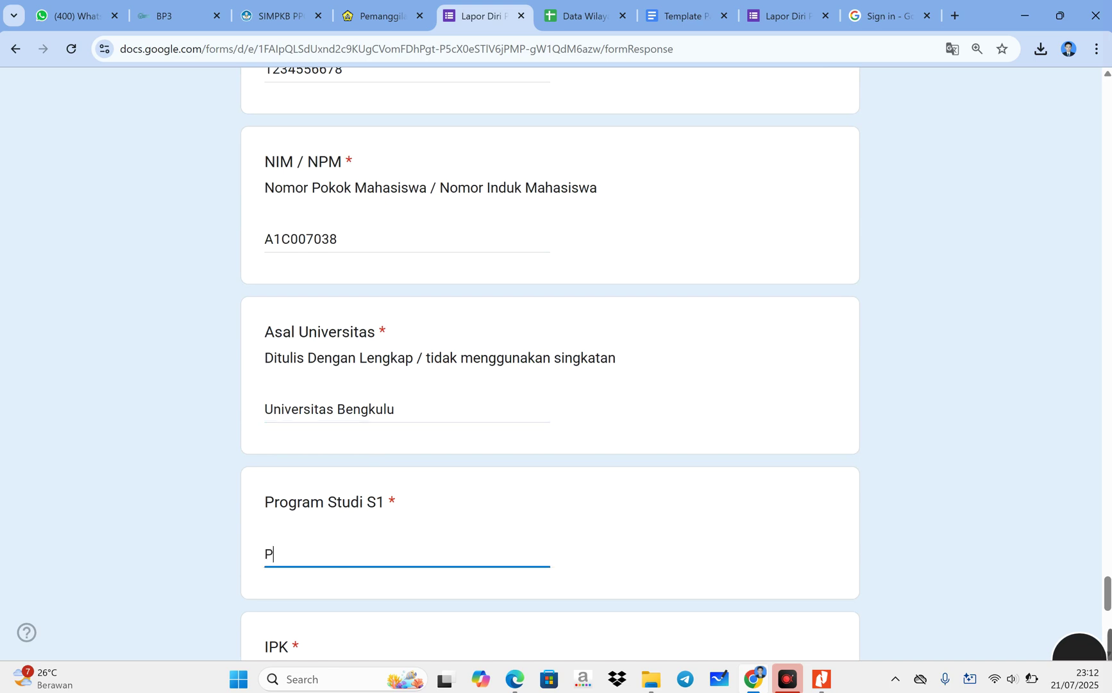
{"action": "type", "text": "endidikan Ma"}
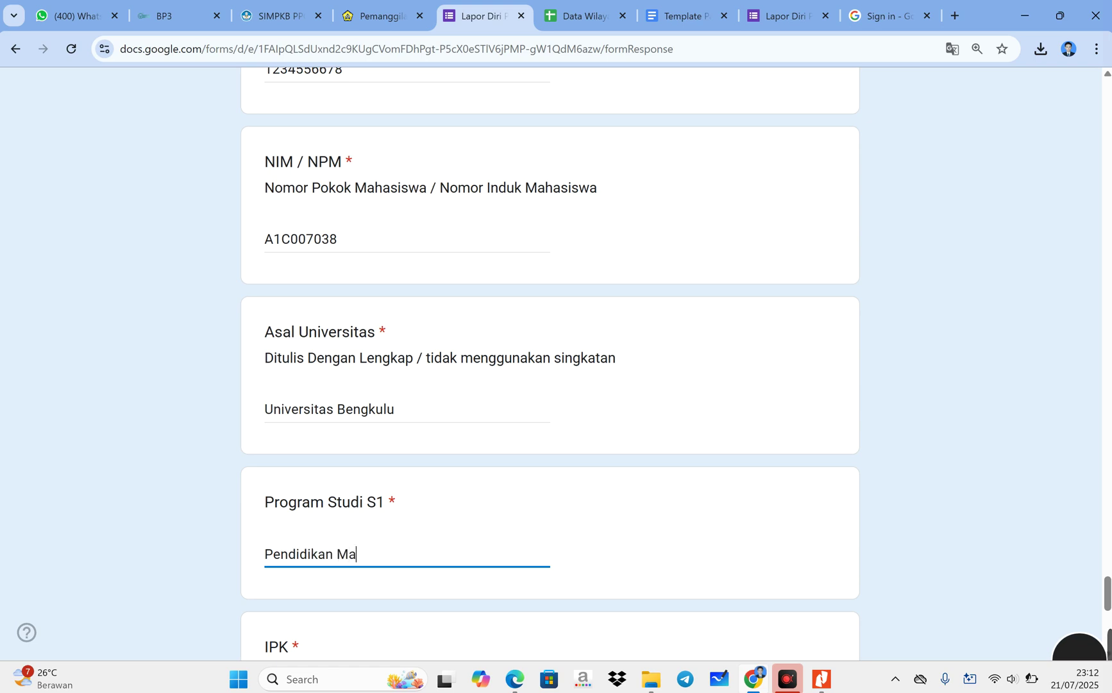
{"action": "type", "text": "tematika"}
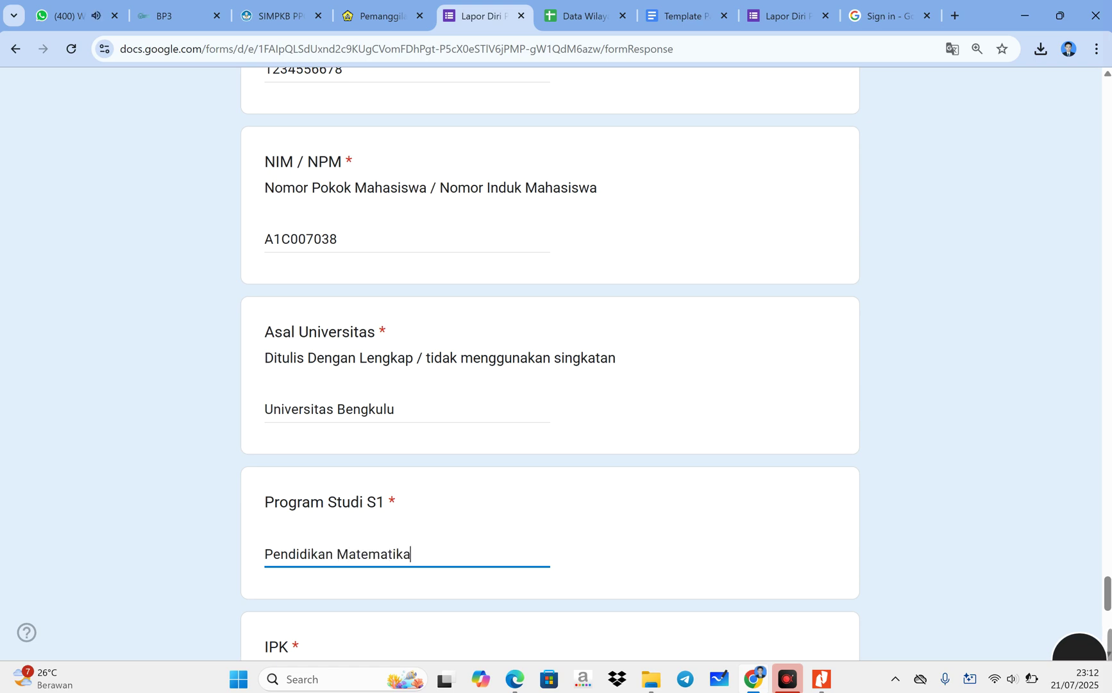
{"action": "scroll", "coordinate": [335, 545], "scroll_direction": "down", "scroll_amount": 3}
{"action": "left_click", "coordinate": [324, 456]}
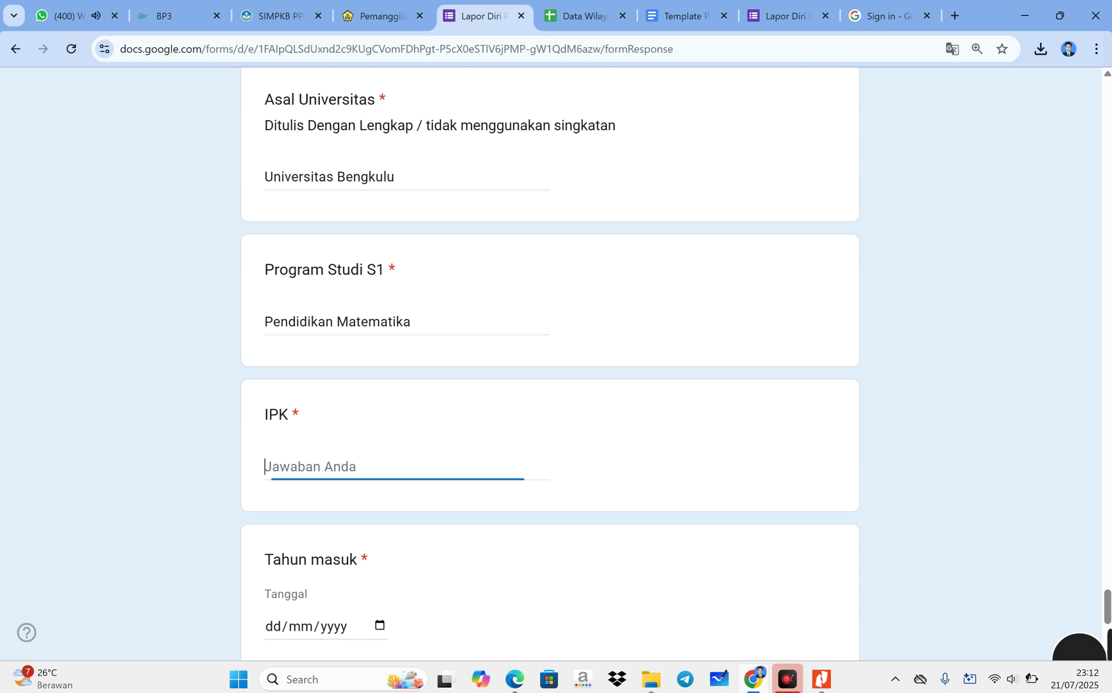
{"action": "type", "text": "3,55"}
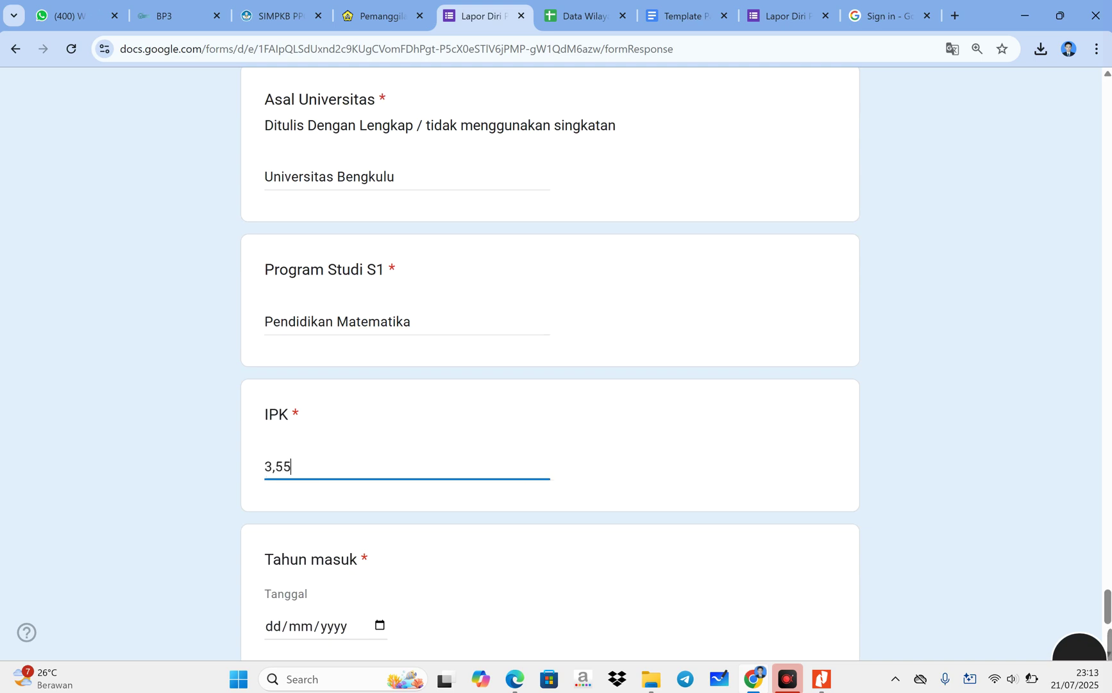
{"action": "scroll", "coordinate": [336, 475], "scroll_direction": "down", "scroll_amount": 2}
{"action": "left_click", "coordinate": [379, 471]}
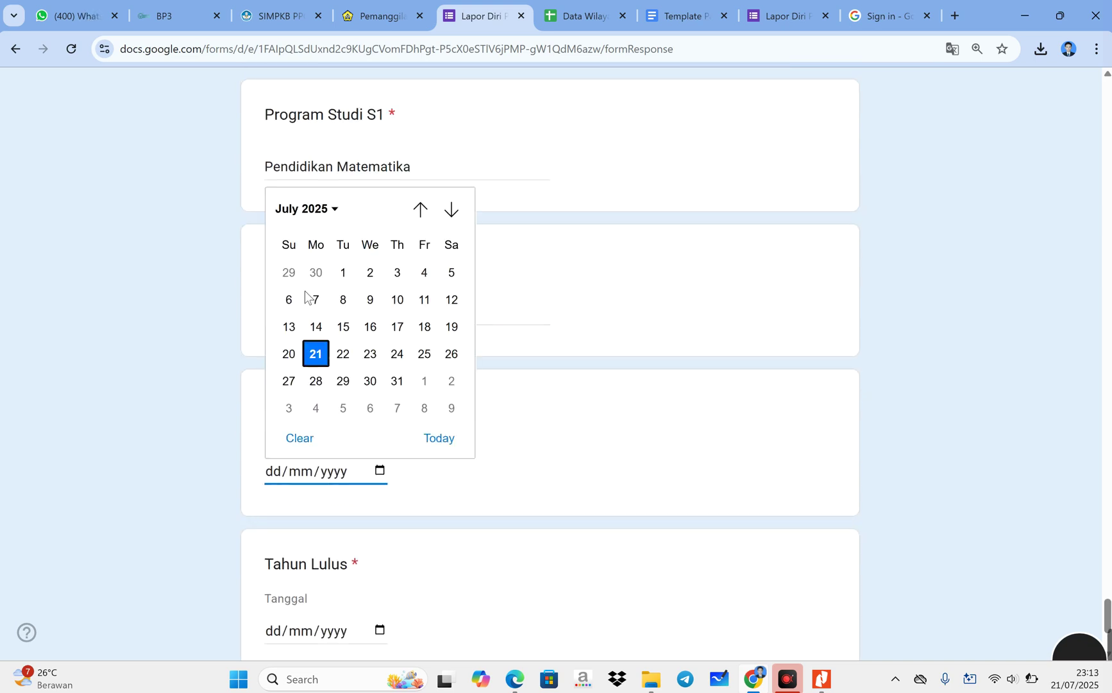
- Set Tahun masuk to 16 July 2007 in the date picker
{"action": "left_click", "coordinate": [309, 208]}
{"action": "scroll", "coordinate": [315, 258], "scroll_direction": "up", "scroll_amount": 2}
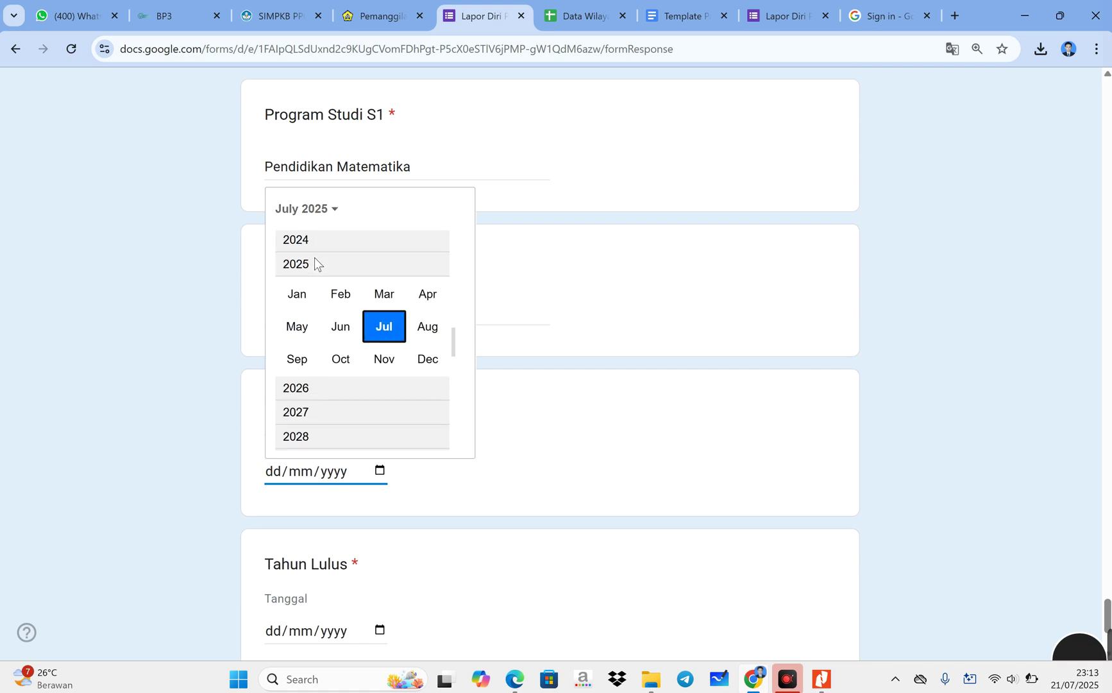
{"action": "scroll", "coordinate": [318, 283], "scroll_direction": "up", "scroll_amount": 3}
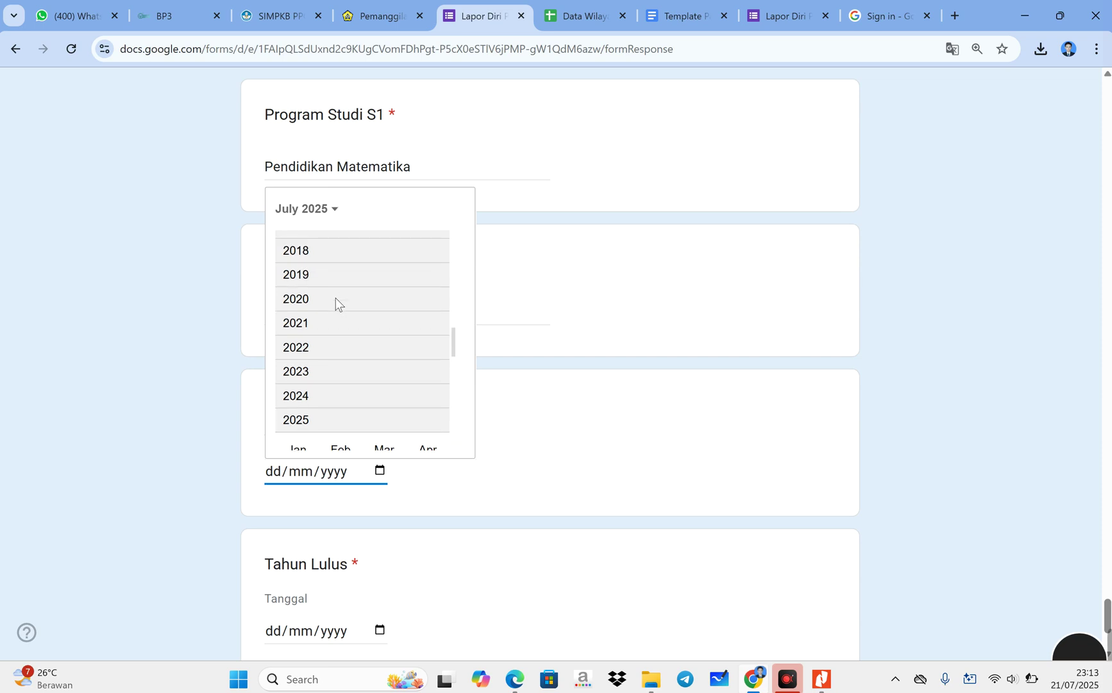
{"action": "scroll", "coordinate": [335, 298], "scroll_direction": "up", "scroll_amount": 4}
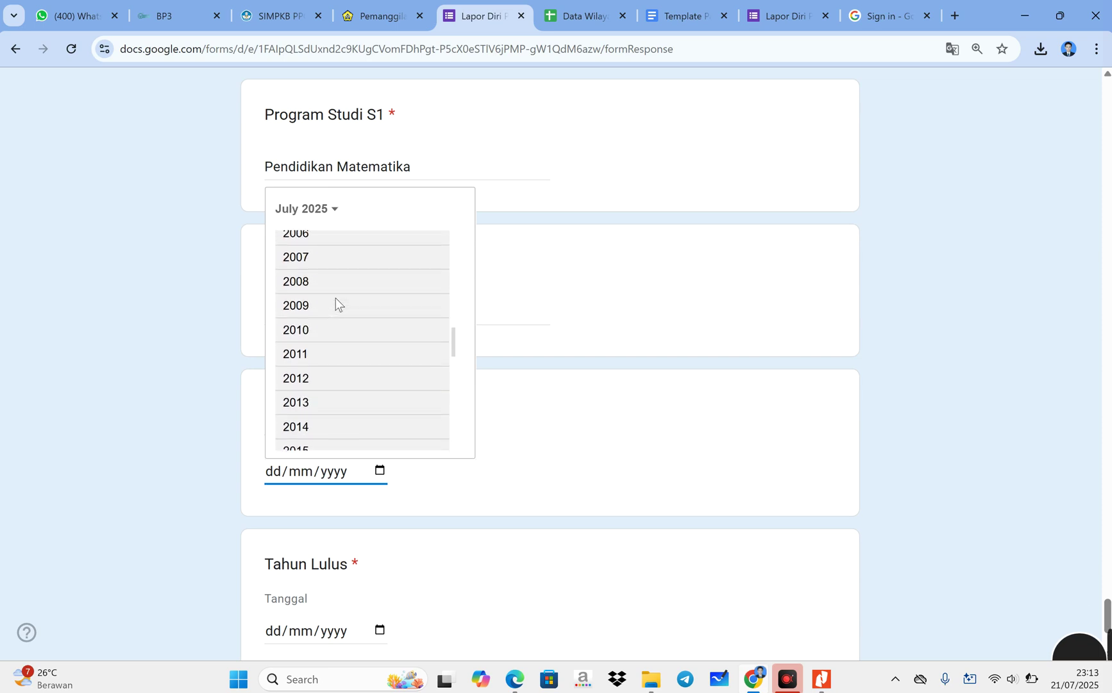
{"action": "left_click", "coordinate": [327, 210]}
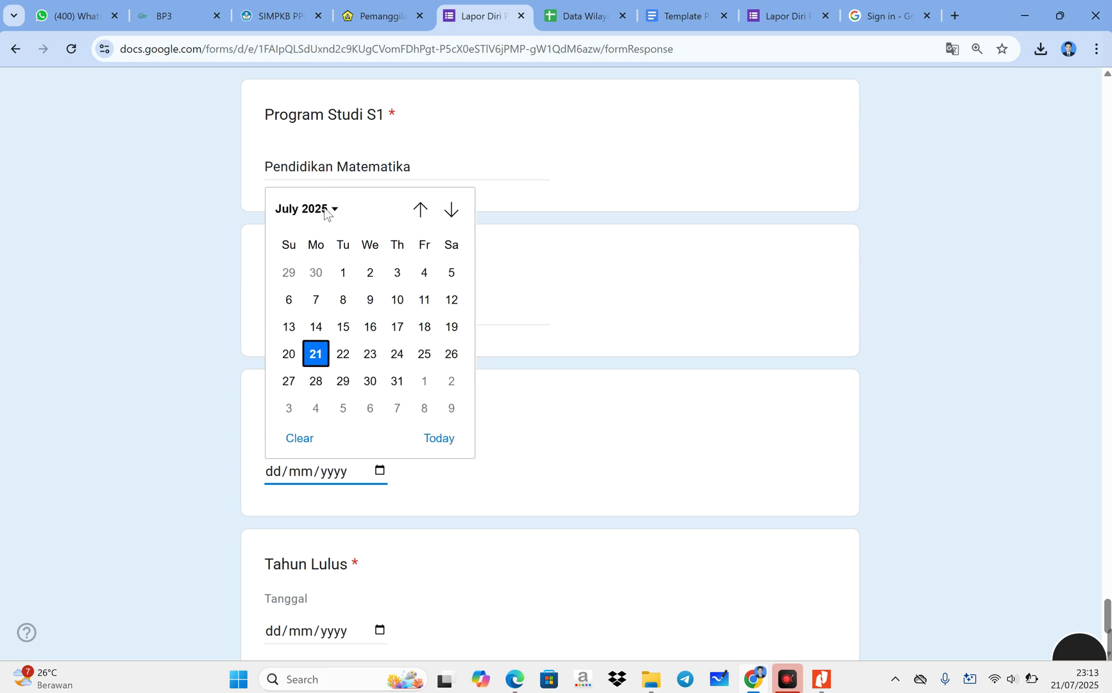
{"action": "left_click", "coordinate": [327, 210]}
{"action": "scroll", "coordinate": [299, 241], "scroll_direction": "up", "scroll_amount": 1}
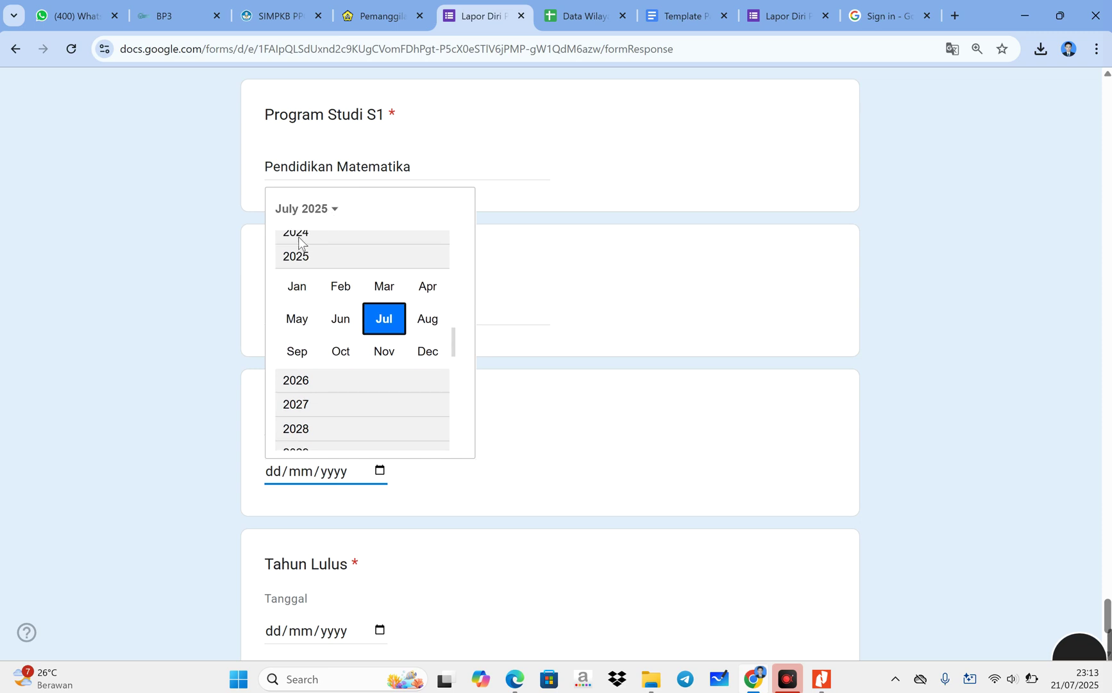
{"action": "scroll", "coordinate": [299, 241], "scroll_direction": "up", "scroll_amount": 5}
{"action": "scroll", "coordinate": [303, 271], "scroll_direction": "up", "scroll_amount": 3}
{"action": "scroll", "coordinate": [302, 268], "scroll_direction": "up", "scroll_amount": 1}
{"action": "left_click", "coordinate": [303, 243]}
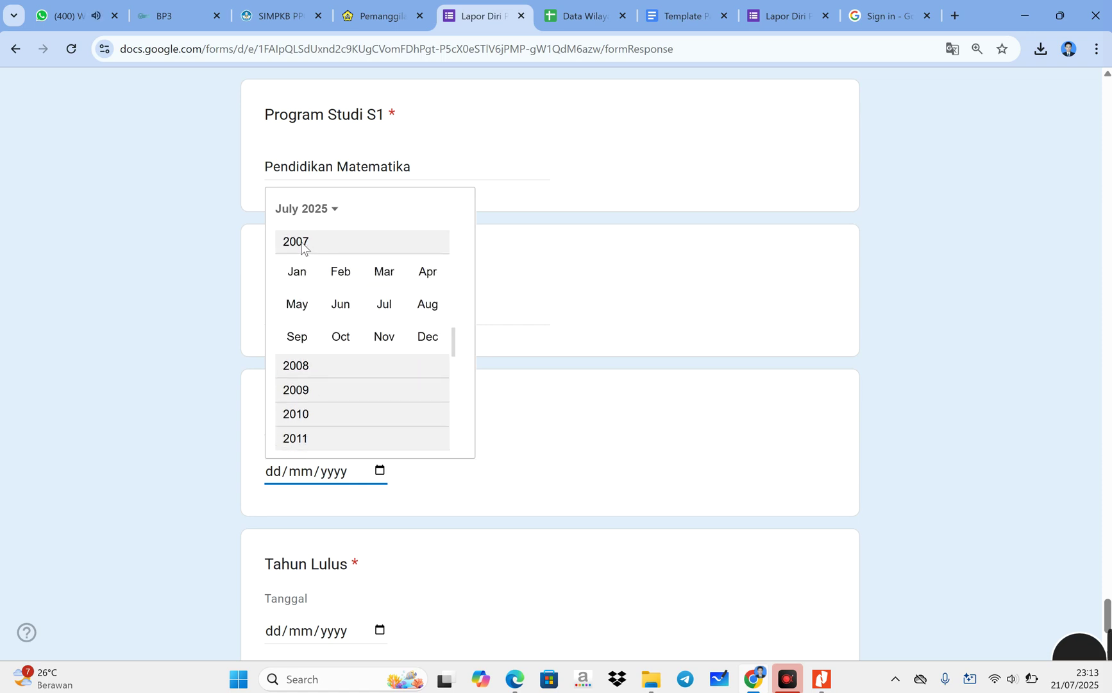
{"action": "left_click", "coordinate": [341, 271]}
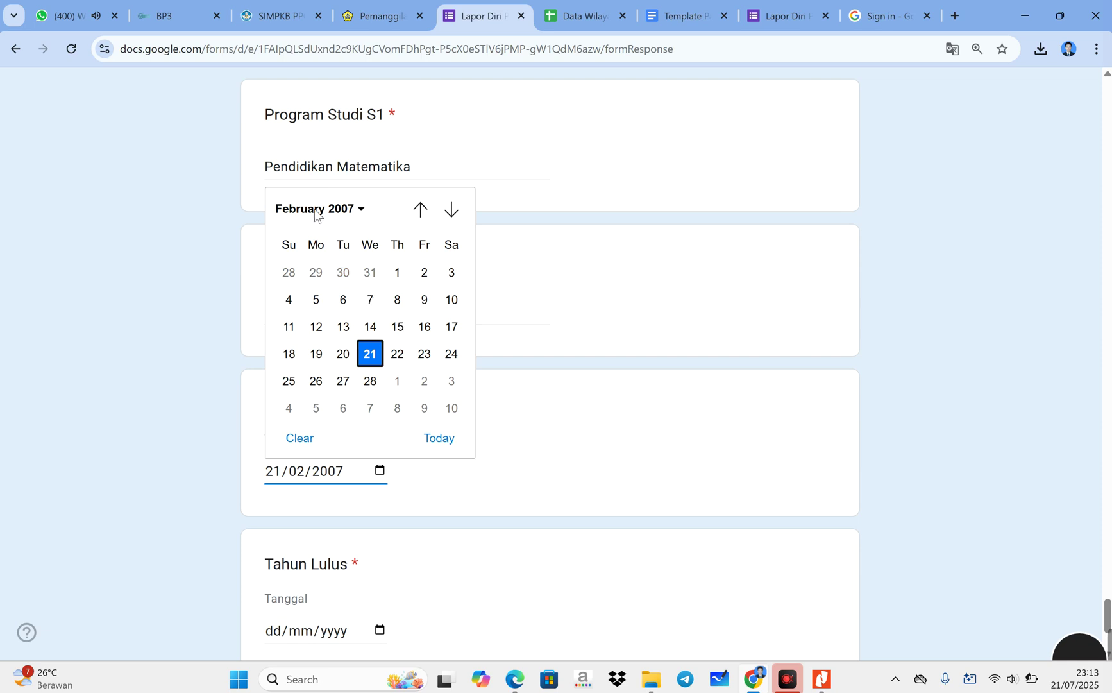
{"action": "left_click", "coordinate": [361, 213]}
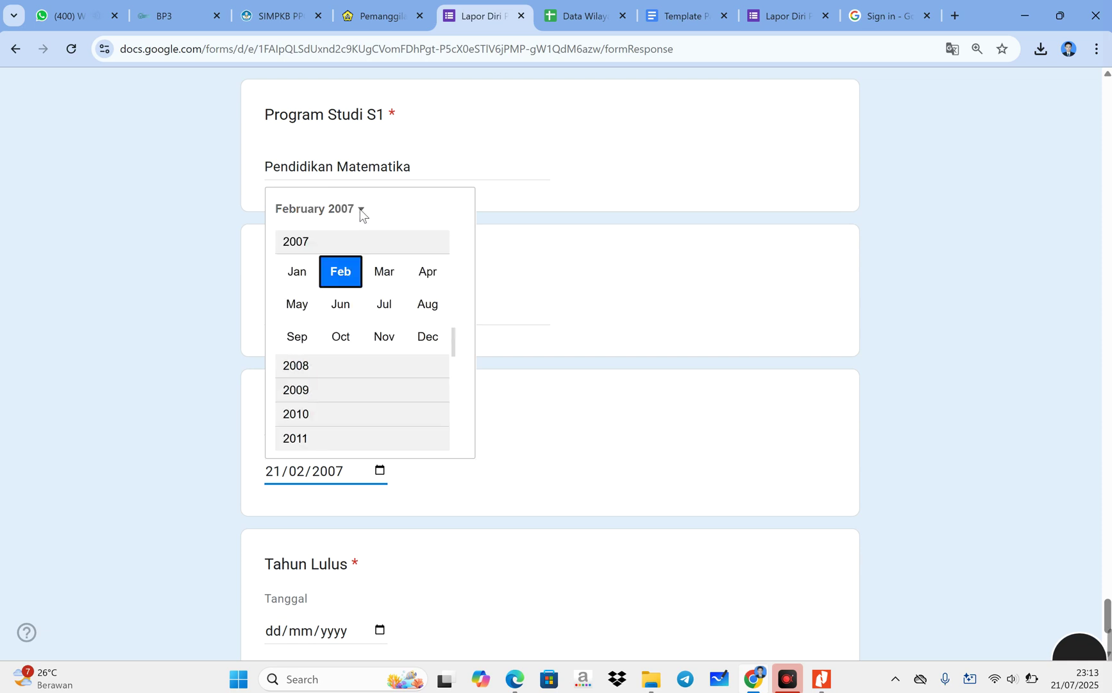
{"action": "left_click", "coordinate": [388, 308]}
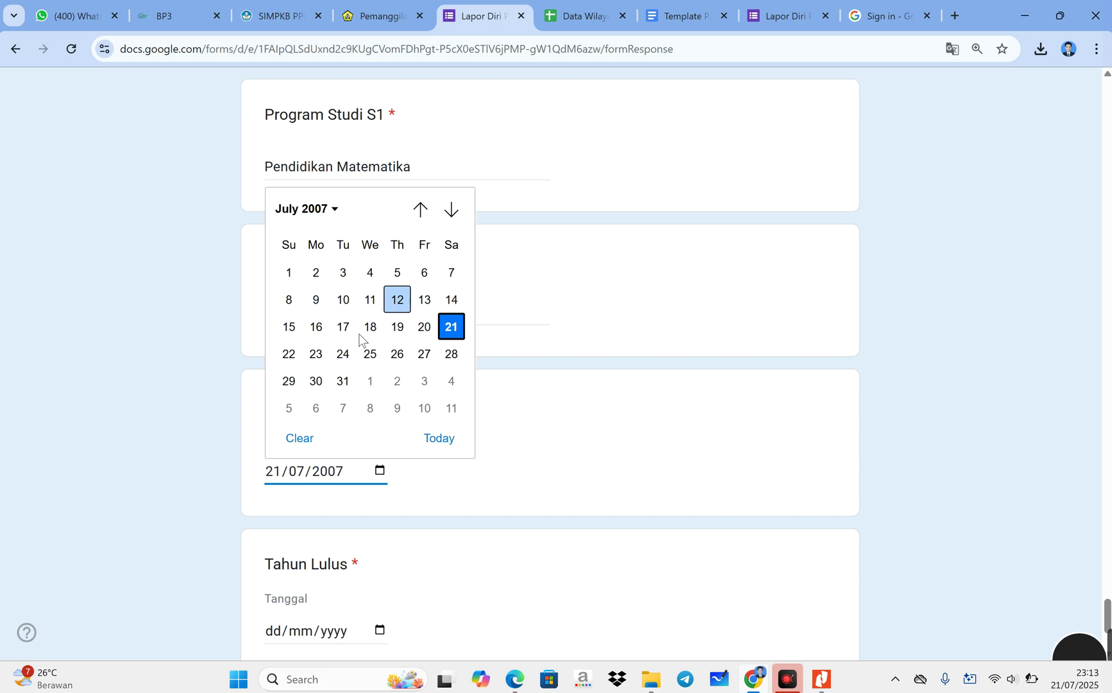
{"action": "left_click", "coordinate": [316, 328]}
- Set Tahun Lulus to 19 December 2011
{"action": "scroll", "coordinate": [360, 481], "scroll_direction": "down", "scroll_amount": 3}
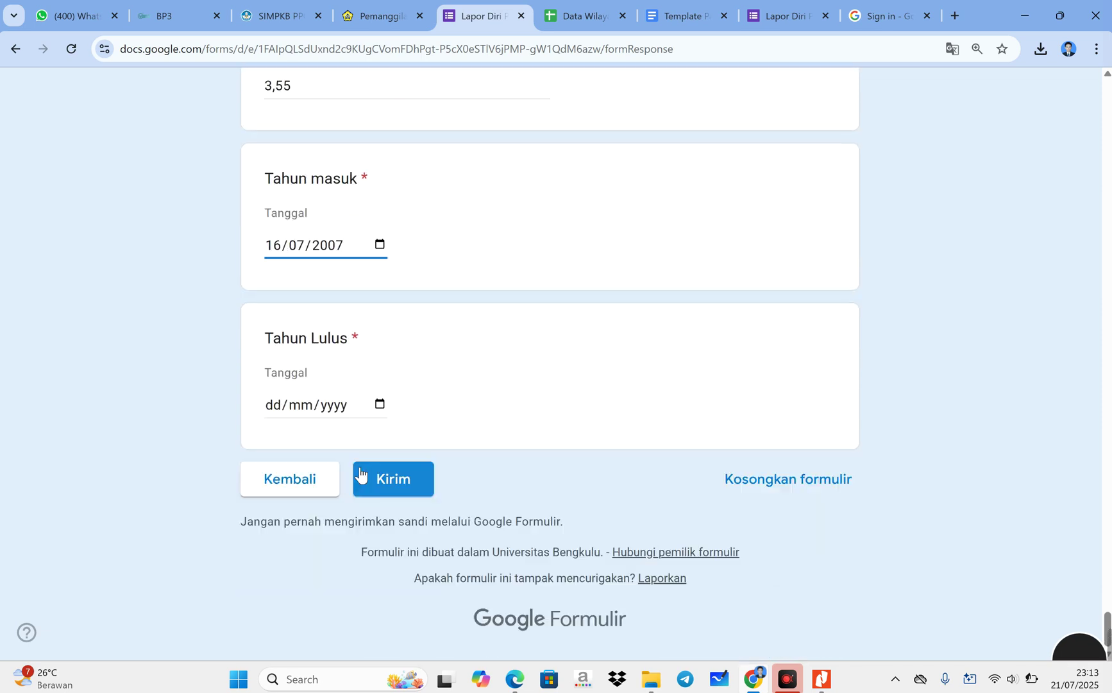
{"action": "left_click", "coordinate": [380, 404]}
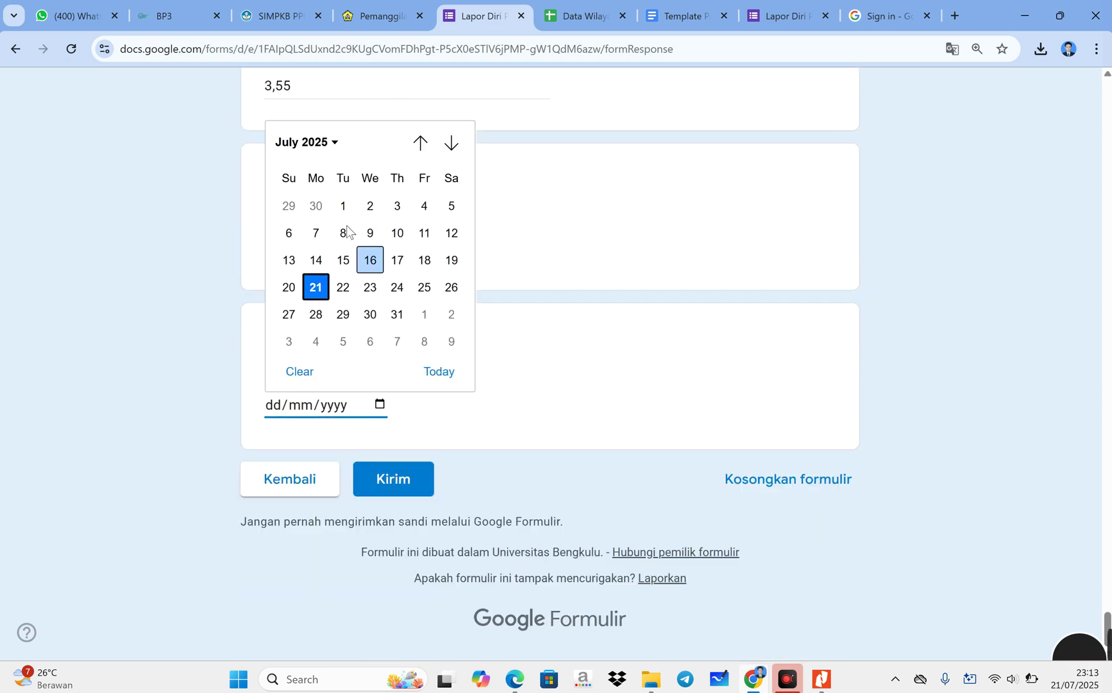
{"action": "left_click", "coordinate": [301, 142]}
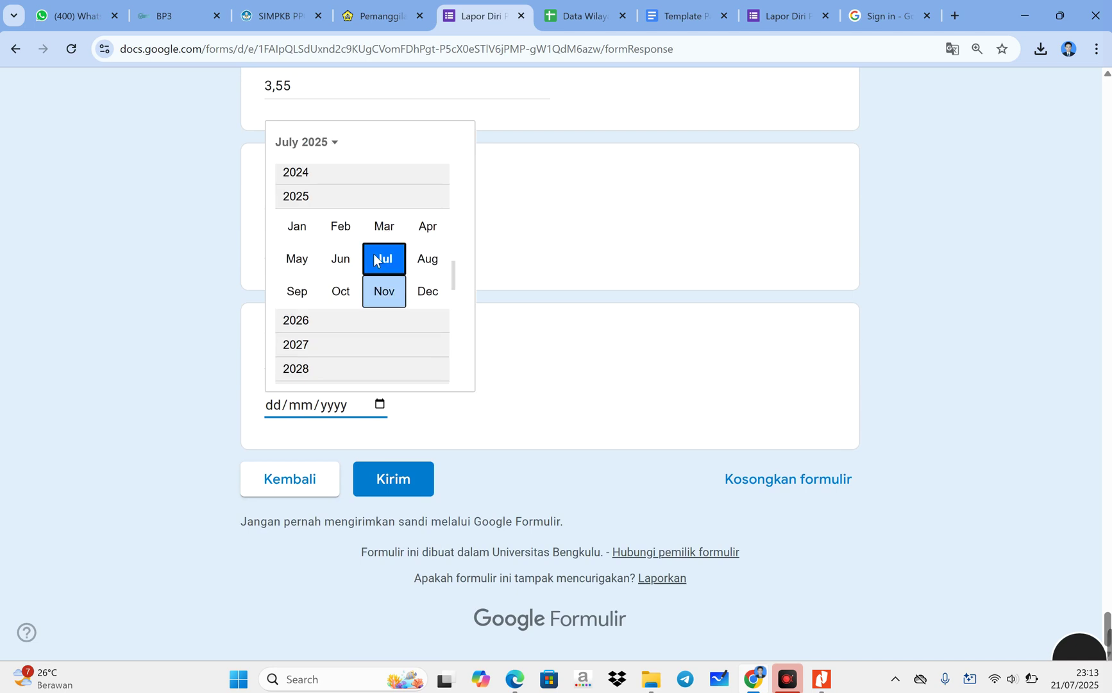
{"action": "scroll", "coordinate": [368, 277], "scroll_direction": "up", "scroll_amount": 5}
{"action": "scroll", "coordinate": [369, 283], "scroll_direction": "up", "scroll_amount": 3}
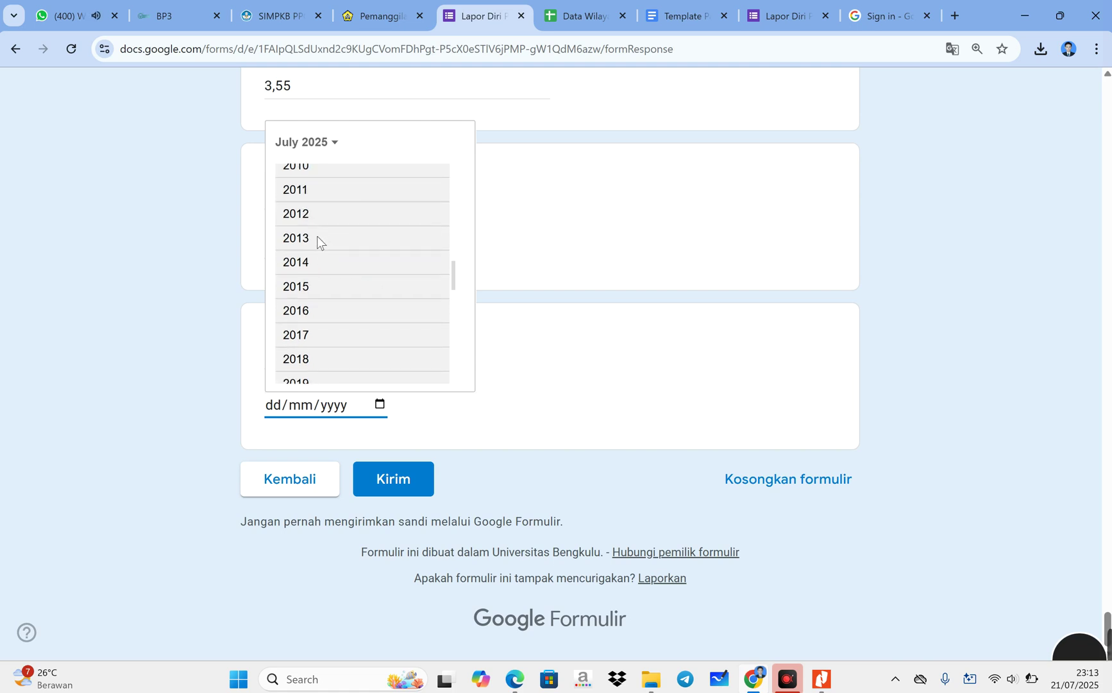
{"action": "left_click", "coordinate": [317, 192]}
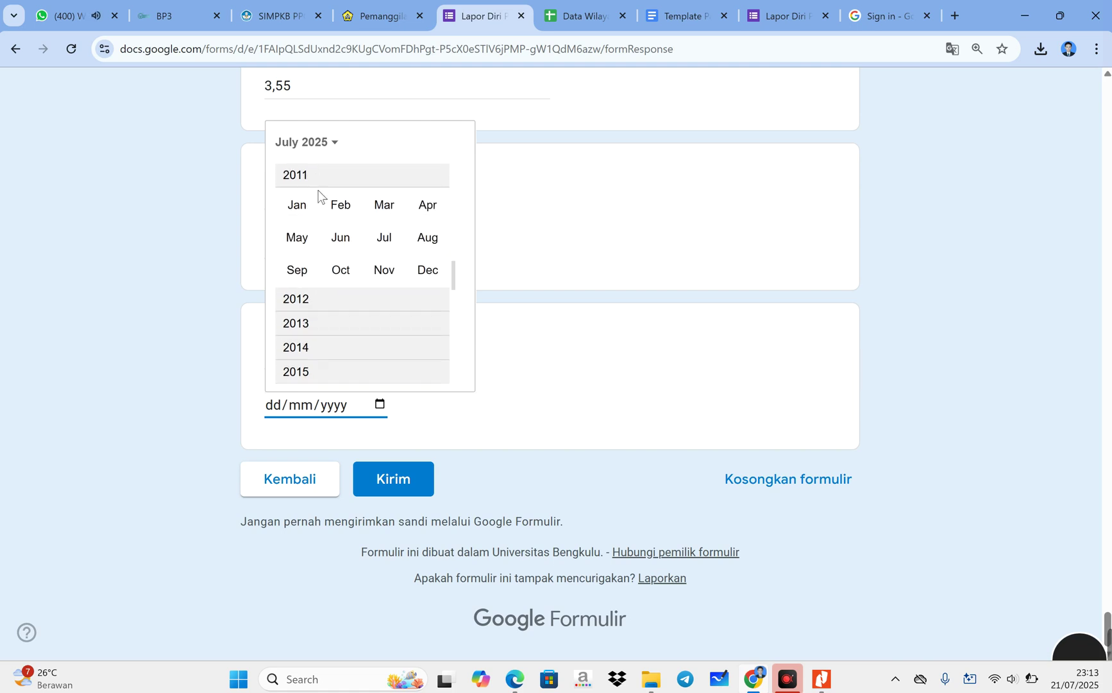
{"action": "left_click", "coordinate": [428, 270]}
{"action": "left_click", "coordinate": [311, 288]}
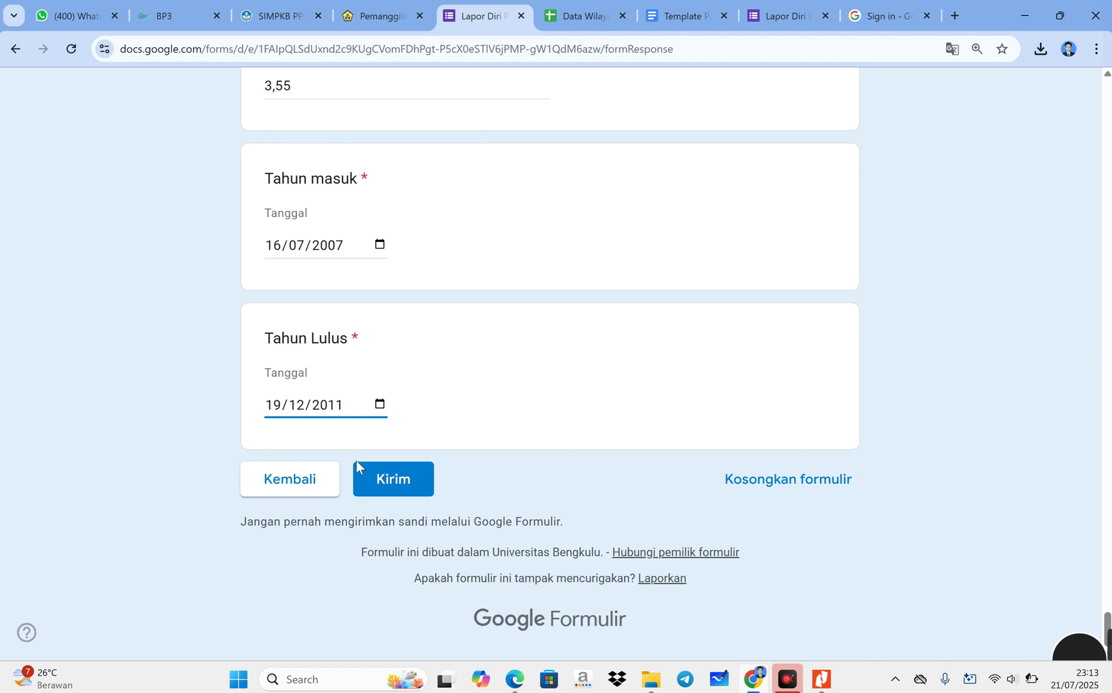
- Review the academic section and try submitting the form with Kirim
{"action": "scroll", "coordinate": [355, 463], "scroll_direction": "up", "scroll_amount": 10}
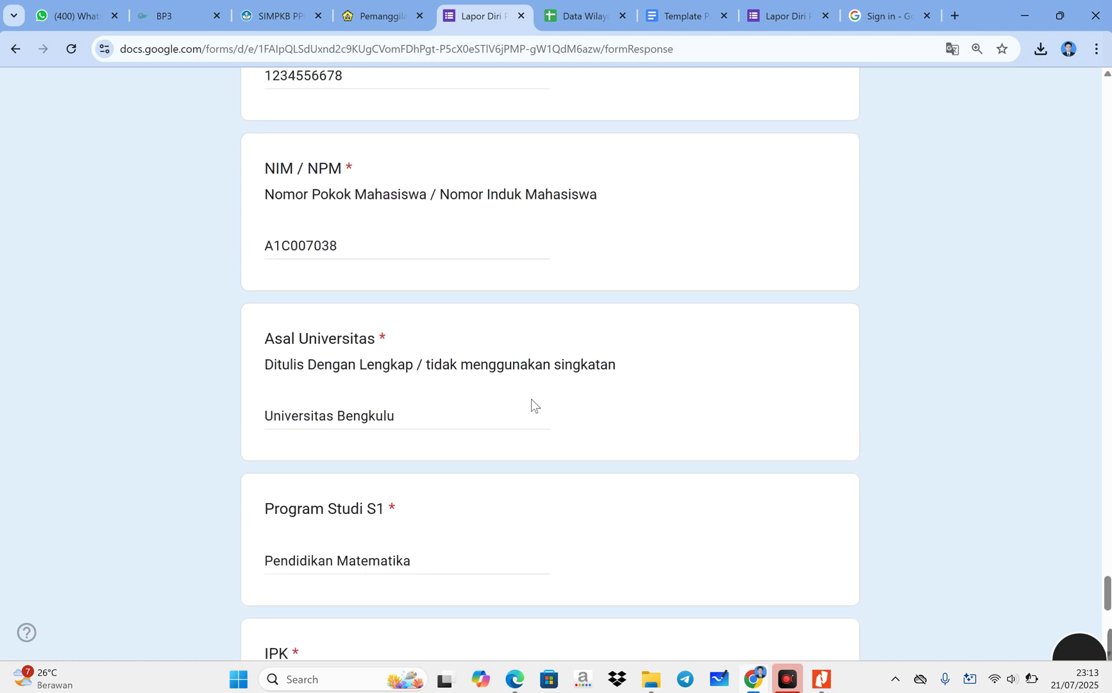
{"action": "scroll", "coordinate": [530, 403], "scroll_direction": "up", "scroll_amount": 12}
{"action": "scroll", "coordinate": [531, 404], "scroll_direction": "down", "scroll_amount": 20}
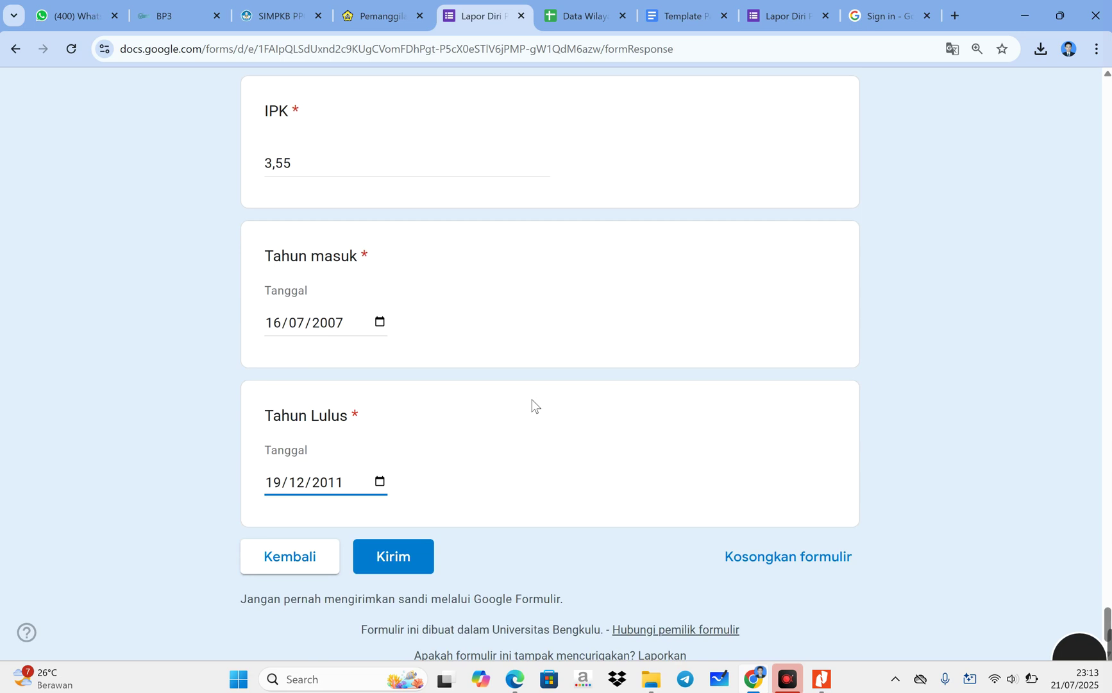
{"action": "left_click", "coordinate": [444, 410]}
{"action": "scroll", "coordinate": [462, 374], "scroll_direction": "up", "scroll_amount": 6}
{"action": "scroll", "coordinate": [316, 439], "scroll_direction": "up", "scroll_amount": 4}
{"action": "scroll", "coordinate": [318, 443], "scroll_direction": "up", "scroll_amount": 3}
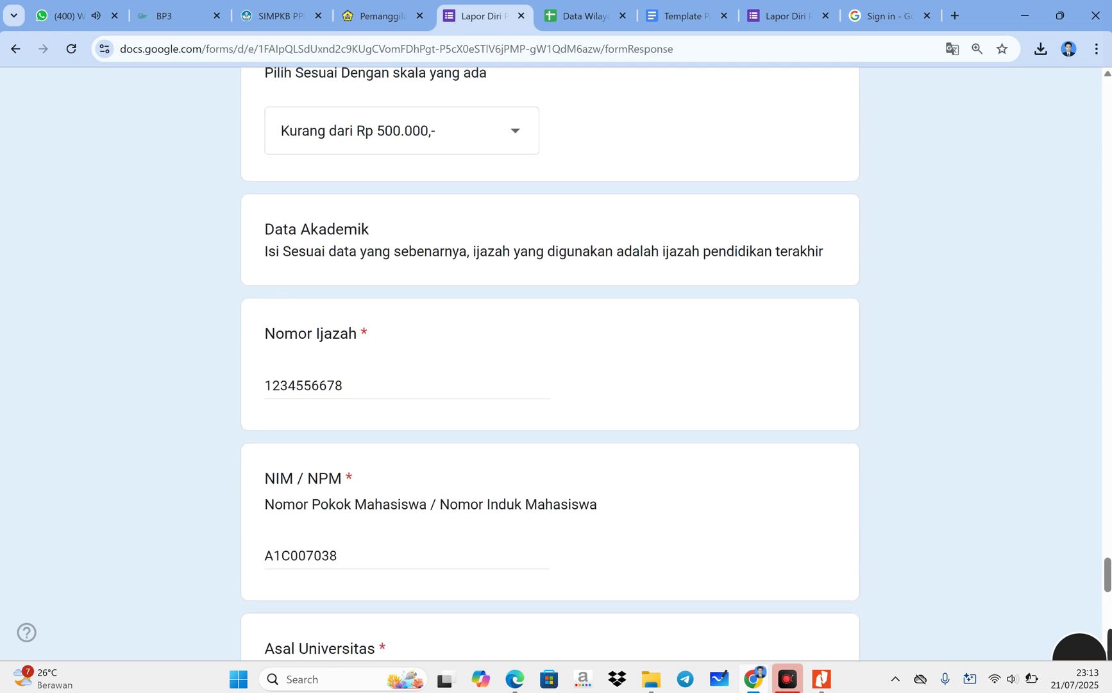
{"action": "left_click_drag", "start_coordinate": [259, 229], "coordinate": [845, 271]}
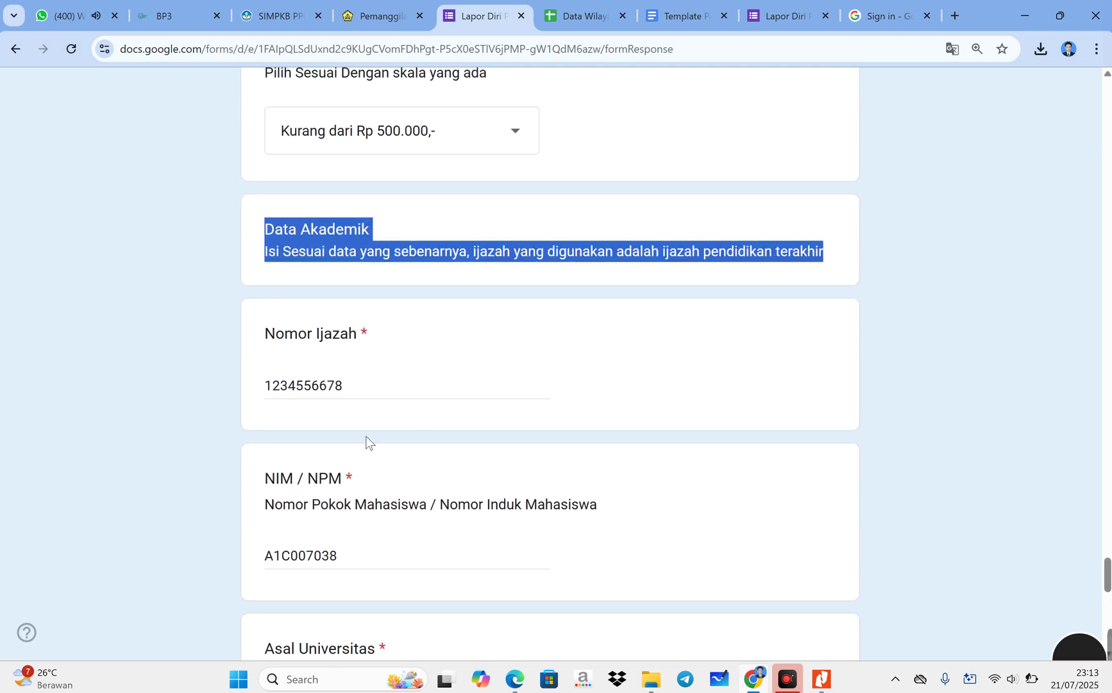
{"action": "scroll", "coordinate": [350, 437], "scroll_direction": "down", "scroll_amount": 7}
{"action": "scroll", "coordinate": [509, 486], "scroll_direction": "down", "scroll_amount": 7}
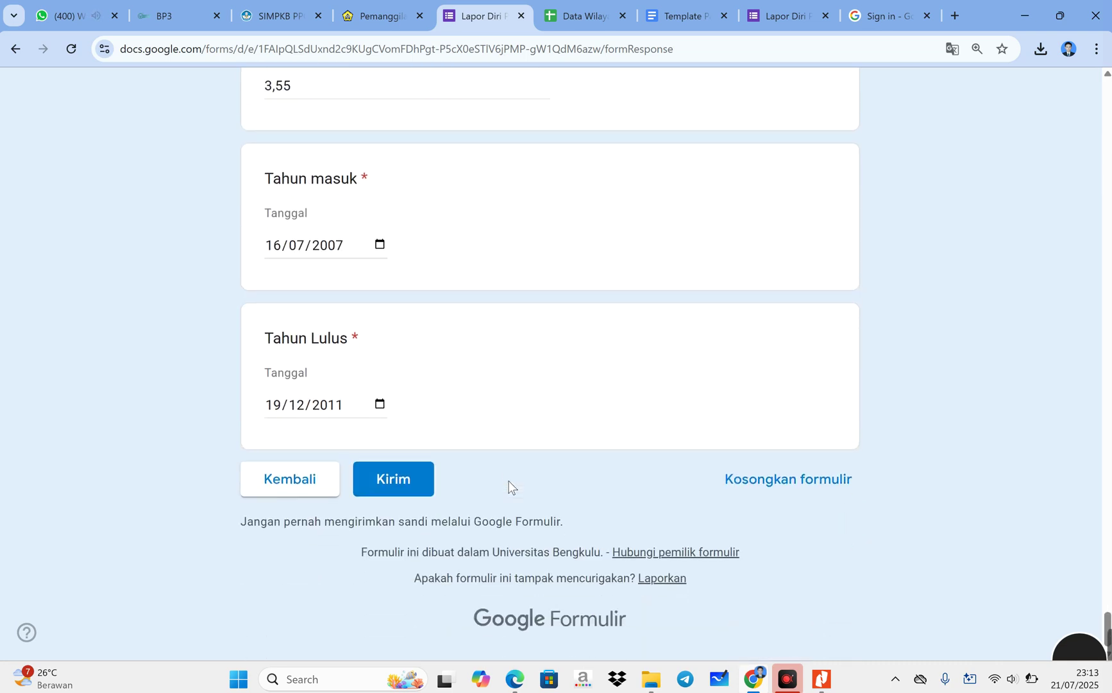
{"action": "left_click", "coordinate": [408, 488]}
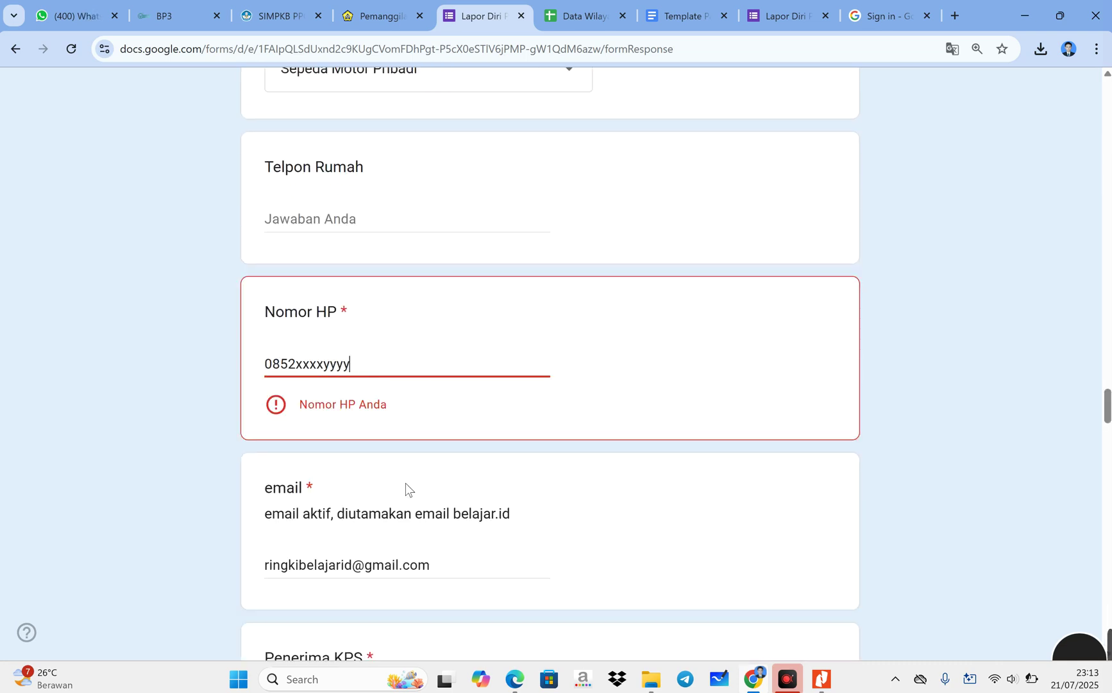
- Replace the rejected Nomor HP placeholder with a valid phone number and submit again
{"action": "key", "text": "BackSpace"}
{"action": "key", "text": "BackSpace"}
{"action": "key", "text": "BackSpace"}
{"action": "key", "text": "BackSpace"}
{"action": "type", "text": "1111222"}
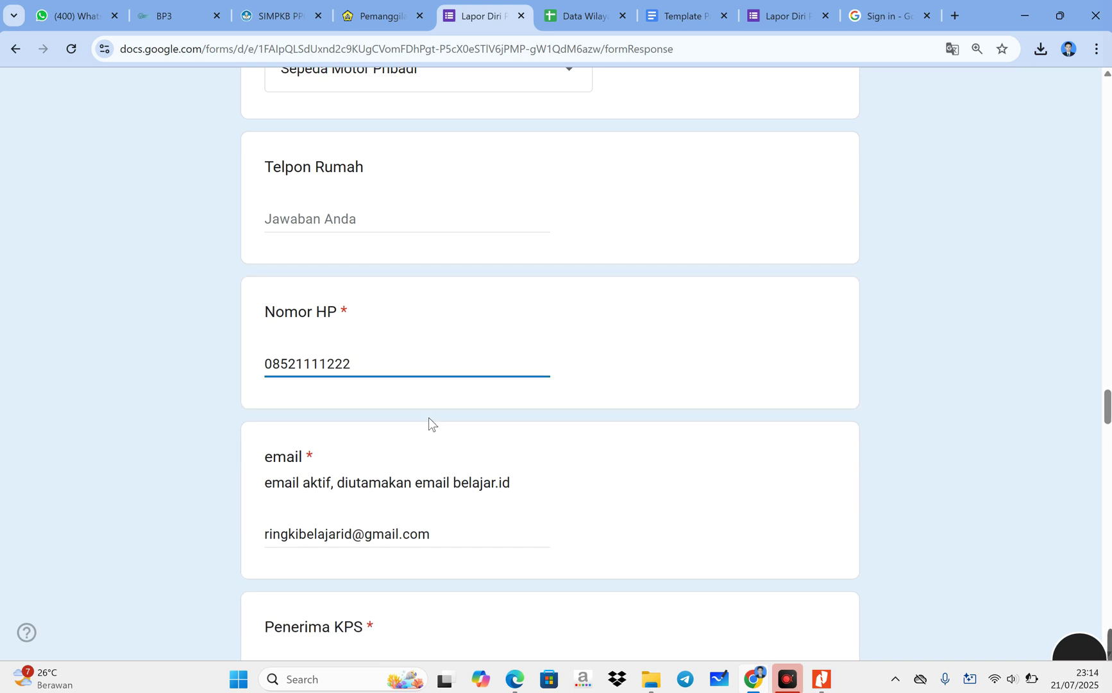
{"action": "type", "text": "2"}
{"action": "scroll", "coordinate": [449, 447], "scroll_direction": "down", "scroll_amount": 7}
{"action": "scroll", "coordinate": [460, 447], "scroll_direction": "down", "scroll_amount": 20}
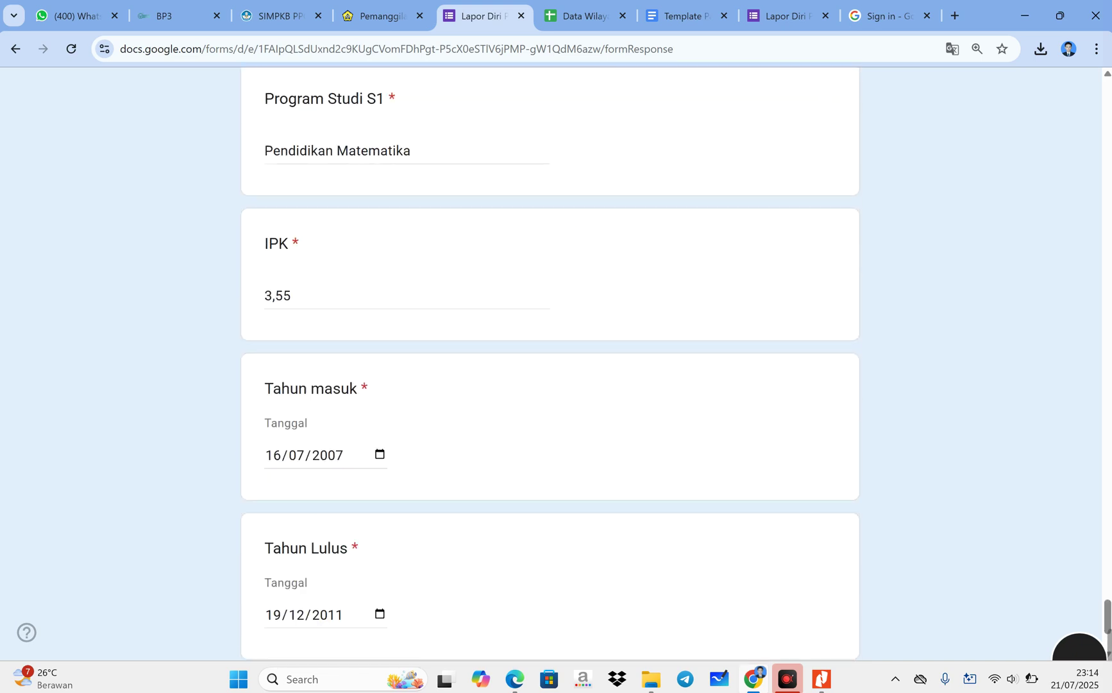
{"action": "scroll", "coordinate": [449, 447], "scroll_direction": "down", "scroll_amount": 5}
{"action": "left_click", "coordinate": [404, 477]}
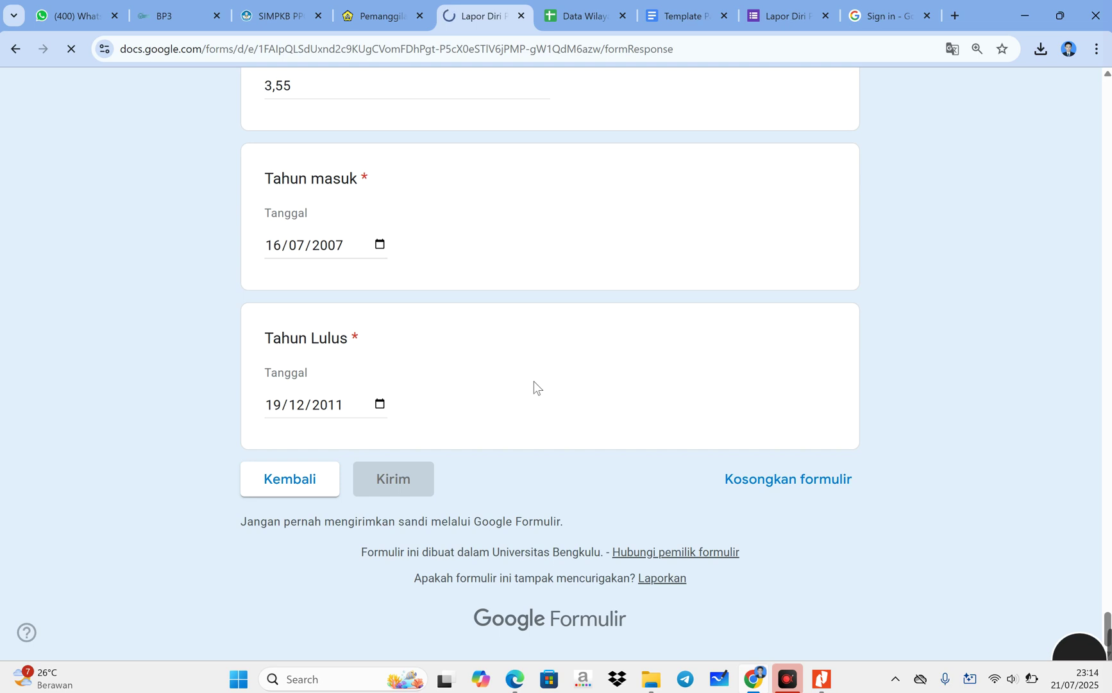
- Wait for the 'Respons Anda telah dicatat' confirmation page to load
{"action": "scroll", "coordinate": [689, 376], "scroll_direction": "up", "scroll_amount": 3}
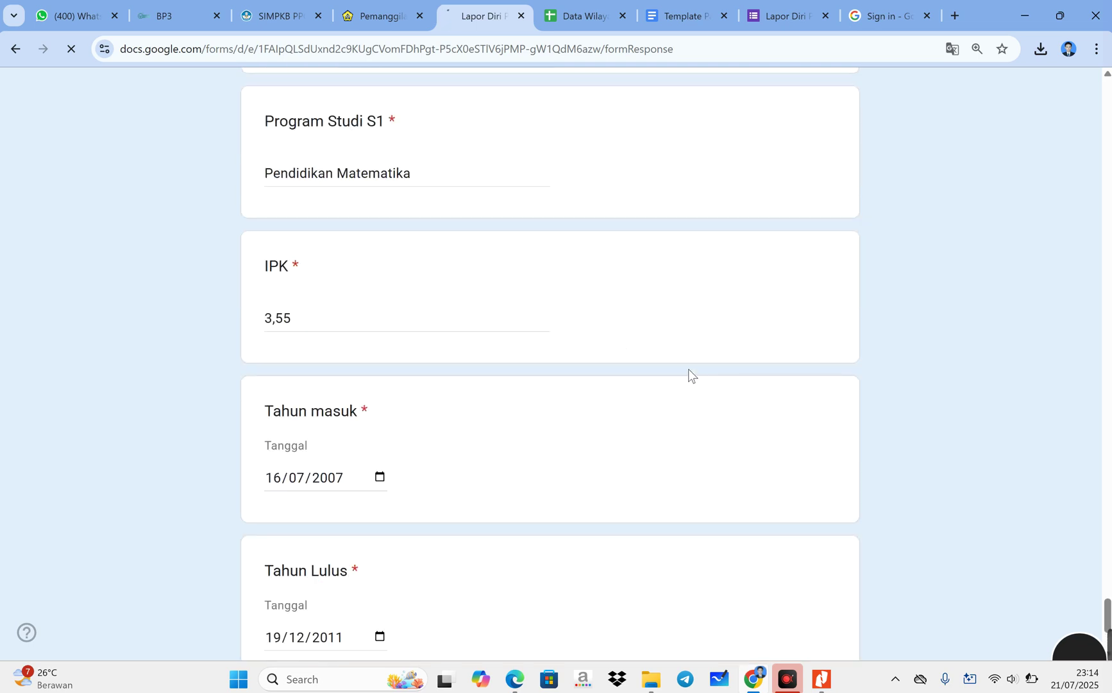
{"action": "scroll", "coordinate": [689, 371], "scroll_direction": "down", "scroll_amount": 1}
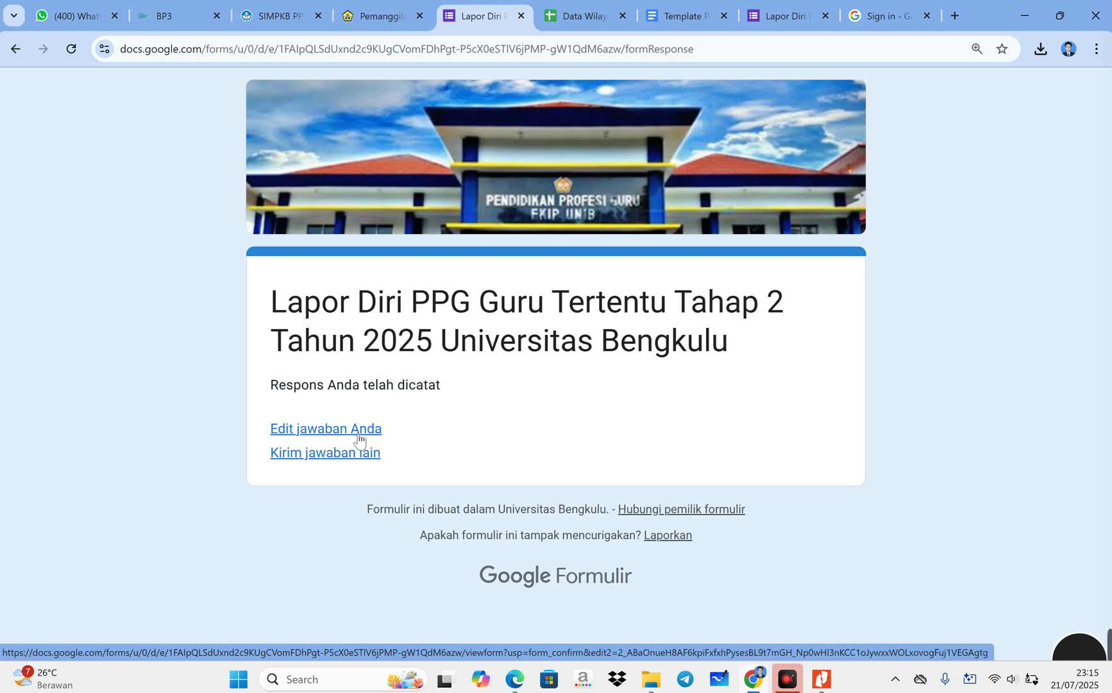
- Reopen the recorded response with Edit jawaban Anda and advance through the first sections
{"action": "left_click", "coordinate": [358, 435]}
{"action": "scroll", "coordinate": [425, 437], "scroll_direction": "down", "scroll_amount": 5}
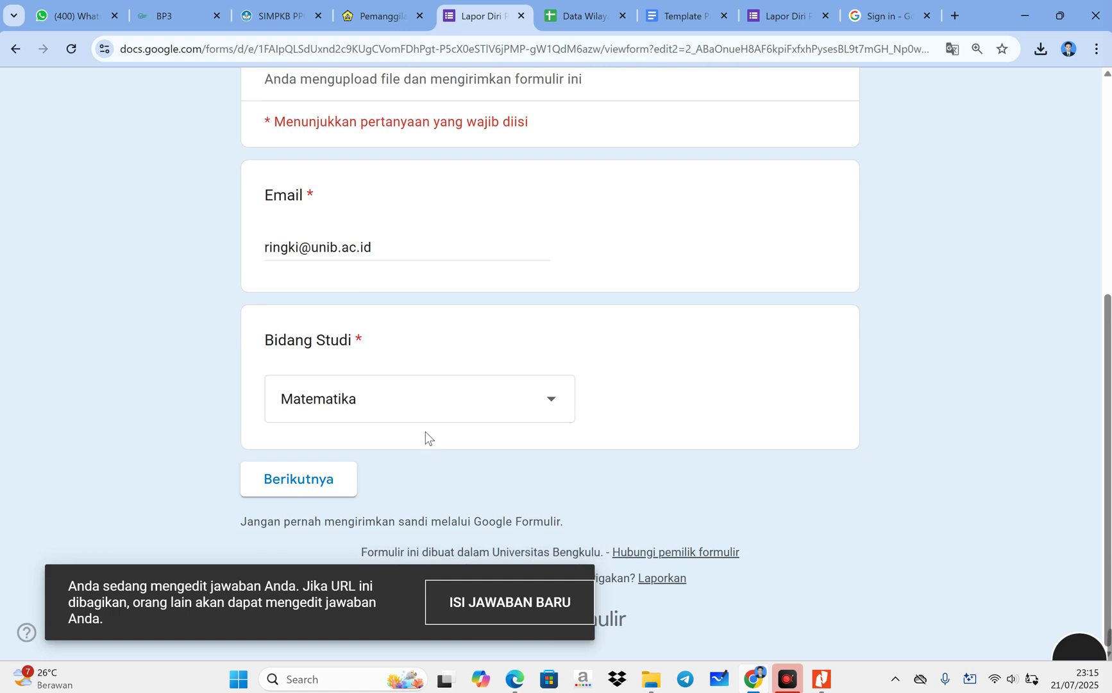
{"action": "left_click", "coordinate": [306, 487]}
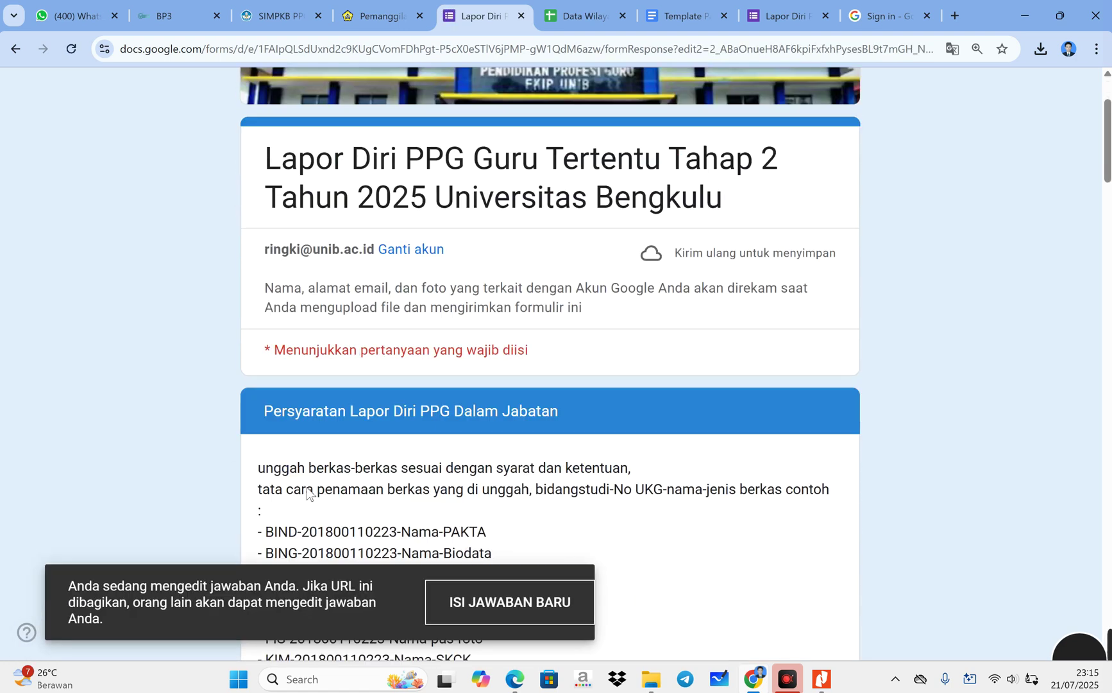
{"action": "scroll", "coordinate": [308, 493], "scroll_direction": "down", "scroll_amount": 20}
{"action": "scroll", "coordinate": [319, 449], "scroll_direction": "down", "scroll_amount": 2}
{"action": "left_click", "coordinate": [416, 479]}
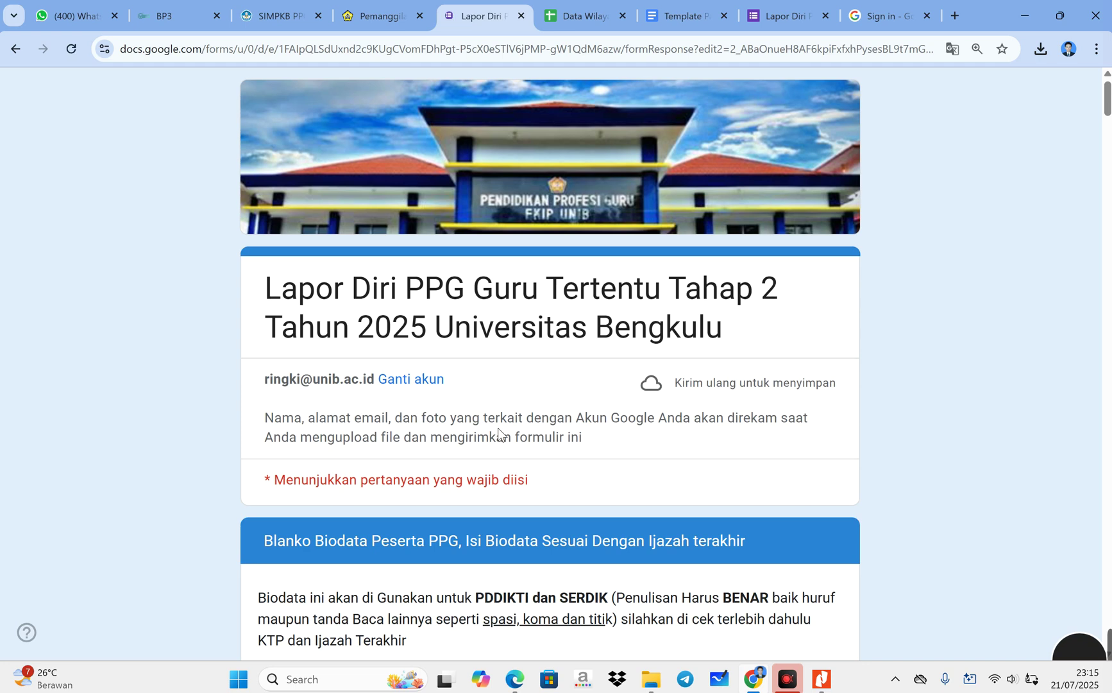
- Check the name-on-diploma and No UKG answers, then resubmit the response with Kirim
{"action": "scroll", "coordinate": [498, 428], "scroll_direction": "down", "scroll_amount": 10}
{"action": "scroll", "coordinate": [413, 440], "scroll_direction": "up", "scroll_amount": 2}
{"action": "left_click", "coordinate": [376, 370]}
{"action": "key", "text": "shift+Tab"}
{"action": "scroll", "coordinate": [550, 360], "scroll_direction": "down", "scroll_amount": 2}
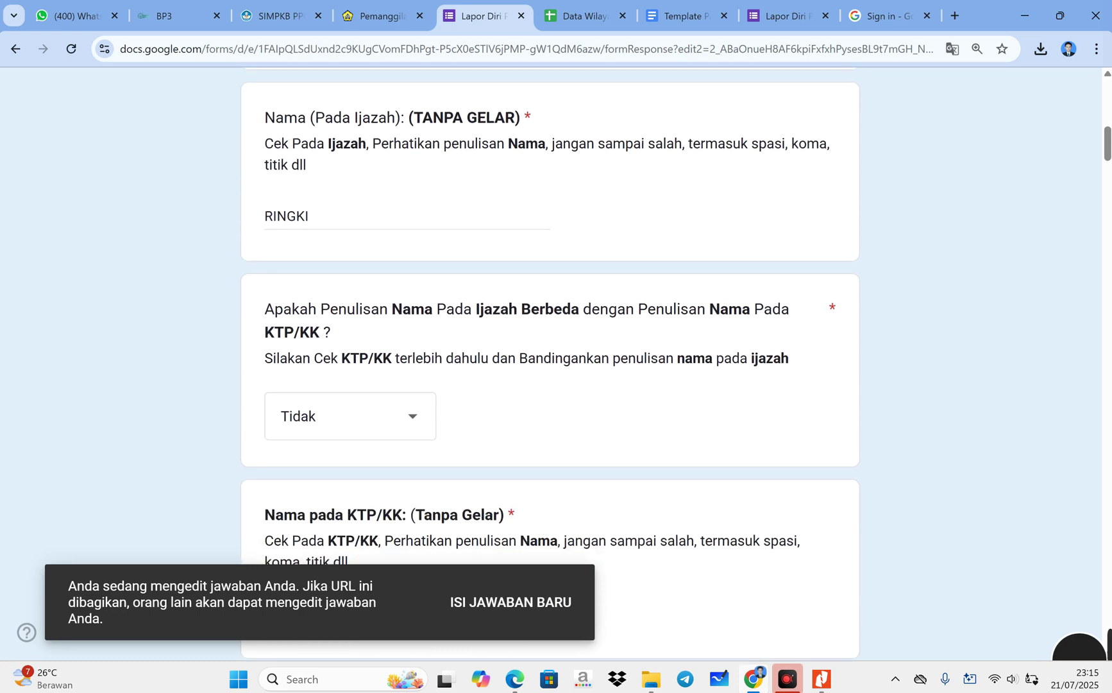
{"action": "scroll", "coordinate": [436, 510], "scroll_direction": "down", "scroll_amount": 4}
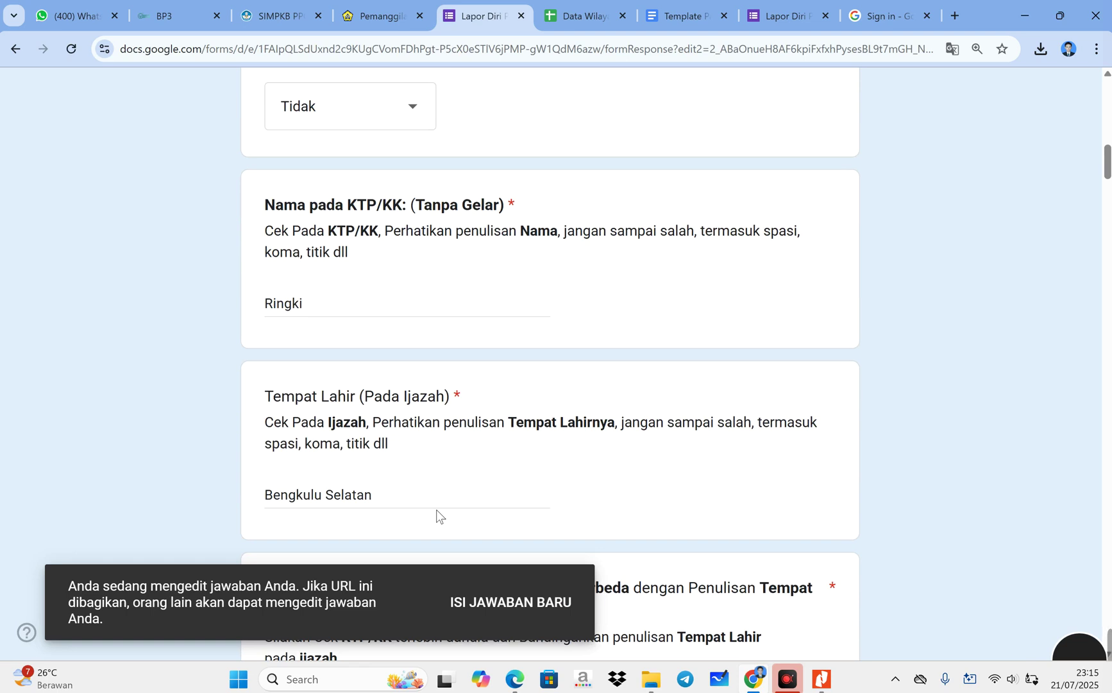
{"action": "scroll", "coordinate": [436, 510], "scroll_direction": "down", "scroll_amount": 6}
{"action": "scroll", "coordinate": [447, 484], "scroll_direction": "down", "scroll_amount": 4}
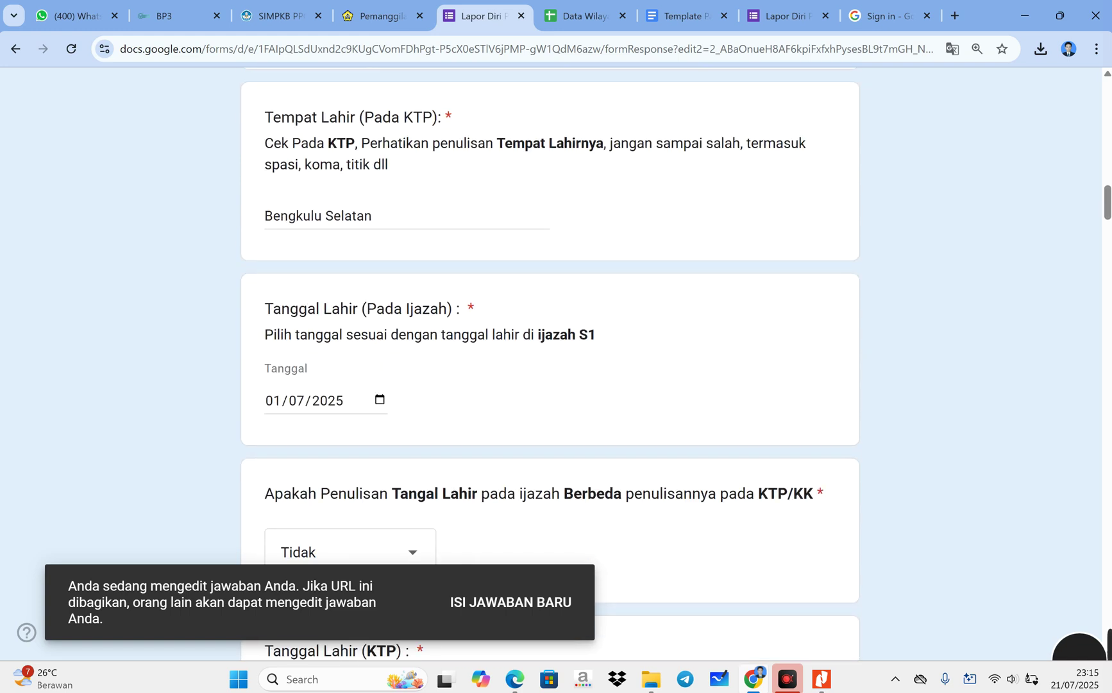
{"action": "scroll", "coordinate": [479, 368], "scroll_direction": "down", "scroll_amount": 12}
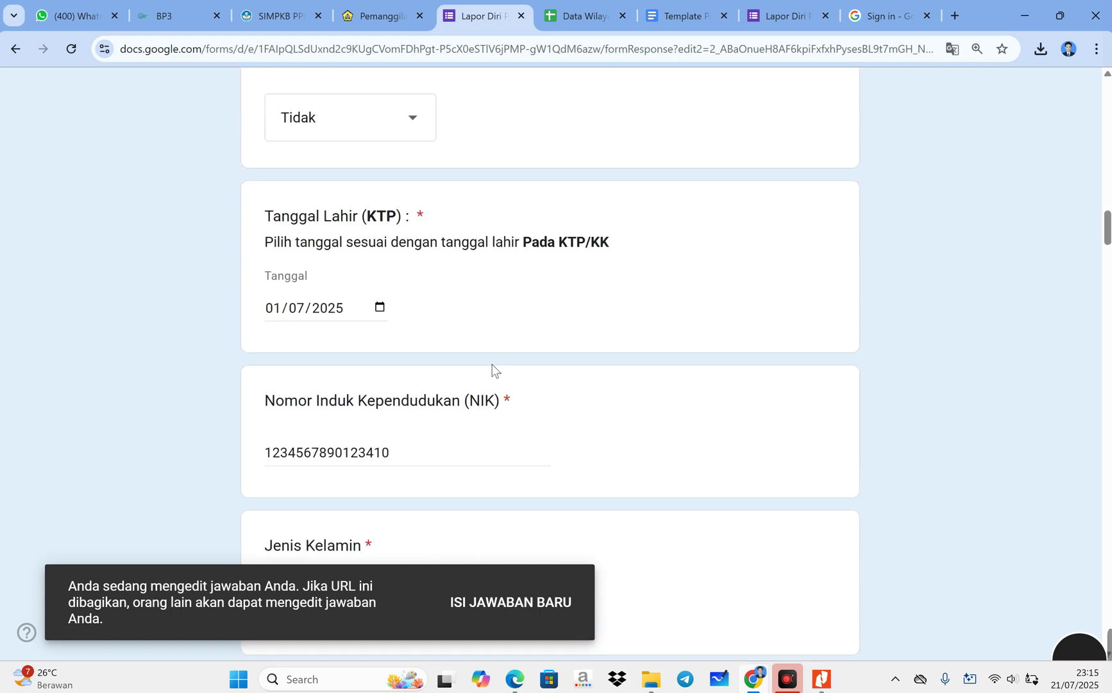
{"action": "scroll", "coordinate": [479, 368], "scroll_direction": "down", "scroll_amount": 15}
{"action": "scroll", "coordinate": [533, 538], "scroll_direction": "down", "scroll_amount": 20}
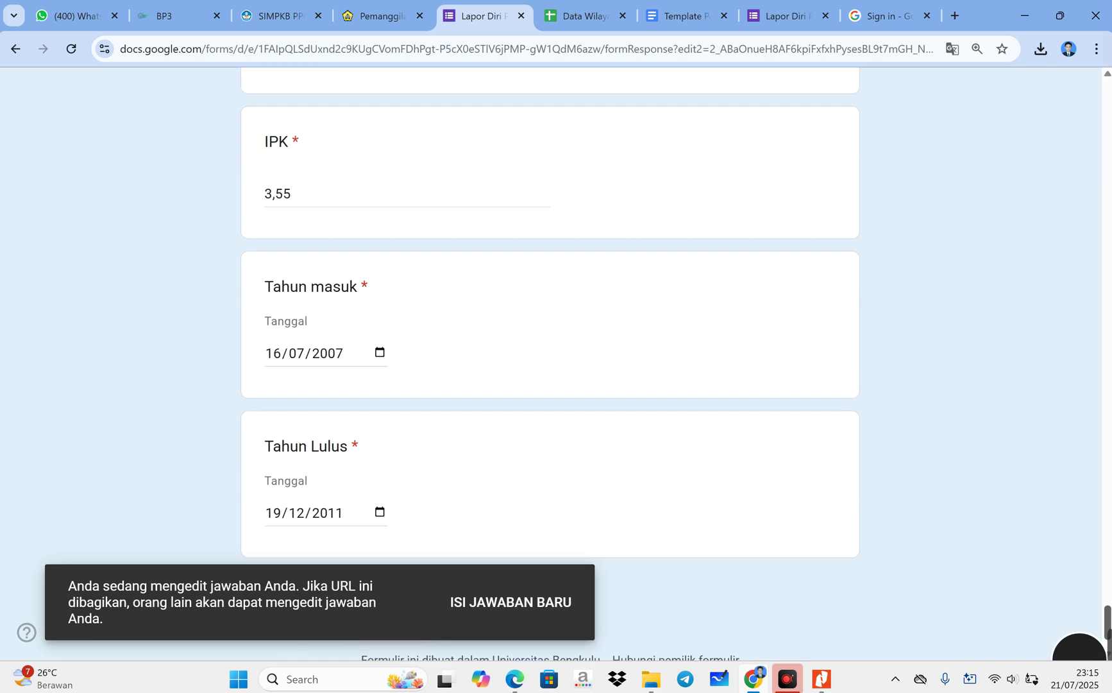
{"action": "left_click", "coordinate": [397, 484]}
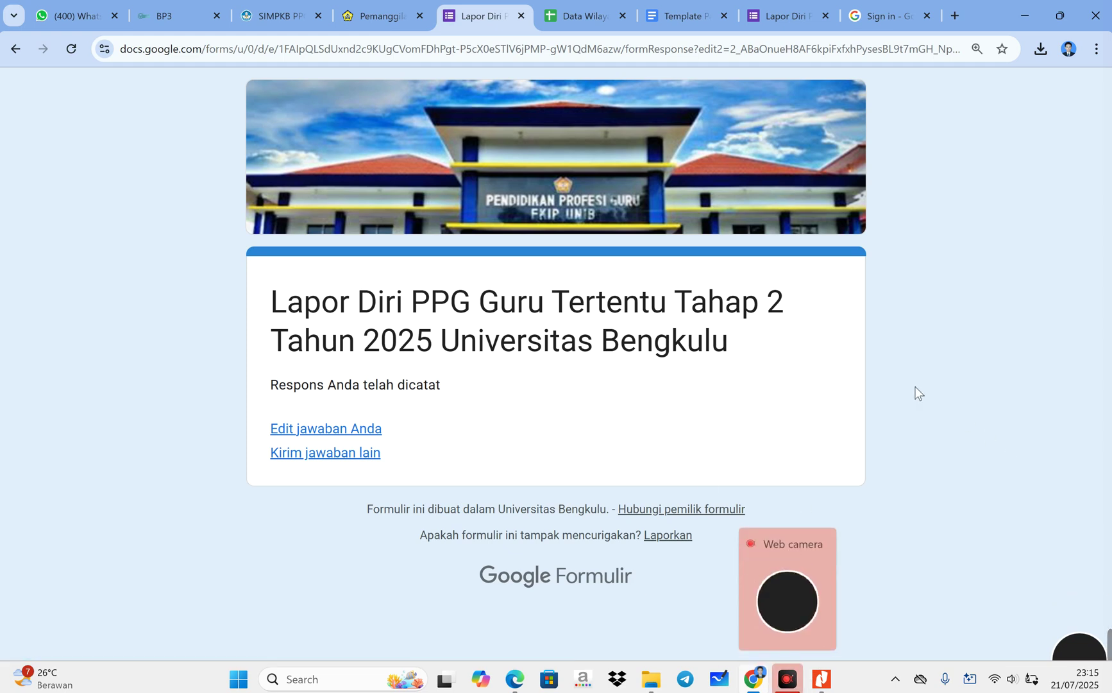
{"action": "left_click", "coordinate": [795, 682]}
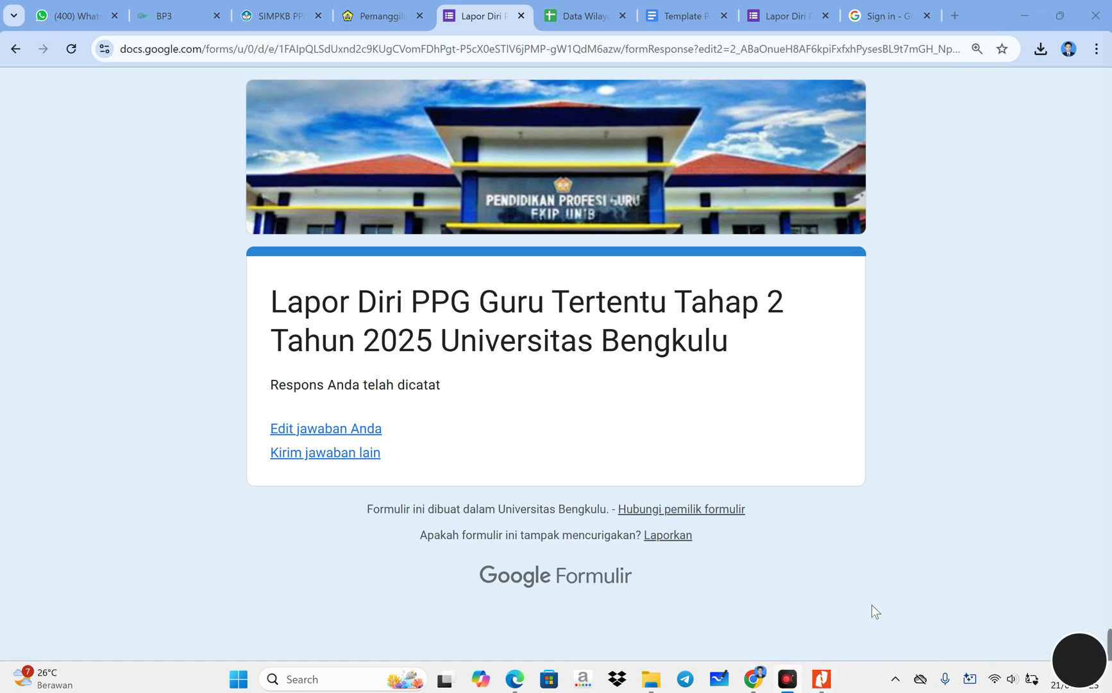
{"action": "left_click", "coordinate": [788, 684]}
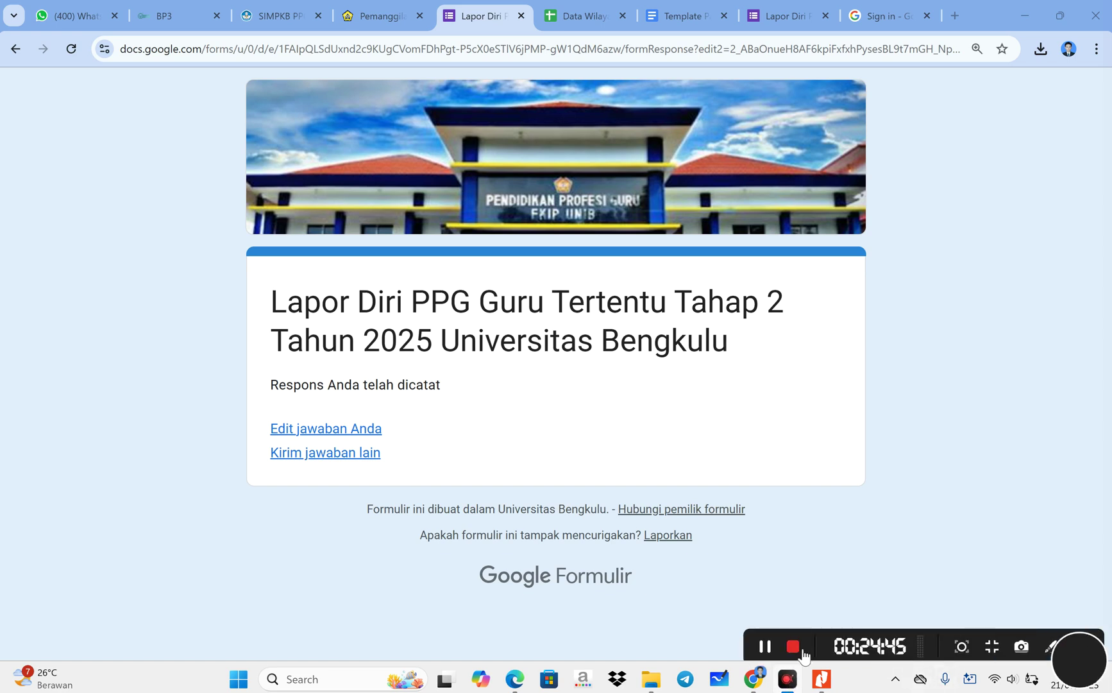